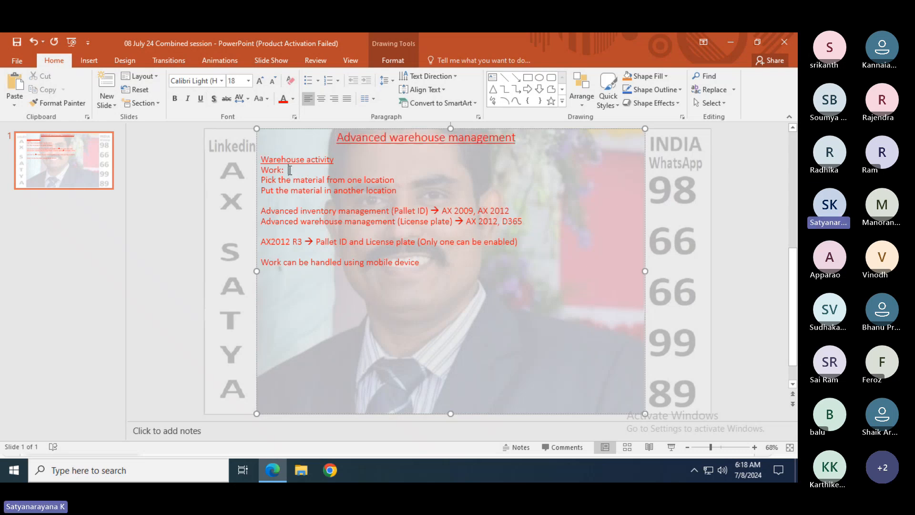
- Add the lines "Load", "Shipment" and "Work" below the mobile device sentence on the slide, correcting the spelling of Shipment
left_click_drag(290, 170, 262, 170)
left_click(429, 263)
type("Load Shipm")
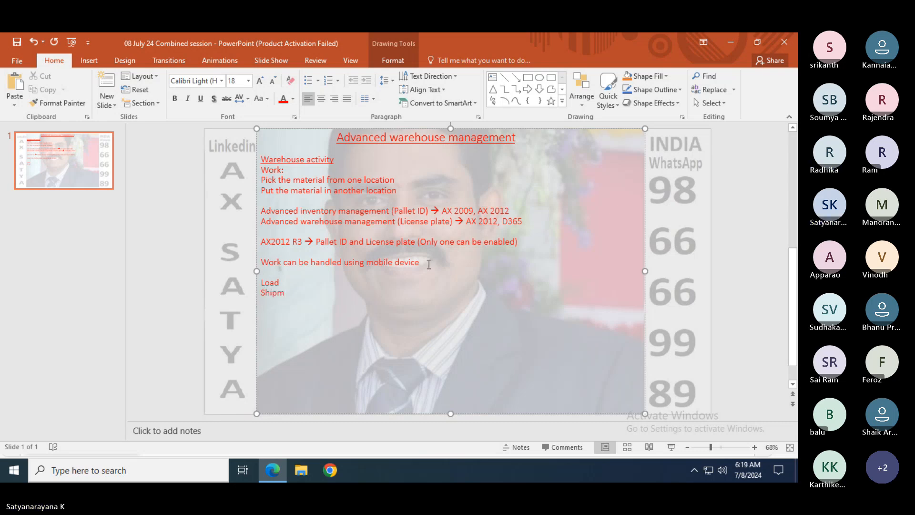
key("BackSpace")
type("pment")
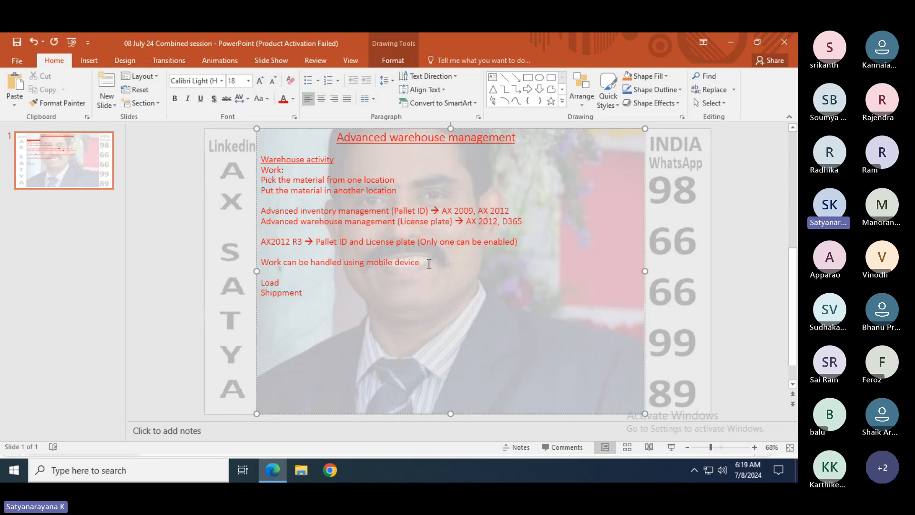
key("Return")
type("Work")
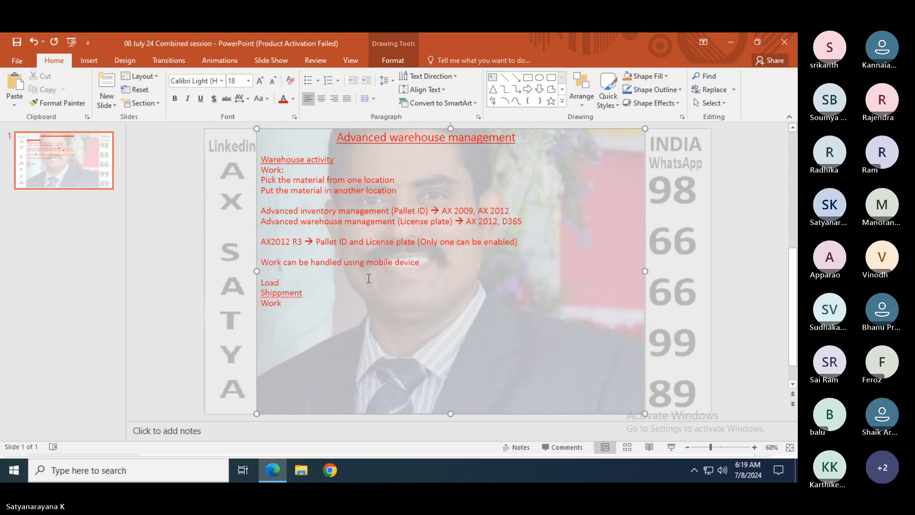
left_click(290, 293)
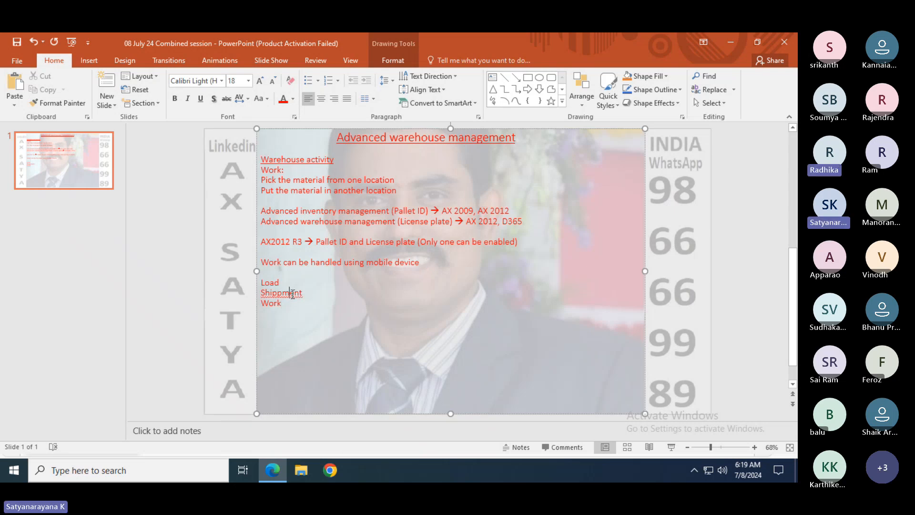
right_click(292, 294)
left_click(327, 298)
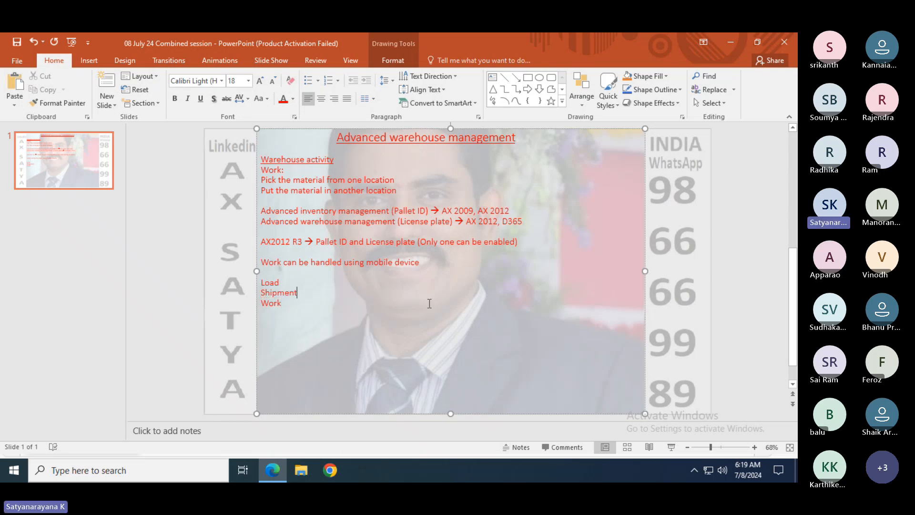
key("alt+Tab")
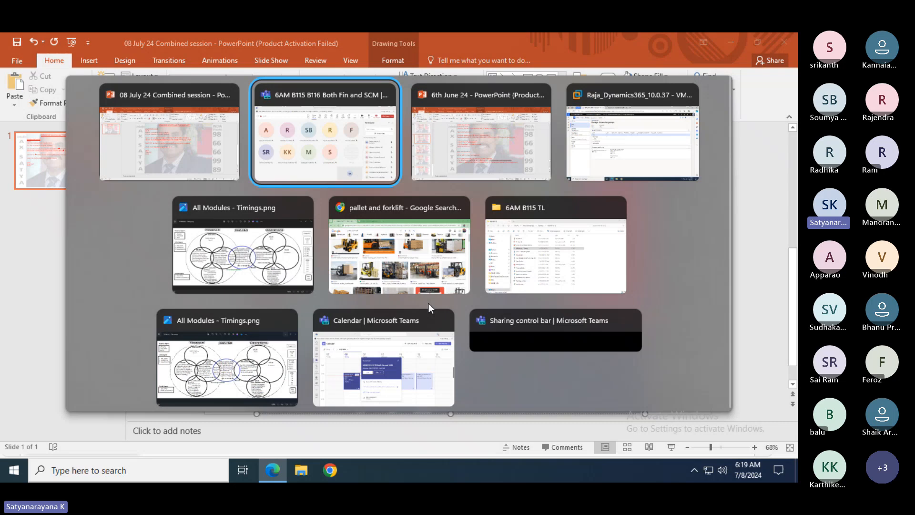
key("Tab")
key("Tab")
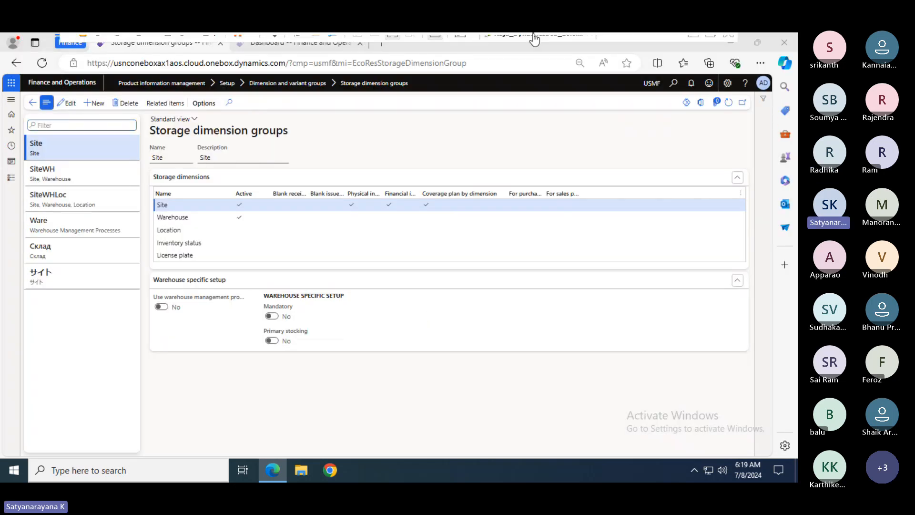
key("alt+Tab")
key("Tab")
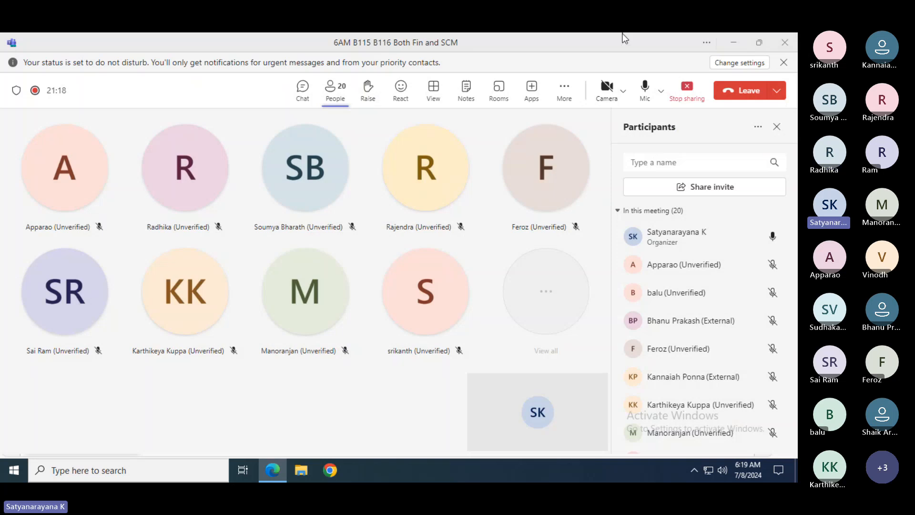
key("alt+Tab")
key("alt+Tab")
key("alt+Tab")
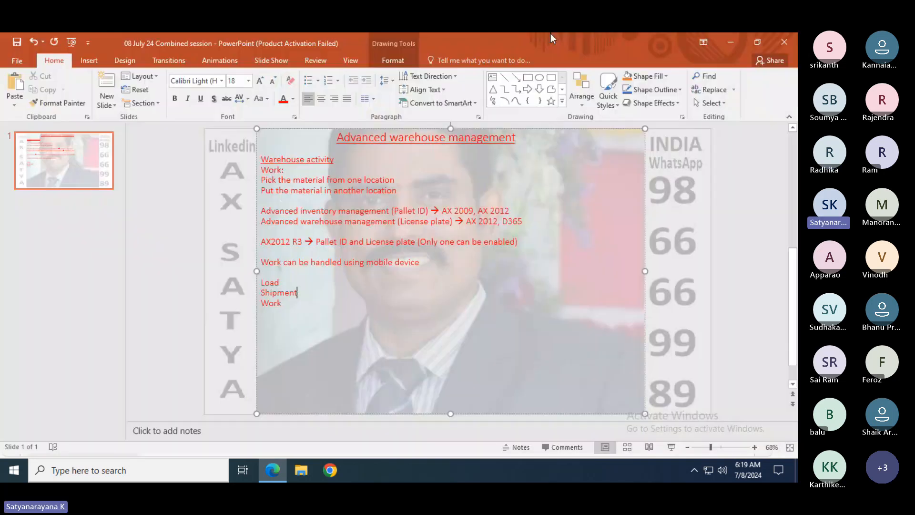
- Insert a "Wave" line between Shipment and Work, and highlight the list from Load to Work
key("Return")
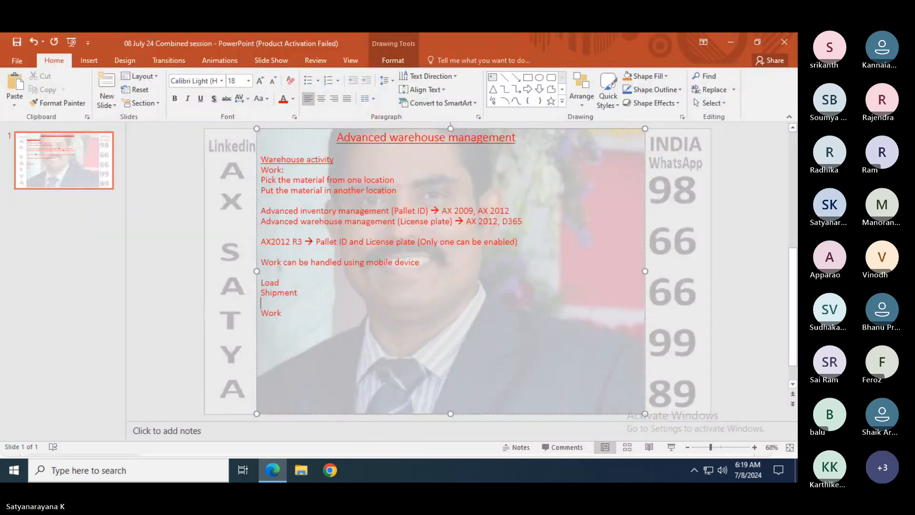
type("Wave")
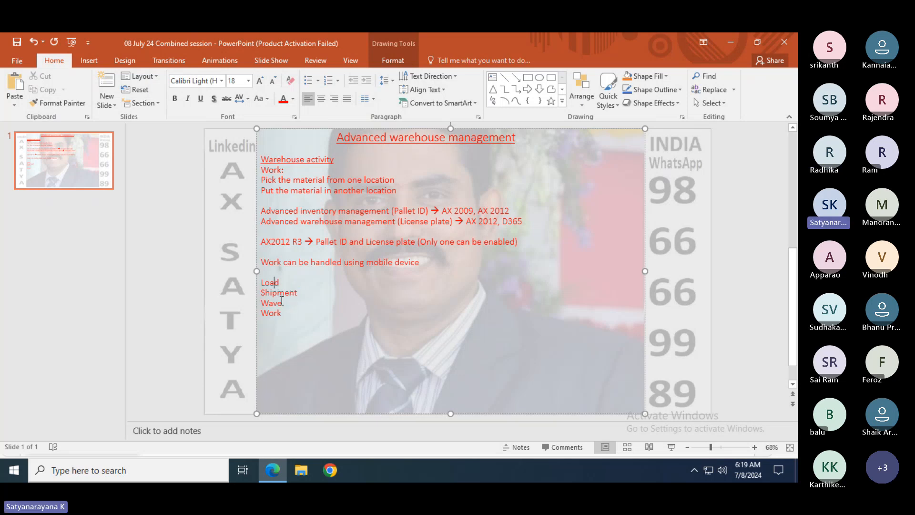
left_click_drag(284, 314, 261, 281)
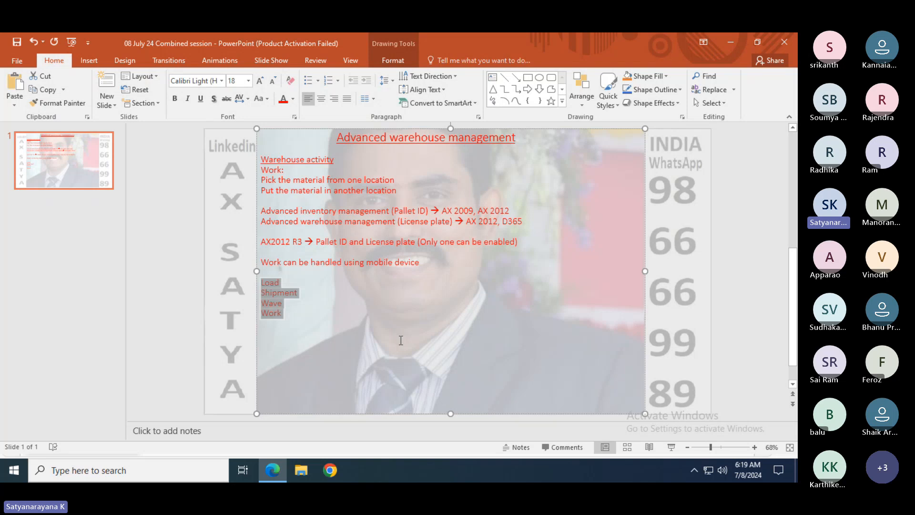
- Extend the last Work line with an arrow and the text "Execute work by delivery team members"
left_click(292, 316)
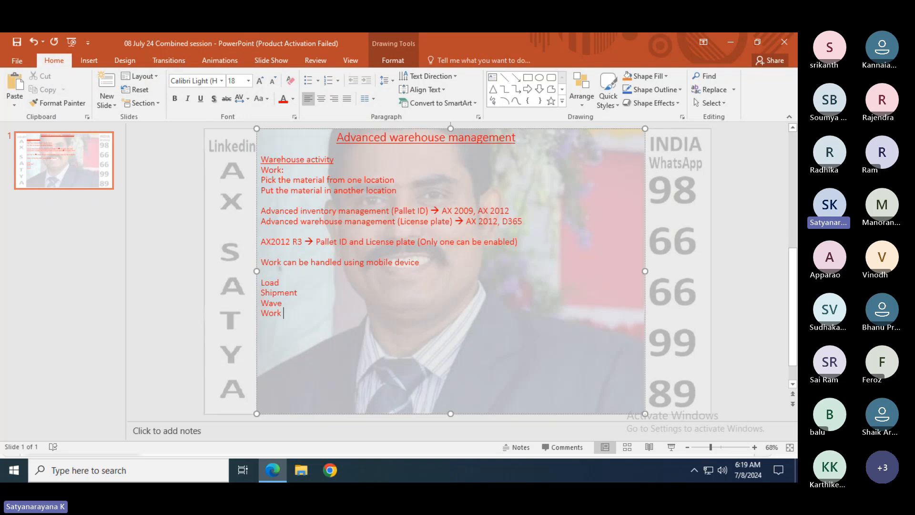
type("> Execu")
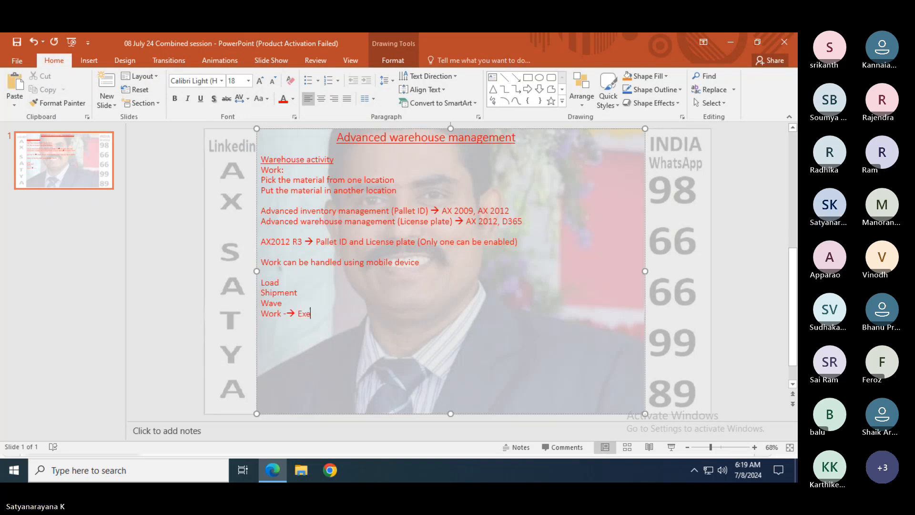
type("te work")
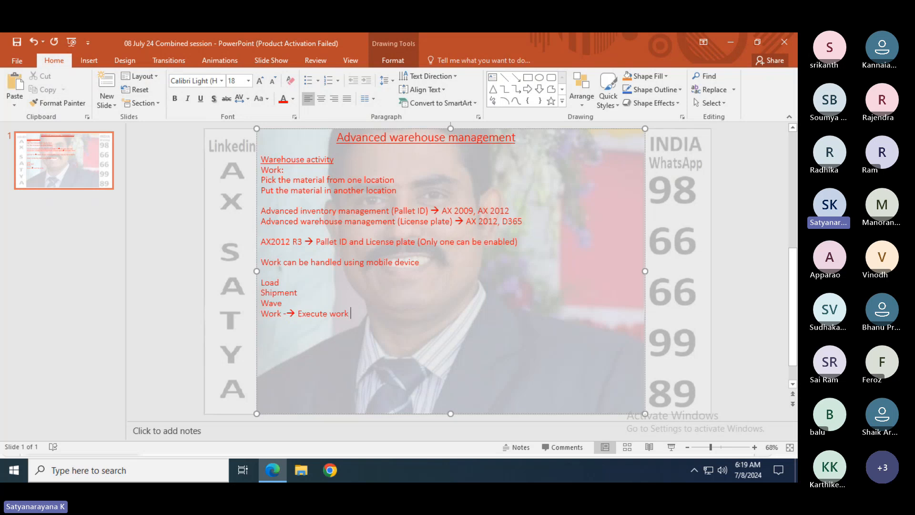
type(" by delivery t")
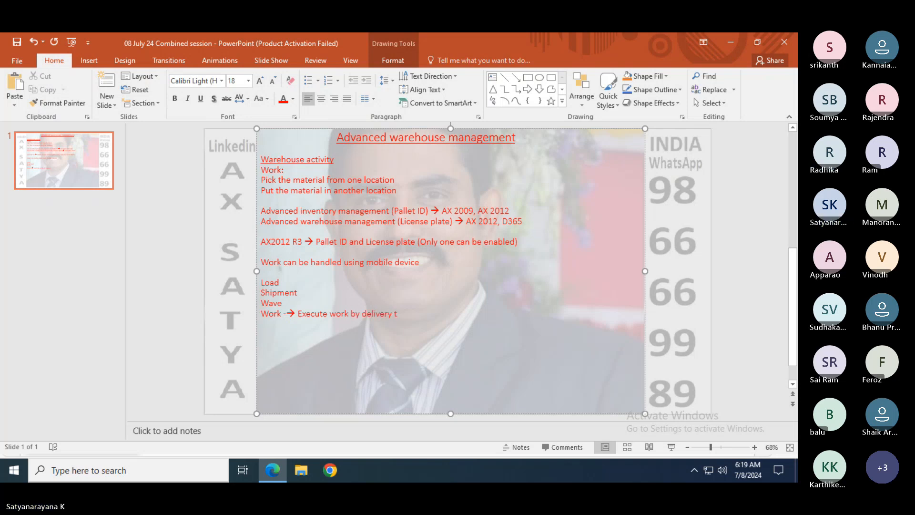
type("eam members")
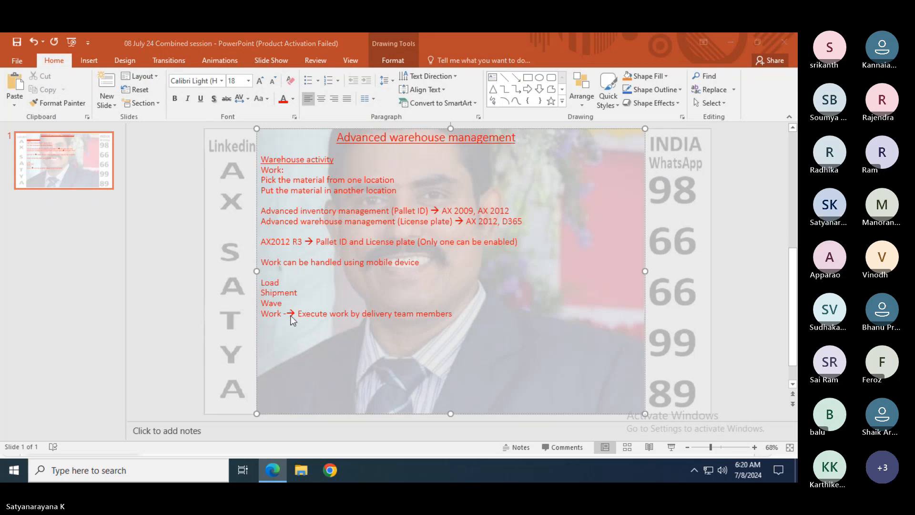
- Switch to the Dynamics 365 virtual machine and bring up the Finance and Operations dashboard
key("alt+Tab")
key("alt+Tab")
key("alt+Tab")
key("alt+Tab")
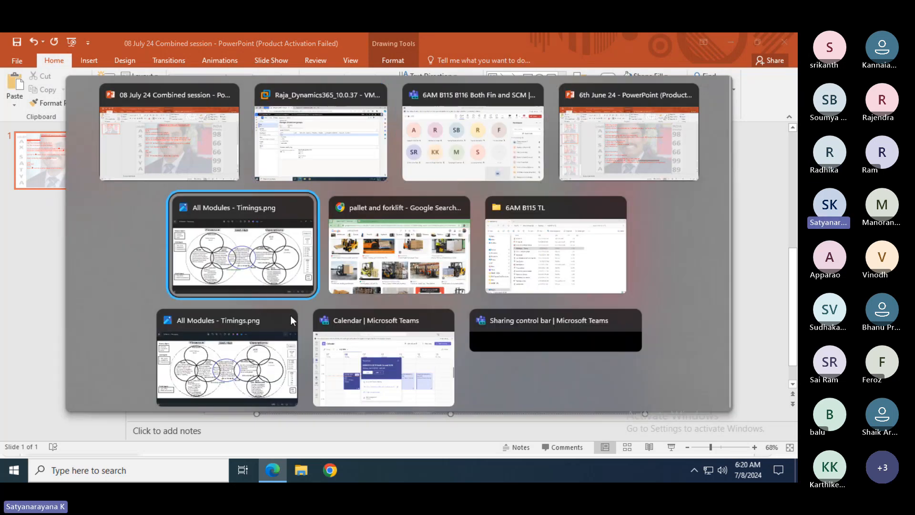
key("alt+Tab")
key("alt+Tab")
key("alt+Tab")
key("alt+Tab")
key("alt+Tab")
key("alt+Tab")
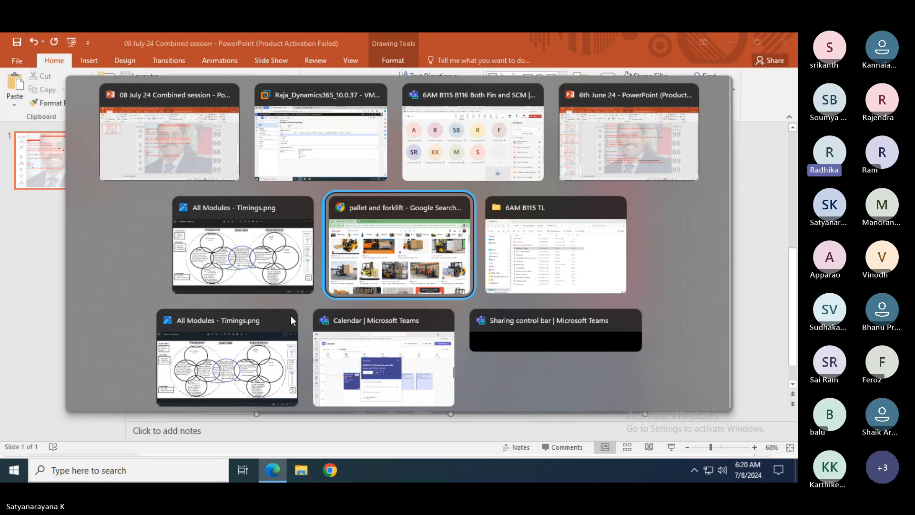
key("alt+Tab")
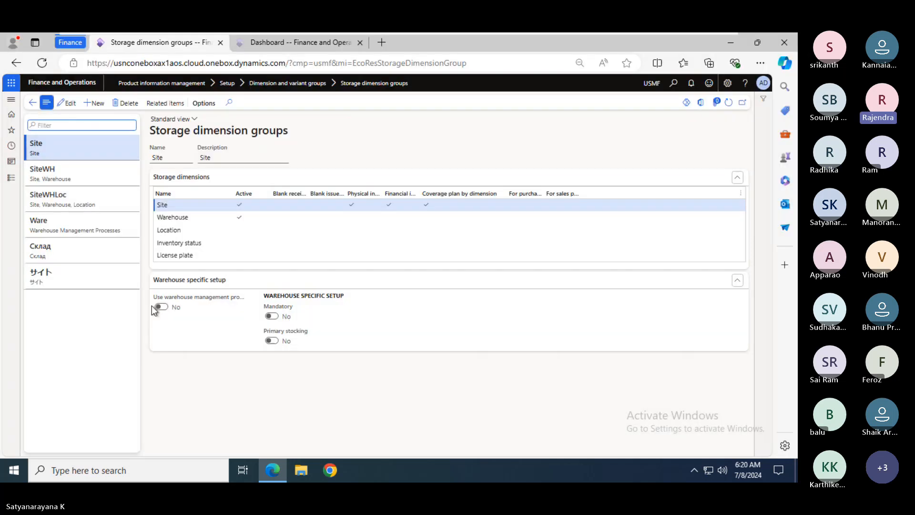
left_click(266, 44)
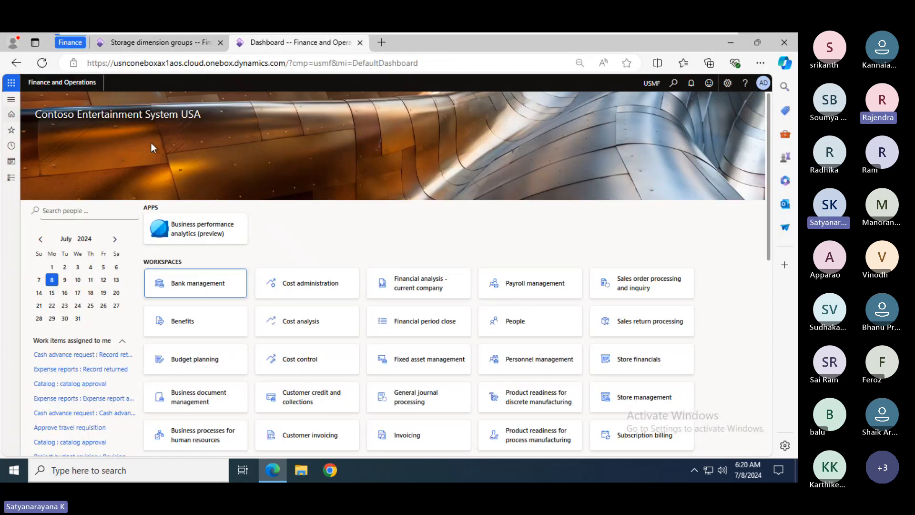
- Look through the Accounts payable purchase order pages, and open All purchase orders from the Procurement and sourcing module
left_click(11, 177)
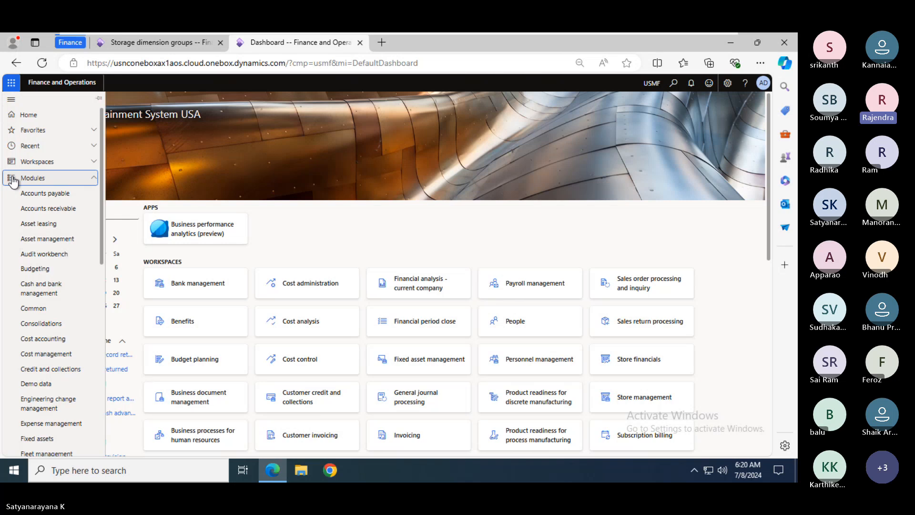
left_click(38, 195)
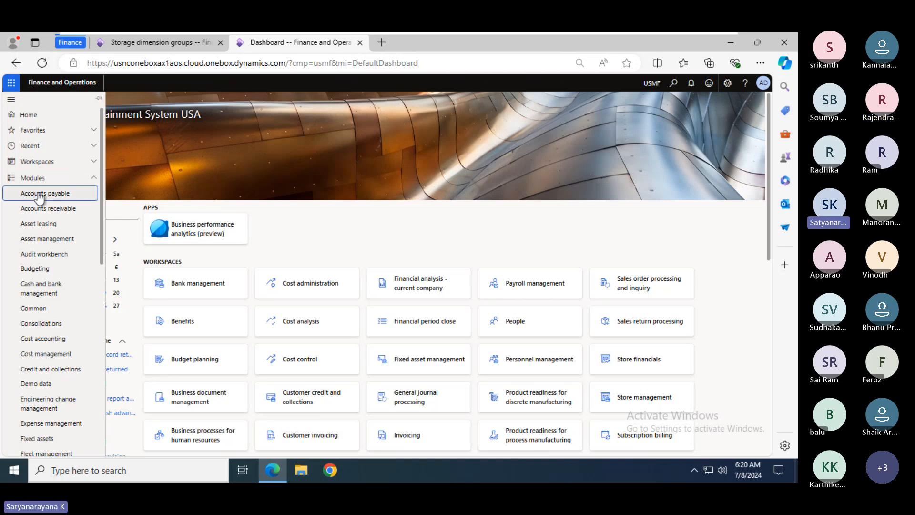
left_click(174, 104)
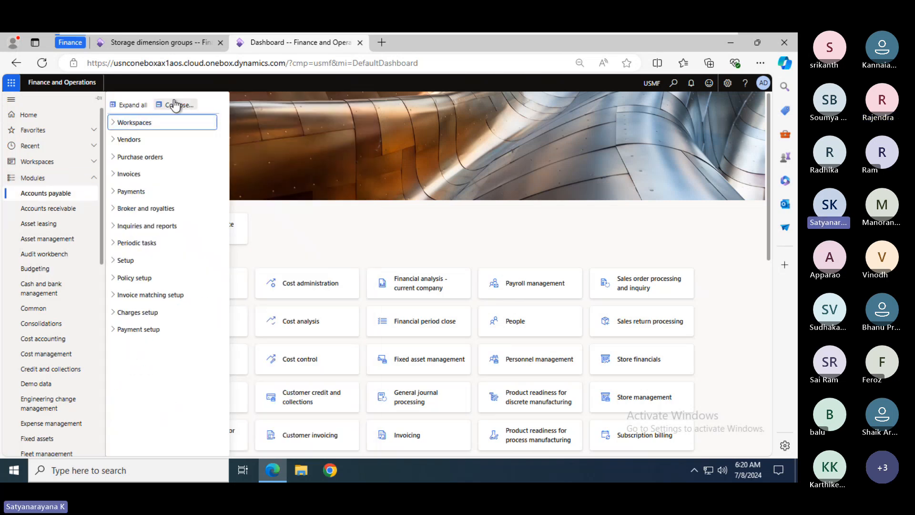
left_click(135, 161)
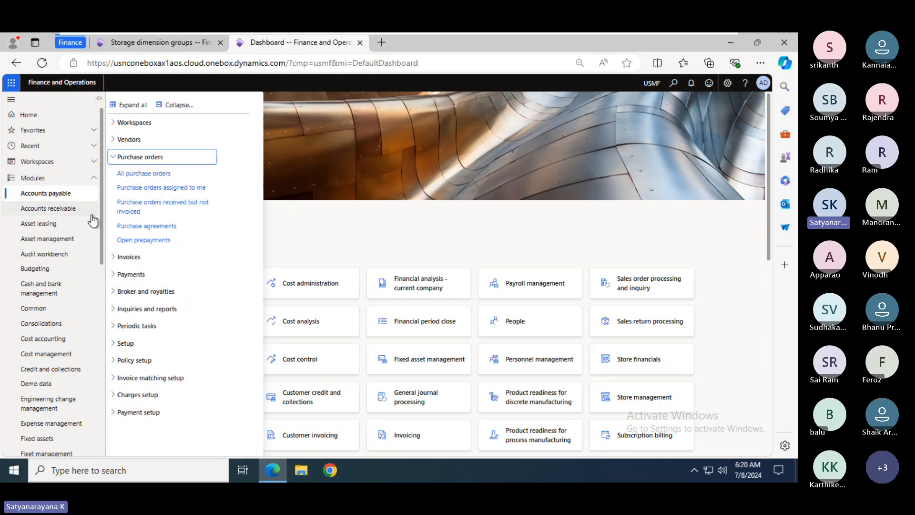
left_click_drag(100, 209, 112, 377)
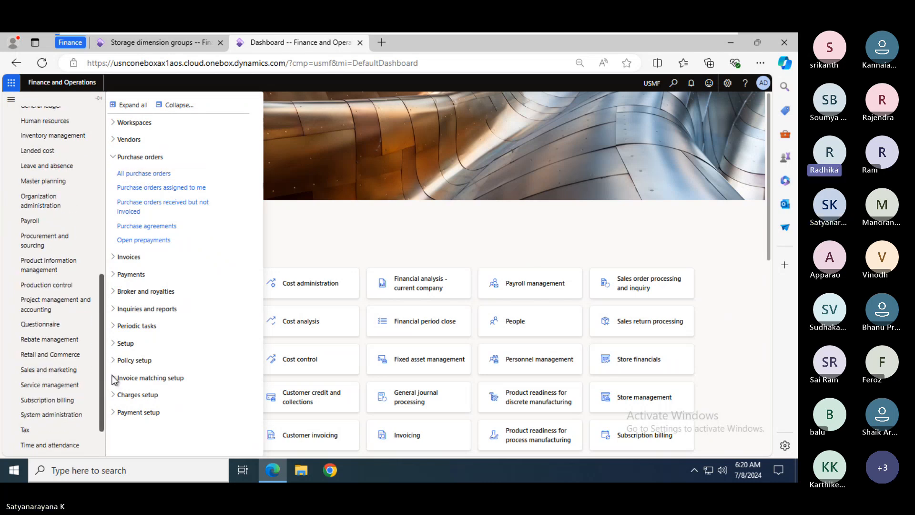
left_click(41, 247)
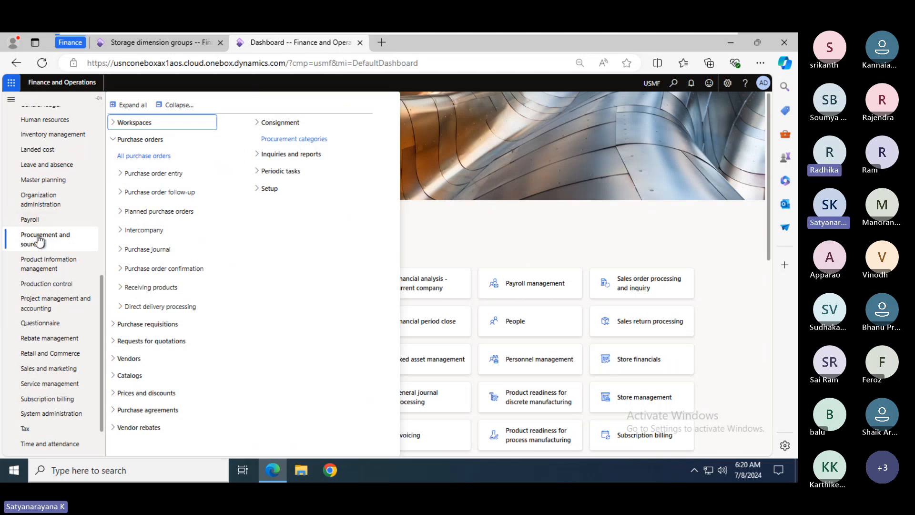
left_click(136, 155)
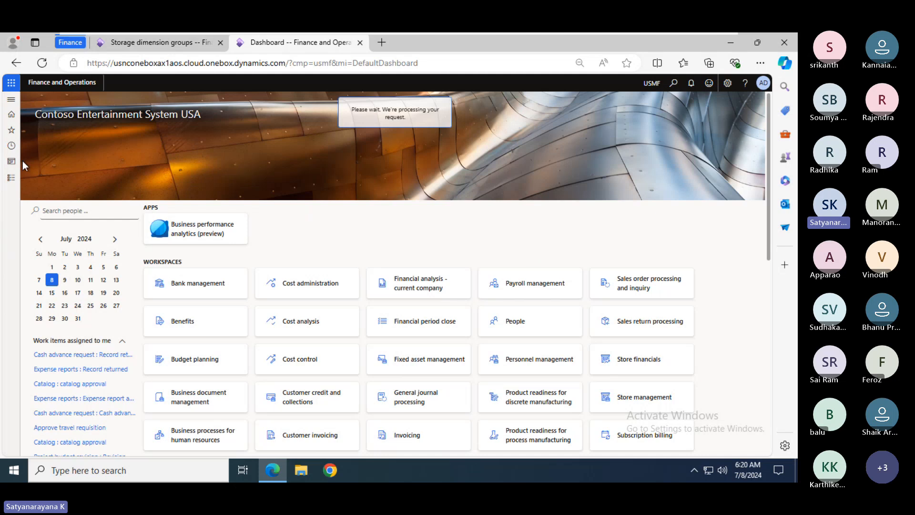
- Duplicate the Finance and Operations dashboard page and bring up the copy
right_click(280, 47)
left_click(318, 112)
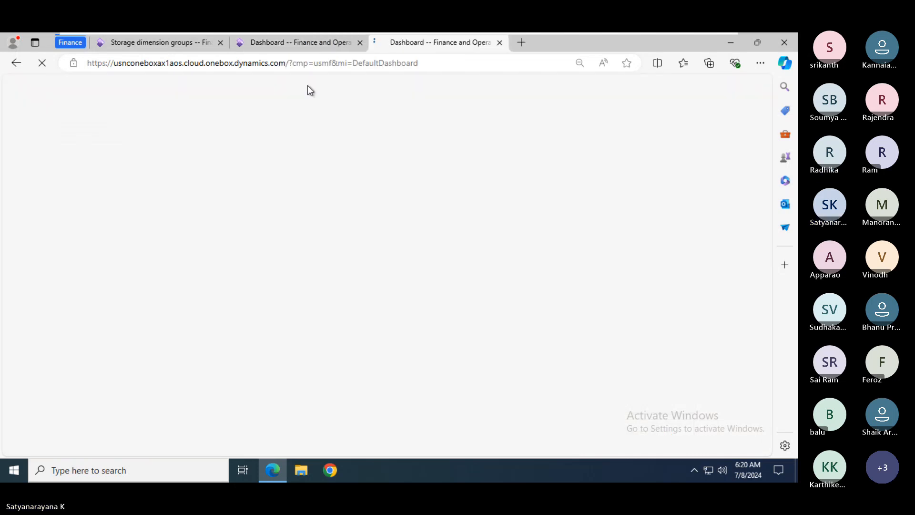
left_click(288, 49)
left_click(414, 48)
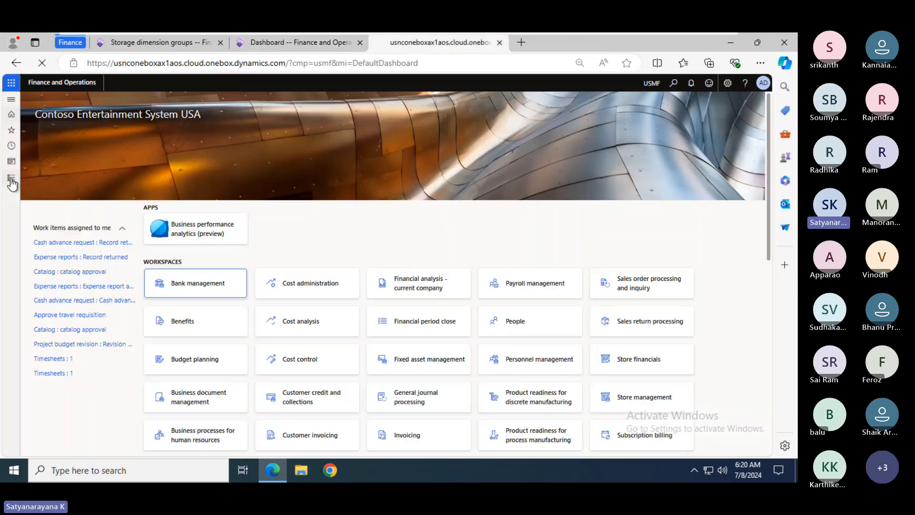
- Open All purchase orders from the Accounts payable module in the duplicated dashboard page
left_click(11, 180)
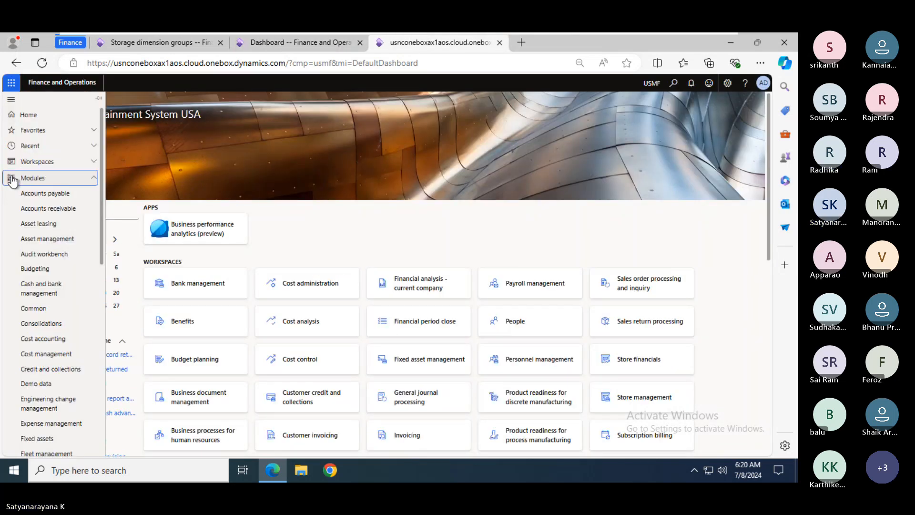
left_click(53, 195)
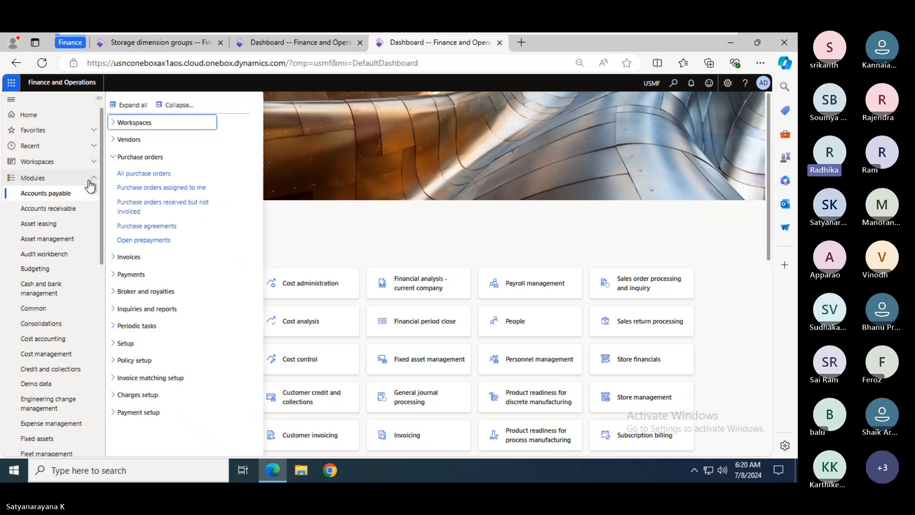
left_click(137, 172)
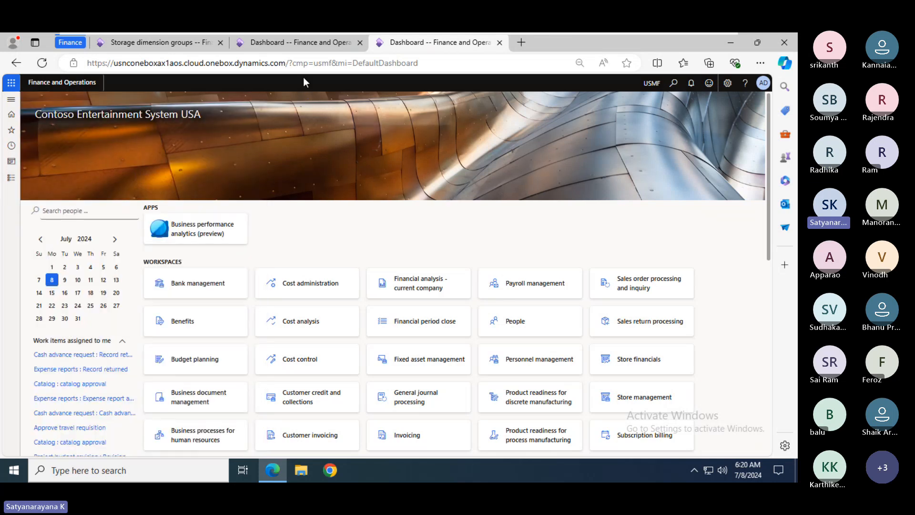
left_click(286, 43)
left_click(438, 42)
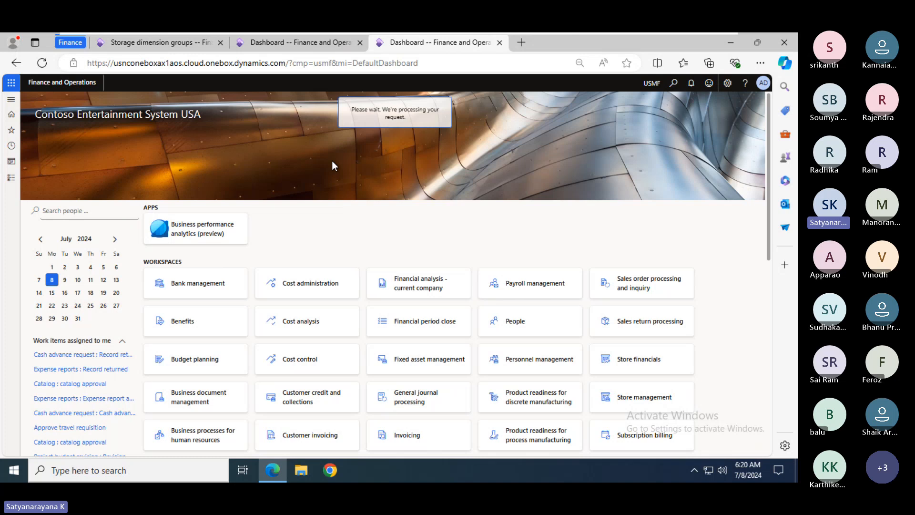
mouse_move(593, 34)
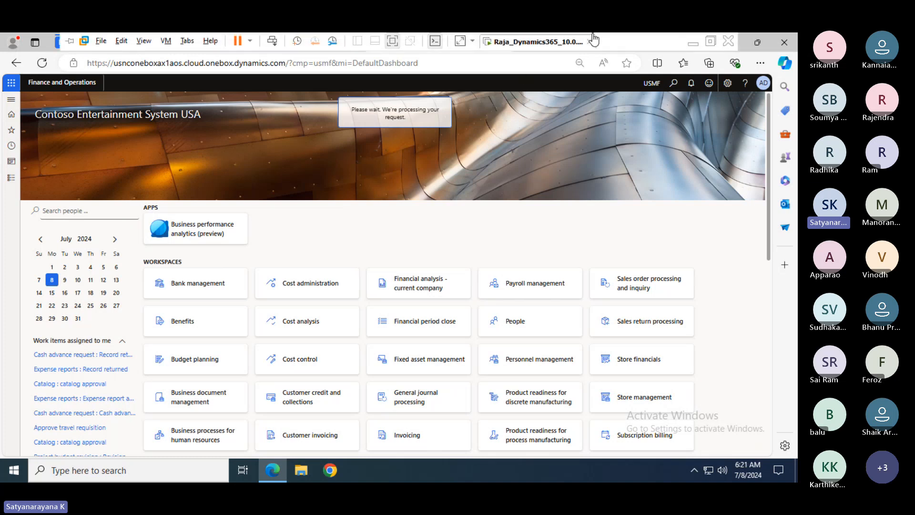
- Switch to the 6th June 24 PowerPoint presentation with the purchase order process notes
key("alt+Tab")
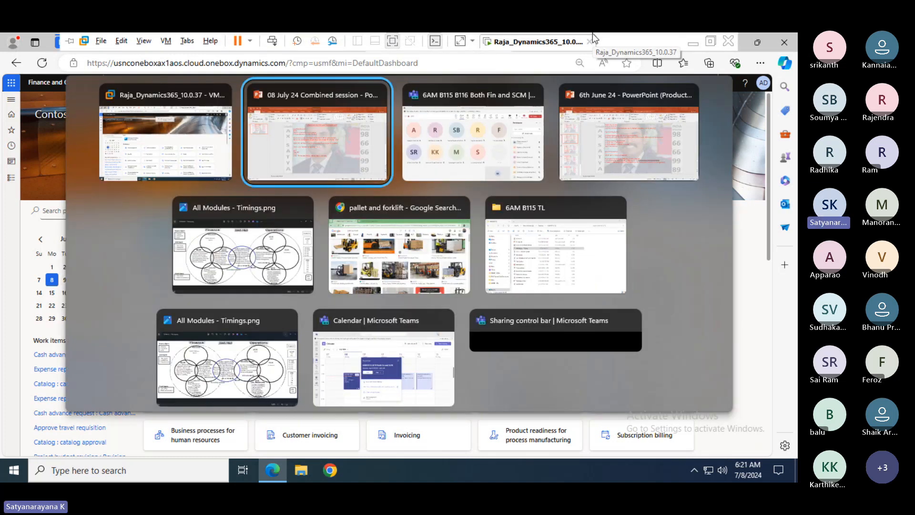
key("Tab")
key("Tab")
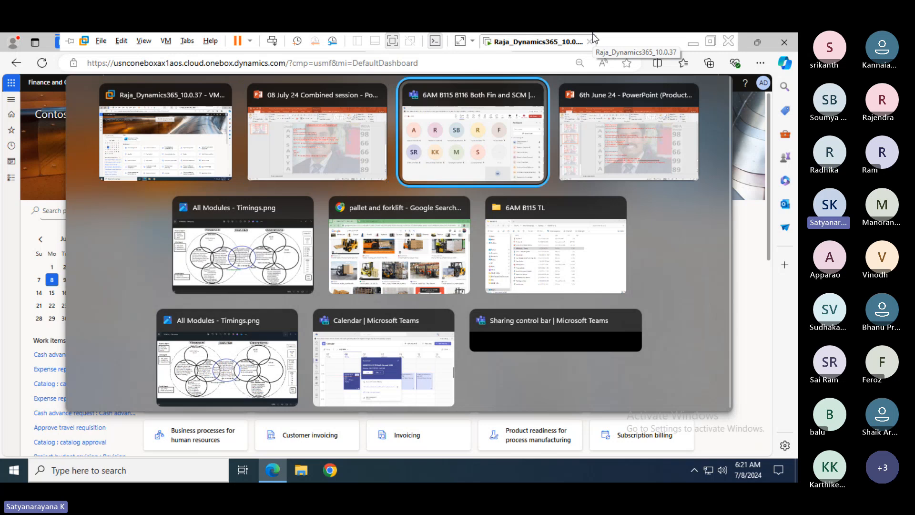
left_click_drag(118, 390, 125, 154)
left_click(64, 153)
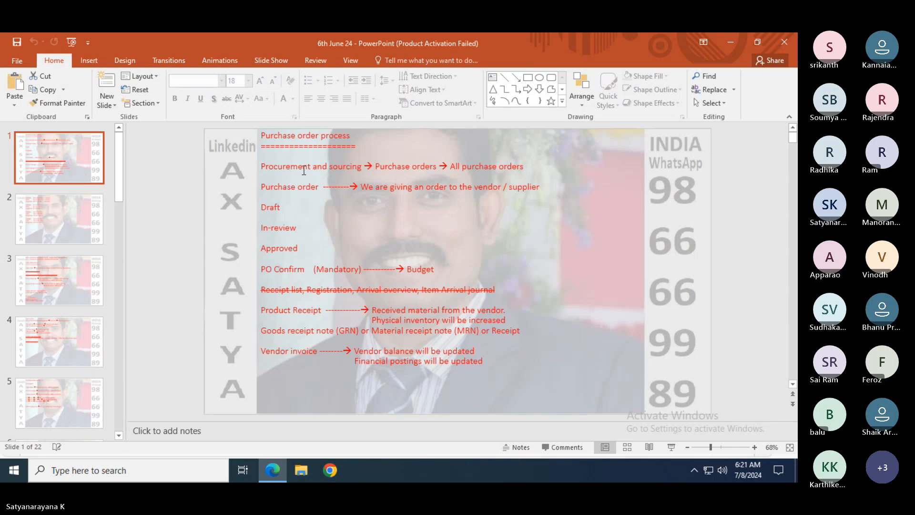
- Review the purchase order process notes on slide 1, highlighting the passage up to the product receipt and the Vendor invoice lines
left_click(291, 186)
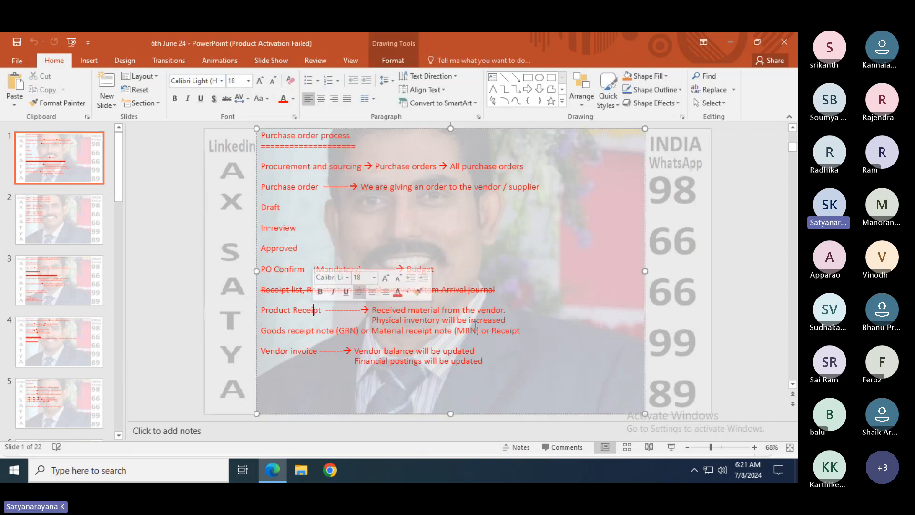
left_click_drag(512, 321, 256, 135)
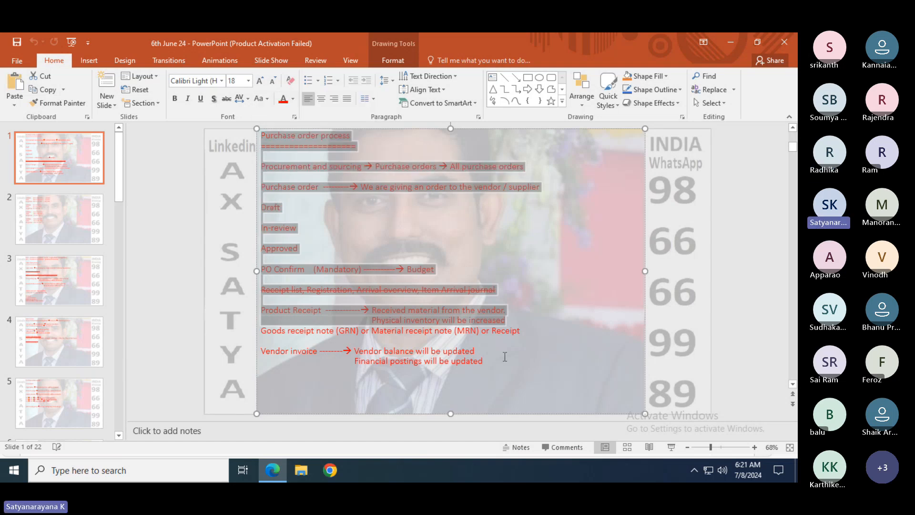
left_click_drag(484, 360, 261, 351)
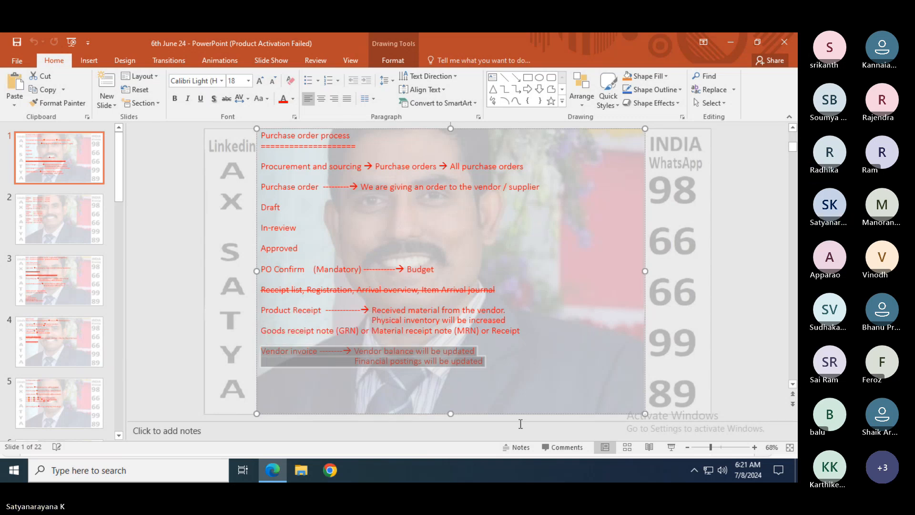
left_click(499, 370)
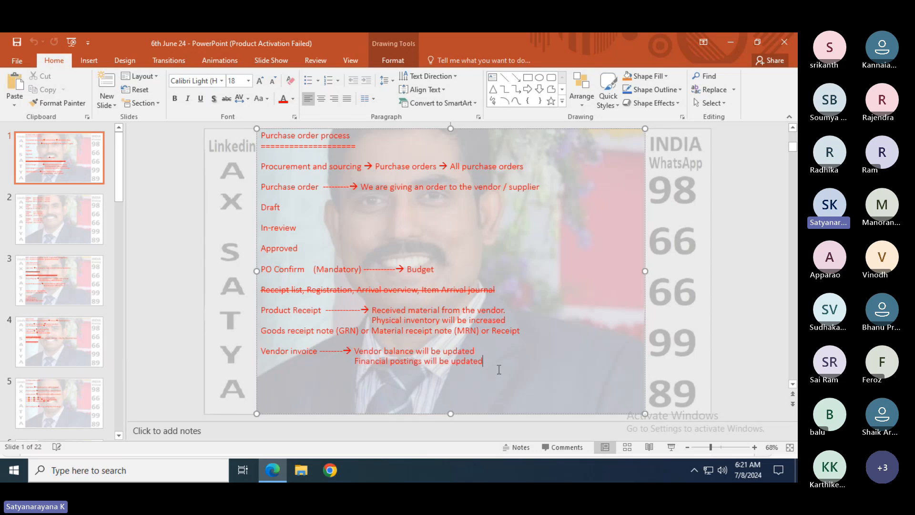
left_click_drag(490, 363, 262, 350)
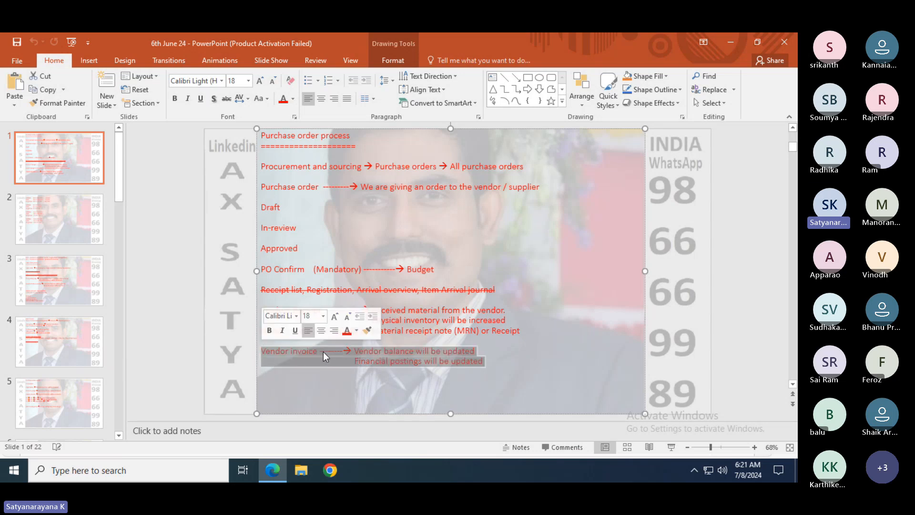
left_click_drag(526, 334, 255, 134)
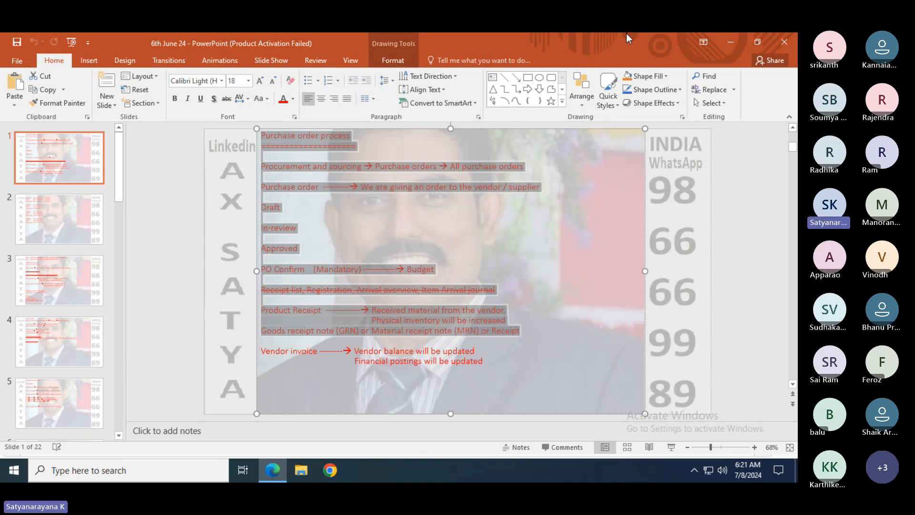
- Switch back to Dynamics 365 and compare the All purchase orders pages of Procurement and sourcing and Accounts payable
key("alt+Tab")
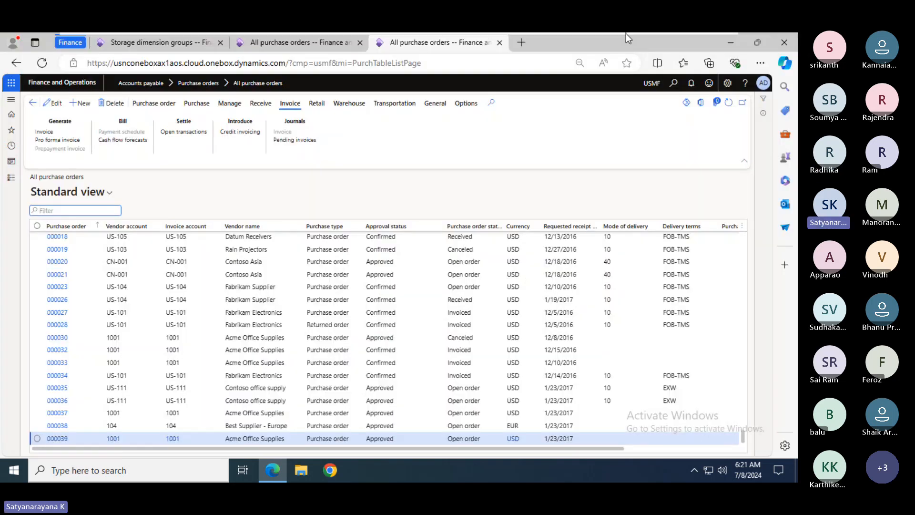
left_click(304, 44)
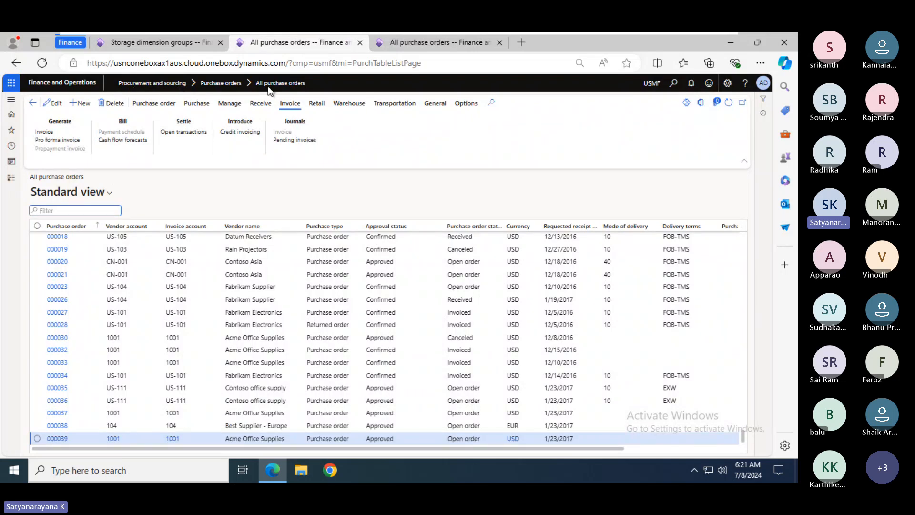
left_click(410, 48)
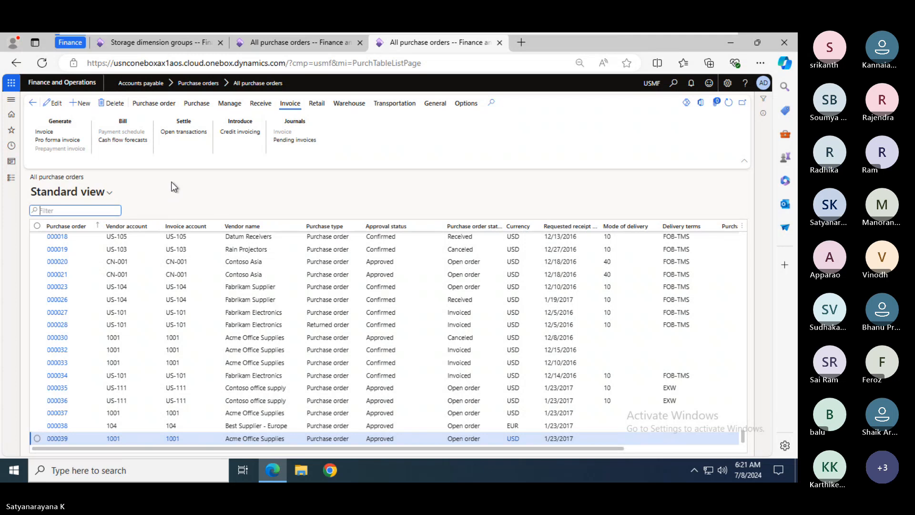
- Create a new purchase order for vendor Acme Office Supplies with warehouse 24
left_click(84, 106)
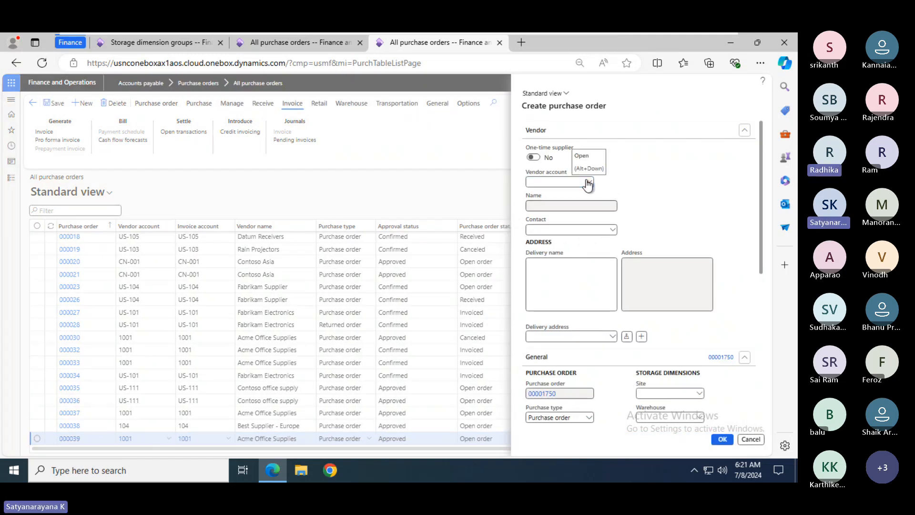
left_click(589, 182)
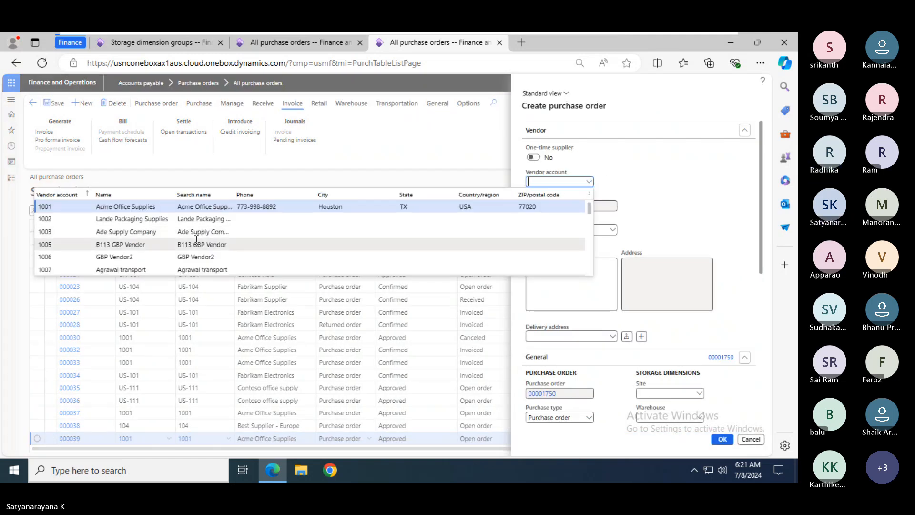
left_click(106, 206)
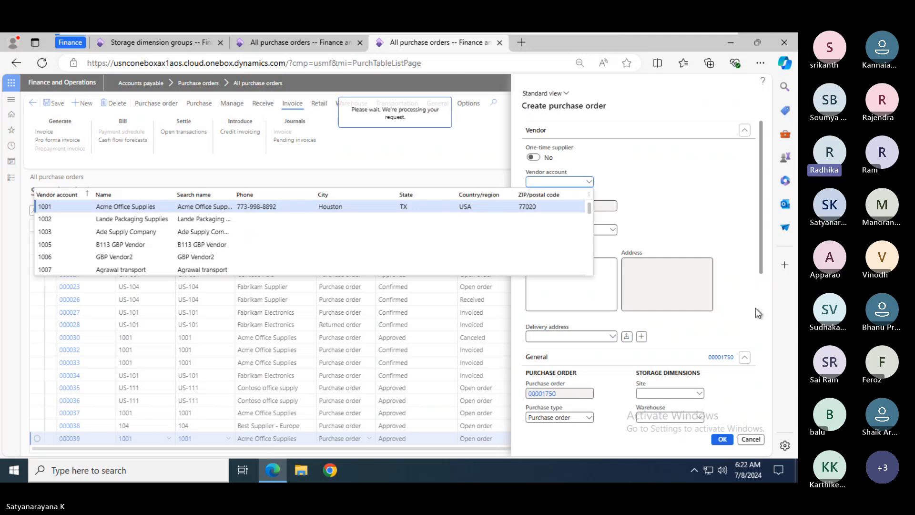
left_click_drag(760, 262, 767, 321)
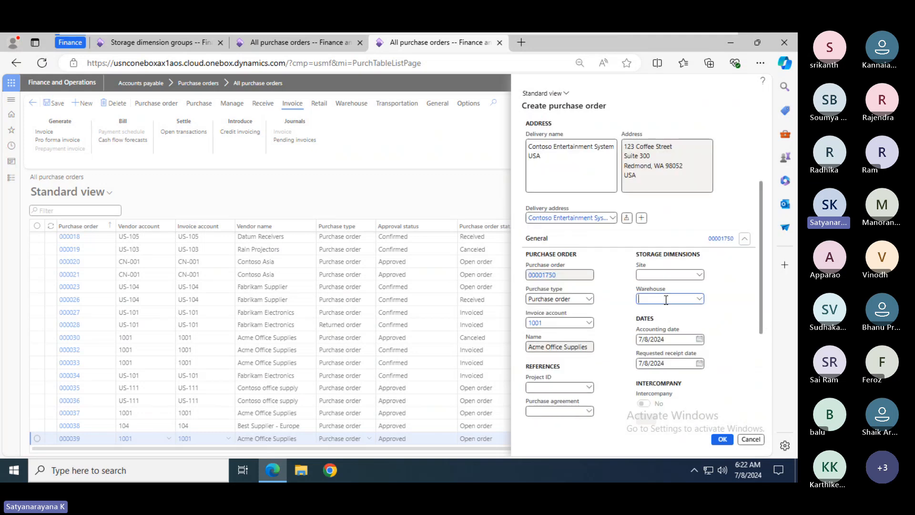
type("4")
key("Tab")
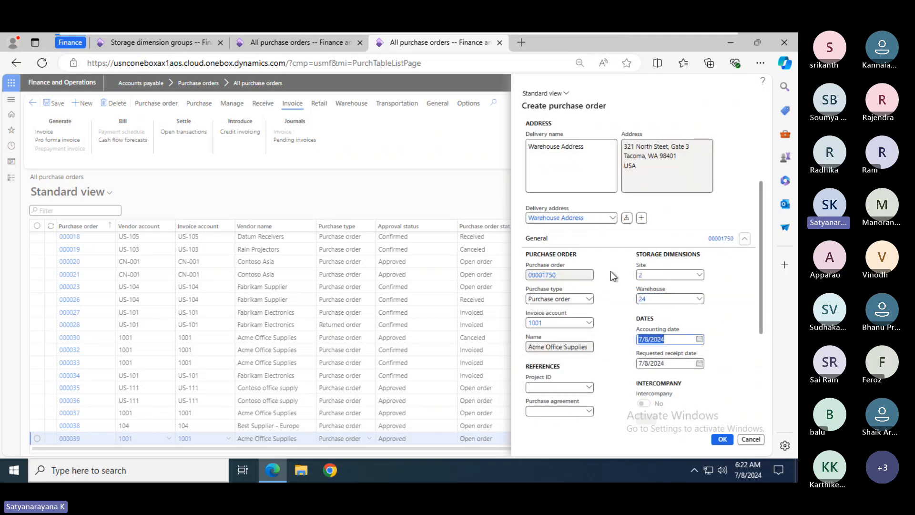
left_click(722, 440)
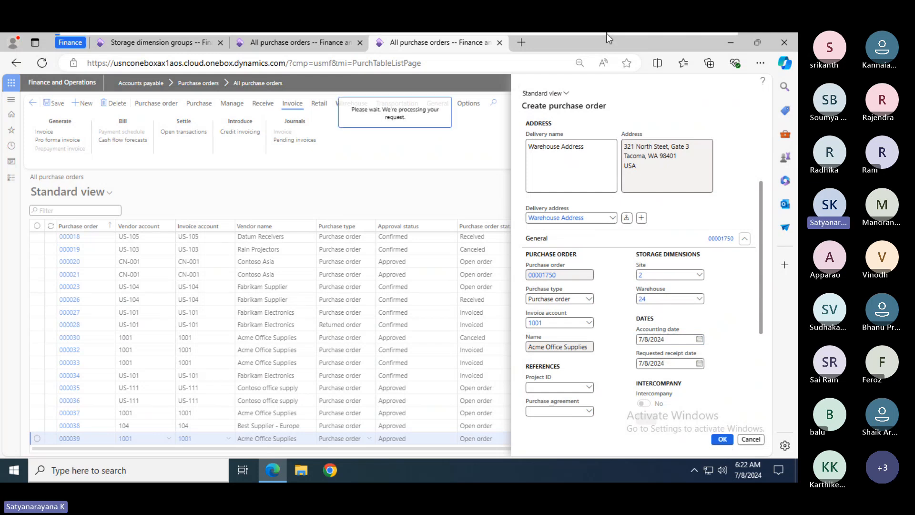
- Switch to the 08 July 24 Combined session presentation and add the line "Warehouse = 24" below the Work notes
mouse_move(606, 34)
key("alt+Tab")
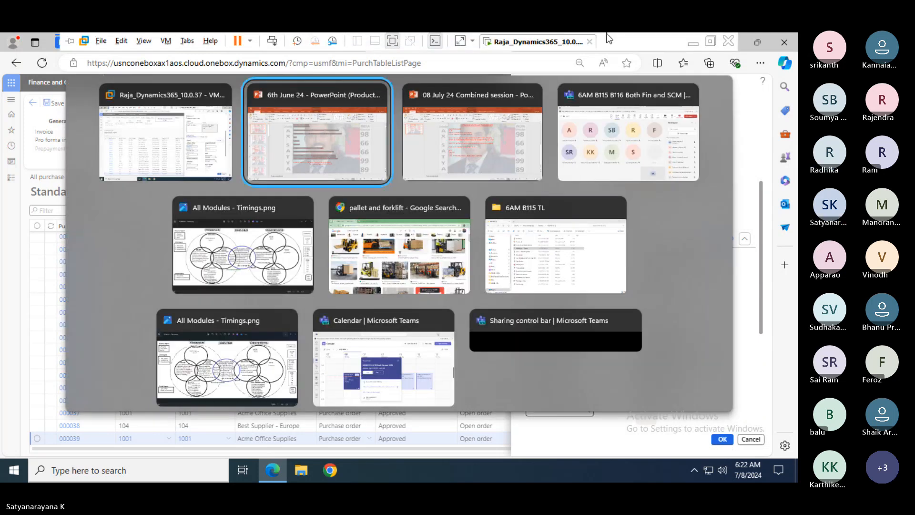
key("alt+Tab")
key("Tab")
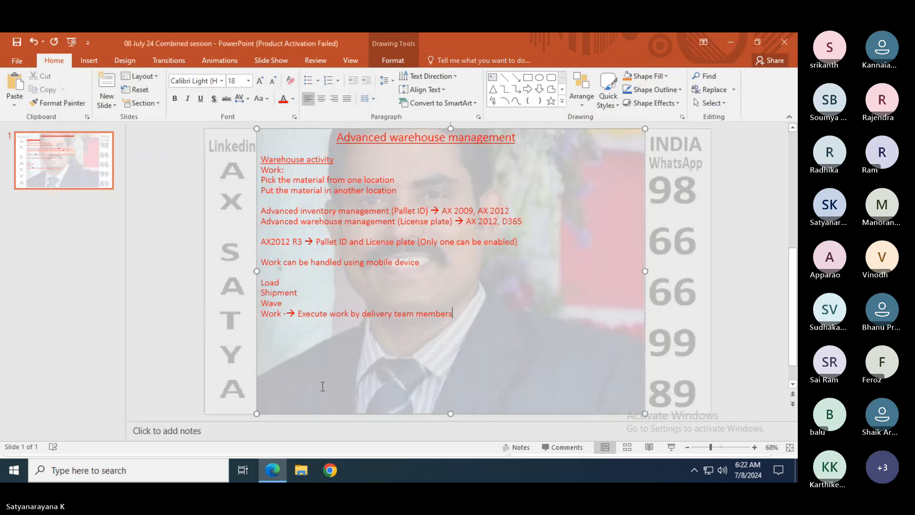
key("Return")
key("Return")
type("Warehouse ")
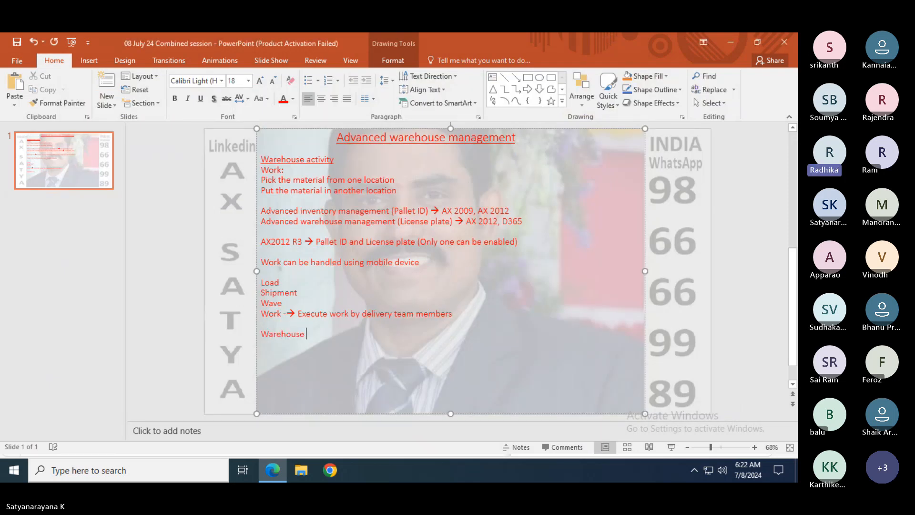
type("=  24")
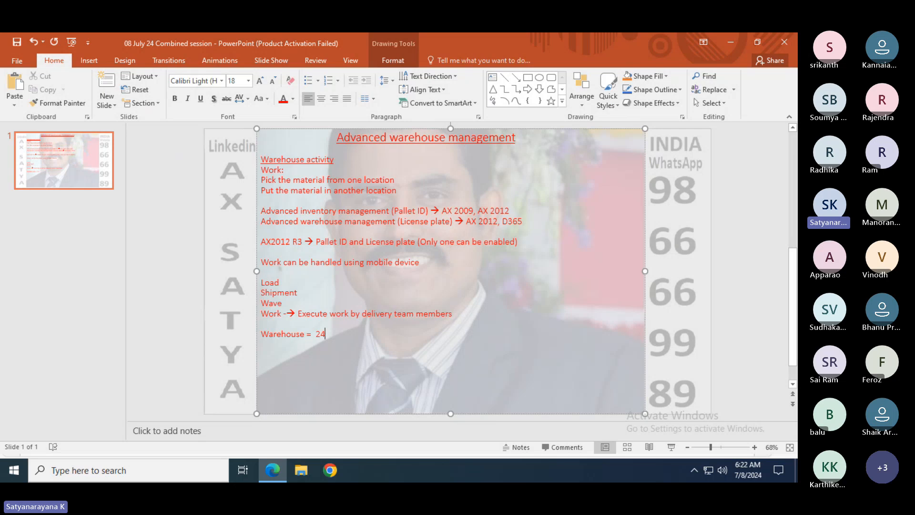
- Switch back to Dynamics 365 and open Warehouses from Inventory management's Inventory breakdown setup, replacing the Procurement and sourcing order list
key("alt+Tab")
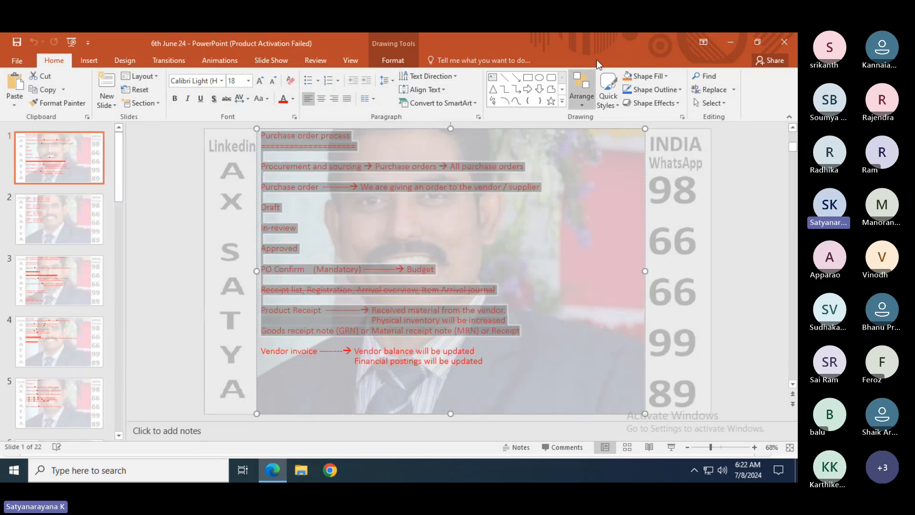
key("alt+Tab")
key("alt+Tab")
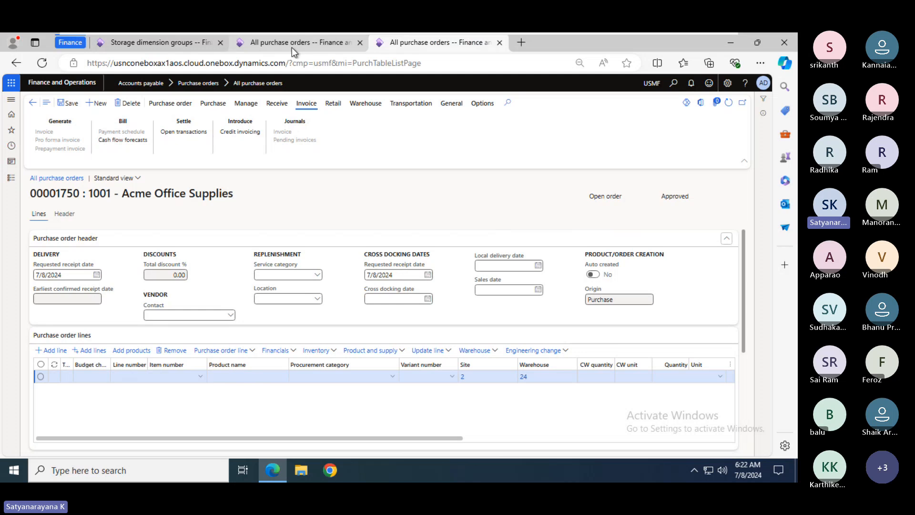
left_click(291, 45)
left_click(11, 177)
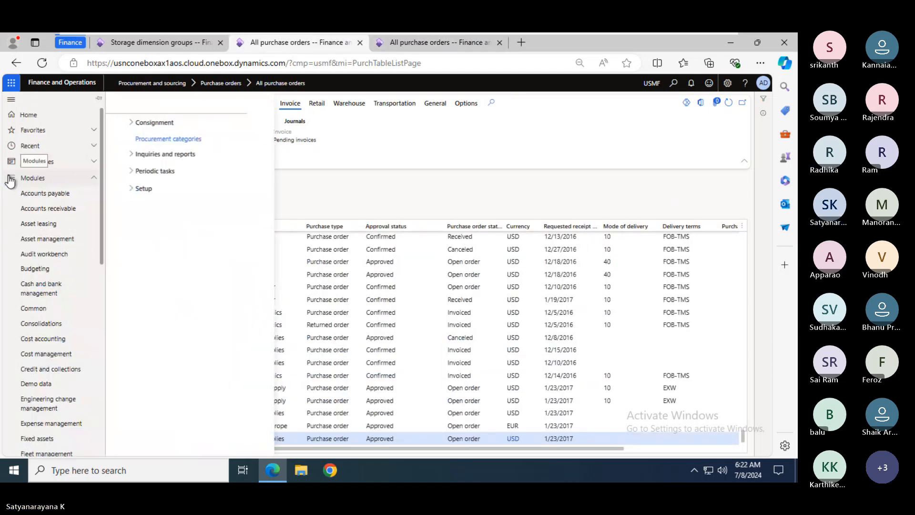
left_click(102, 321)
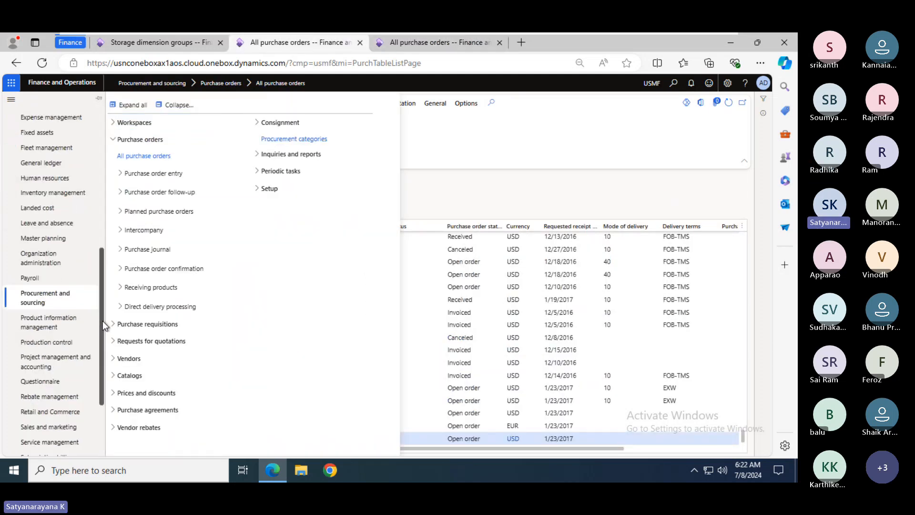
left_click_drag(103, 303, 103, 278)
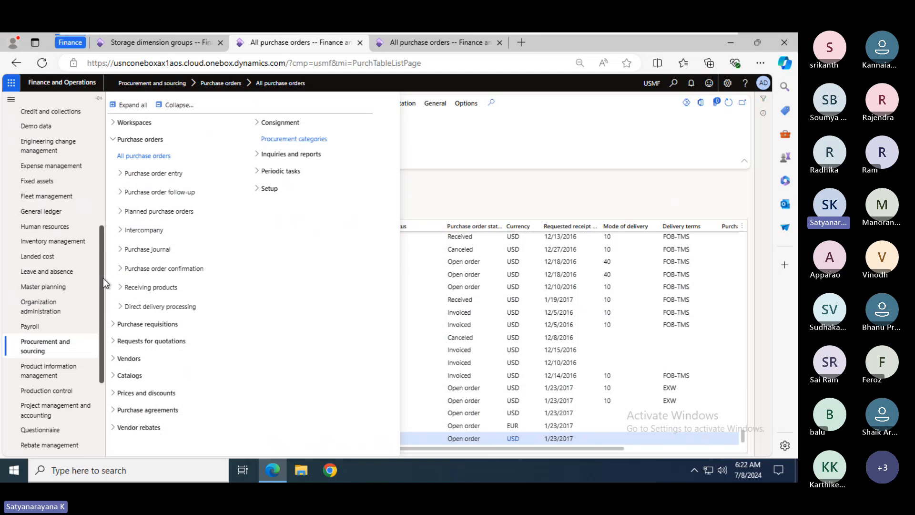
left_click(63, 241)
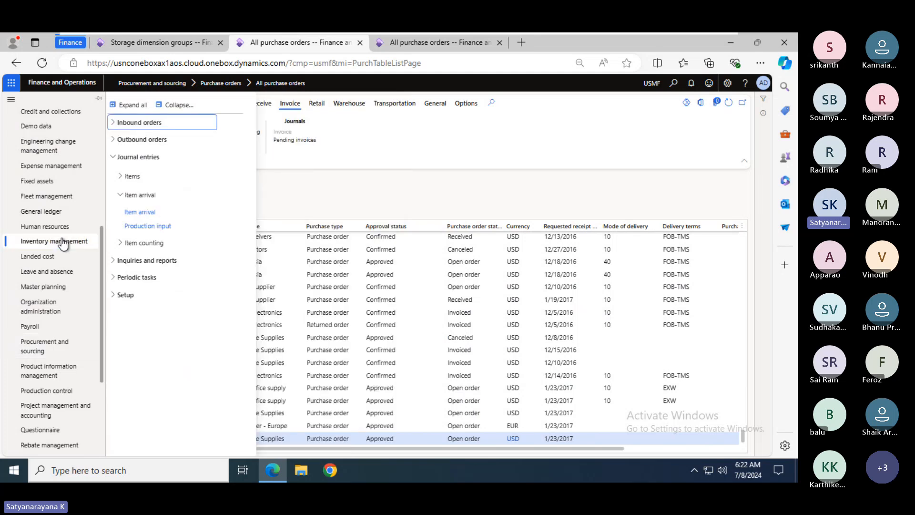
left_click(183, 106)
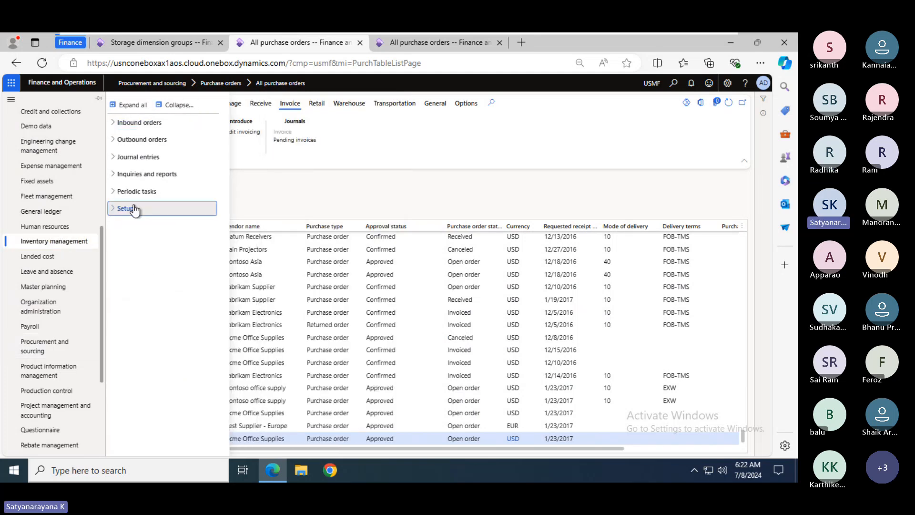
left_click(128, 208)
left_click(163, 380)
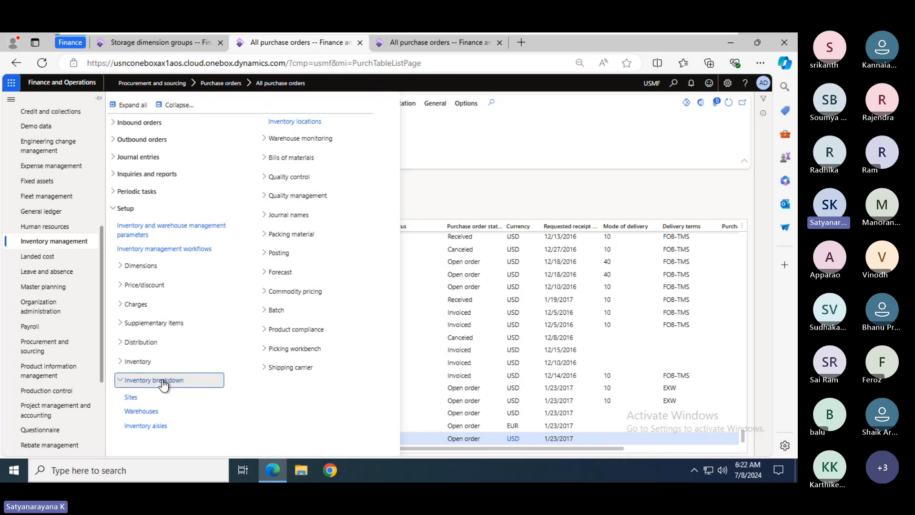
left_click(141, 411)
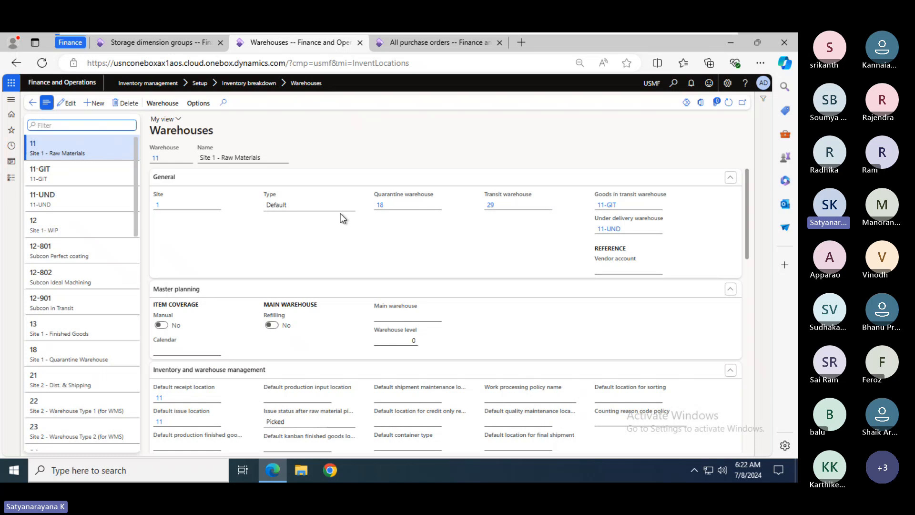
- Open the Warehouses page from the Warehouse setup of the Warehouse management module
left_click(9, 180)
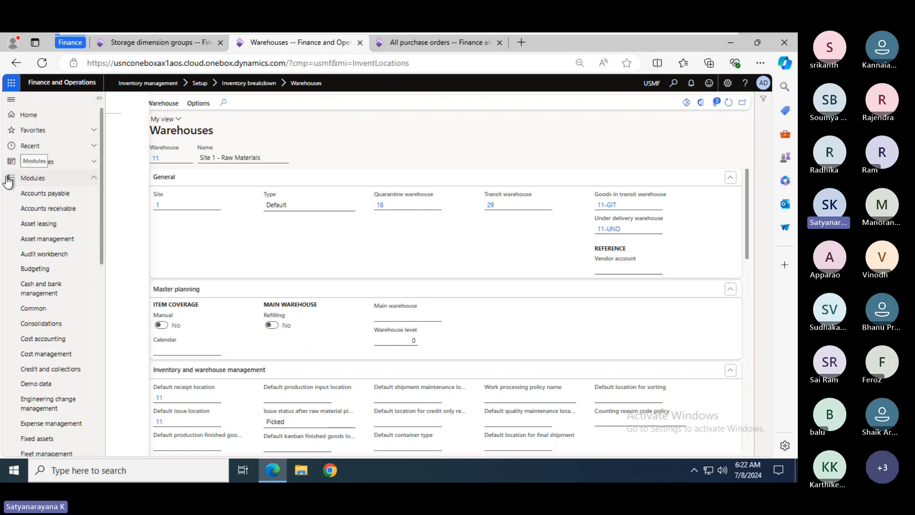
left_click(99, 436)
scroll(99, 434, "down", 10)
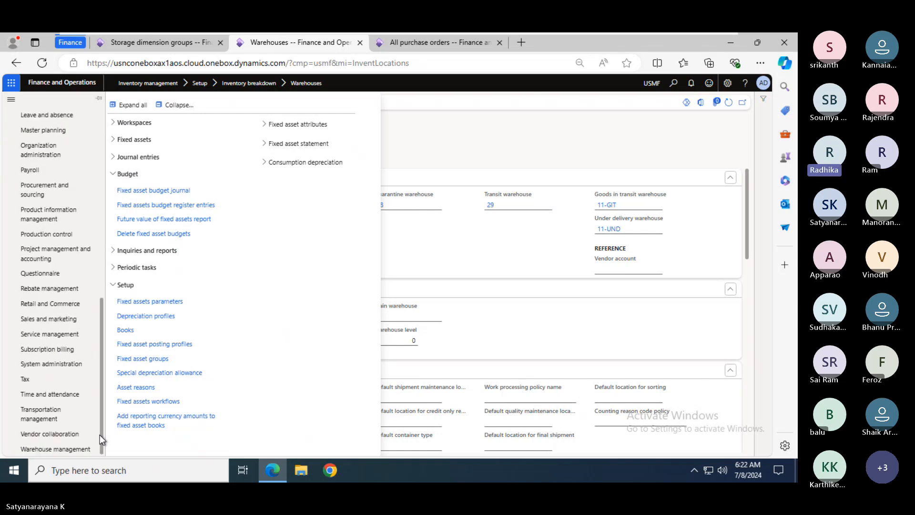
left_click(66, 448)
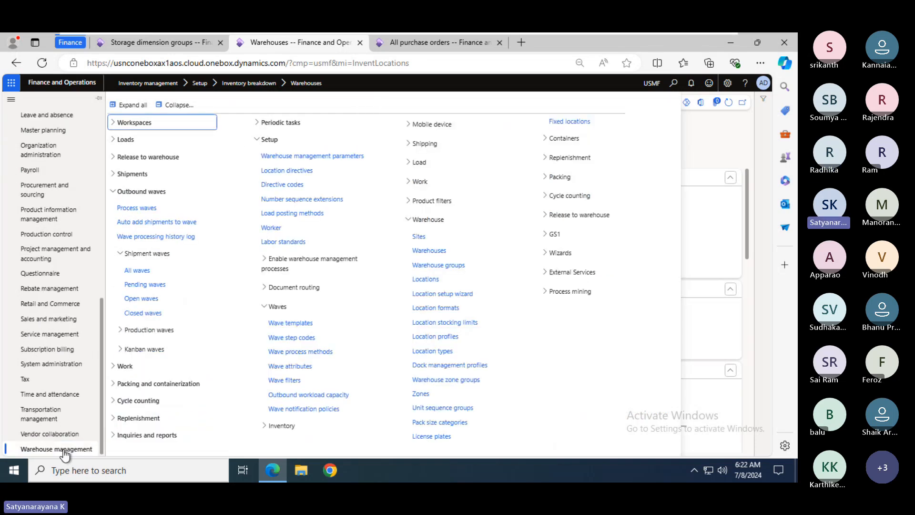
left_click(174, 105)
left_click(126, 312)
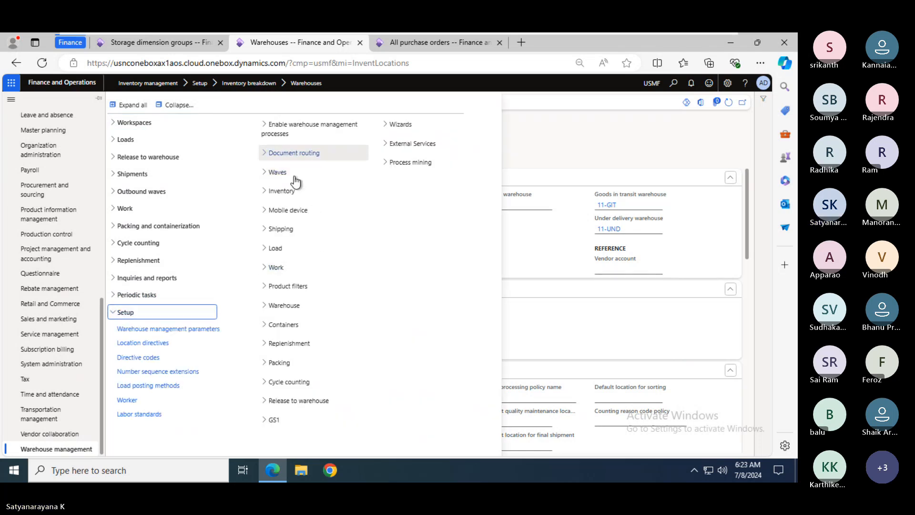
left_click(290, 307)
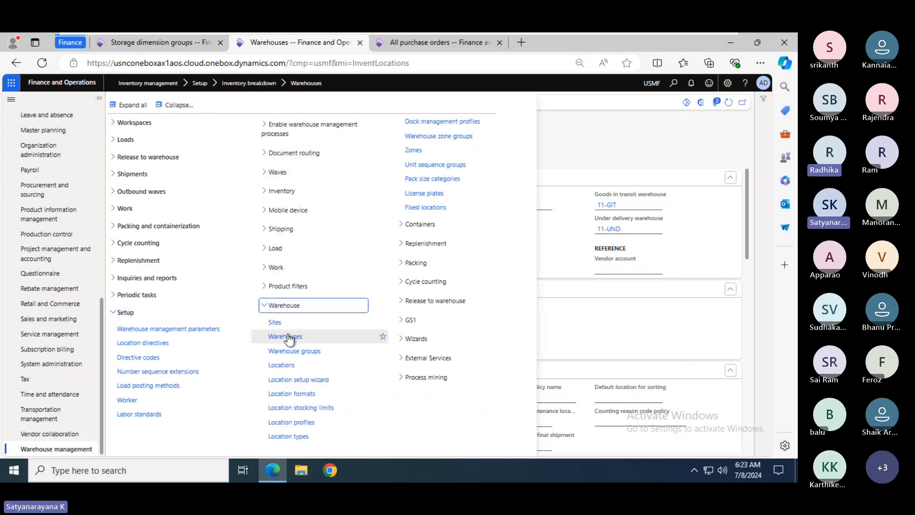
left_click(288, 337)
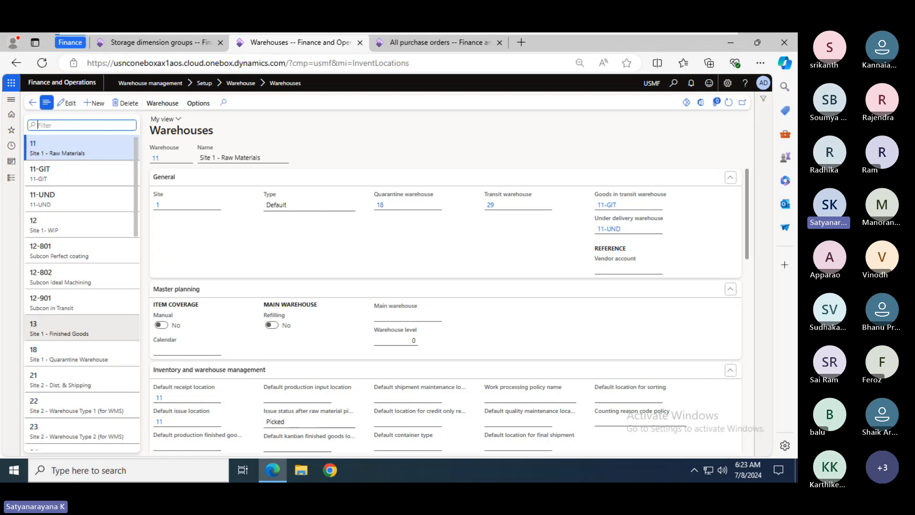
- Examine the Warehouse settings of warehouse 24, especially whether warehouse management processes are used
left_click_drag(744, 227, 754, 383)
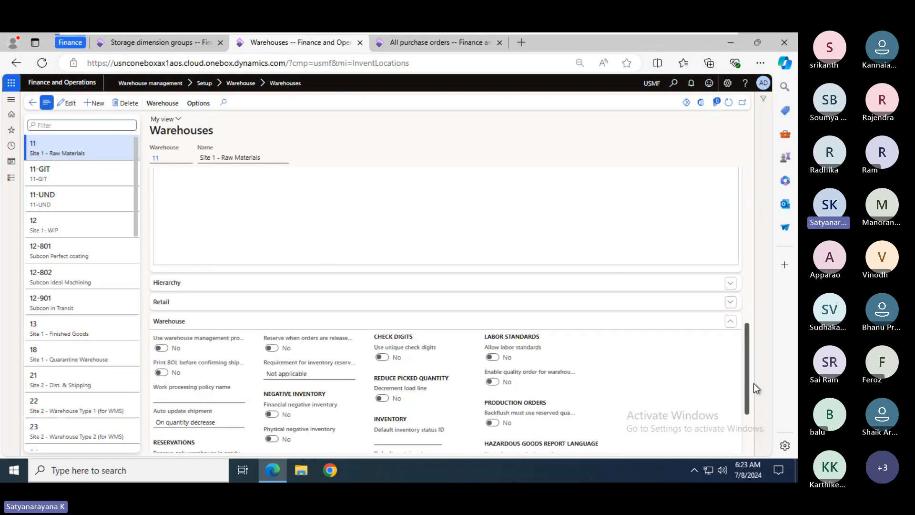
scroll(155, 244, "down", 2)
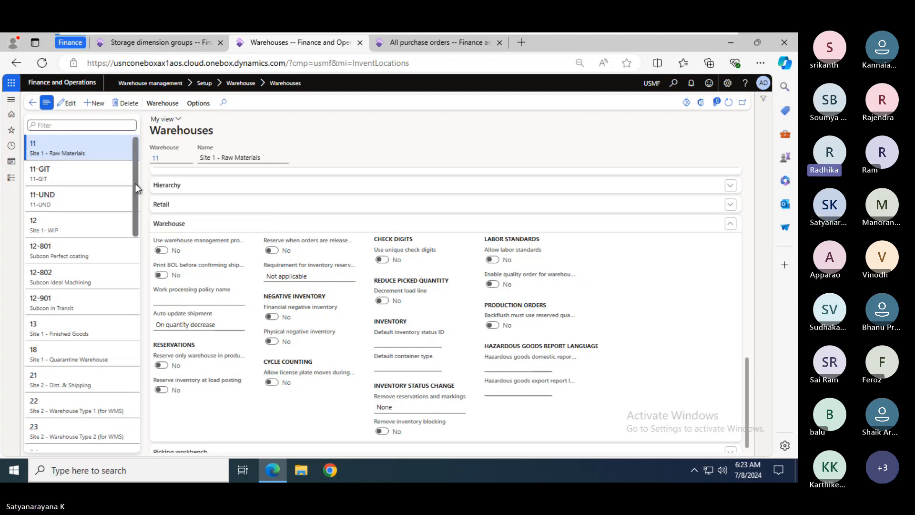
left_click_drag(136, 182, 141, 253)
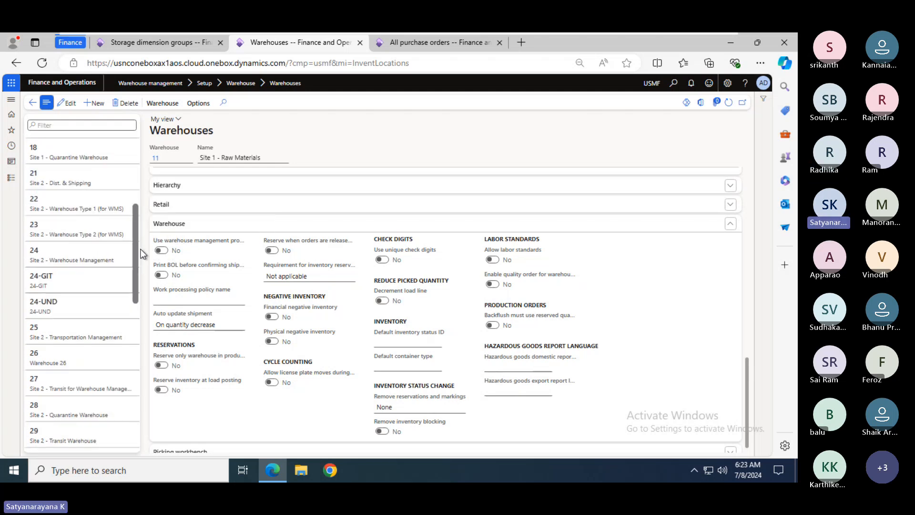
left_click(69, 252)
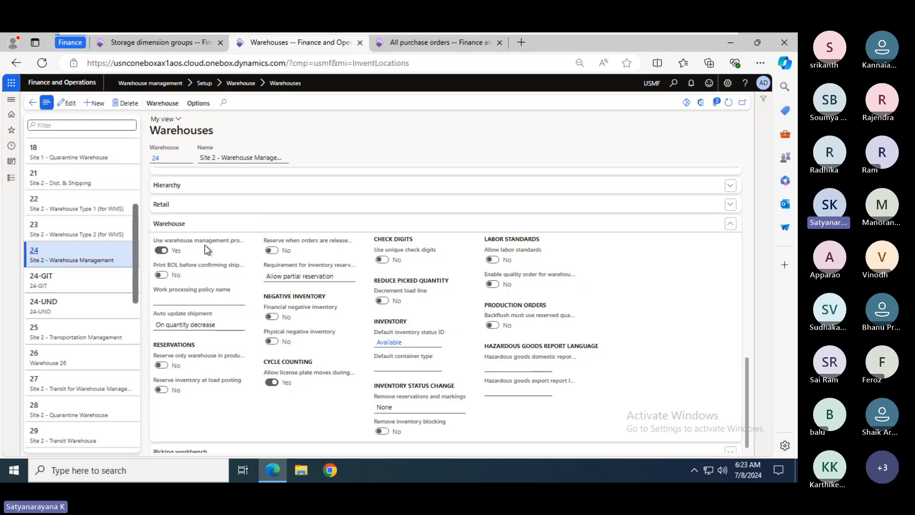
- Switch to the 08 July 24 Combined session presentation and add "(Use warehouse management process check box enabled)" after "Warehouse = 24"
left_click(659, 35)
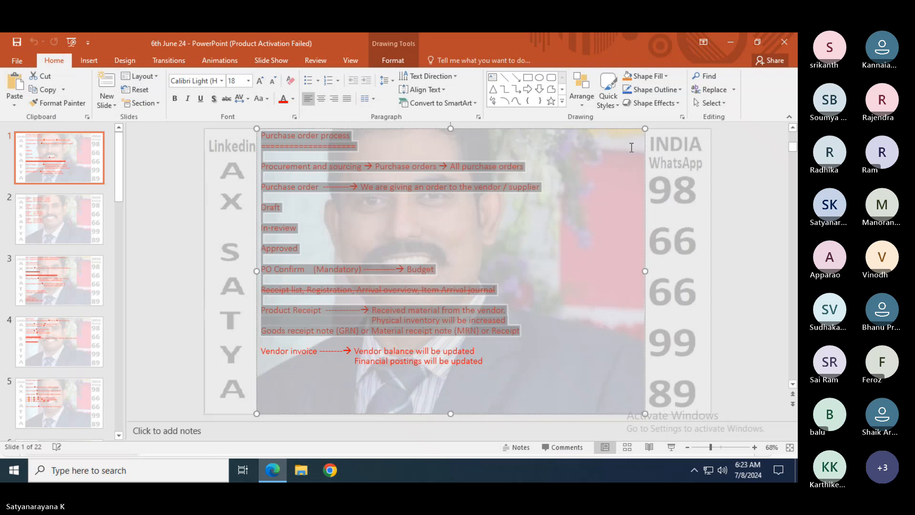
left_click(788, 41)
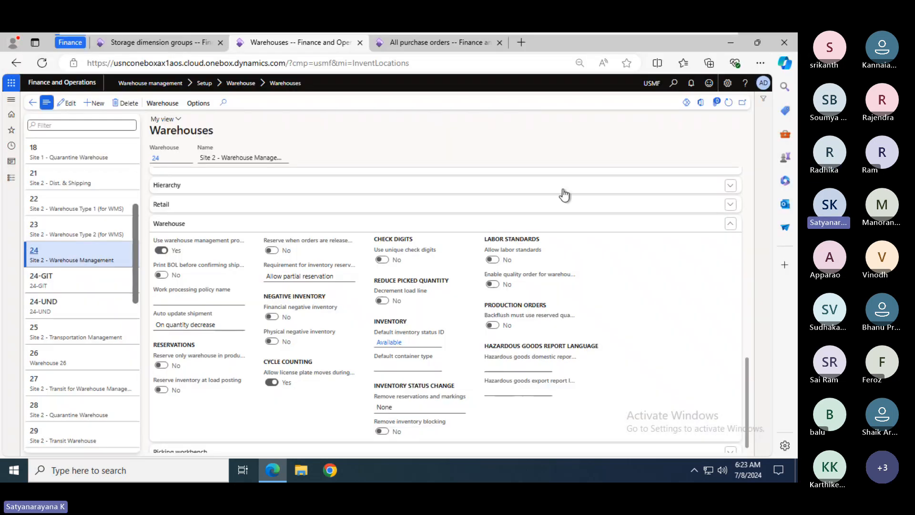
key("alt+Tab")
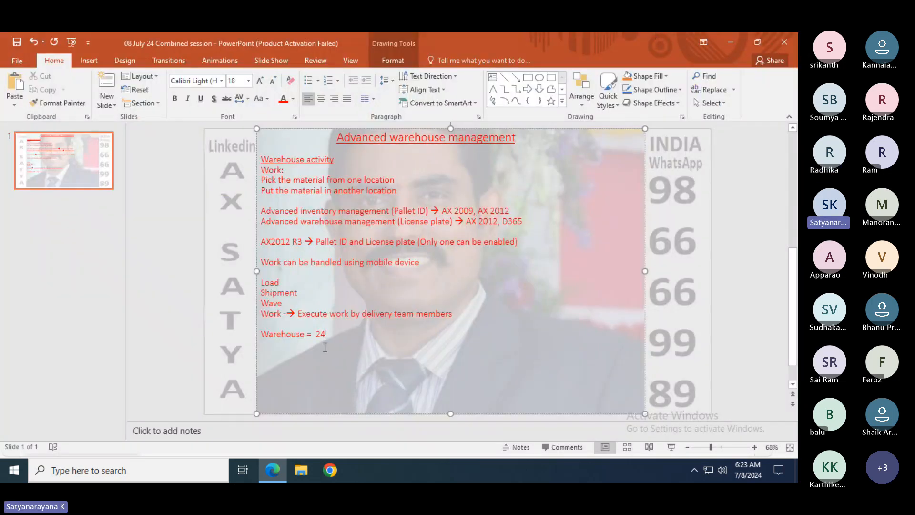
type("(Ware")
key("BackSpace")
type("User warehous")
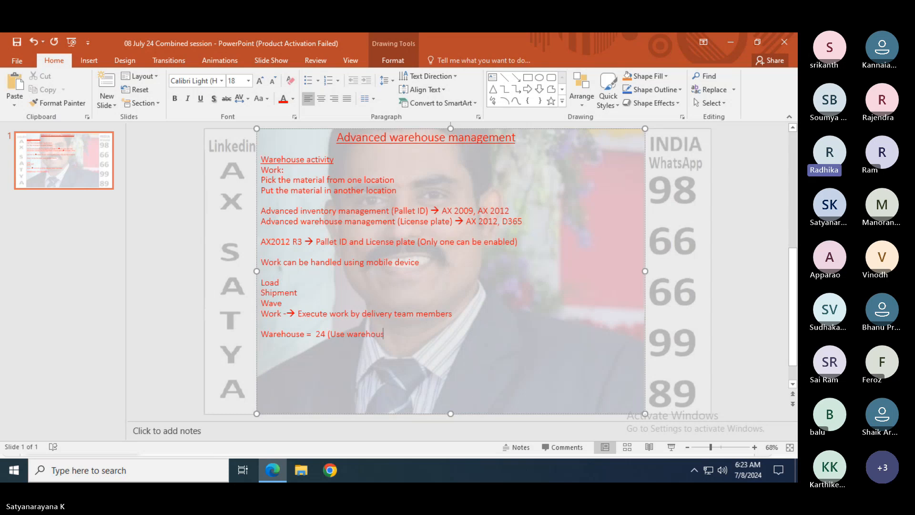
type("e management pr")
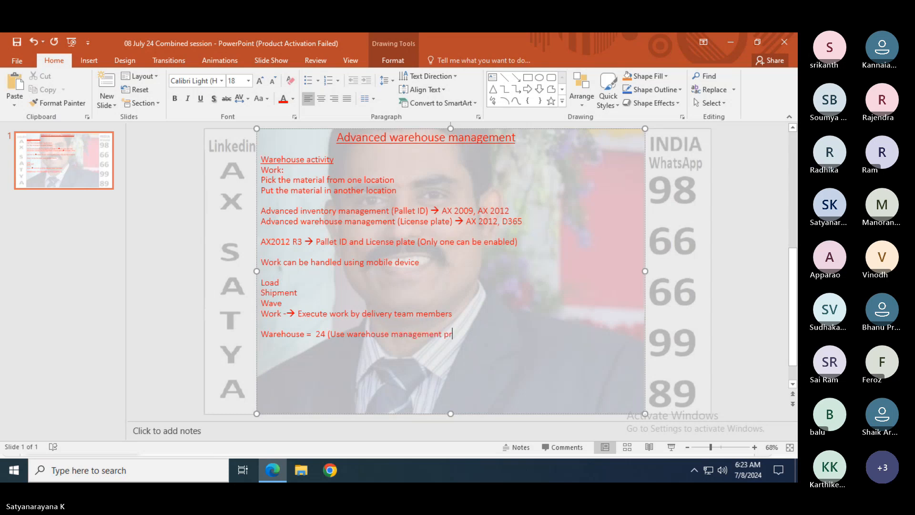
type("ocess check")
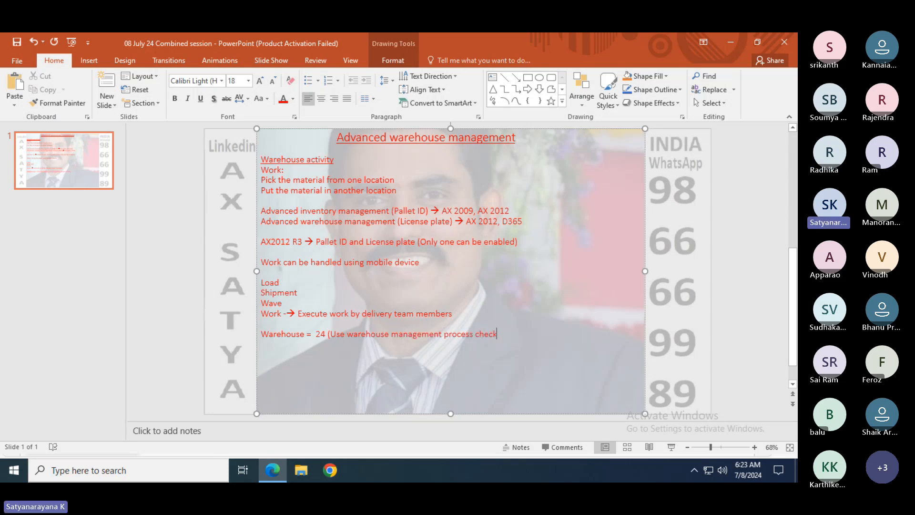
key("BackSpace")
key("BackSpace")
type("bo")
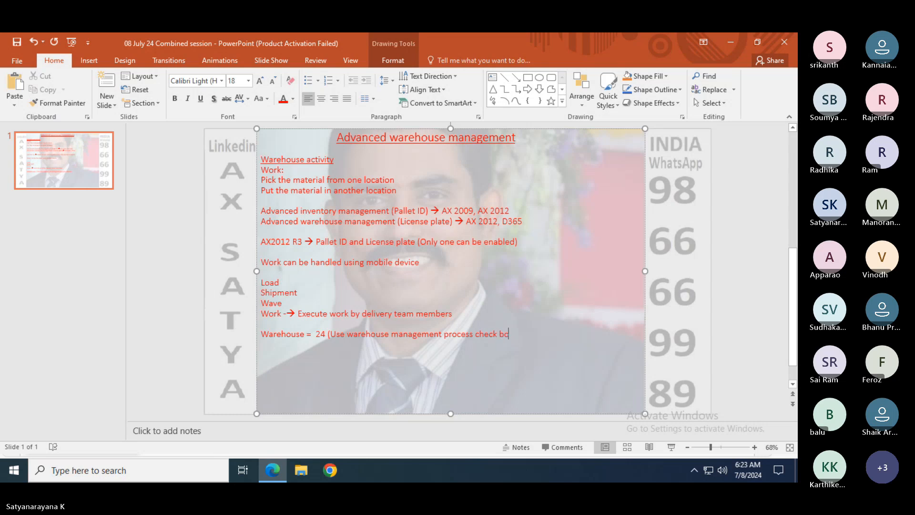
type("xe ena")
key("BackSpace")
key("BackSpace")
key("BackSpace")
key("BackSpace")
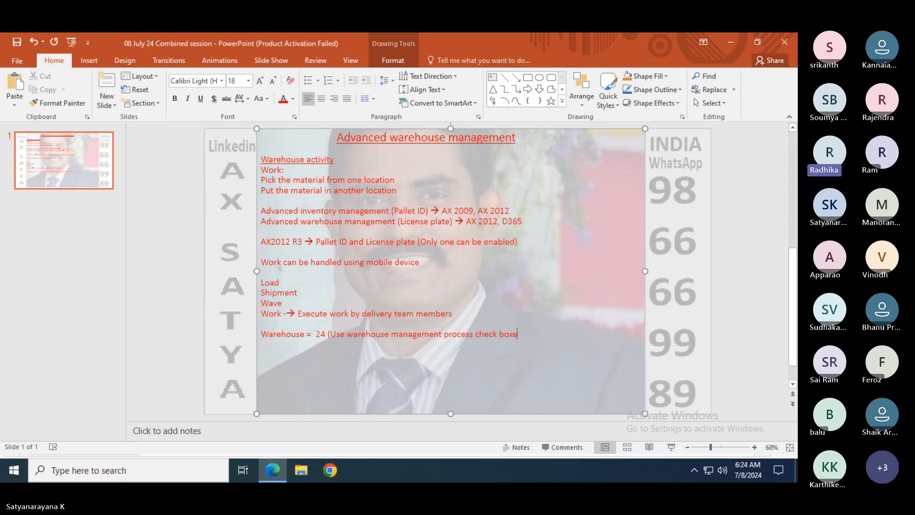
key("BackSpace")
type("ean")
type("abled")
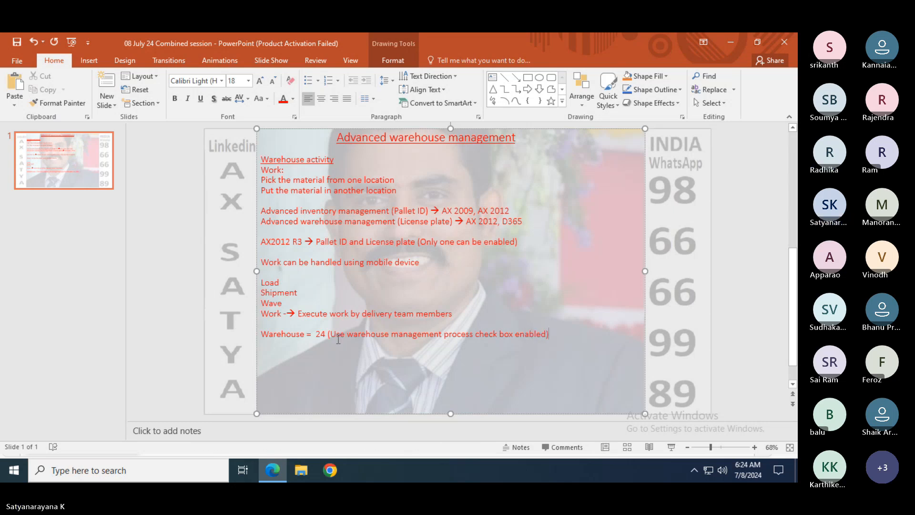
- Switch to Dynamics 365 to read the full name of warehouse 24's warehouse management option and compare it with the slide note
key("alt+Tab")
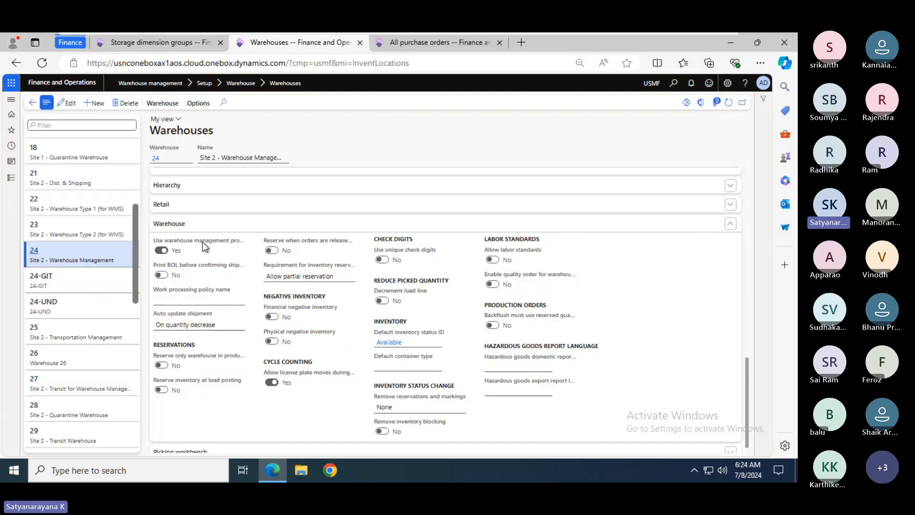
mouse_move(198, 241)
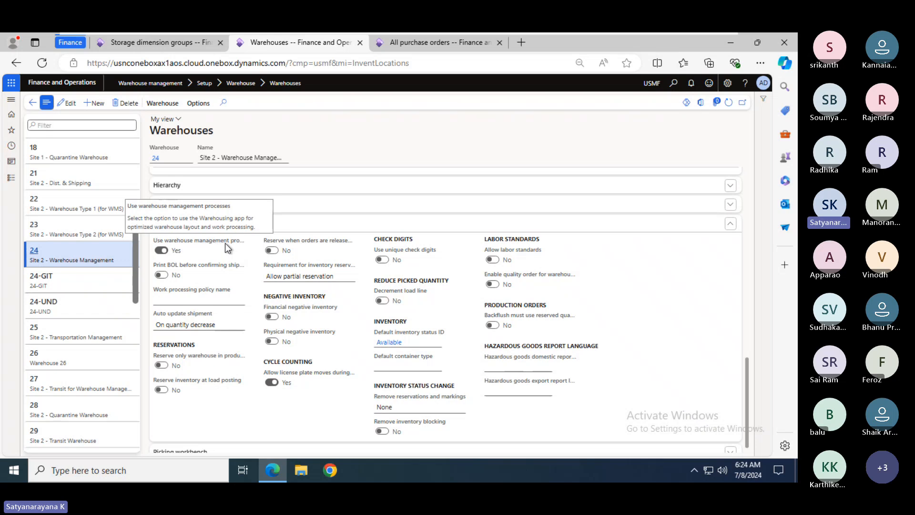
mouse_move(676, 38)
key("alt+Tab")
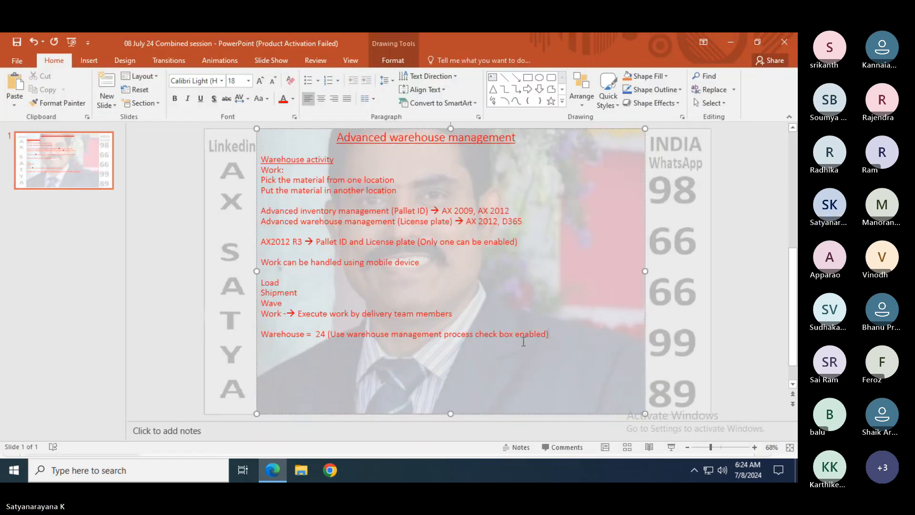
- Switch back to Dynamics 365 and compare the Use warehouse management processes setting of warehouses 61, 51, 62, 38 and 32
key("alt+Tab")
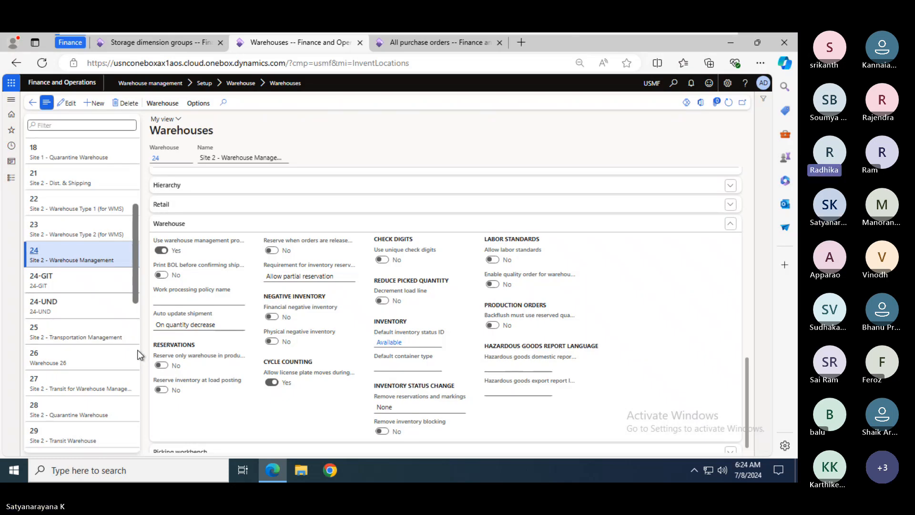
scroll(137, 349, "down", 5)
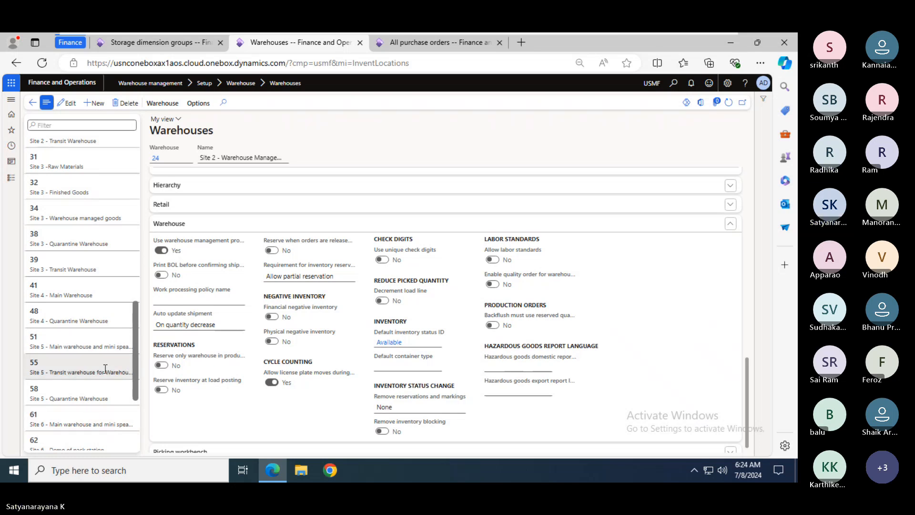
left_click(58, 413)
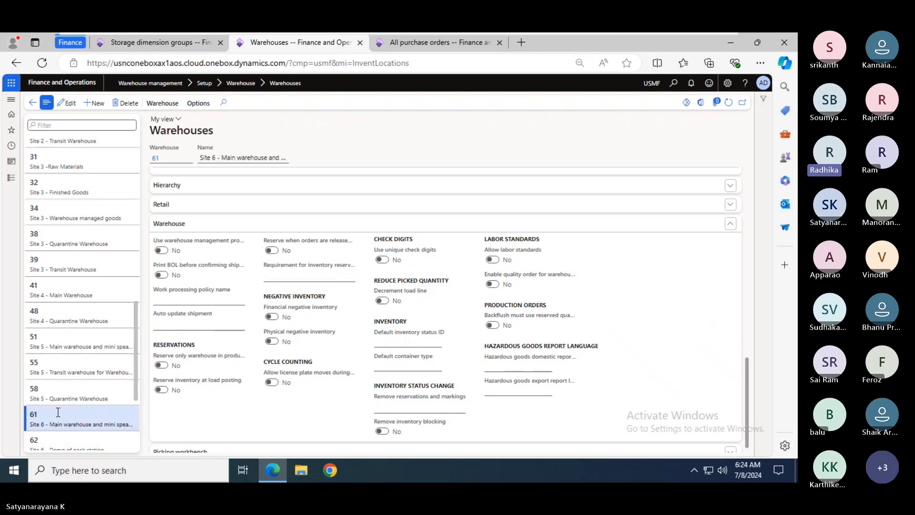
left_click(58, 342)
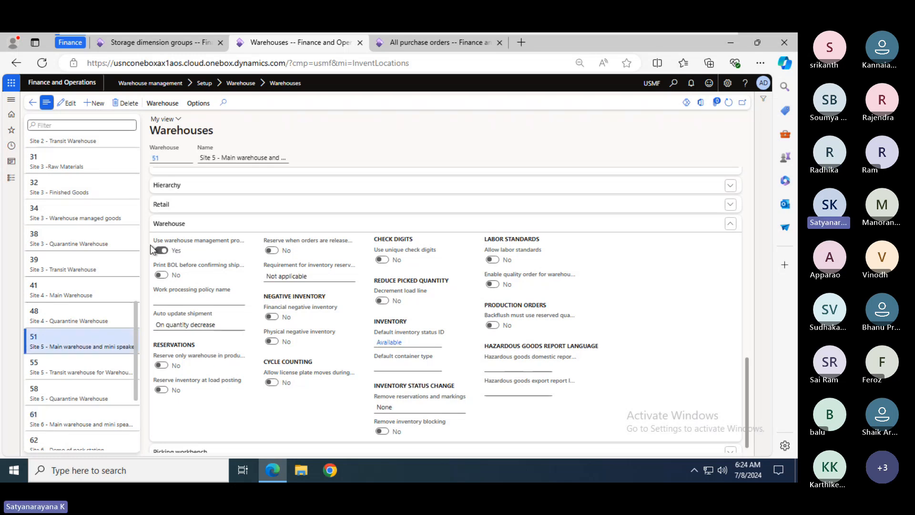
left_click(62, 441)
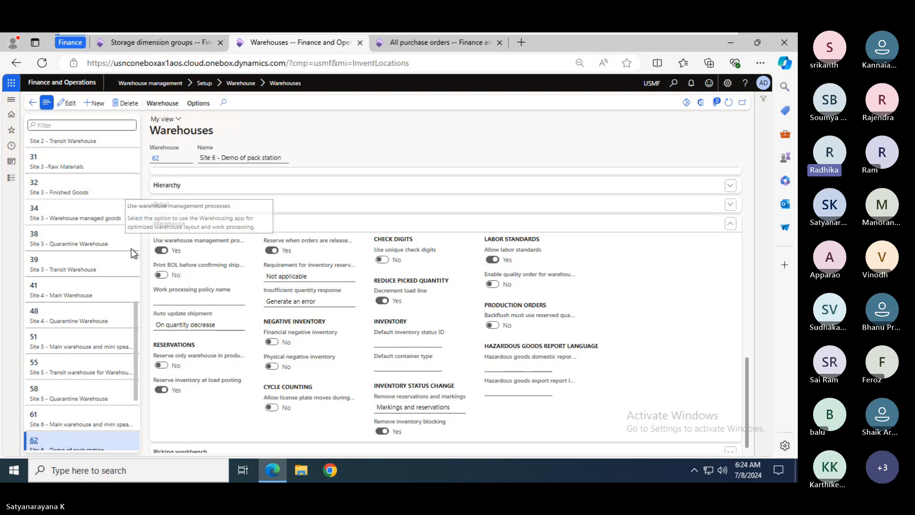
left_click(79, 241)
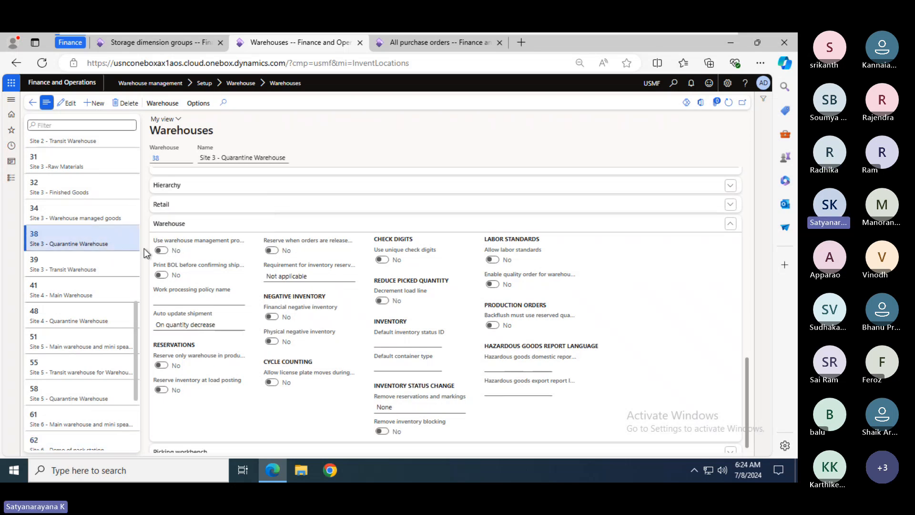
left_click(55, 189)
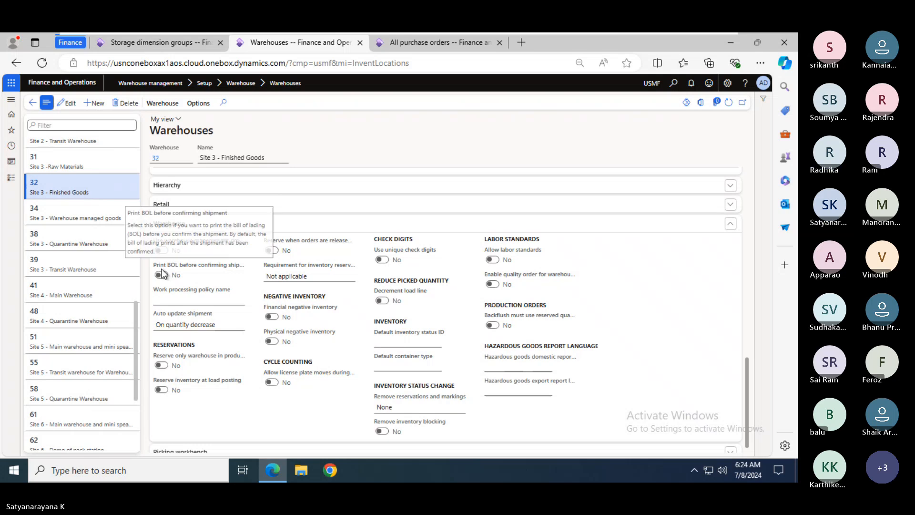
left_click_drag(135, 344, 137, 373)
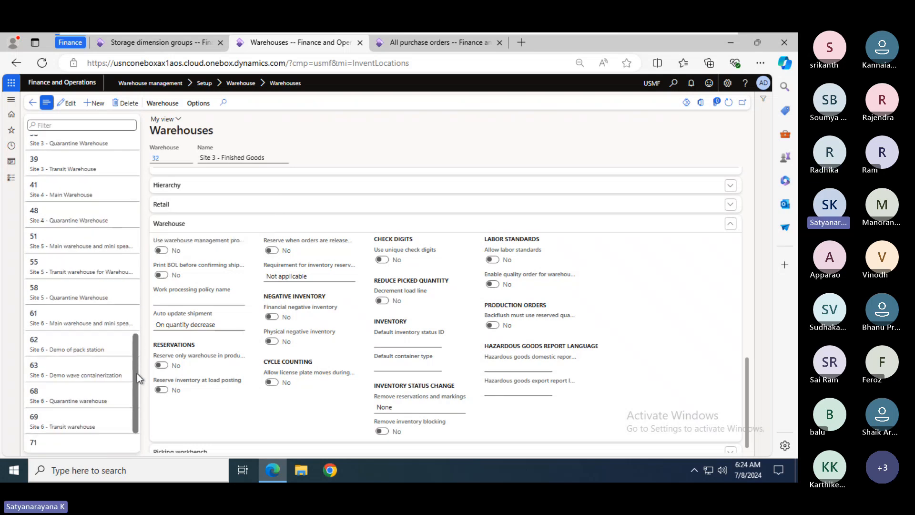
left_click(72, 318)
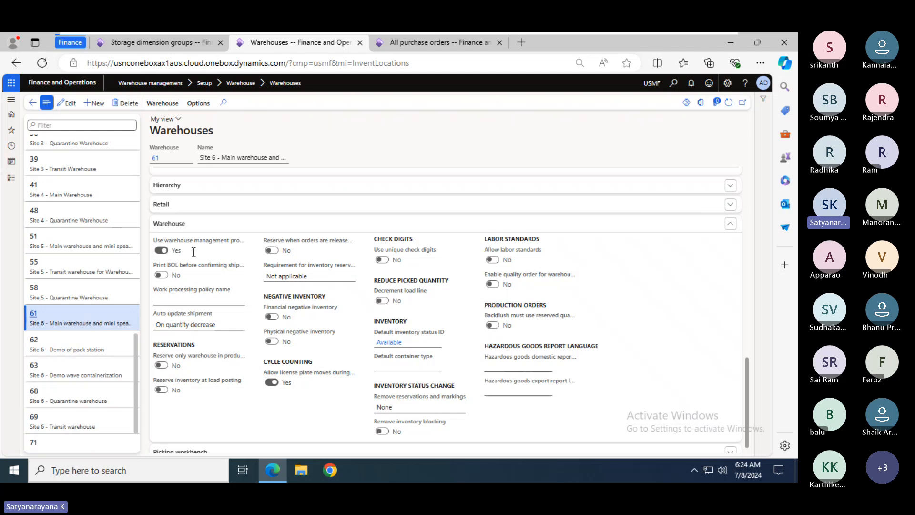
left_click(136, 142)
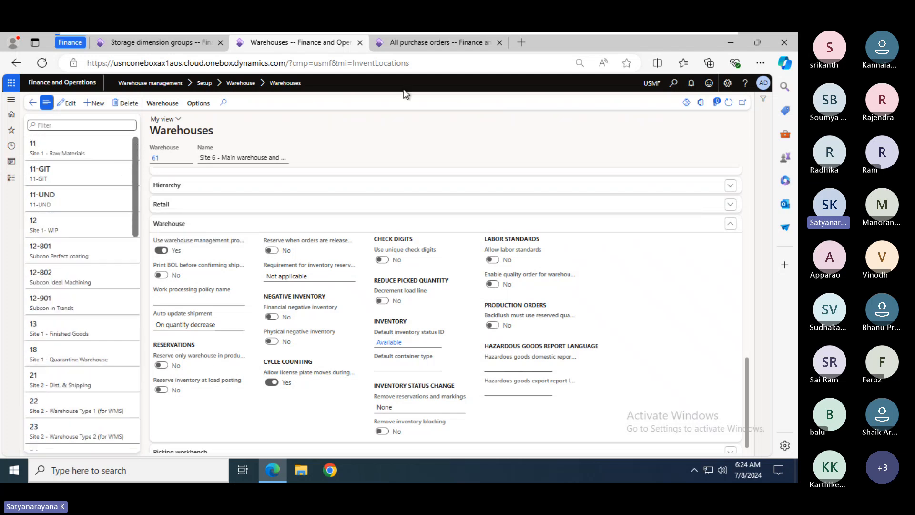
- Return to the Acme Office Supplies purchase order and enter item number A0001 on its first line
left_click(434, 43)
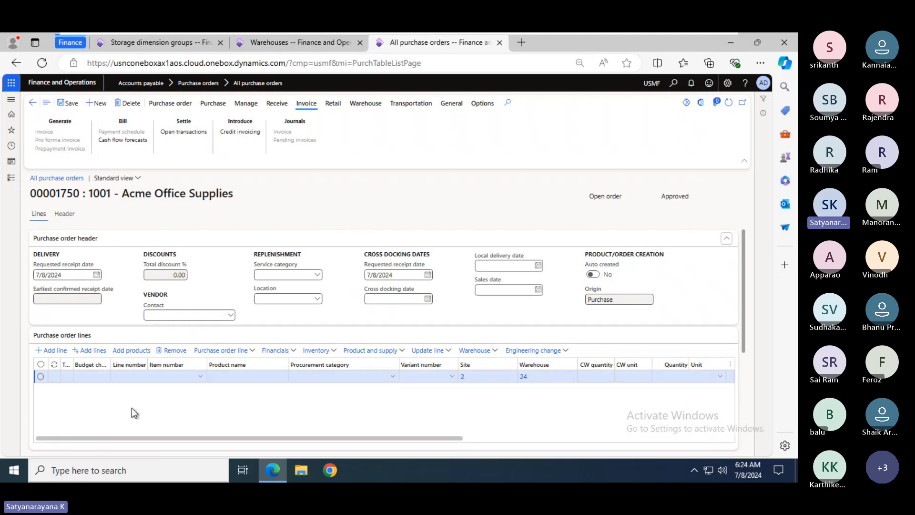
left_click(162, 376)
type("A")
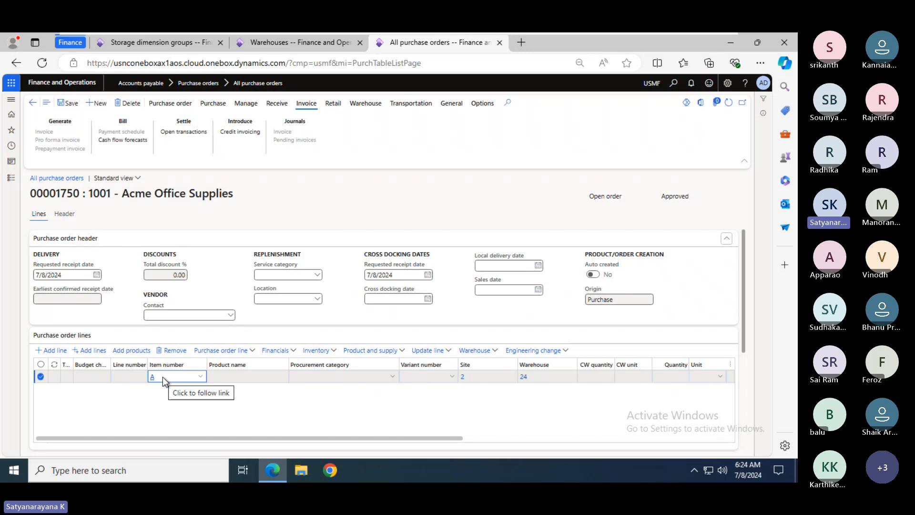
type("0001")
key("Tab")
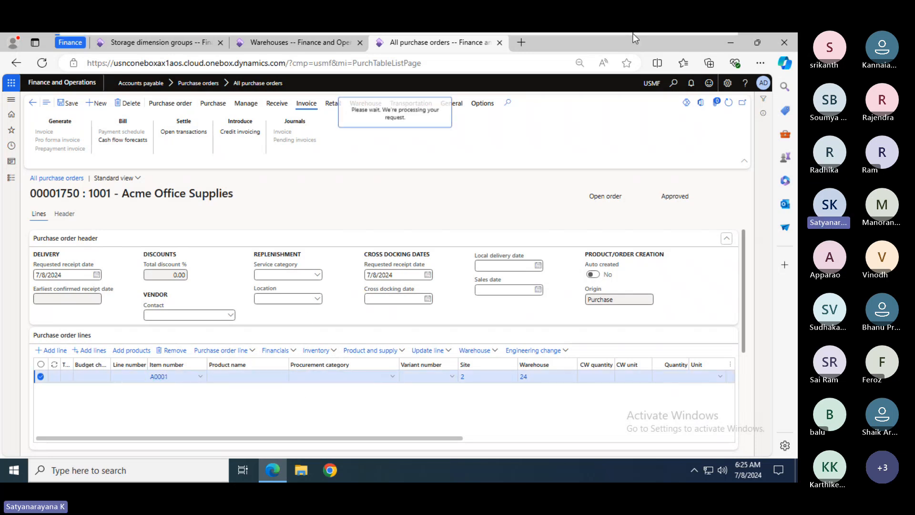
- Switch to the 08 July 24 Combined session presentation and add the line "Item = A0001" below the warehouse 24 note
mouse_move(632, 33)
key("alt+Tab")
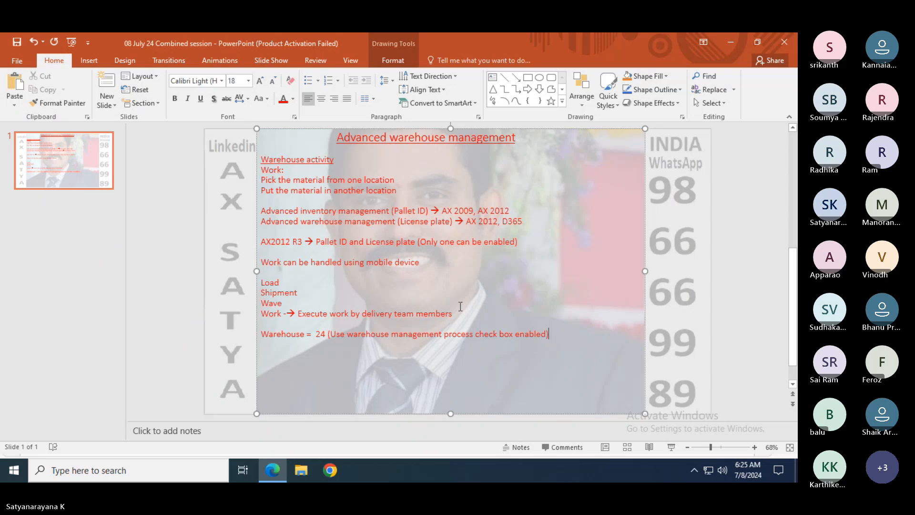
type("Item")
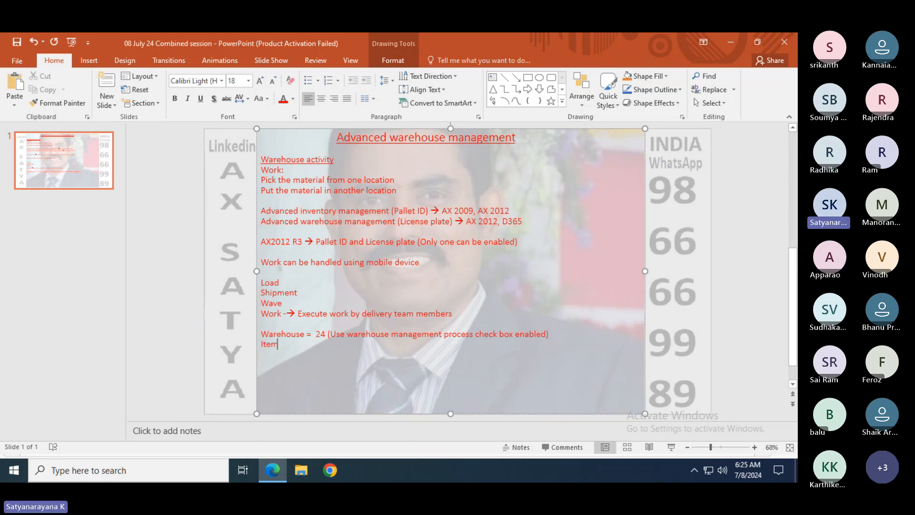
type(" = A")
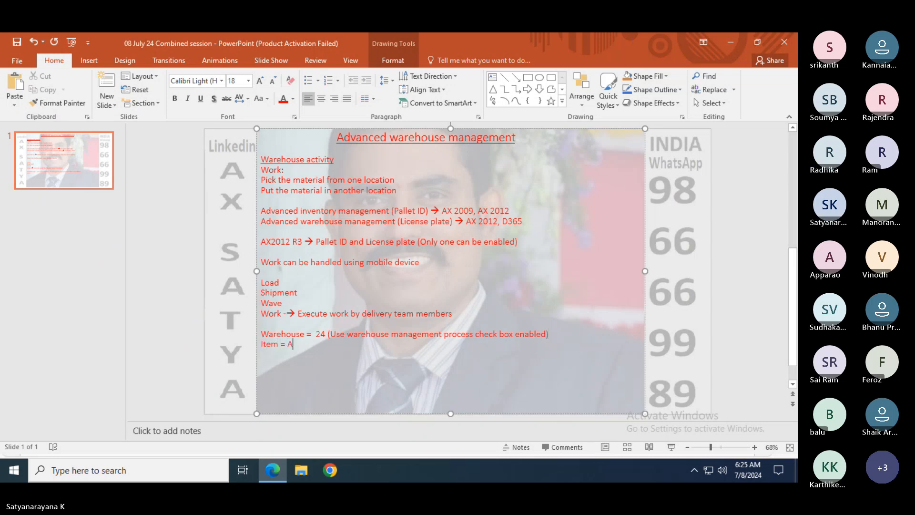
type("C")
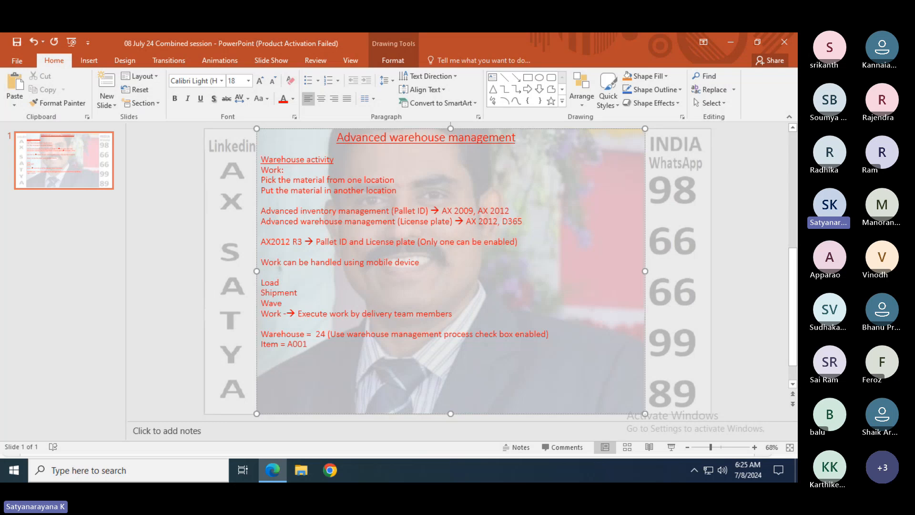
type("001")
- Switch back to Dynamics 365, open the released products in place of the storage dimension groups, and filter by item number to find A0001
key("alt+Tab")
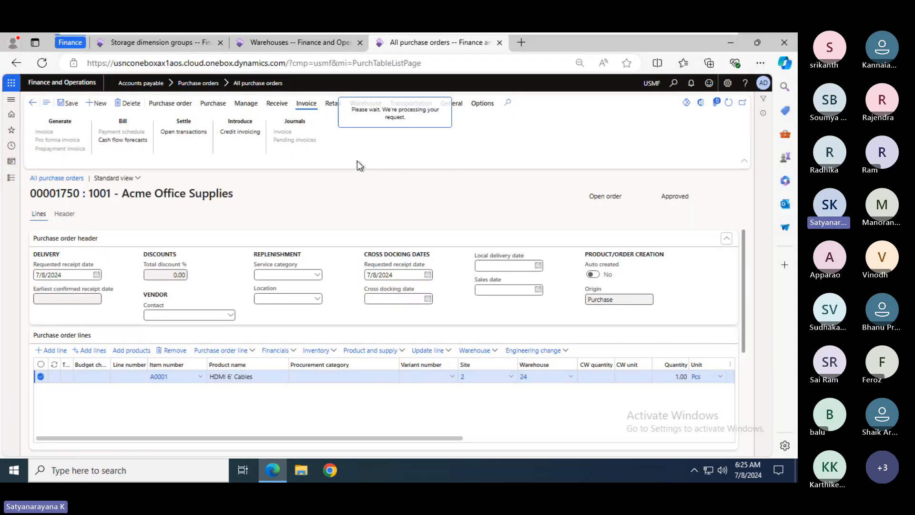
left_click(196, 44)
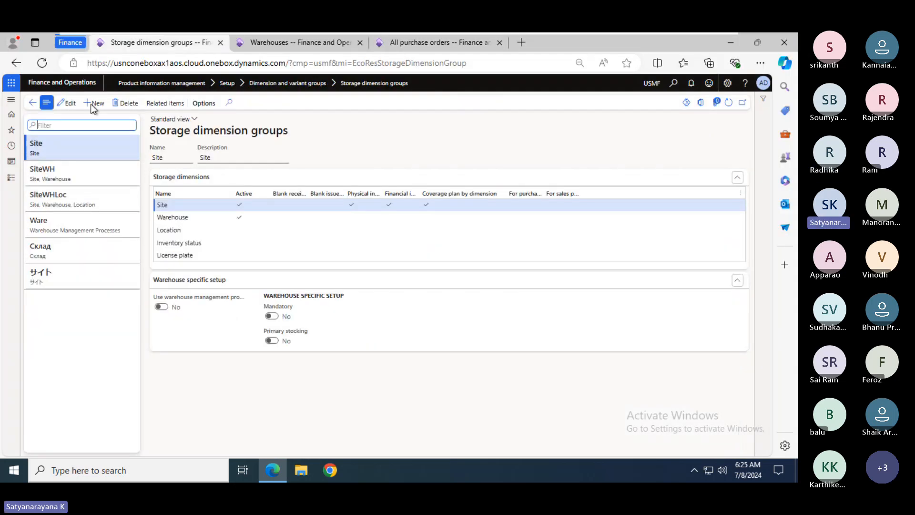
left_click(11, 129)
left_click(48, 146)
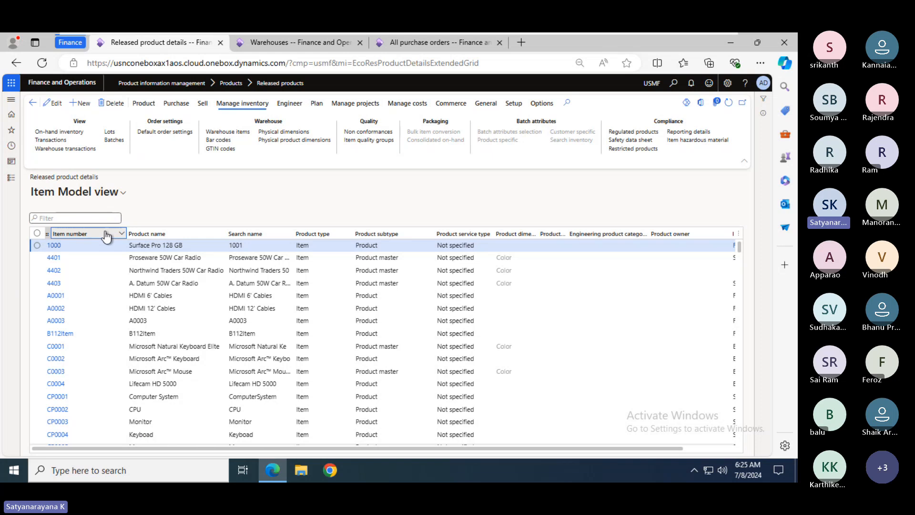
left_click(122, 234)
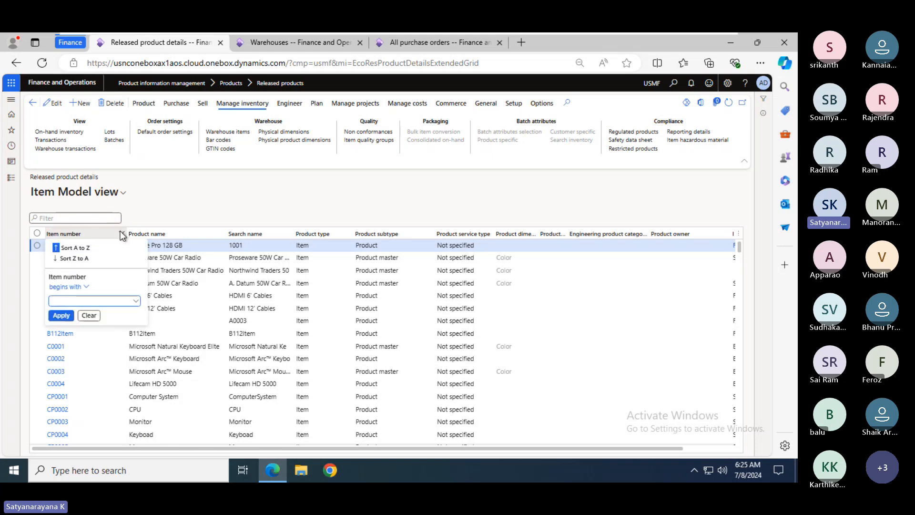
left_click(122, 234)
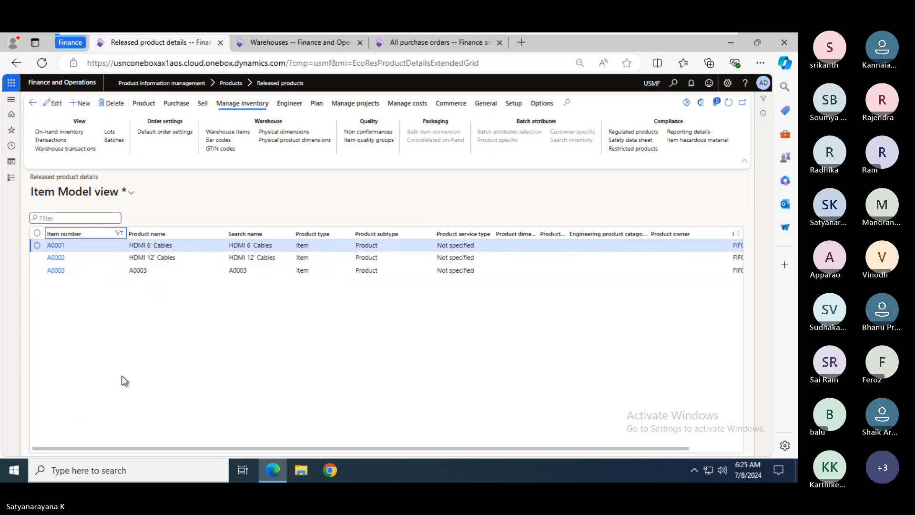
- Open item A0001, examine the dimensions and warehouse setup of its storage dimension group, and return to the released products list
left_click(56, 245)
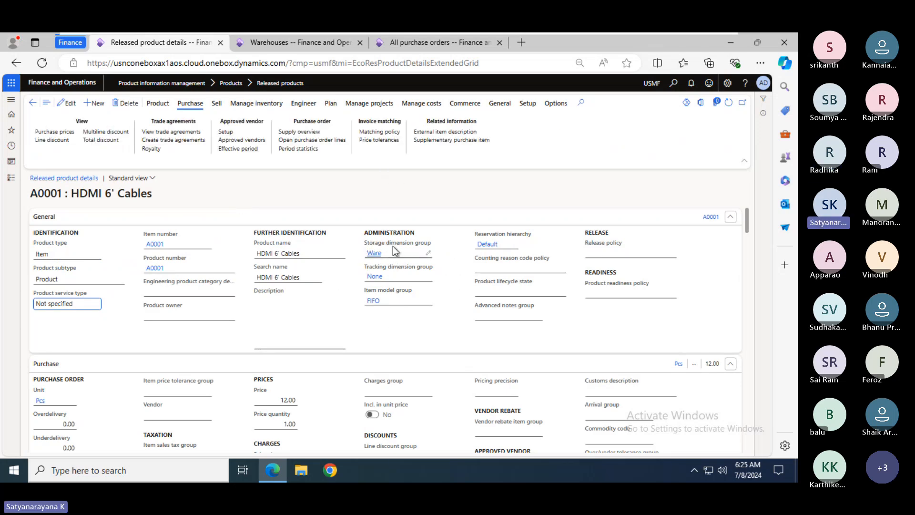
left_click(377, 255)
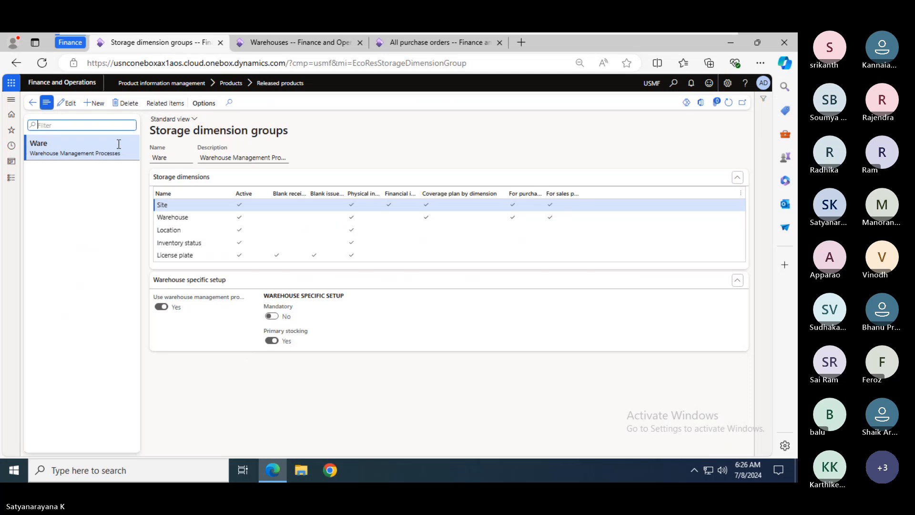
left_click(32, 102)
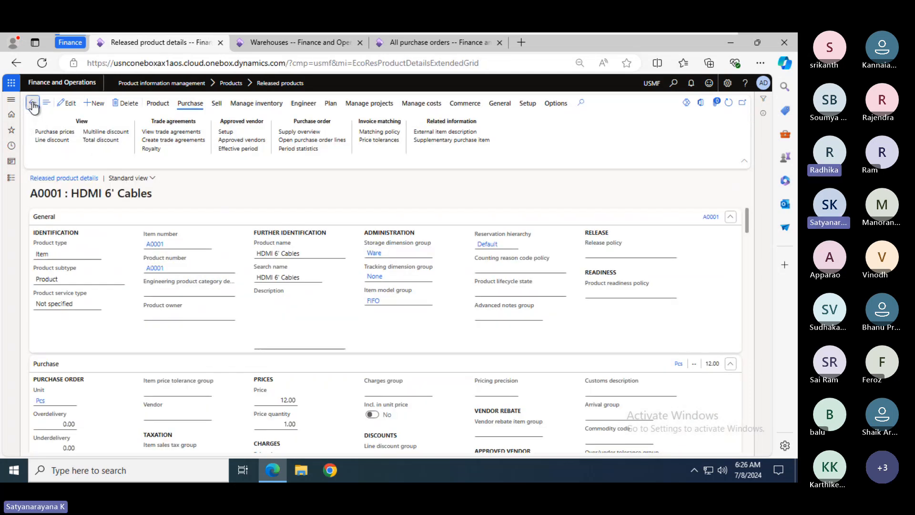
left_click(33, 103)
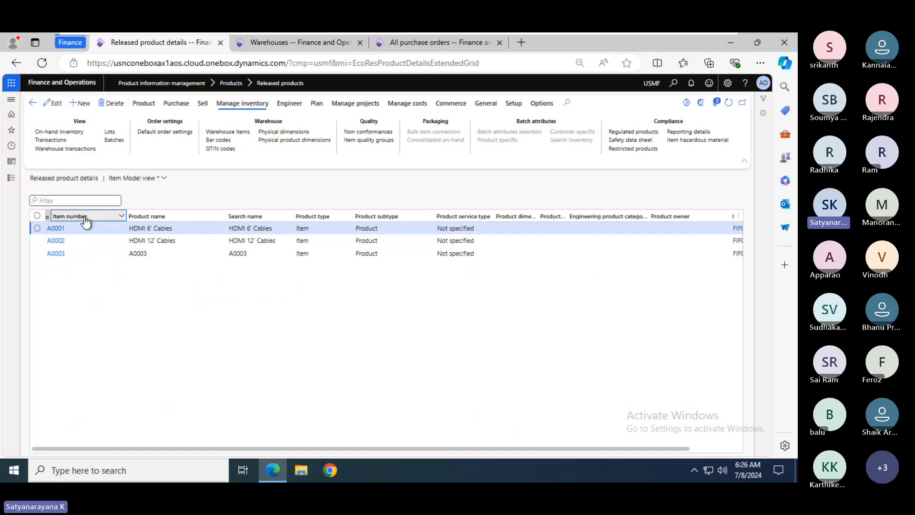
- Clear the item number filter and examine the storage dimension group of item 1000, Surface Pro 128 GB, for comparison
left_click(85, 217)
type("A")
left_click(93, 302)
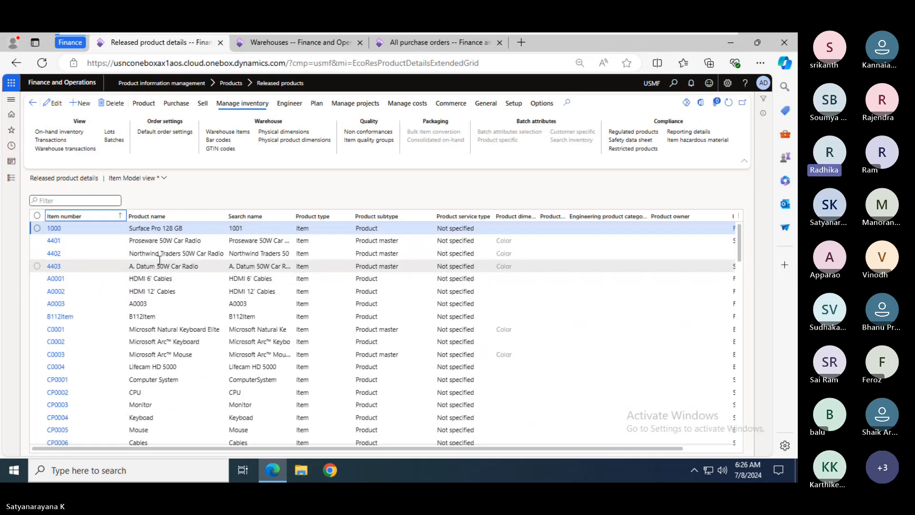
left_click(59, 229)
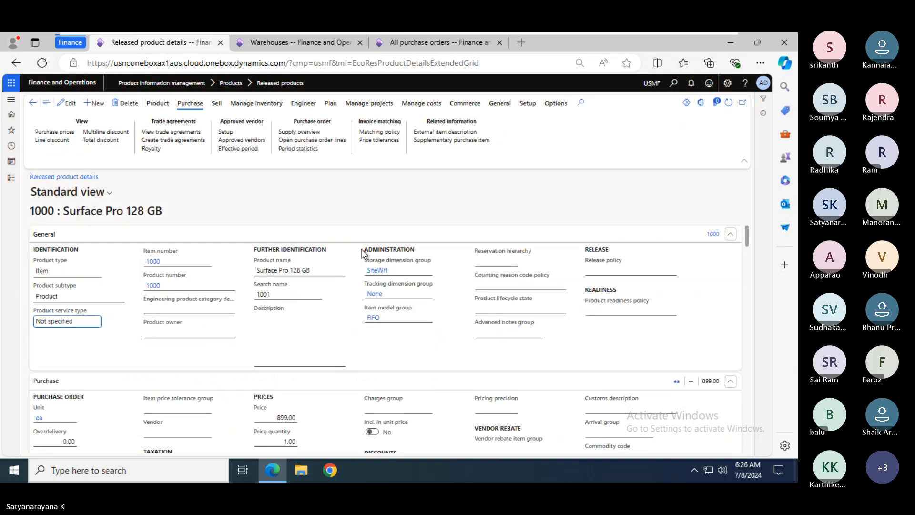
left_click(381, 272)
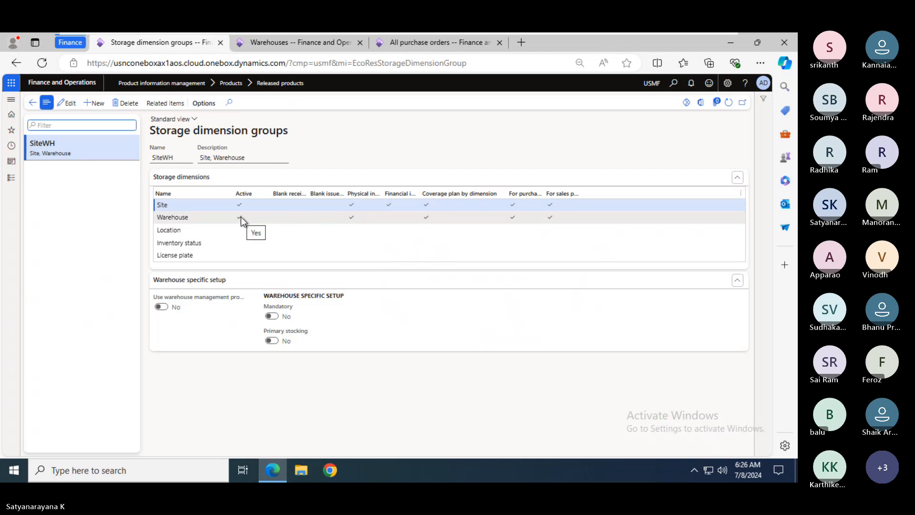
left_click(32, 103)
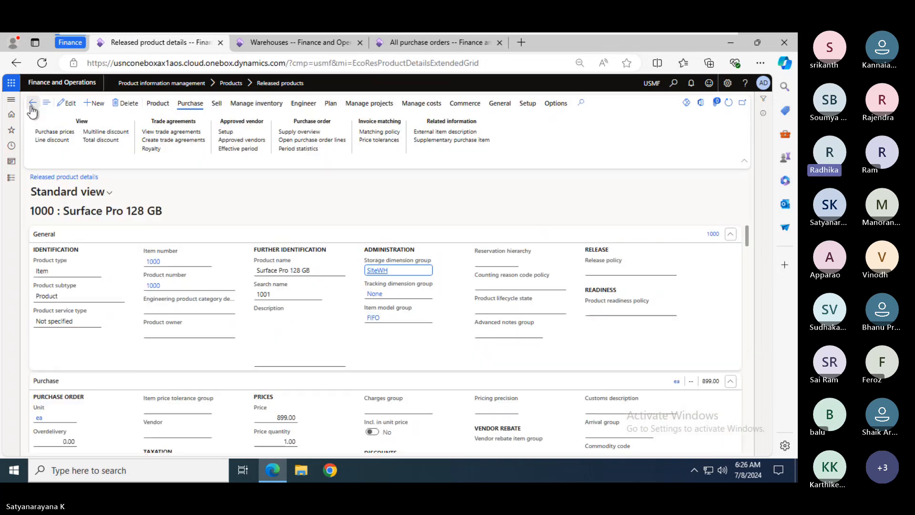
left_click(34, 106)
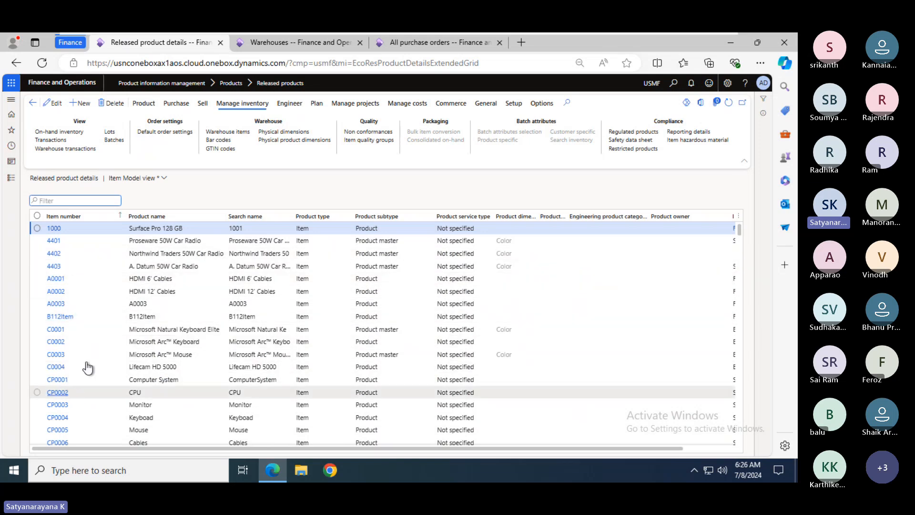
- Filter the released products to item numbers beginning with "sk" and examine the storage dimension group of SK0001
left_click(114, 217)
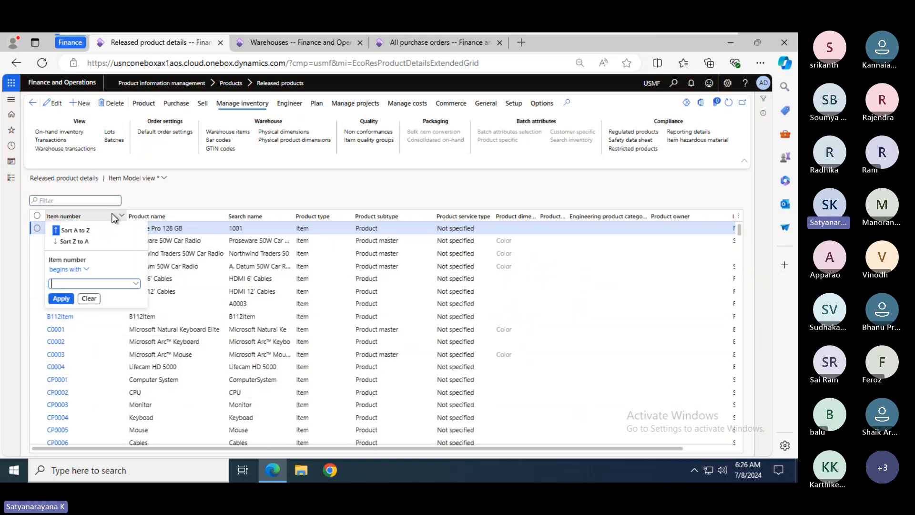
key("Return")
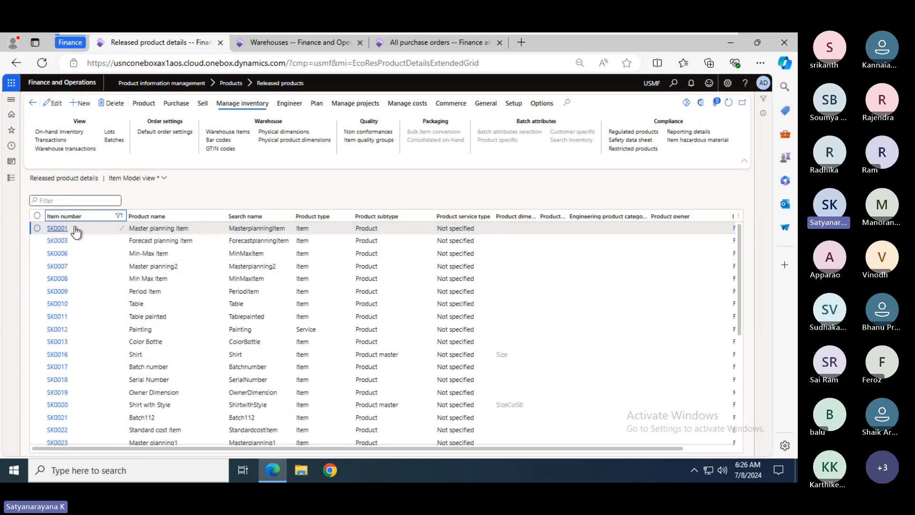
left_click(58, 229)
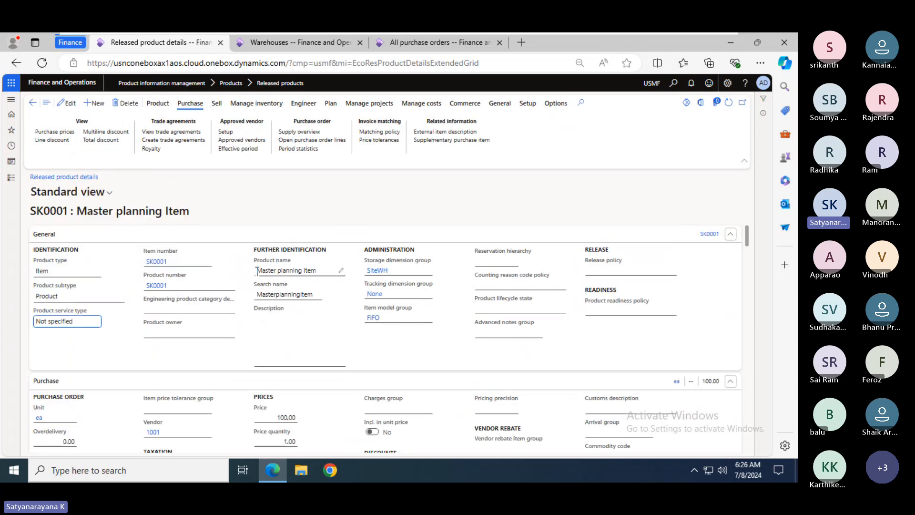
left_click(379, 270)
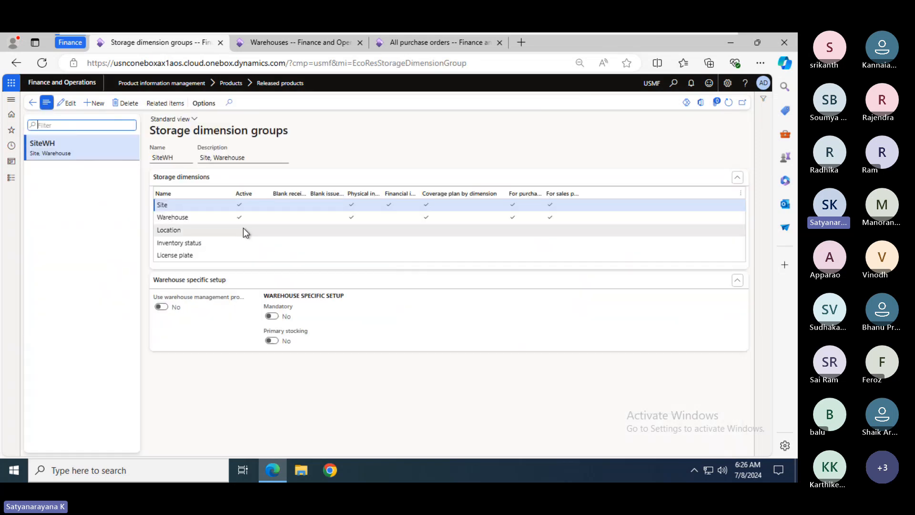
key("Escape")
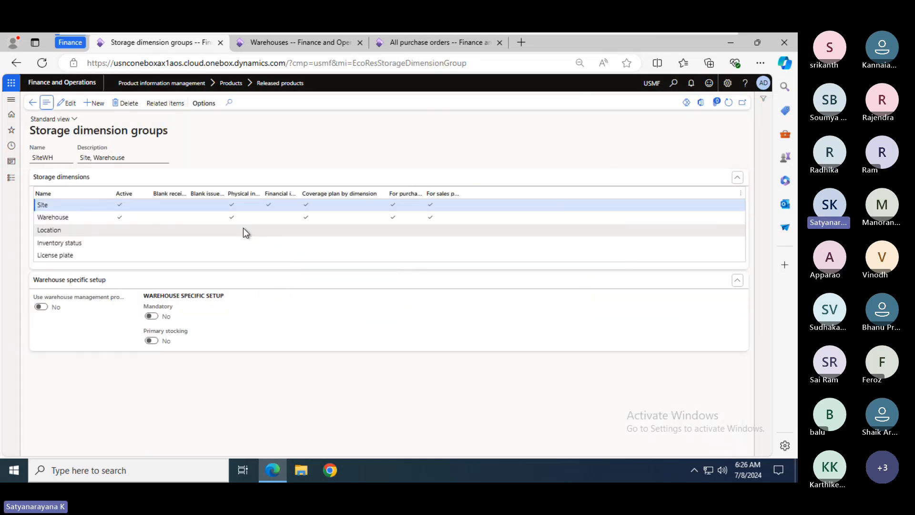
key("Escape")
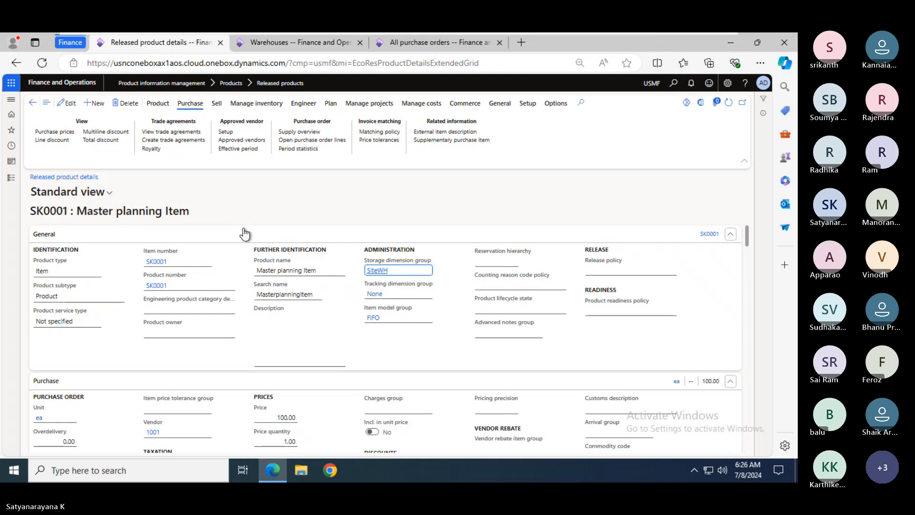
key("Escape")
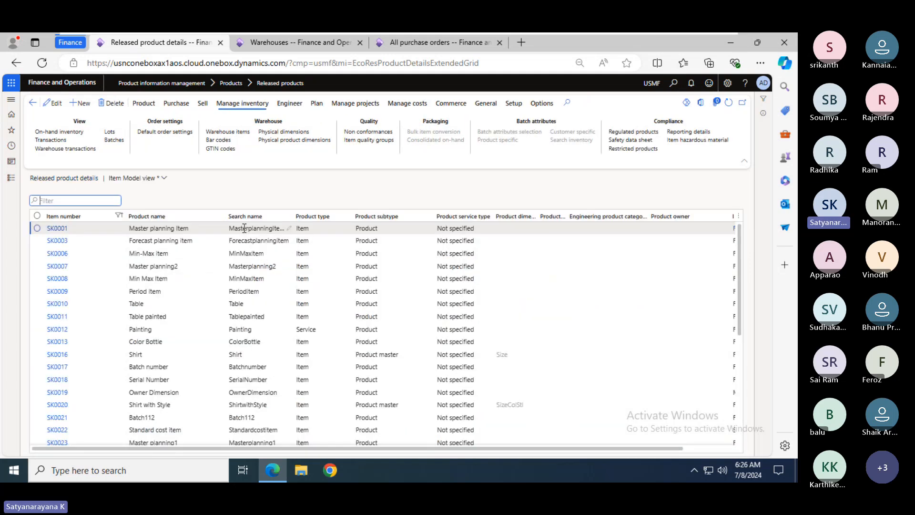
- Filter the released products for A0001 again and recheck the warehouse-specific setup of its storage dimension group
left_click(98, 217)
left_click(99, 217)
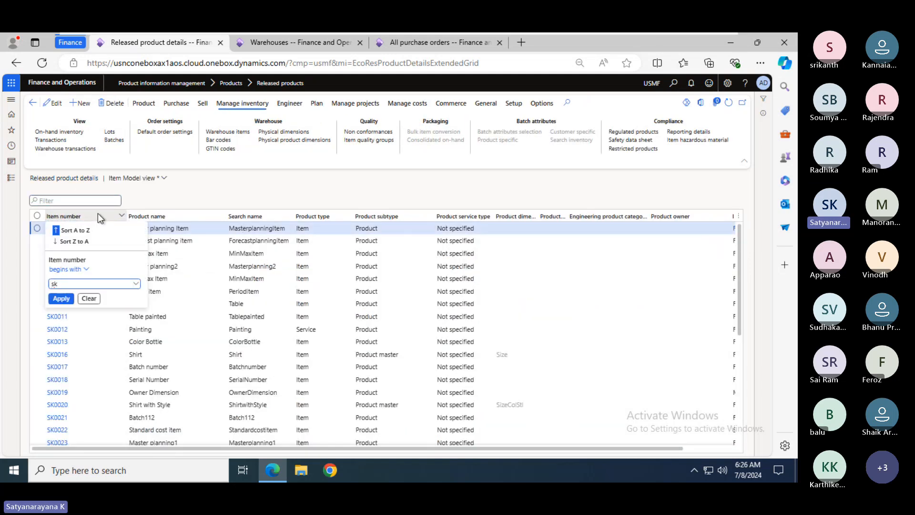
left_click(98, 215)
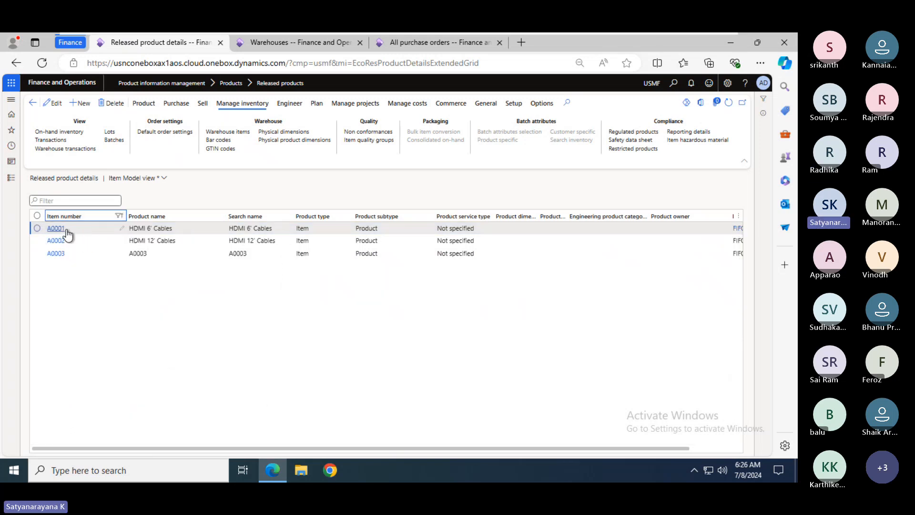
left_click(53, 231)
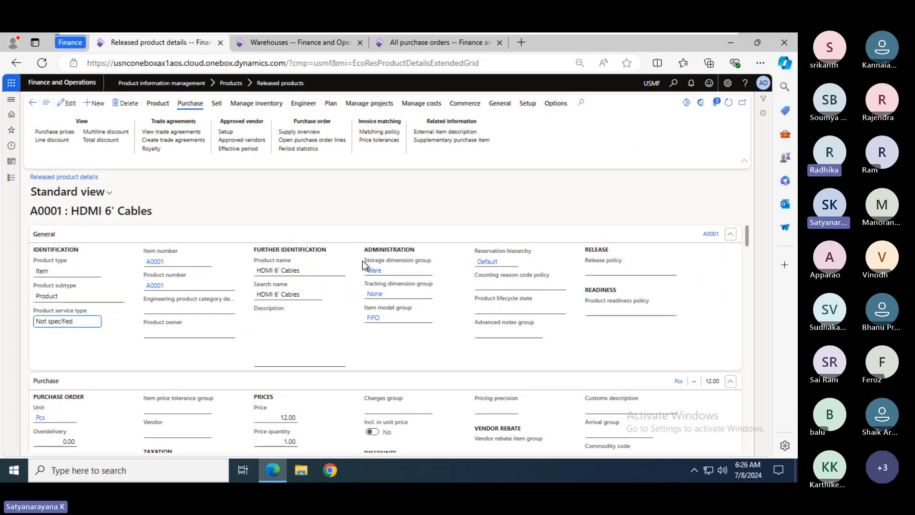
left_click(375, 271)
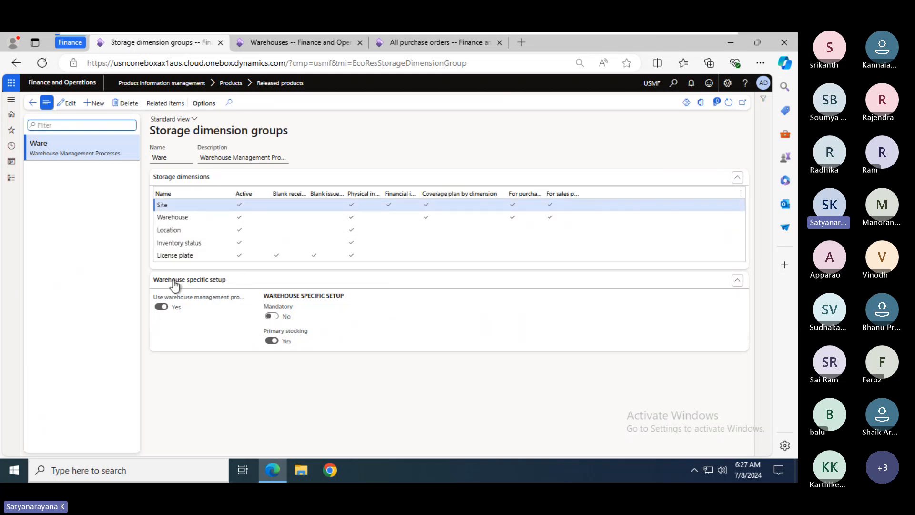
- Switch to the PowerPoint notes and extend the item A0001 line with an arrow and "Storage dimension group ("
key("alt+Tab")
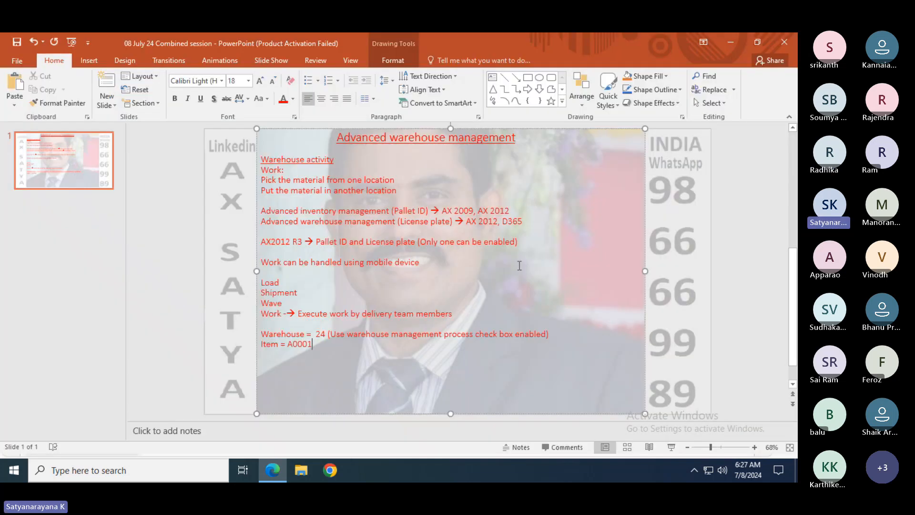
type("--> Sto")
type("rage d")
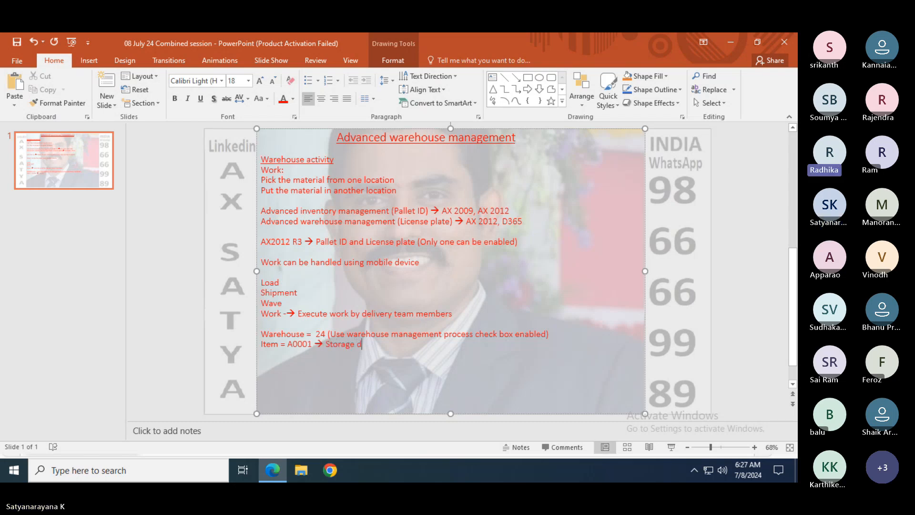
type("imension")
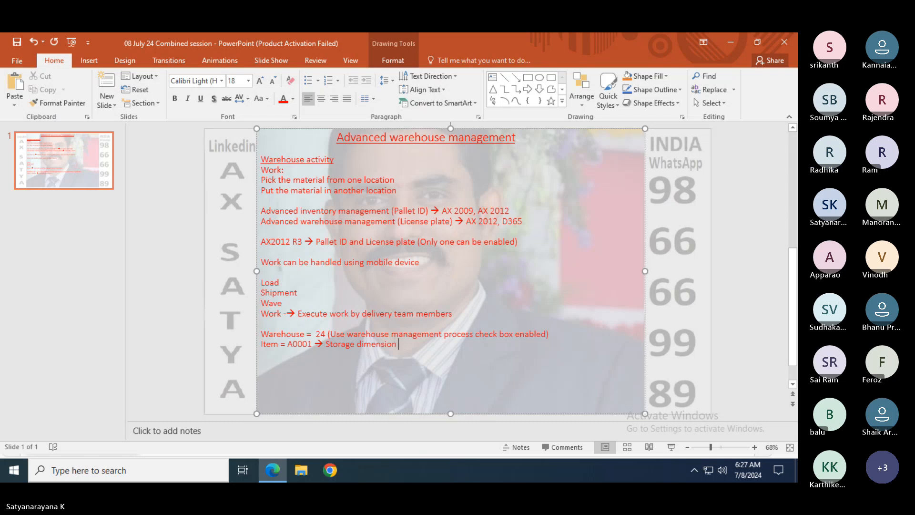
type(" grou ")
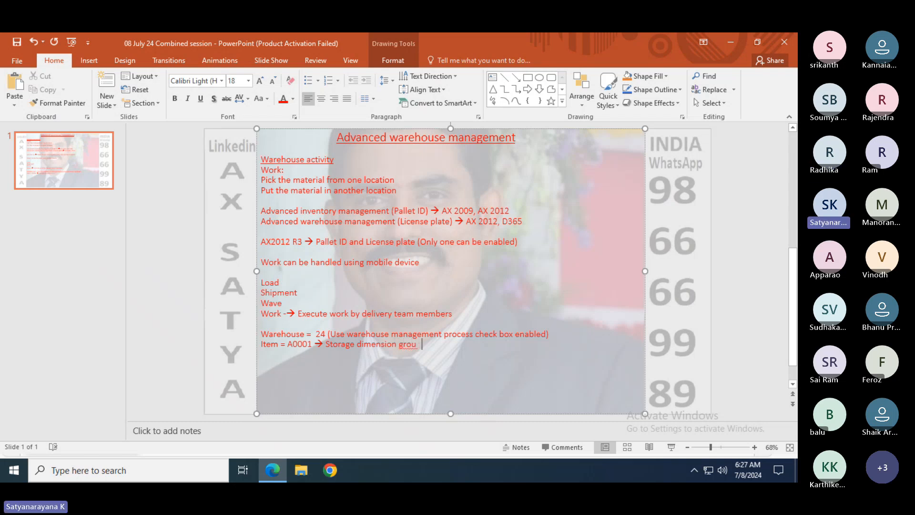
type("p (")
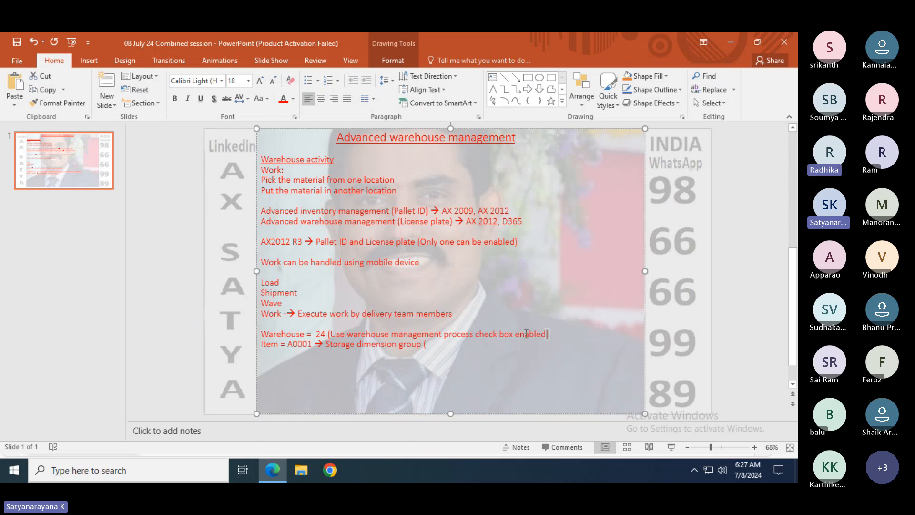
- Copy "Use warehouse management process check box enabled)" from the Warehouse note line and paste it after "Storage dimension group ("
left_click_drag(549, 334, 336, 337)
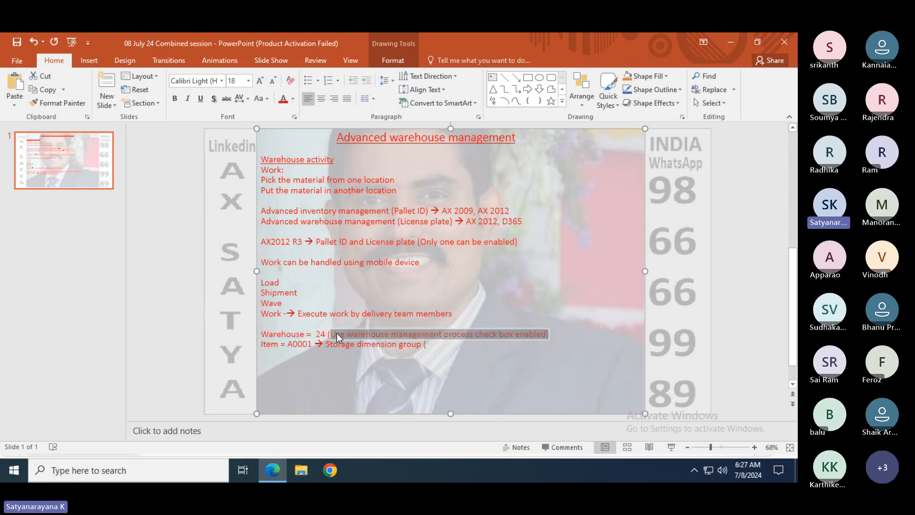
key("ctrl+c")
left_click(433, 346)
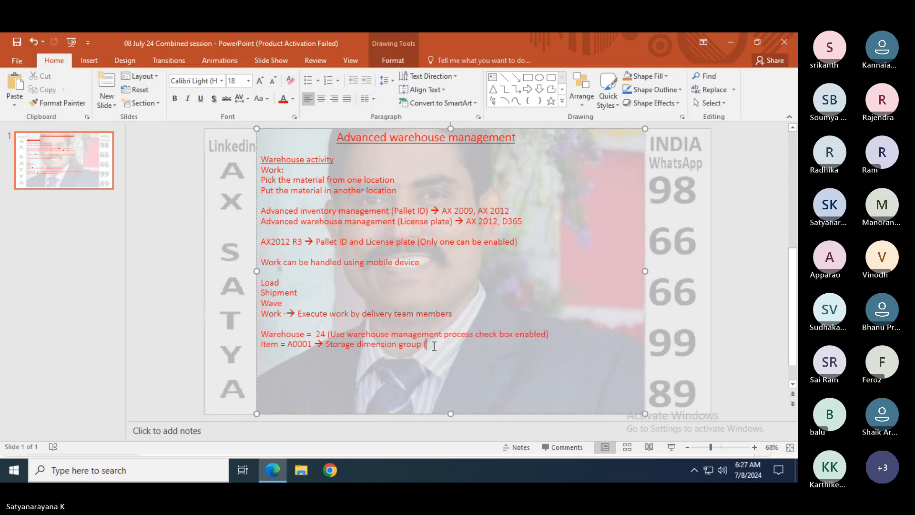
key("ctrl+v")
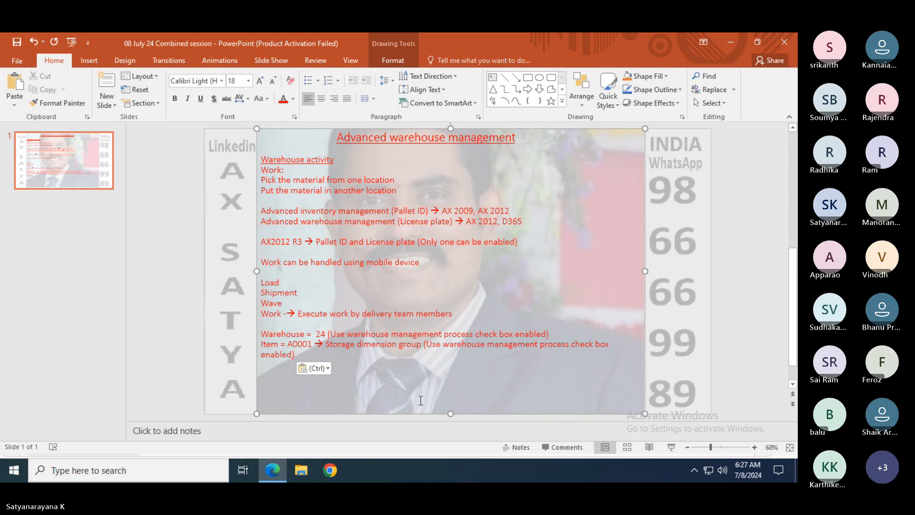
key("Escape")
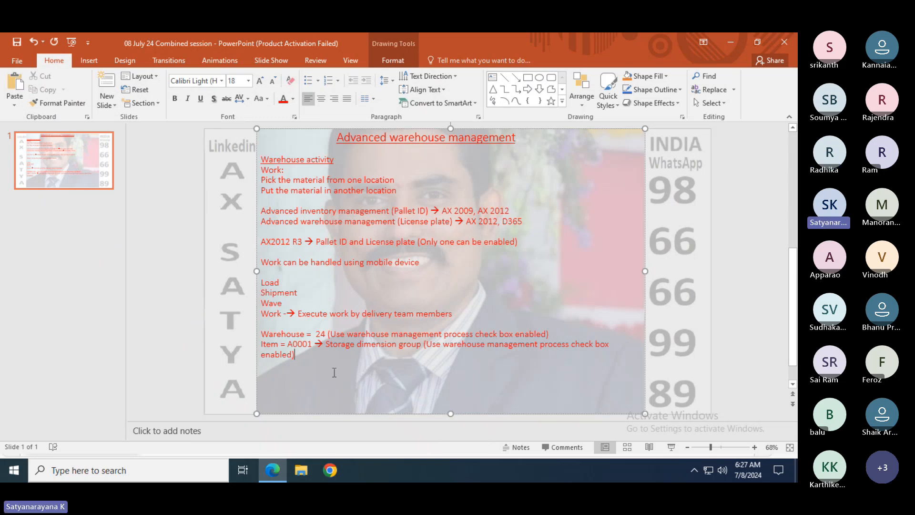
- Switch back to the purchase order in Dynamics 365 and set the quantity of the A0001 line to 20
key("alt+Tab")
key("alt+Tab")
key("alt+Tab")
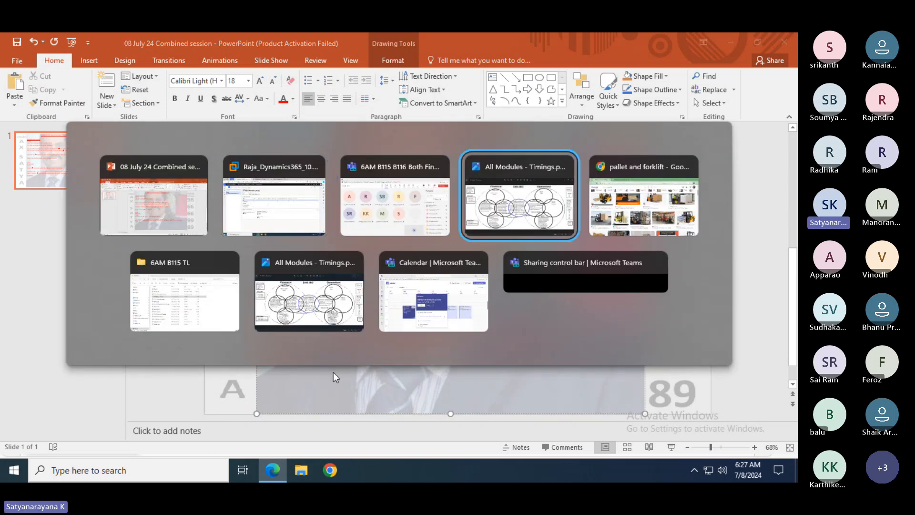
key("alt+Tab")
key("alt+Tab")
key("alt+Tab")
key("alt+Tab")
key("alt+Tab")
key("alt+Tab")
key("alt+Tab")
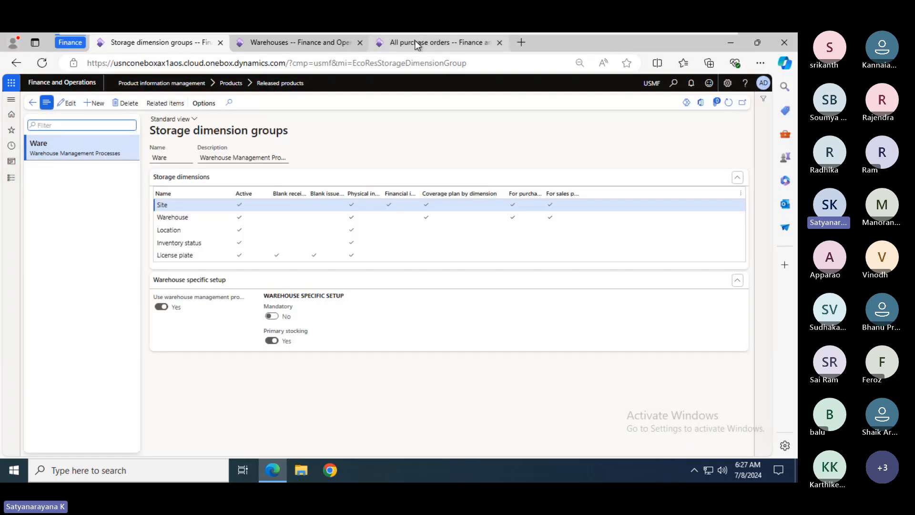
left_click(416, 44)
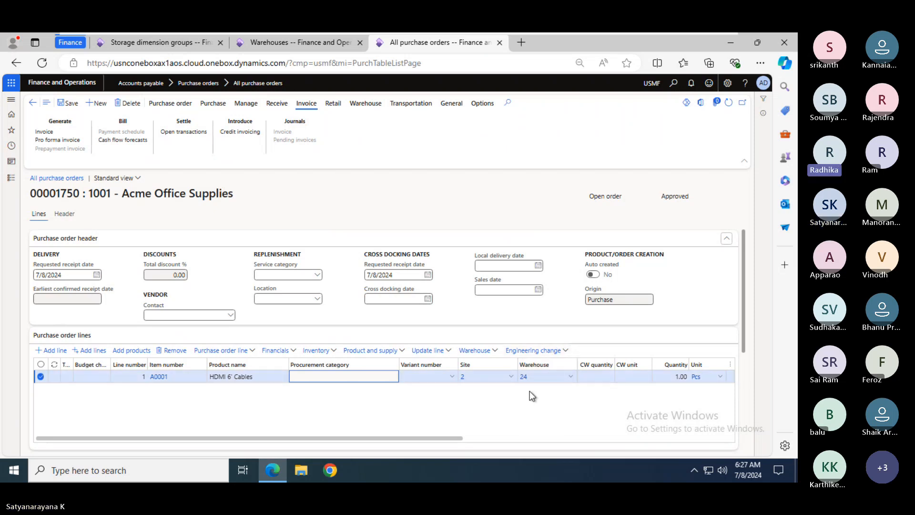
left_click_drag(451, 439, 574, 435)
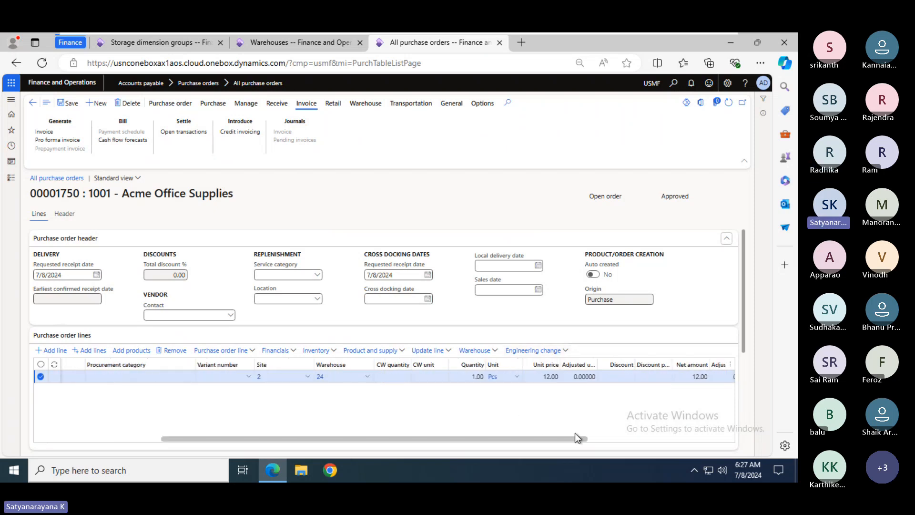
left_click(468, 377)
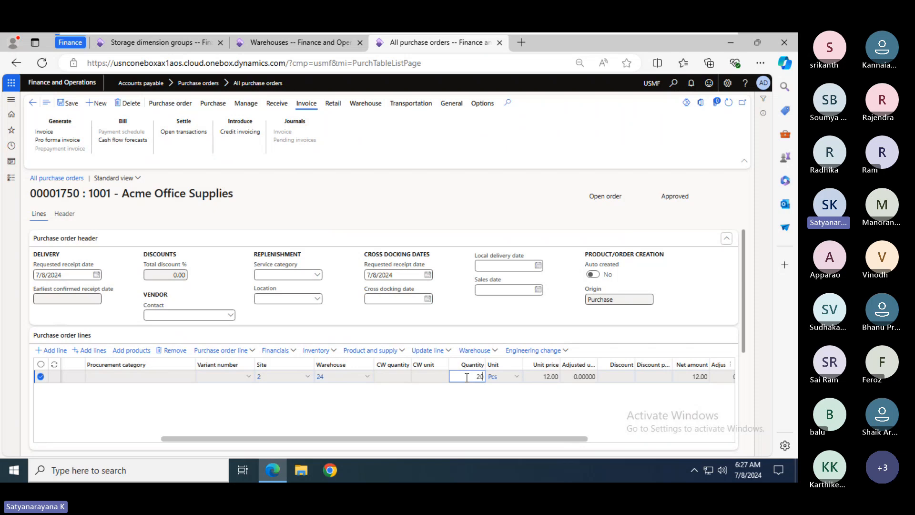
key("Tab")
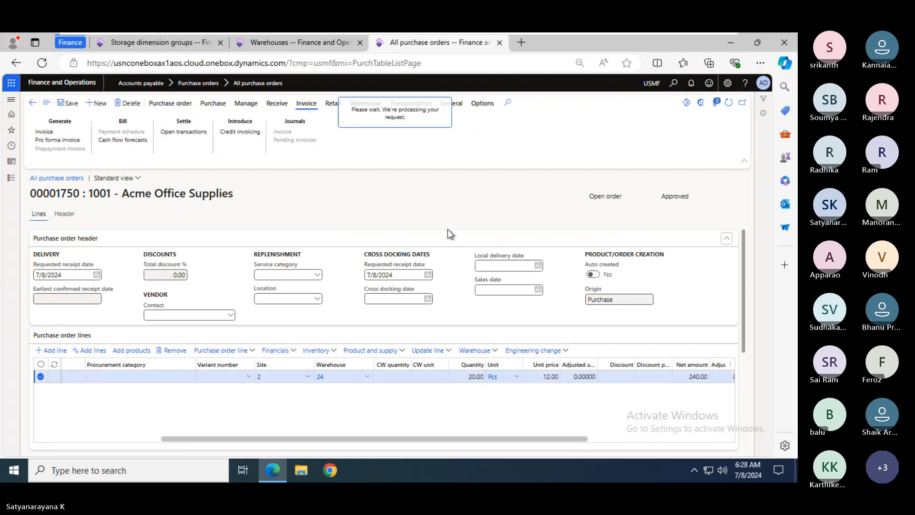
mouse_move(570, 33)
key("alt+Tab")
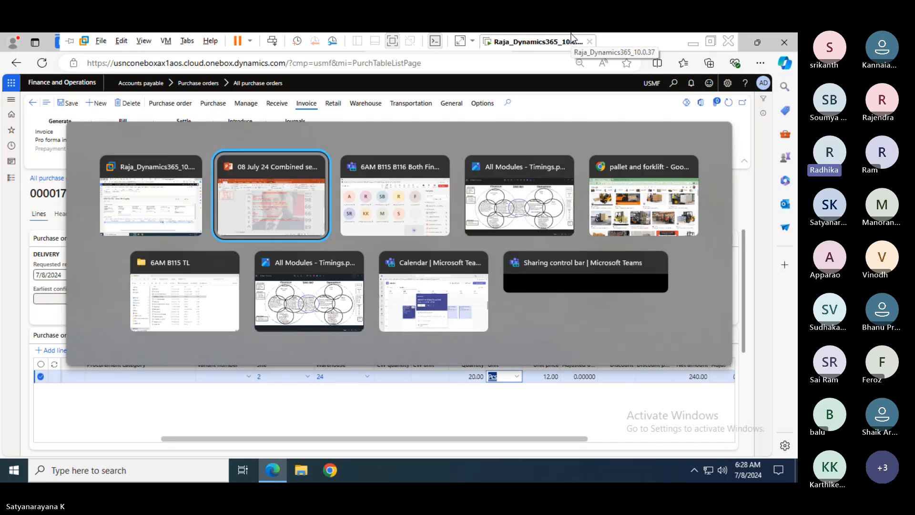
key("alt+Tab")
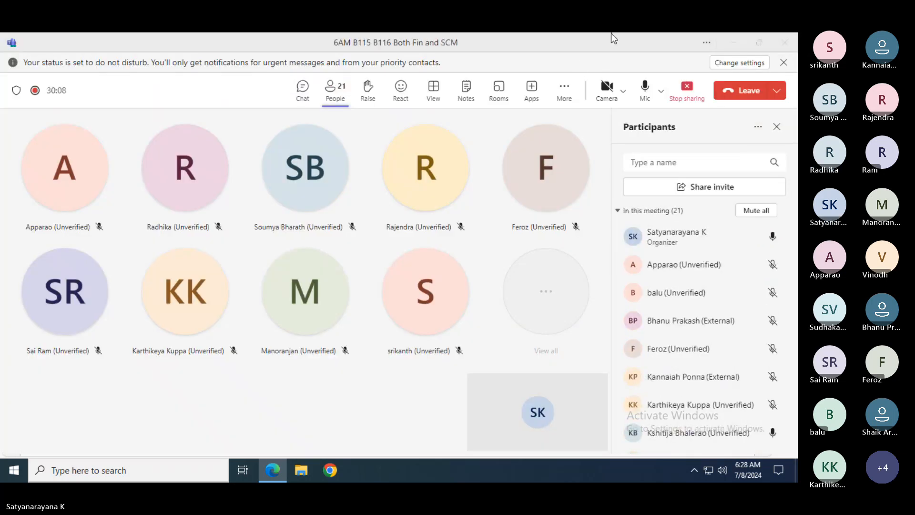
key("alt+Tab")
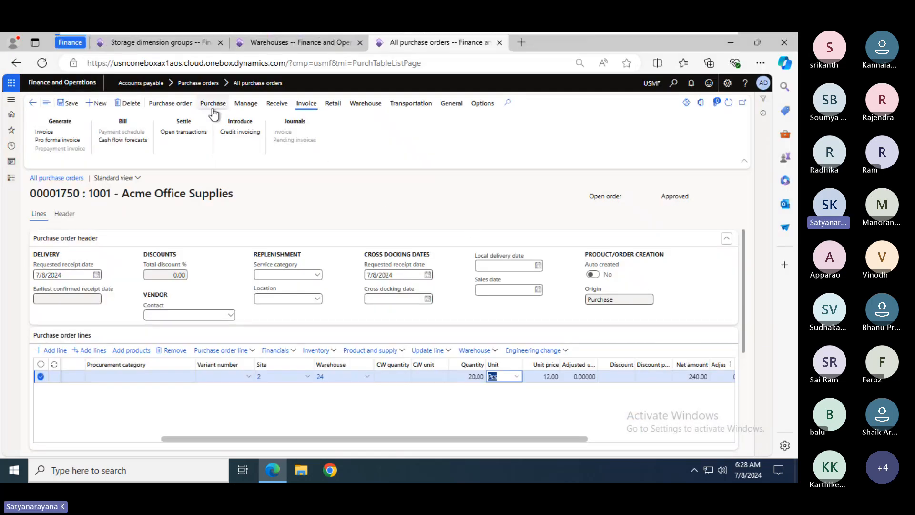
- Confirm the purchase order for Acme Office Supplies
left_click(213, 103)
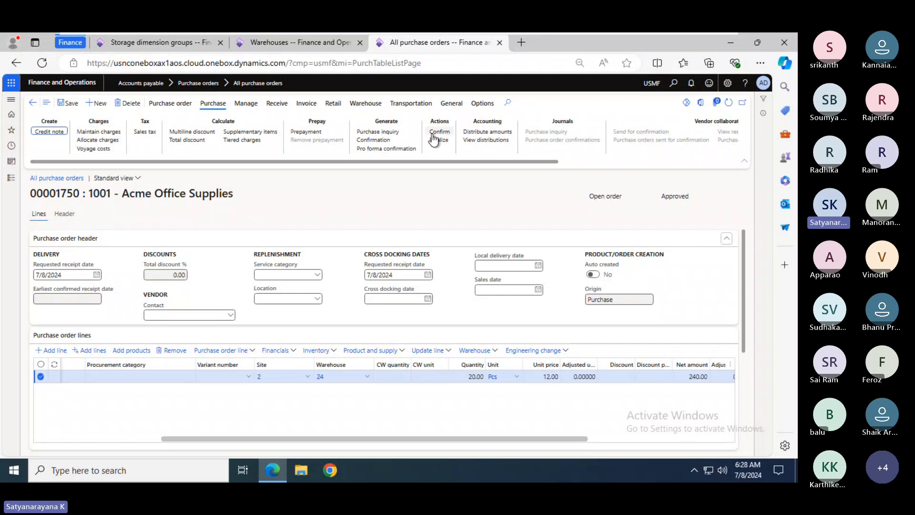
left_click(434, 134)
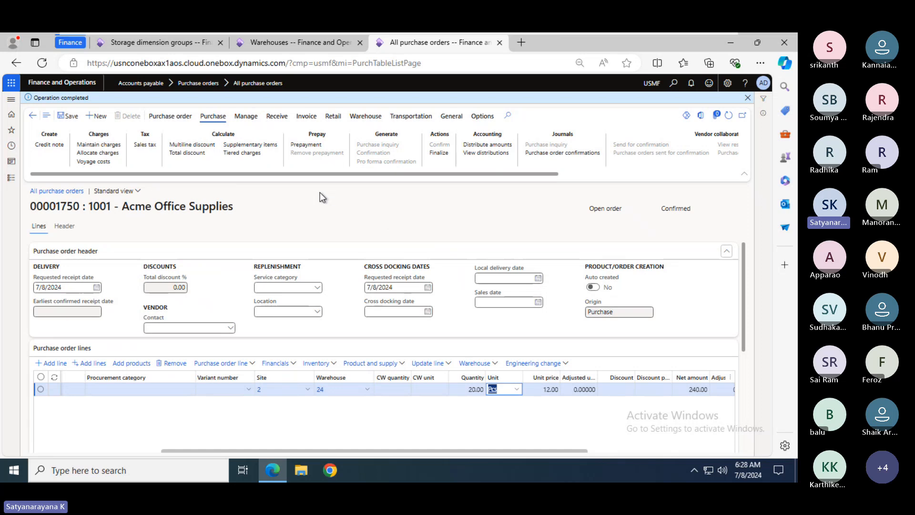
- Try to post the purchase order's product receipt with receipt number PR-1750 and document date 7/8/2024
left_click(274, 117)
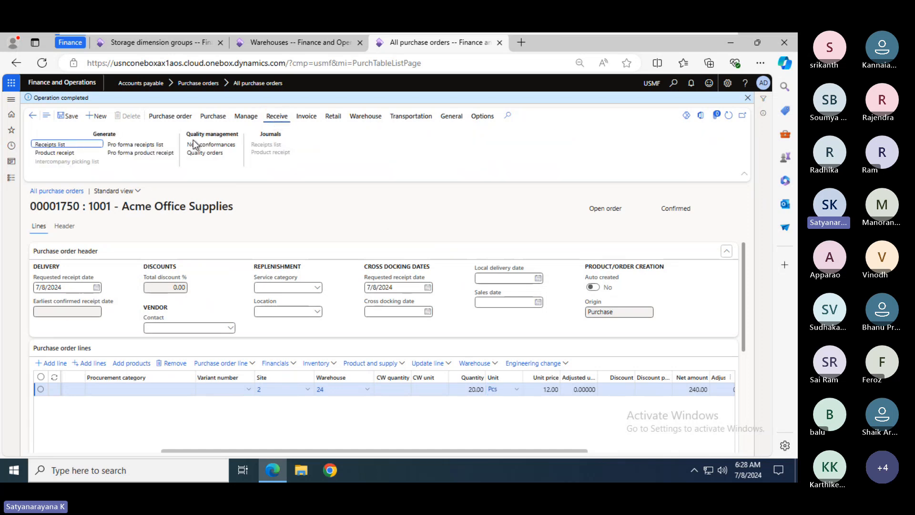
left_click(56, 153)
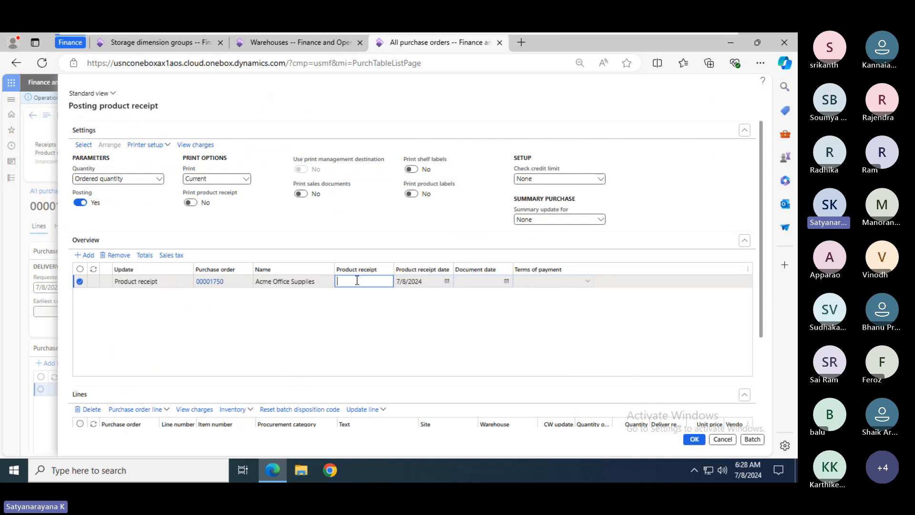
type("-17")
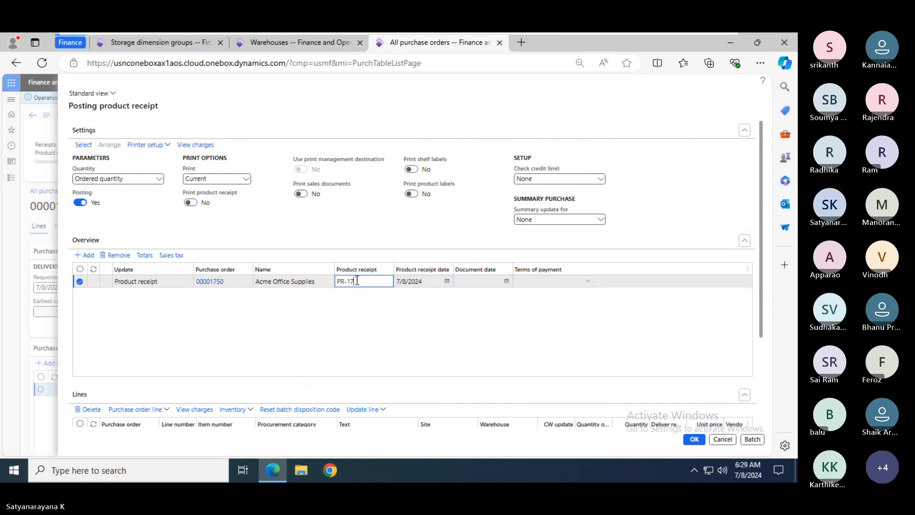
type("50")
key("Tab")
type("d")
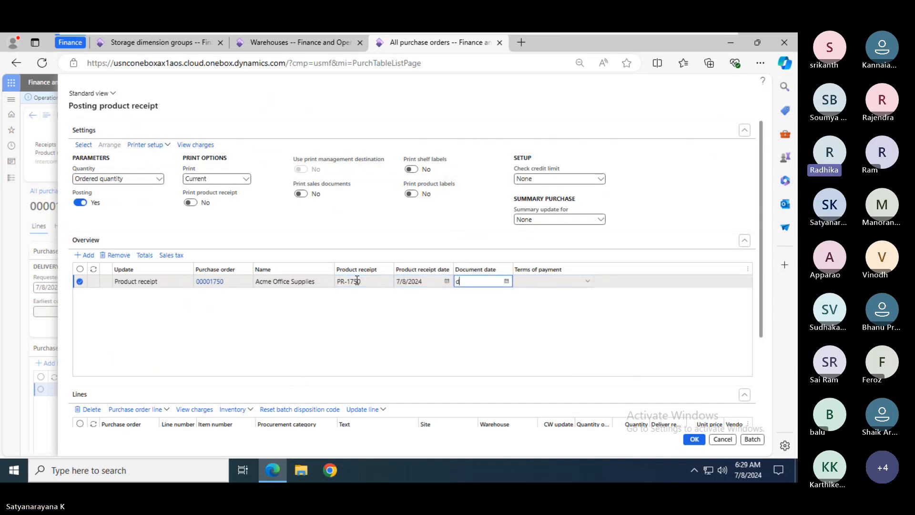
key("Tab")
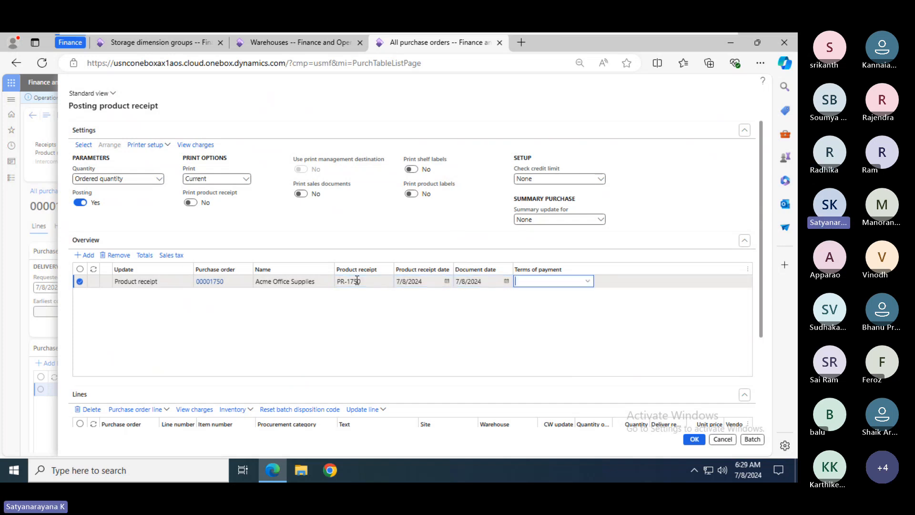
left_click(693, 439)
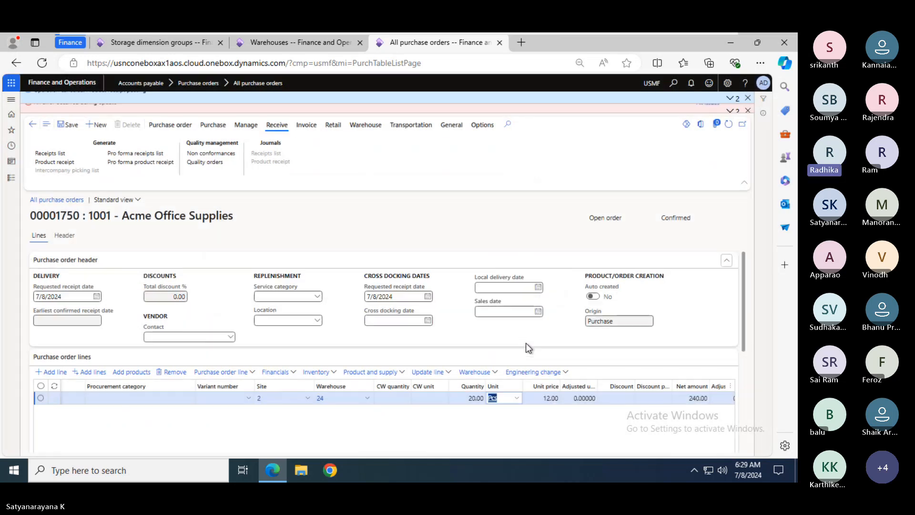
- Examine the message details of the product receipt posting for the A0001 line and dismiss the notifications
left_click(732, 113)
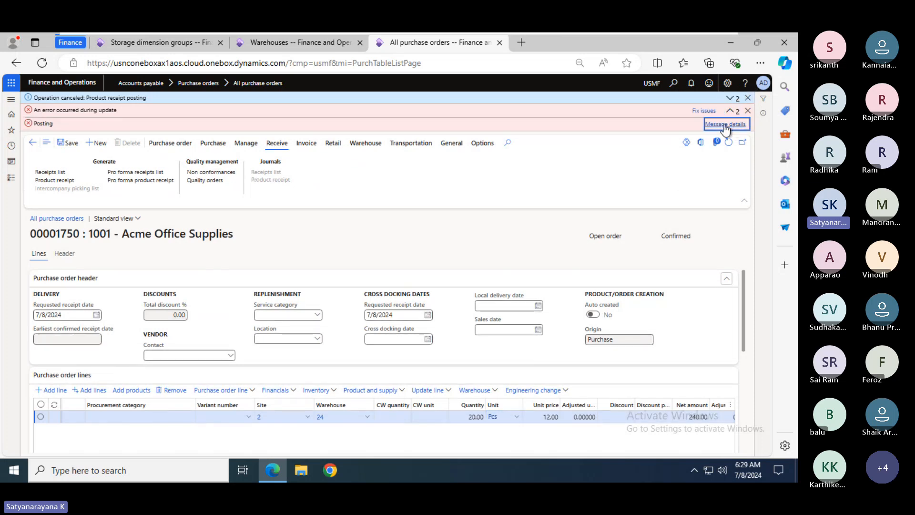
left_click(725, 124)
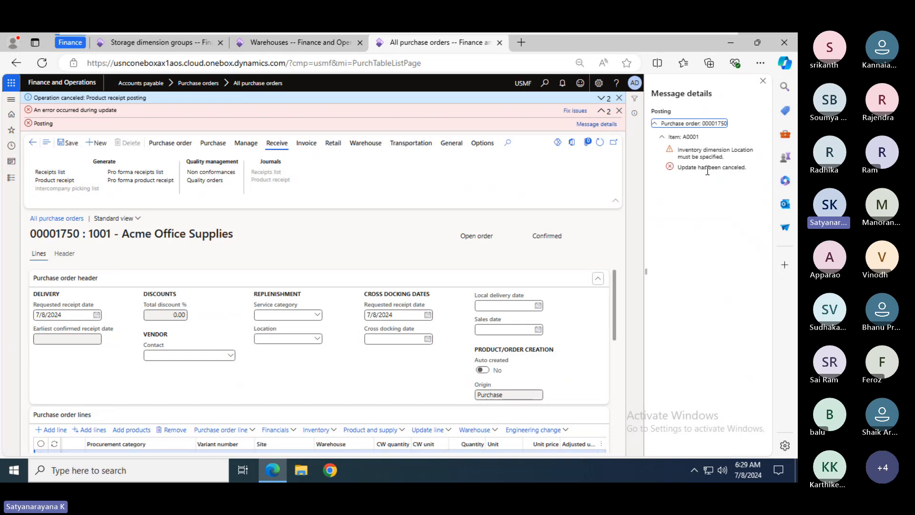
left_click(763, 81)
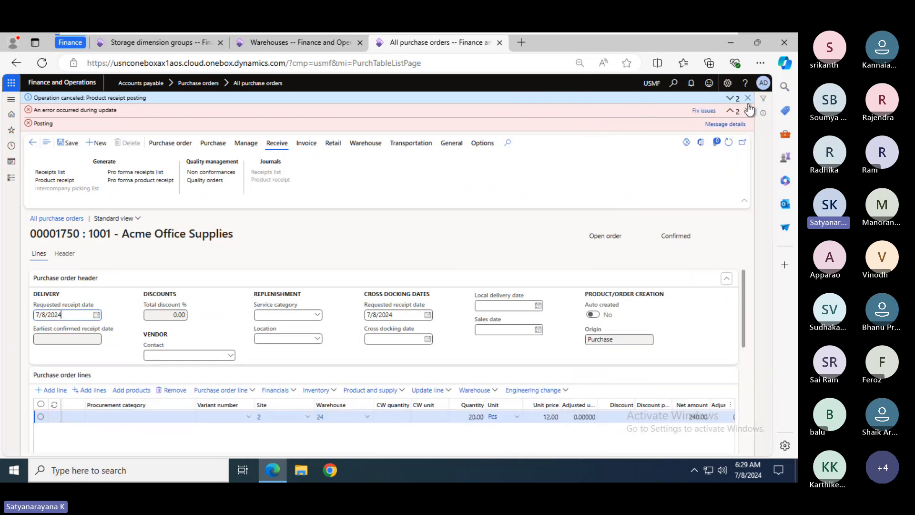
left_click(747, 111)
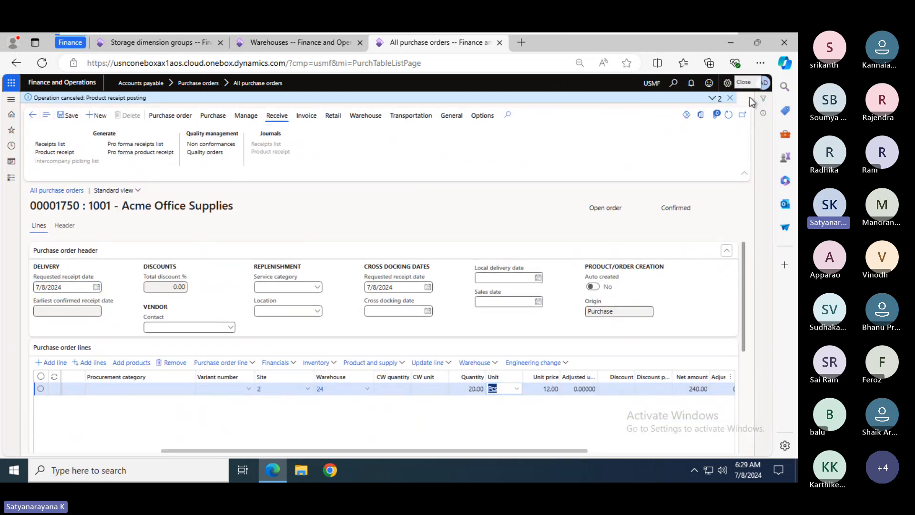
left_click(748, 98)
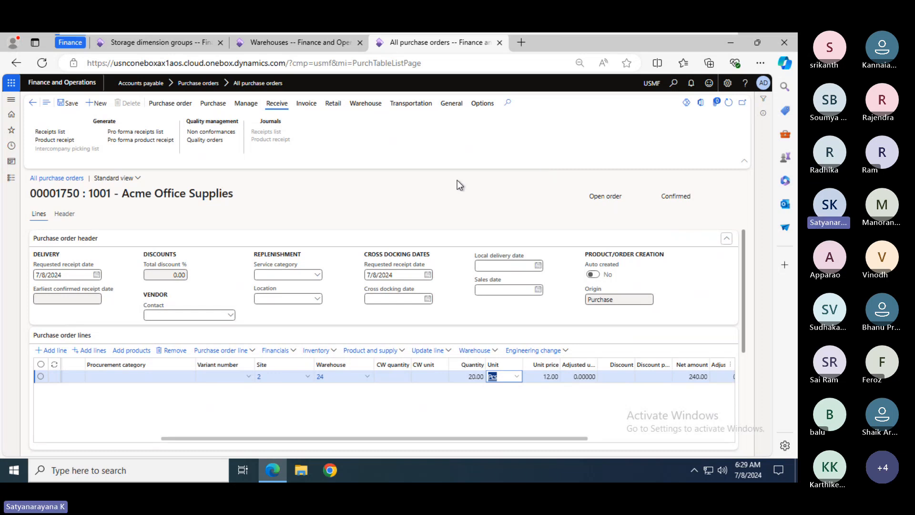
- Open the inbound load planning workbench for the purchase order
left_click(368, 103)
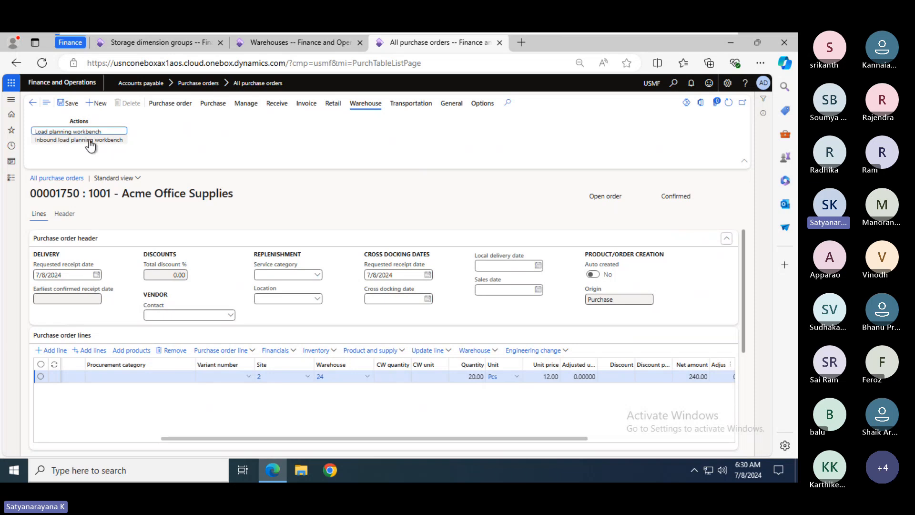
left_click(45, 136)
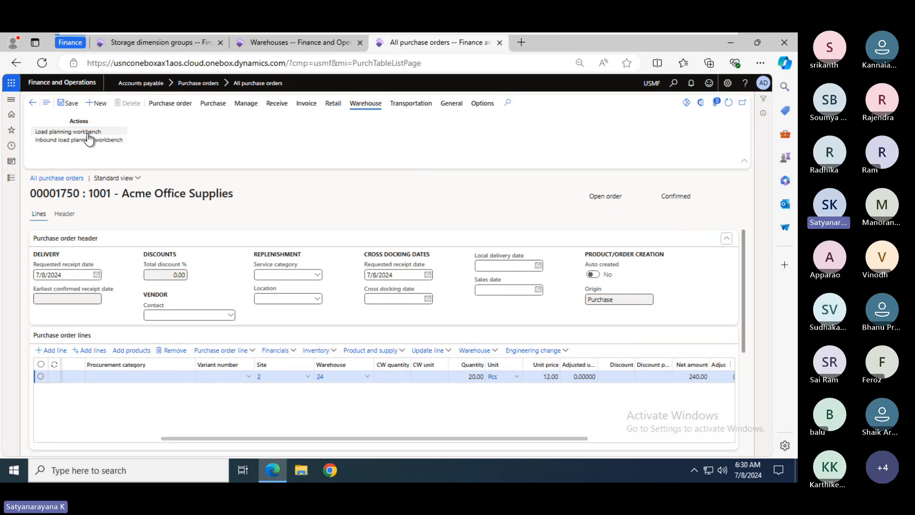
left_click(66, 142)
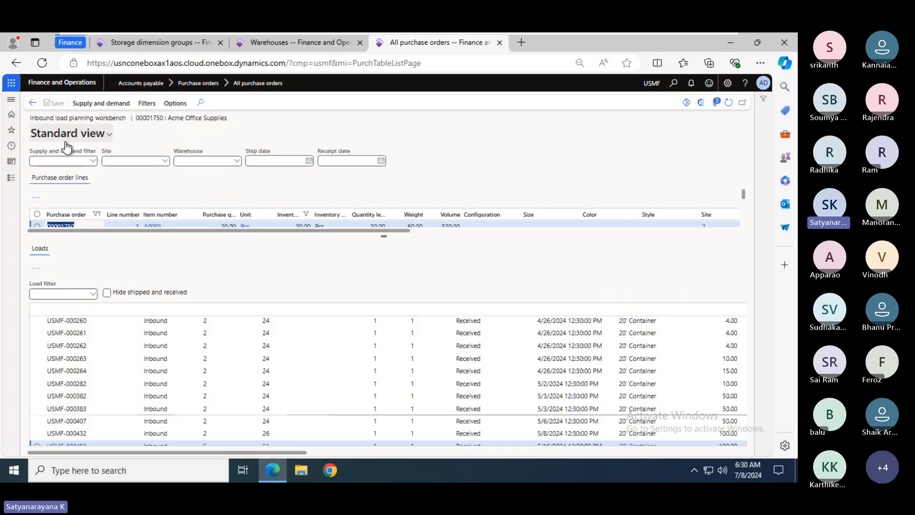
left_click(33, 103)
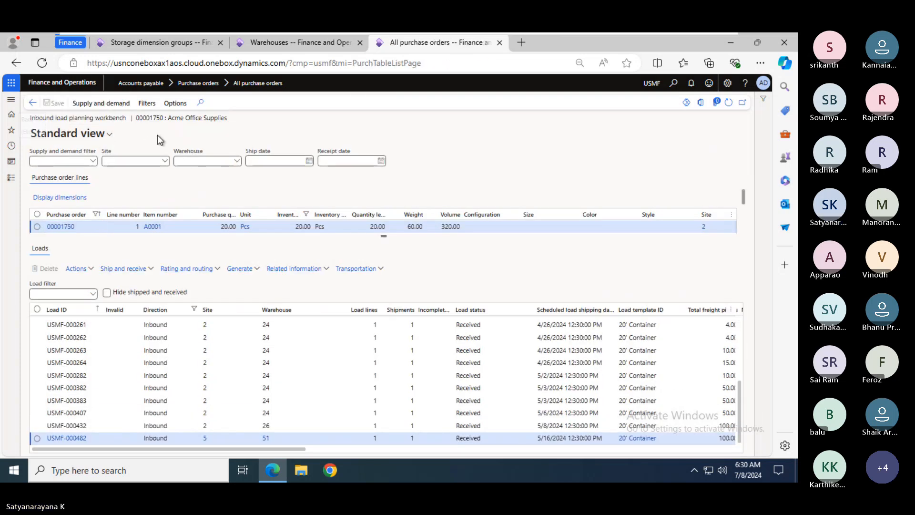
- Open the load planning workbench for the purchase order, dismiss its notification and return to the order
left_click(79, 132)
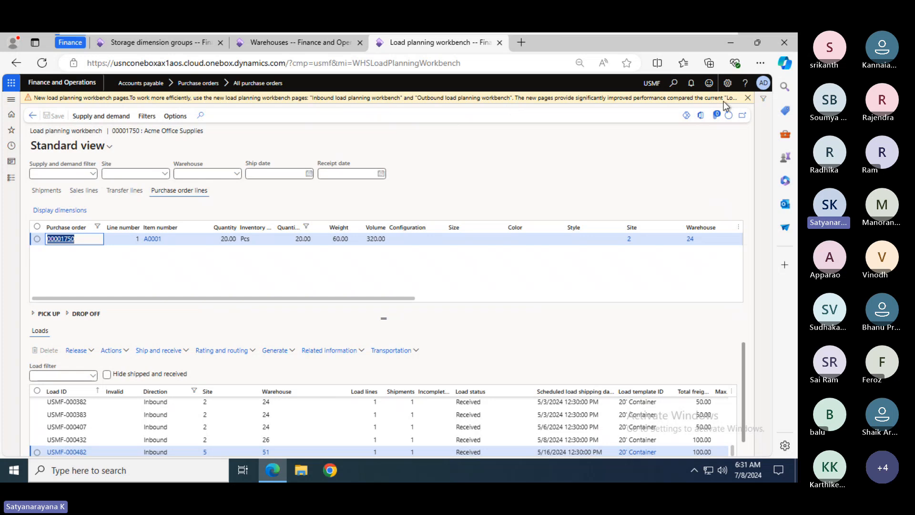
left_click(747, 98)
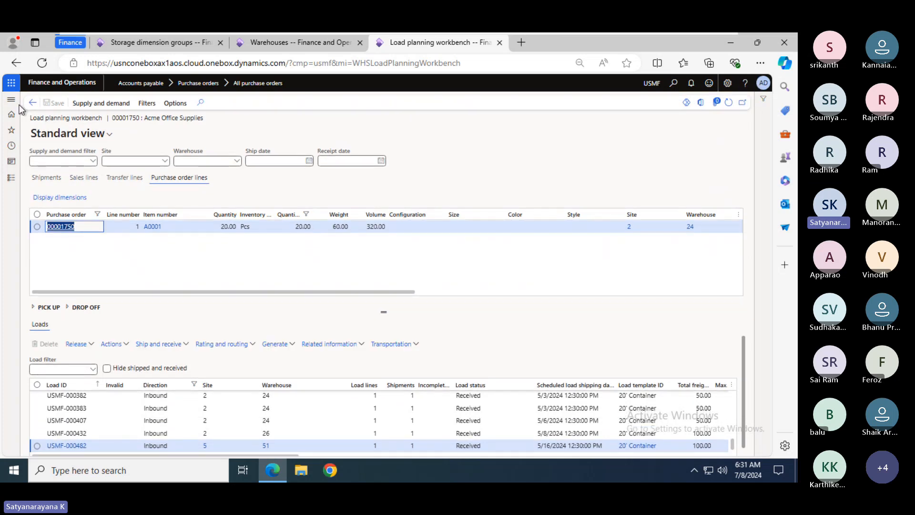
left_click(33, 102)
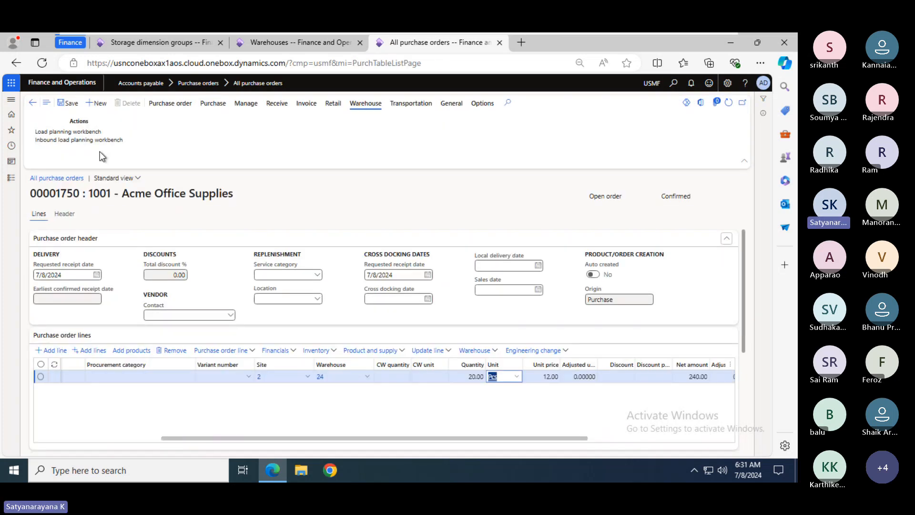
- In the inbound load planning workbench, add the purchase order's A0001 line to a new load using the 20' Container load template
left_click(79, 141)
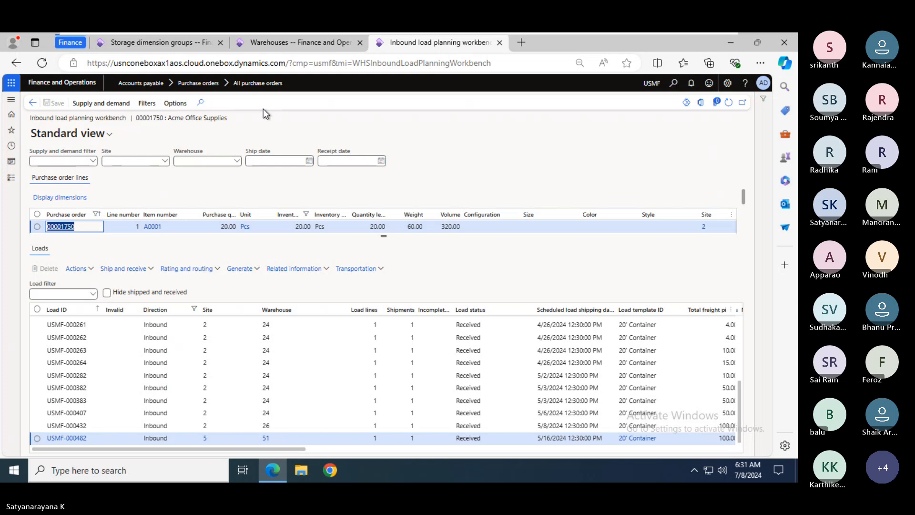
left_click(108, 105)
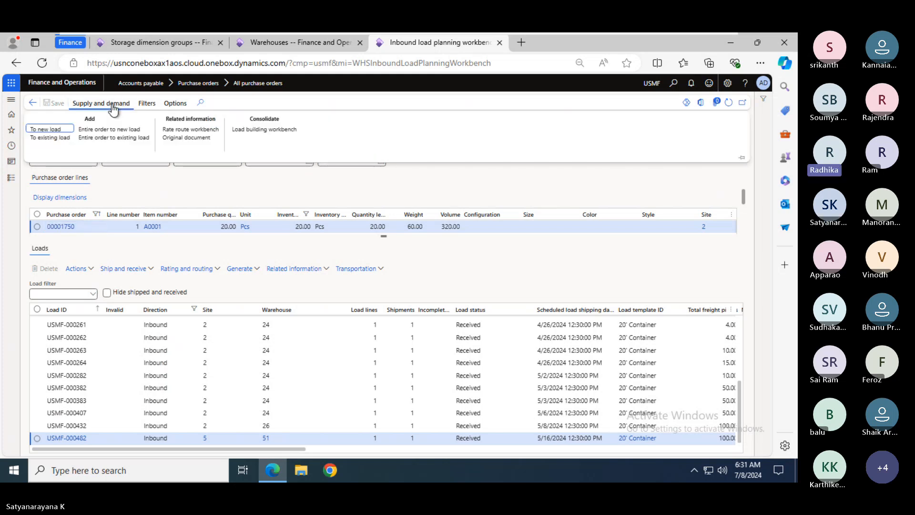
left_click(39, 131)
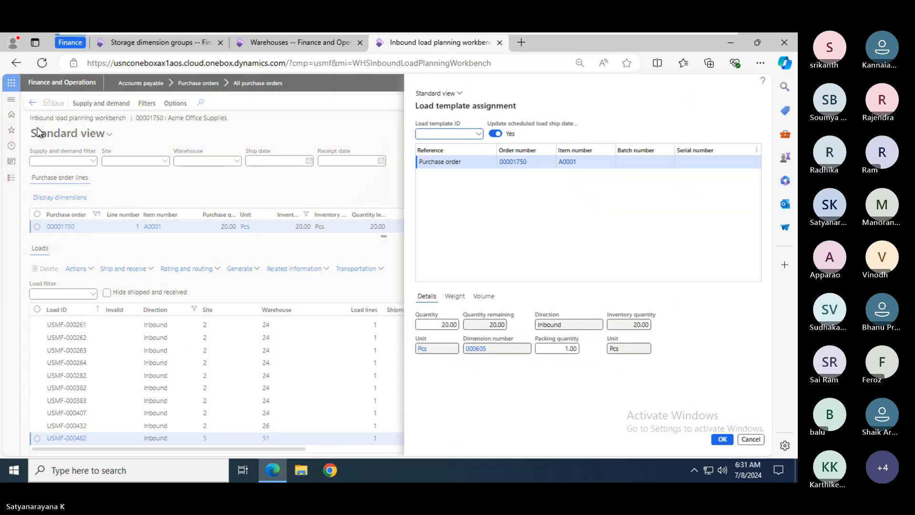
left_click(477, 136)
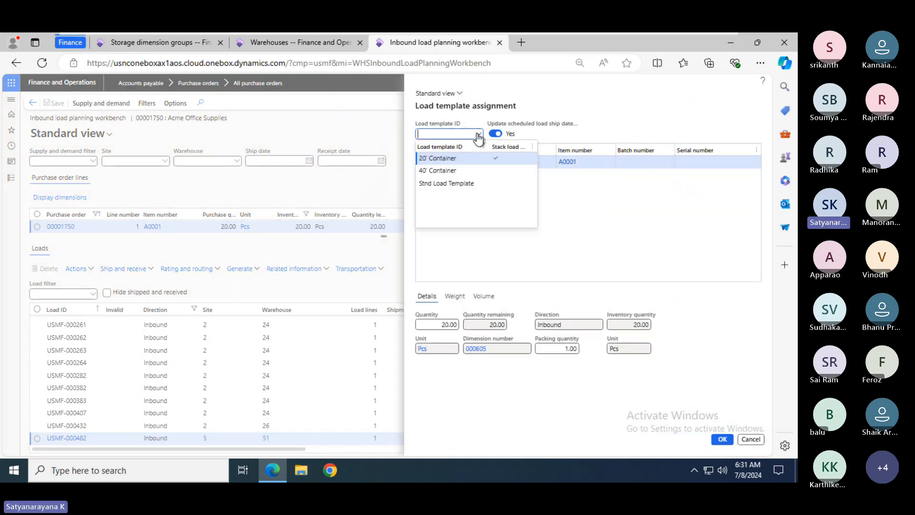
left_click(441, 159)
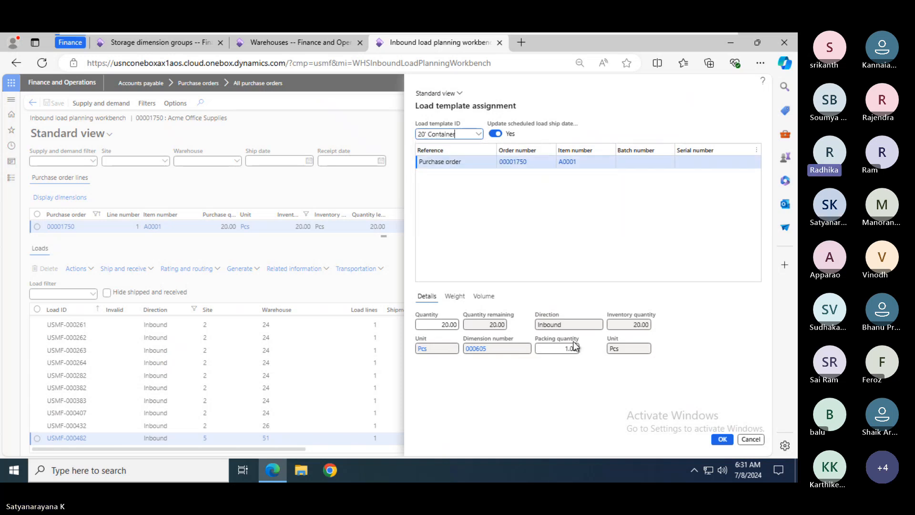
left_click(722, 440)
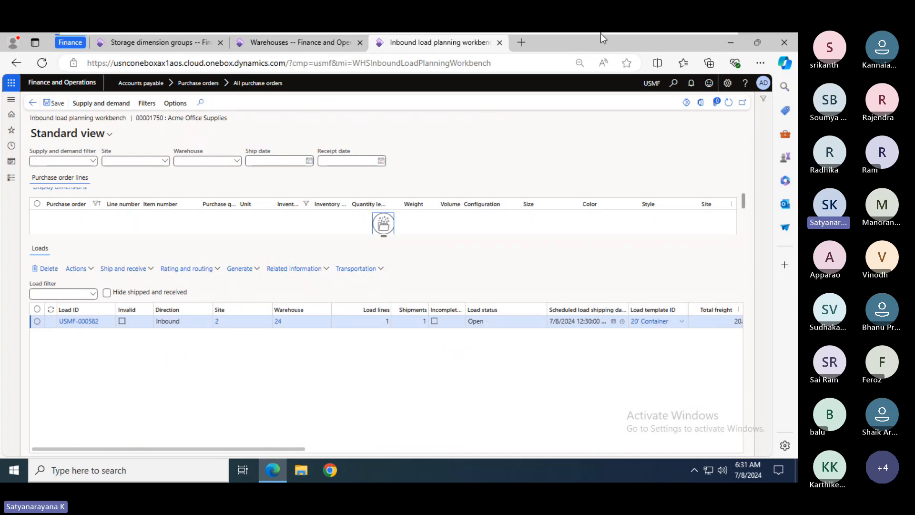
- Switch to the PowerPoint notes and highlight the word Load in the process list
key("alt+Tab")
key("alt+Tab")
key("alt+Tab")
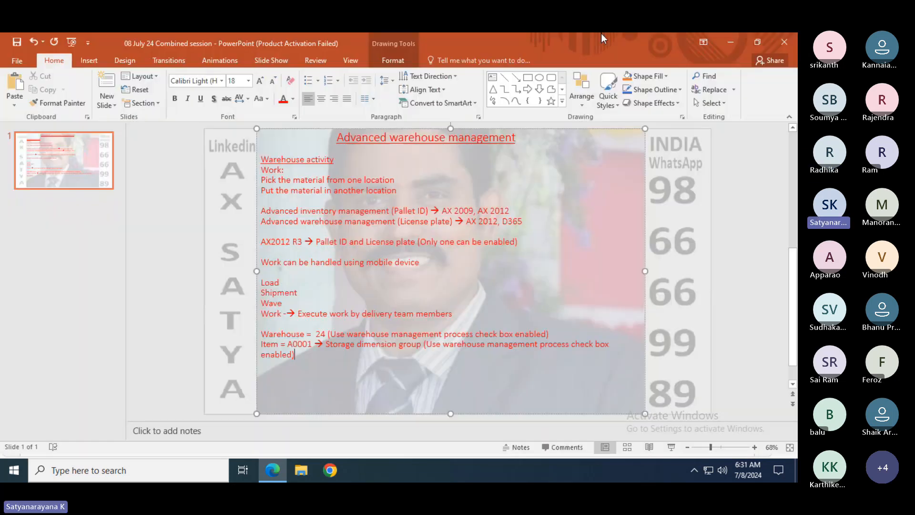
double_click(288, 282)
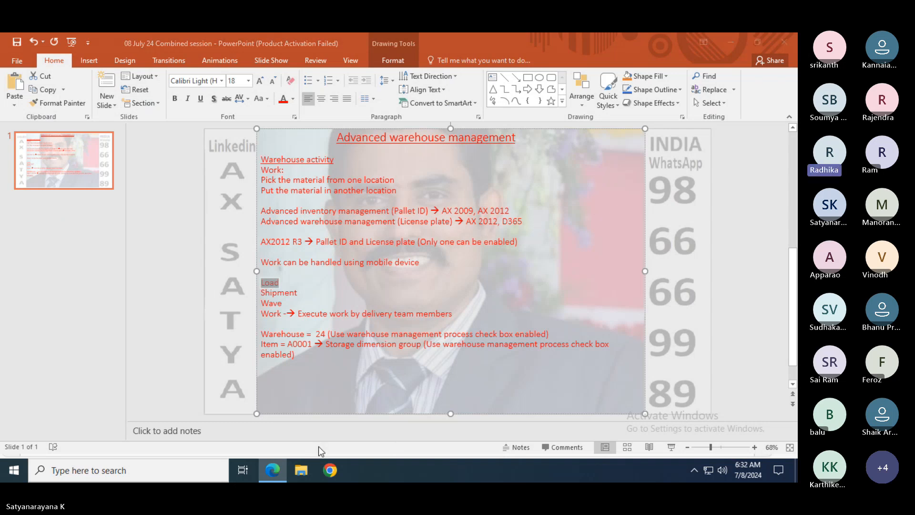
- View the Load picture from the 8AM B114 WMS training folder in a maximized window and close it
key("super")
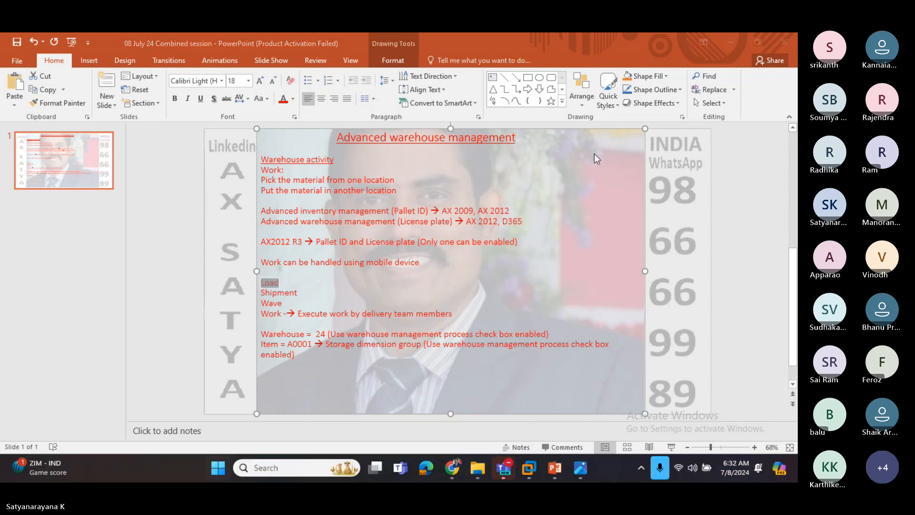
key("super")
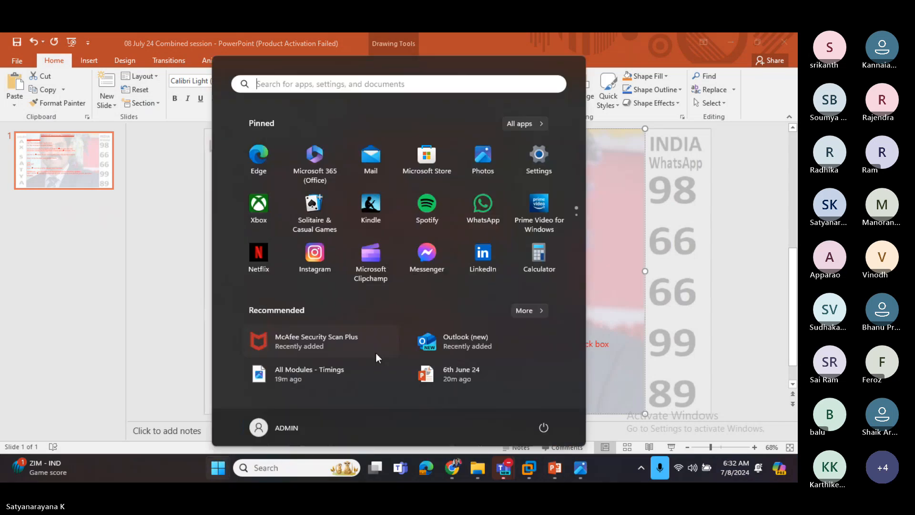
left_click(478, 468)
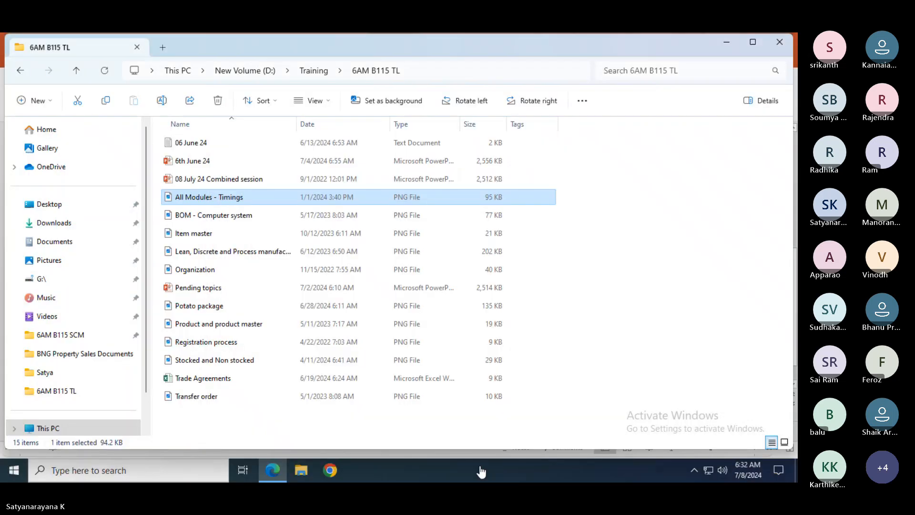
left_click(318, 74)
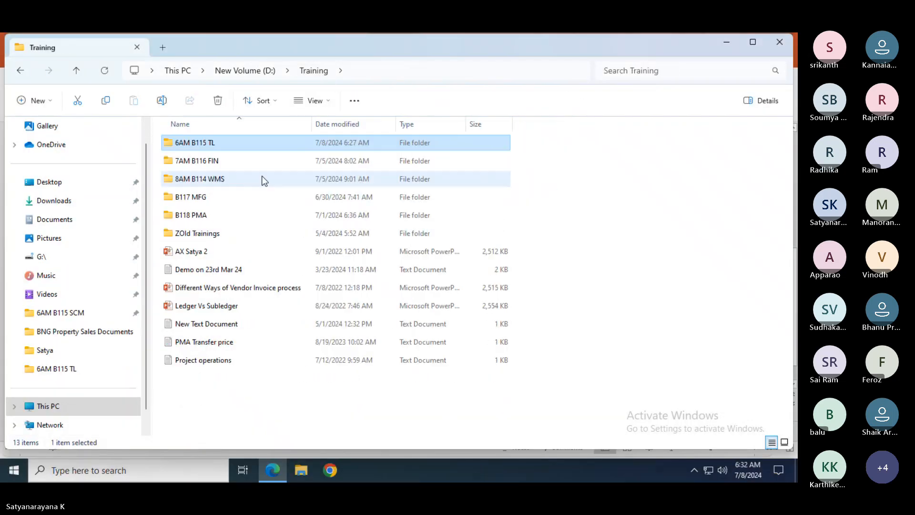
double_click(179, 181)
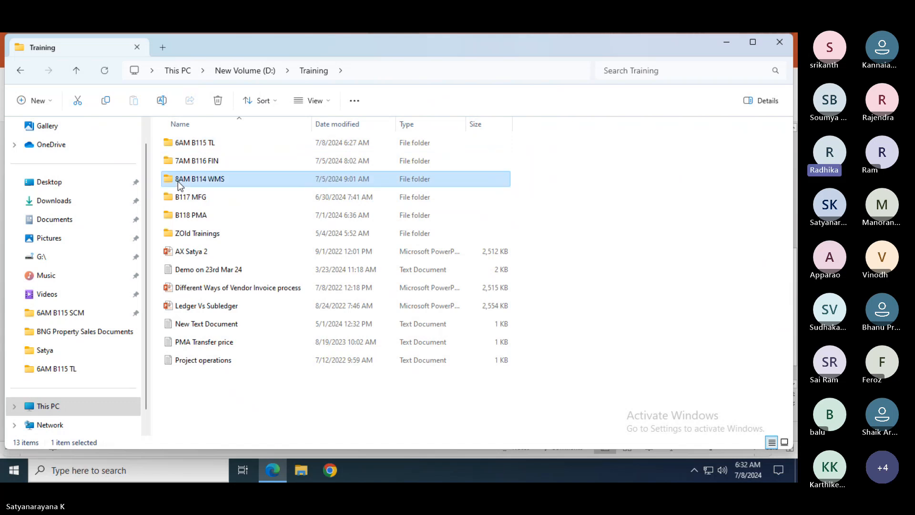
double_click(183, 251)
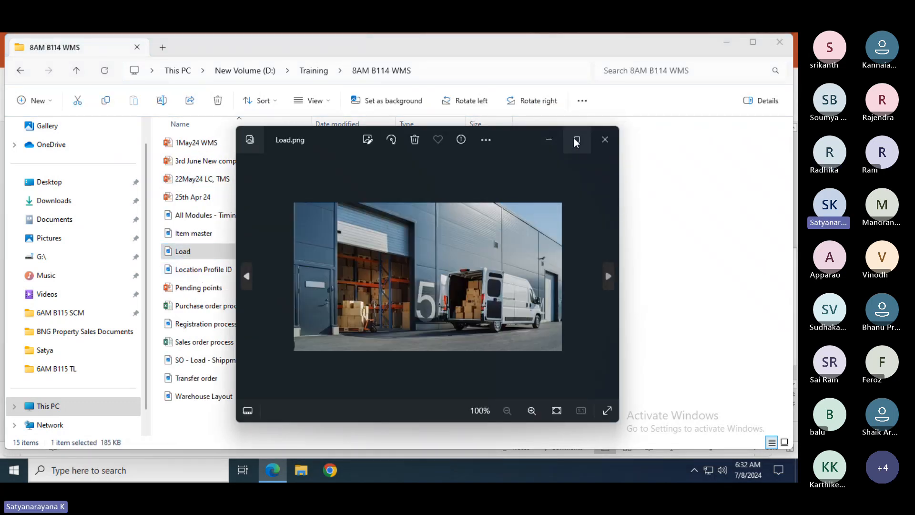
left_click(576, 140)
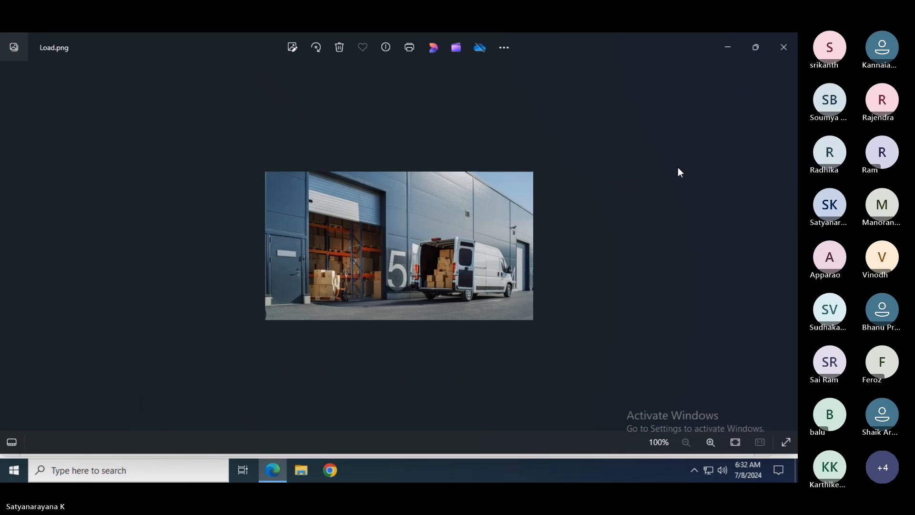
left_click(779, 44)
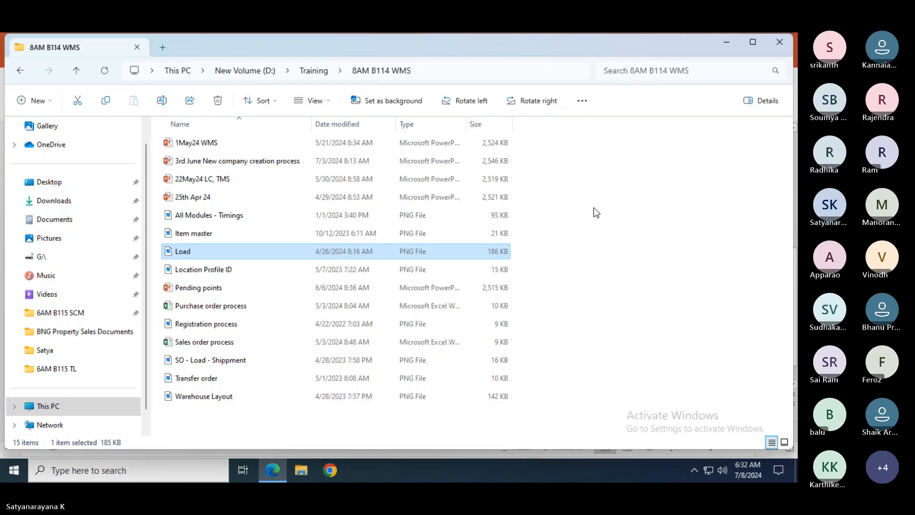
- Return to the inbound load planning workbench in Edge and duplicate its browser tab
key("alt+Tab")
key("alt+Tab")
key("alt+Tab")
key("alt+Tab")
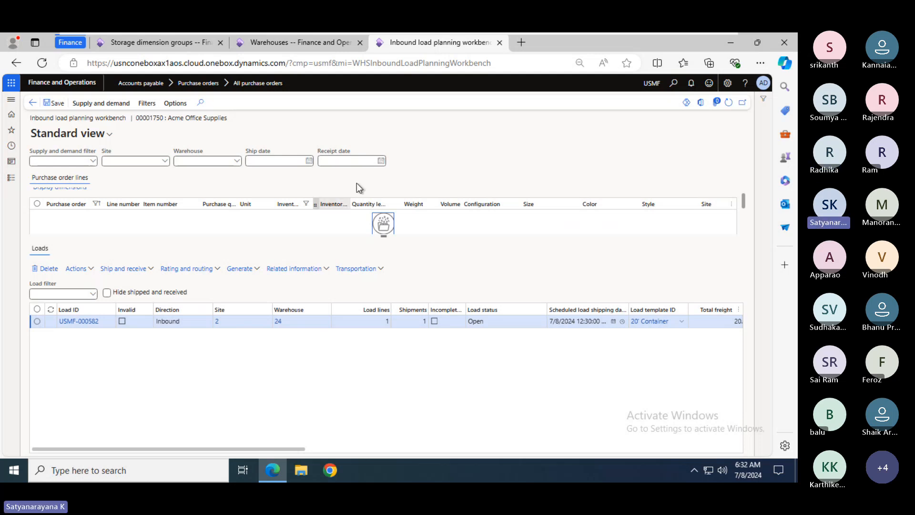
right_click(424, 44)
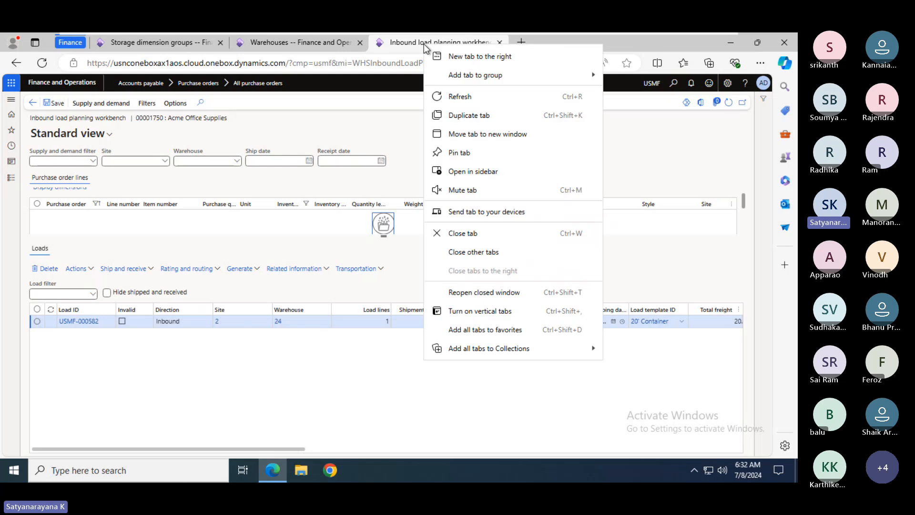
left_click(463, 119)
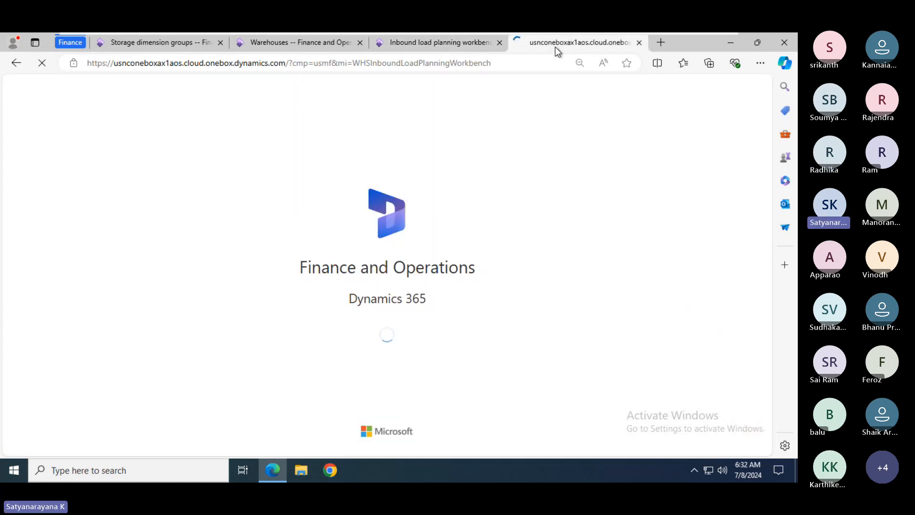
- Switch to Chrome and view the image results for "mobile scanner for warehouse"
mouse_move(688, 38)
key("alt+Tab")
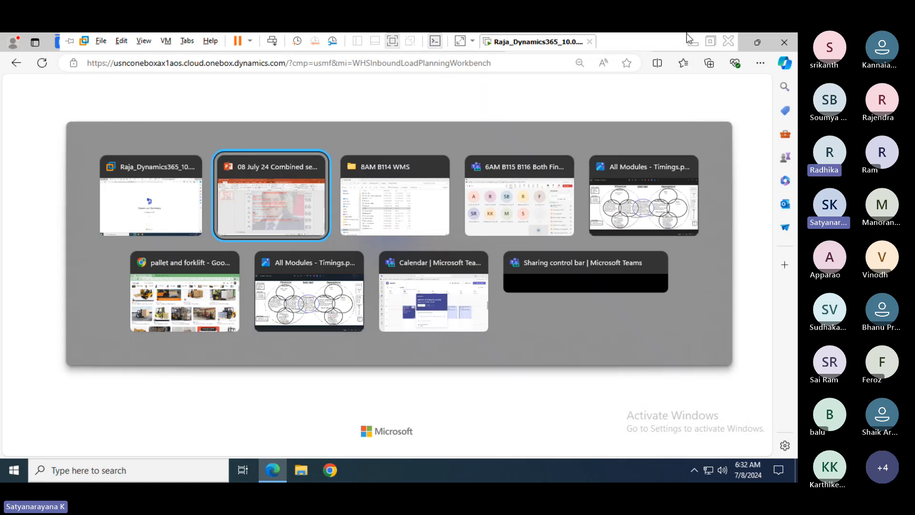
key("Tab")
key("Tab")
key("Tab")
key("Tab")
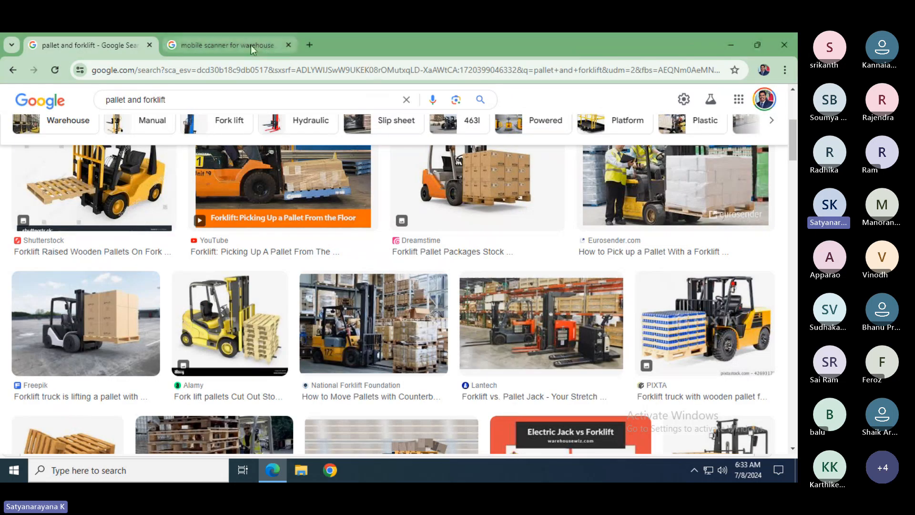
left_click(251, 45)
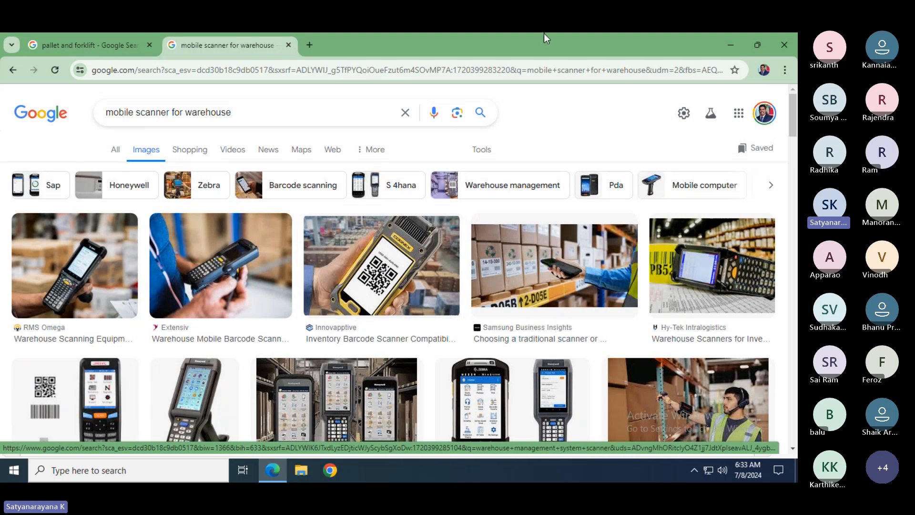
- In the duplicated Dynamics 365 tab, open the mobile device login form by changing the URL's mi value to Action:WHSWorkexecute
key("alt+Tab")
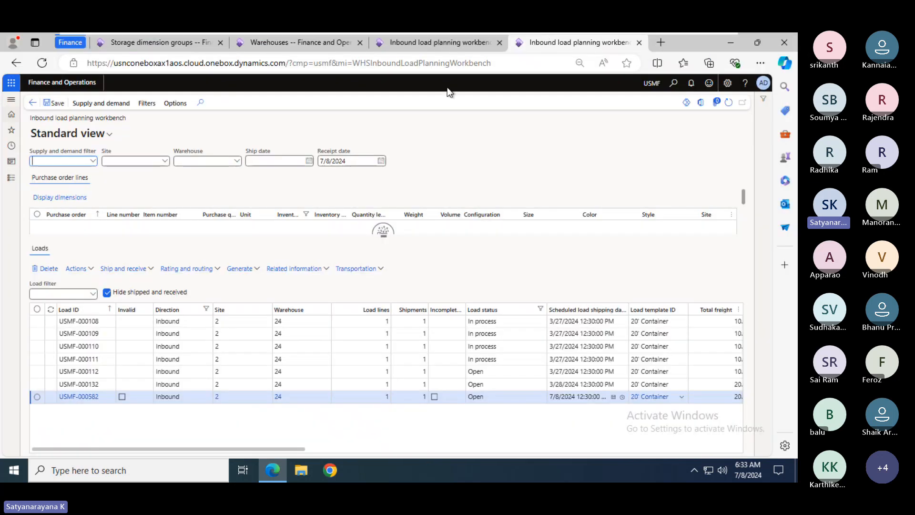
left_click(503, 64)
left_click(503, 64)
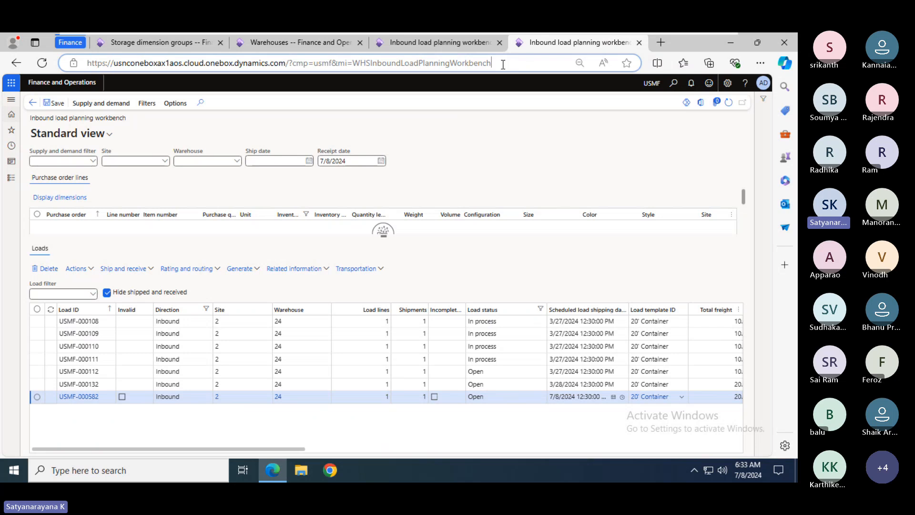
left_click_drag(502, 64, 355, 63)
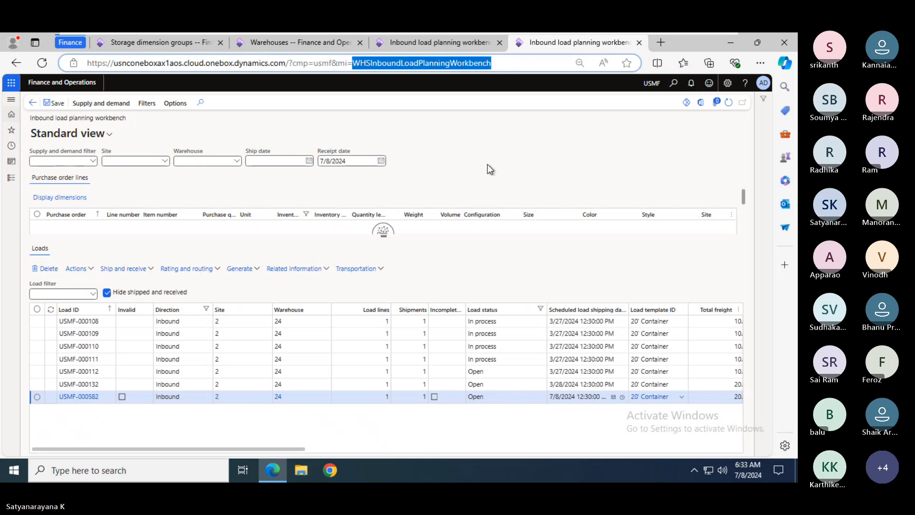
type("Ac")
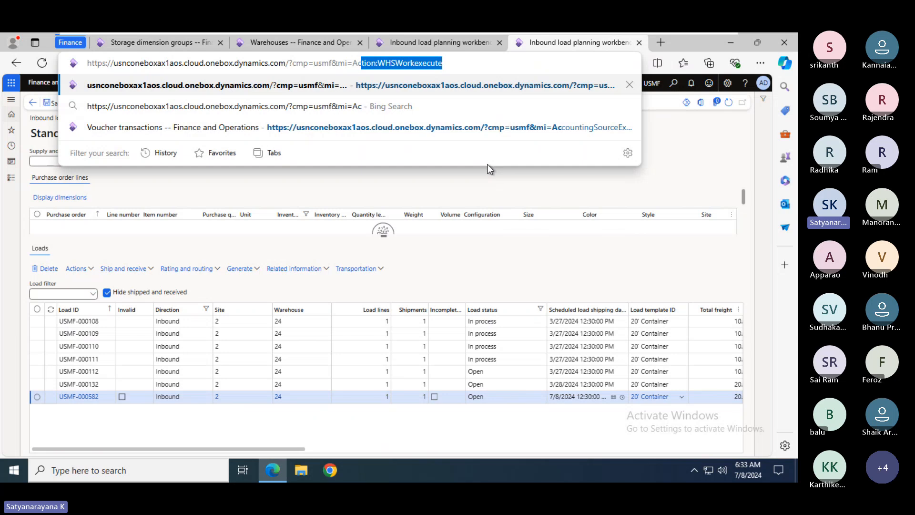
left_click(487, 79)
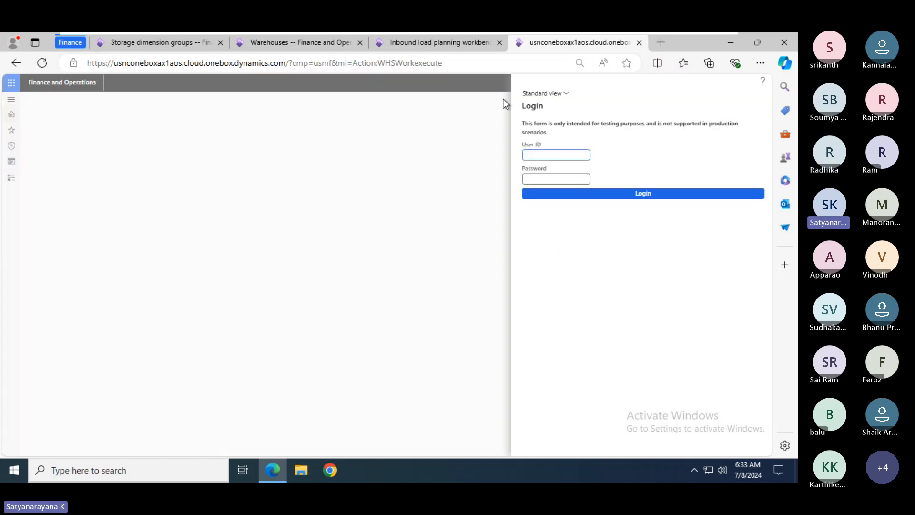
- Switch to the PowerPoint notes and add the line "=Action:WHSWorkExecute" below the item A0001 note
mouse_move(710, 33)
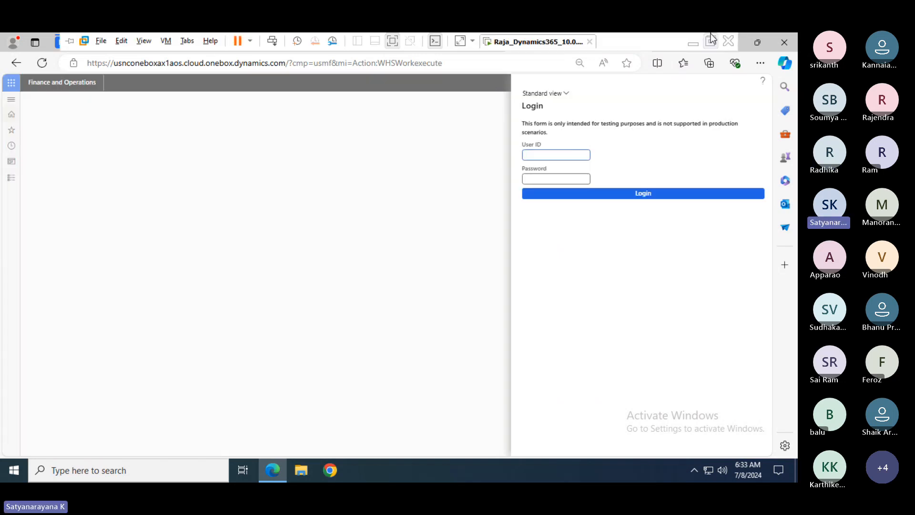
key("alt+Tab")
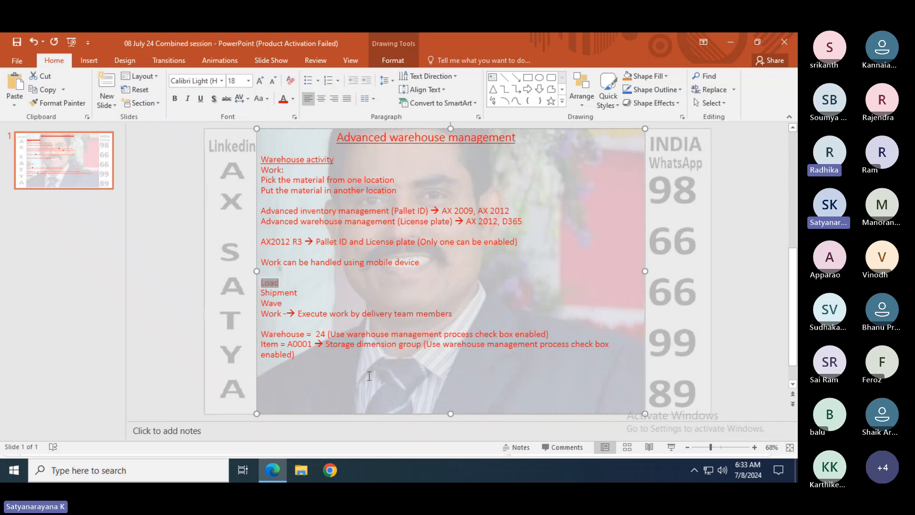
left_click(306, 360)
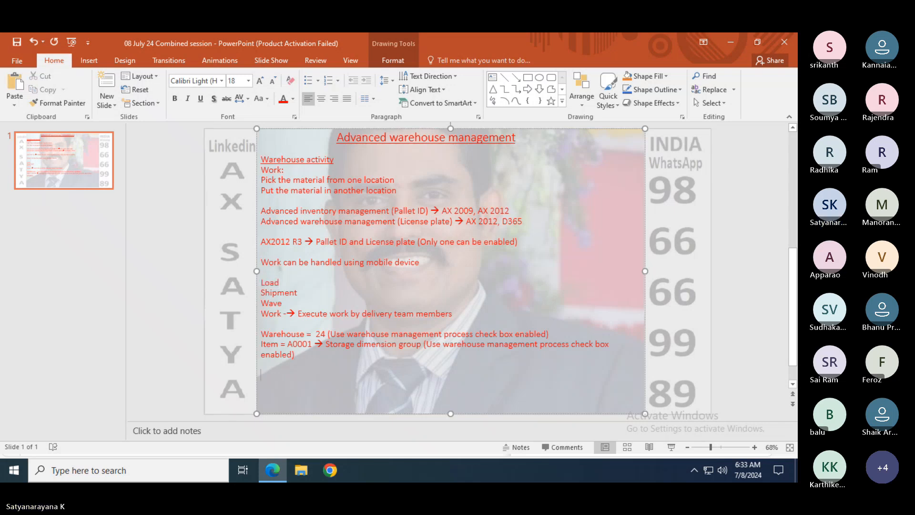
type("=")
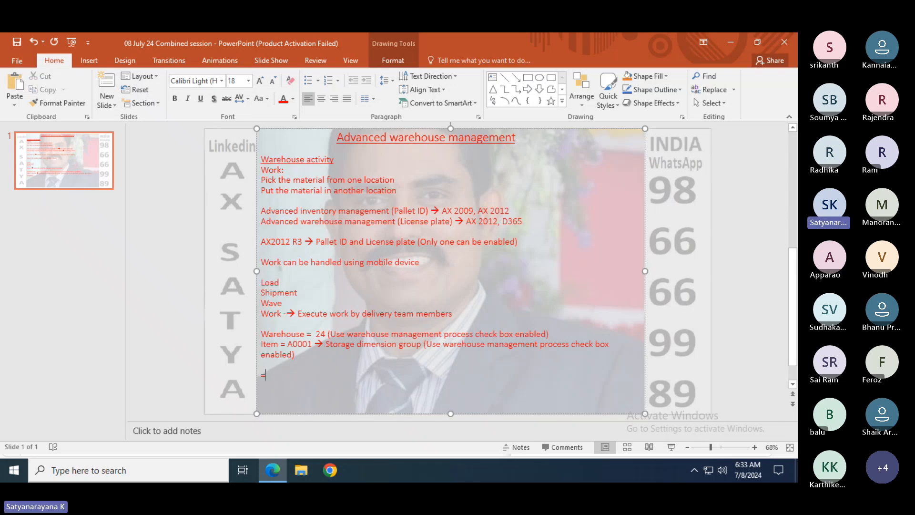
type("Action:WH")
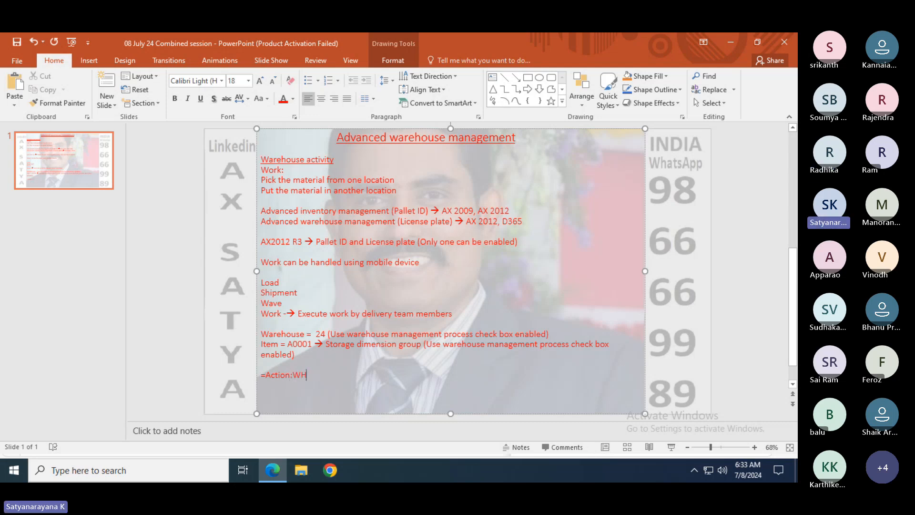
type("SWork")
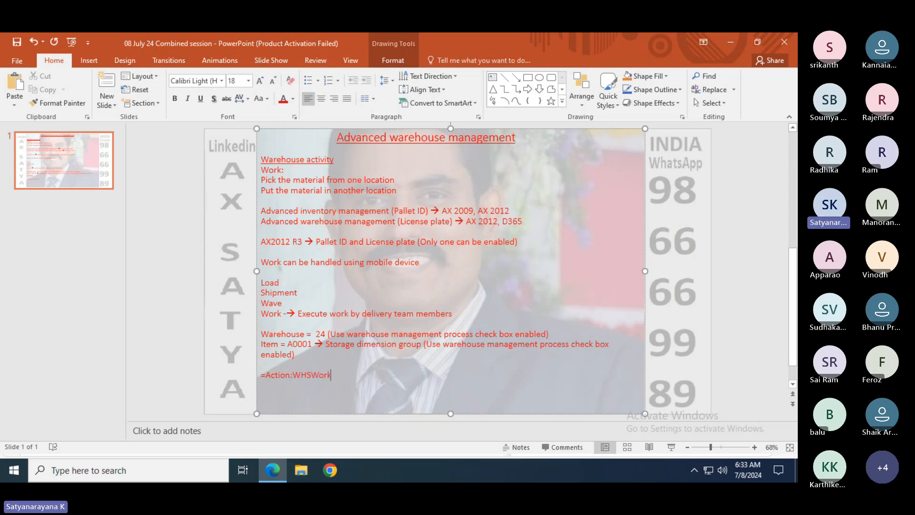
type("Exec")
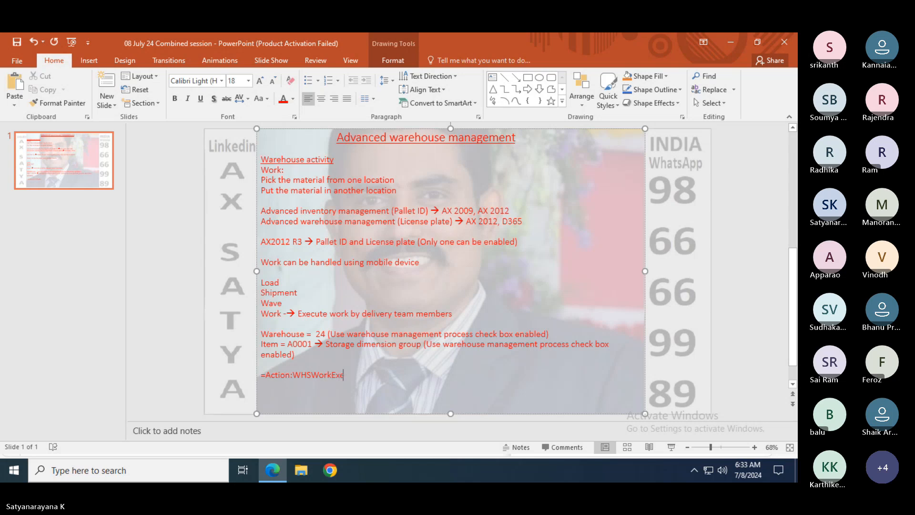
type("ute")
- Return to the mobile device login form in Edge and highlight the notice about testing purposes
key("alt+Tab")
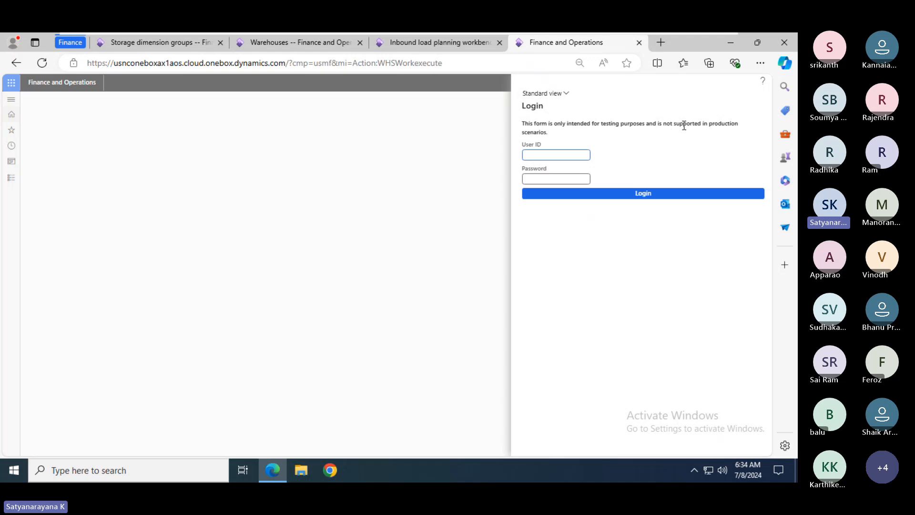
left_click(550, 133)
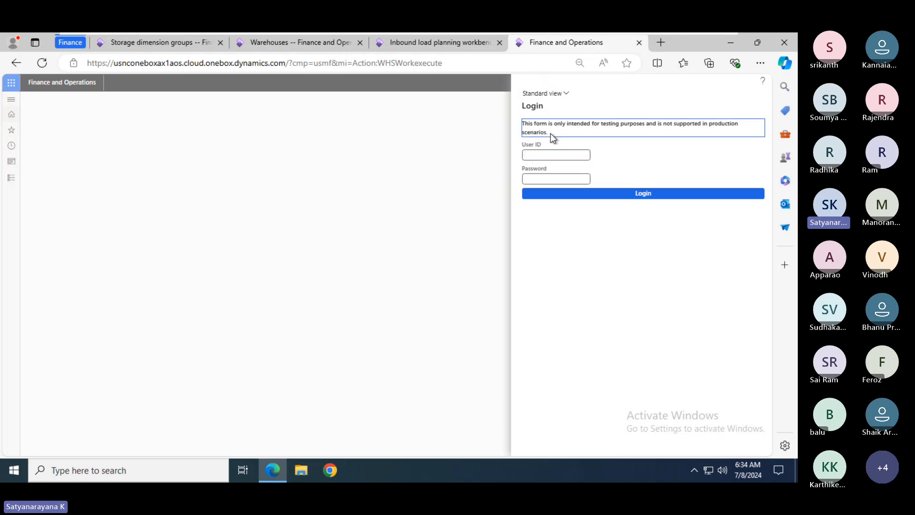
left_click_drag(551, 134, 524, 124)
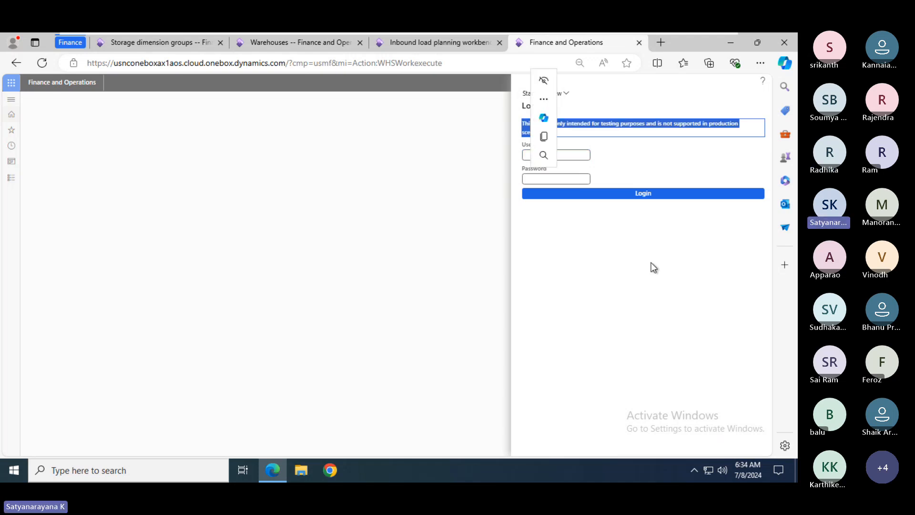
left_click(678, 300)
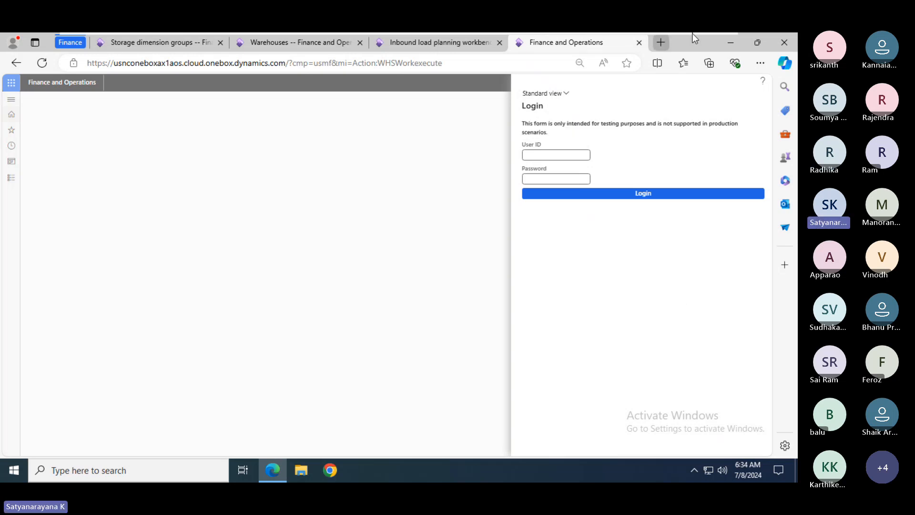
- View the mobile scanner image results in Chrome and return to the login form in Edge
mouse_move(693, 33)
key("alt+Tab")
left_click(382, 224)
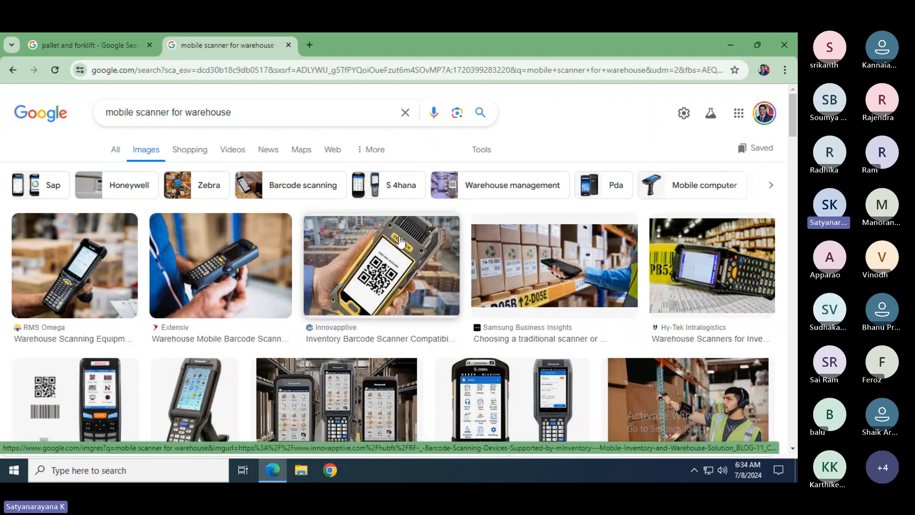
key("alt+Tab")
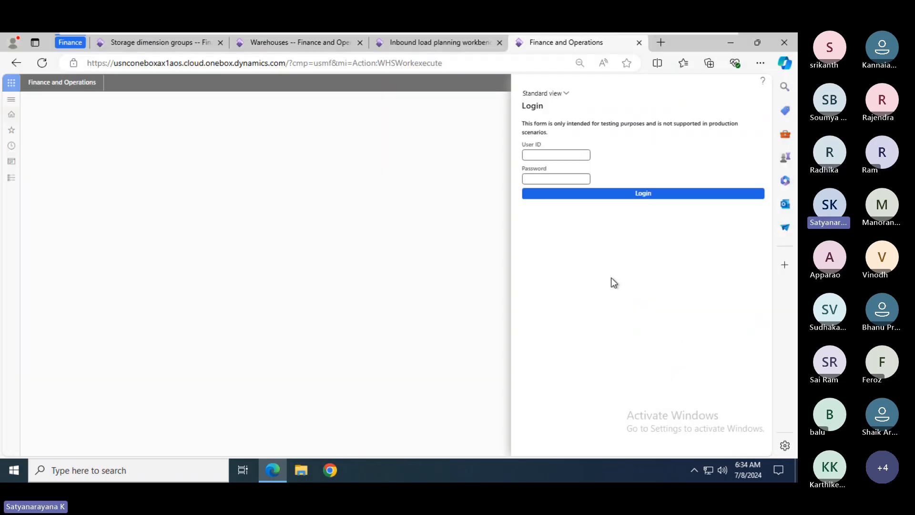
- Enter user ID 24 and the account password in the mobile device login form
left_click(542, 154)
type("24")
key("Tab")
type("1")
- Check user 24 on the Work users page under warehouse management setup and log in to the mobile device form
left_click(310, 45)
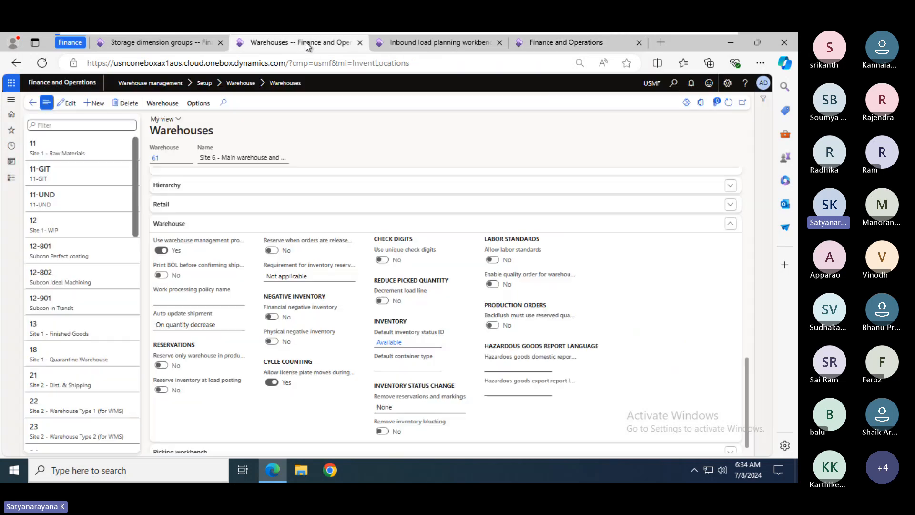
left_click(12, 178)
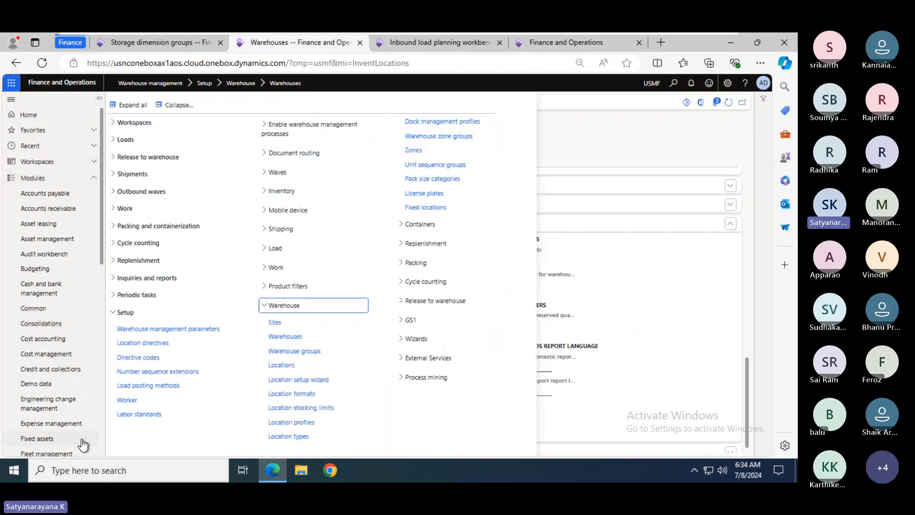
left_click(135, 400)
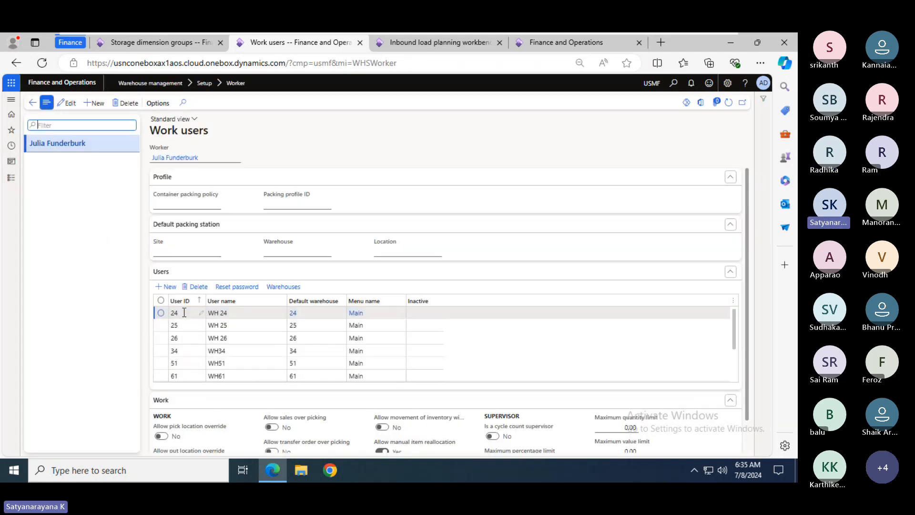
left_click(184, 313)
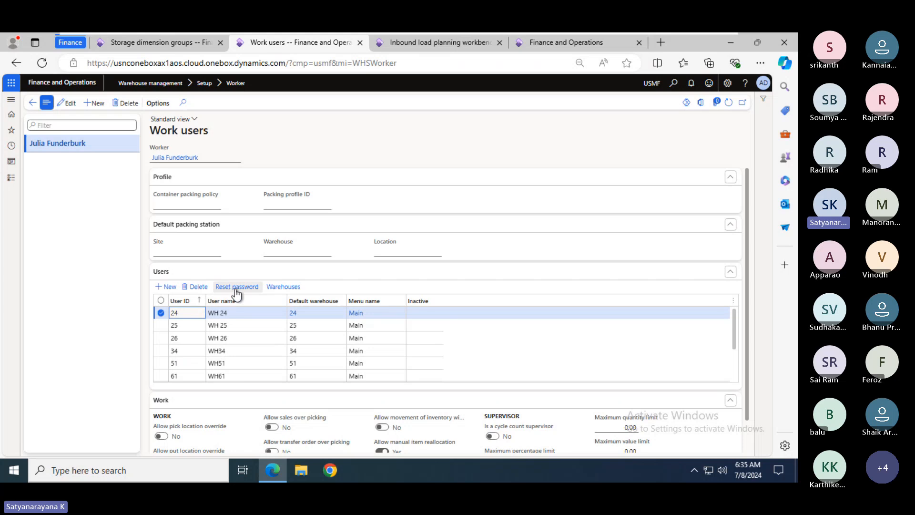
left_click(558, 43)
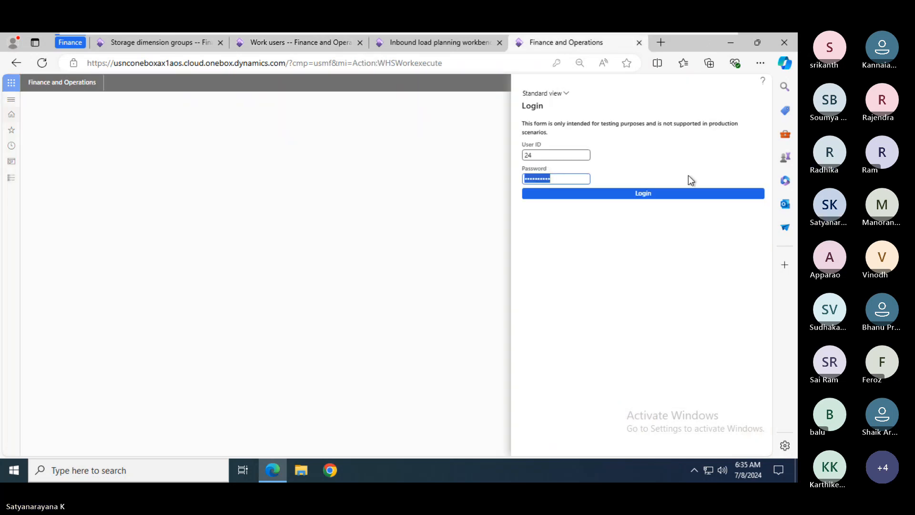
left_click(650, 195)
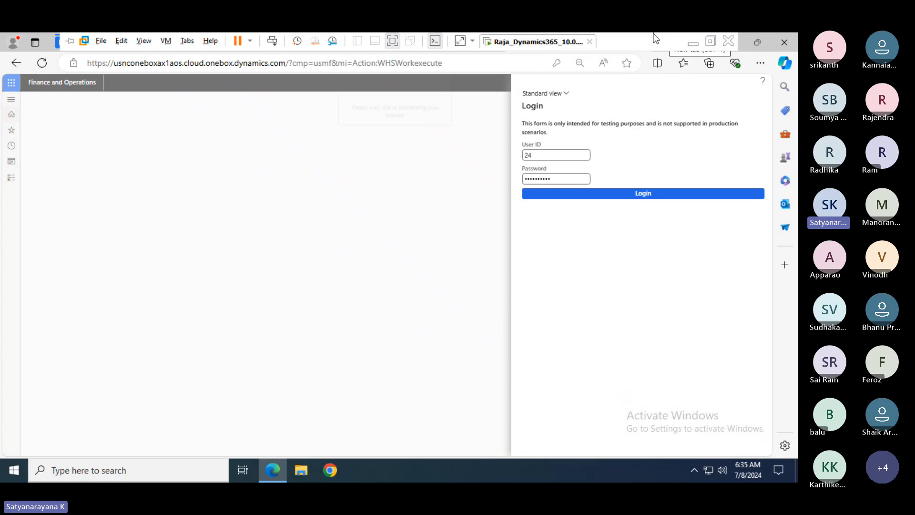
- Switch to the PowerPoint notes and add "User Id= 24" and a line with the account password below the WHSWorkExecute line
key("alt+Tab")
key("alt+Tab")
key("alt+Tab")
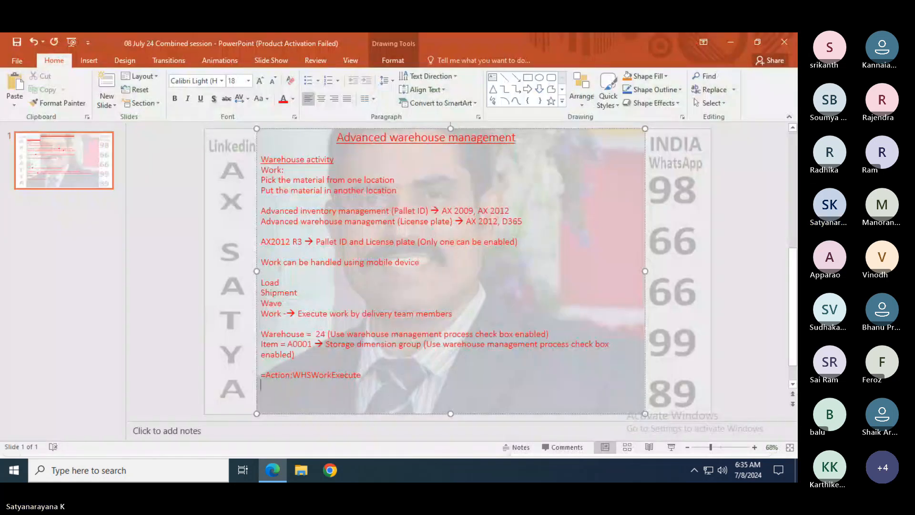
type("User I")
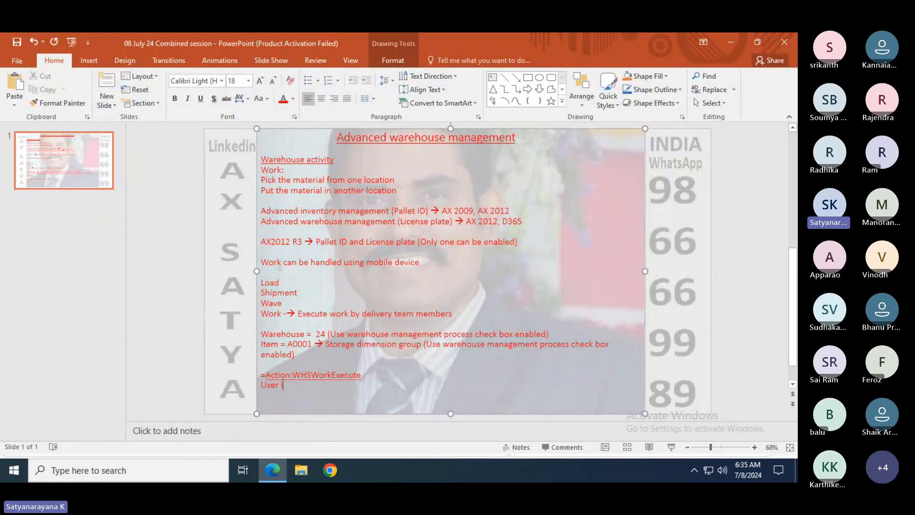
type("d= 24 ")
type("Pa")
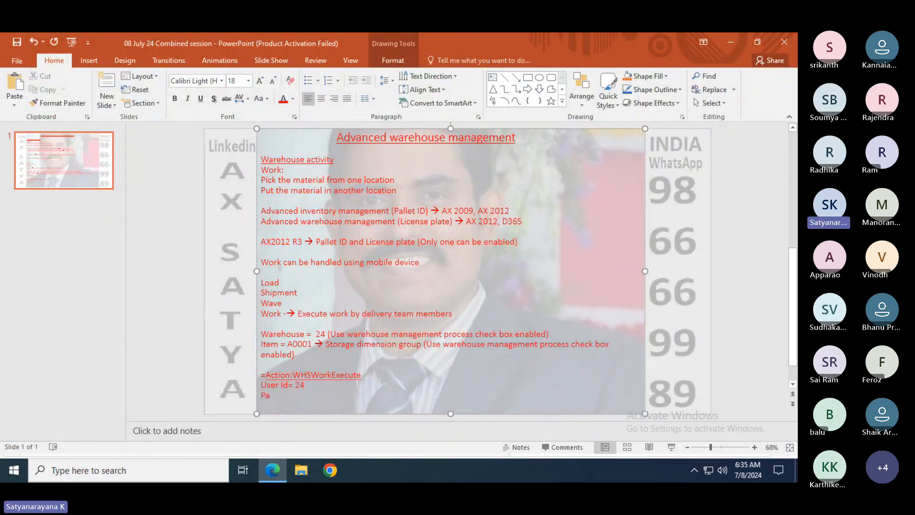
type("ssword = 1")
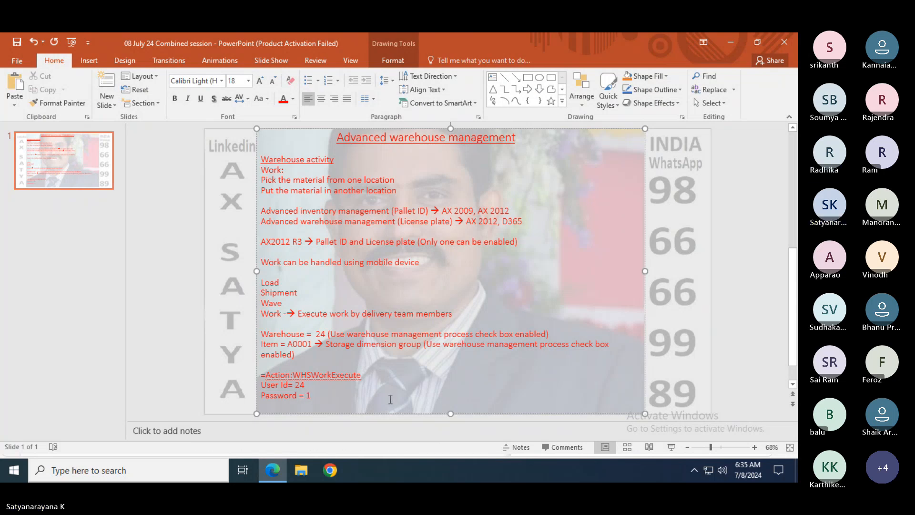
- Return to the mobile device form in Edge, cancel the report as finished and put away screen, and go back to the main menu
key("alt+Tab")
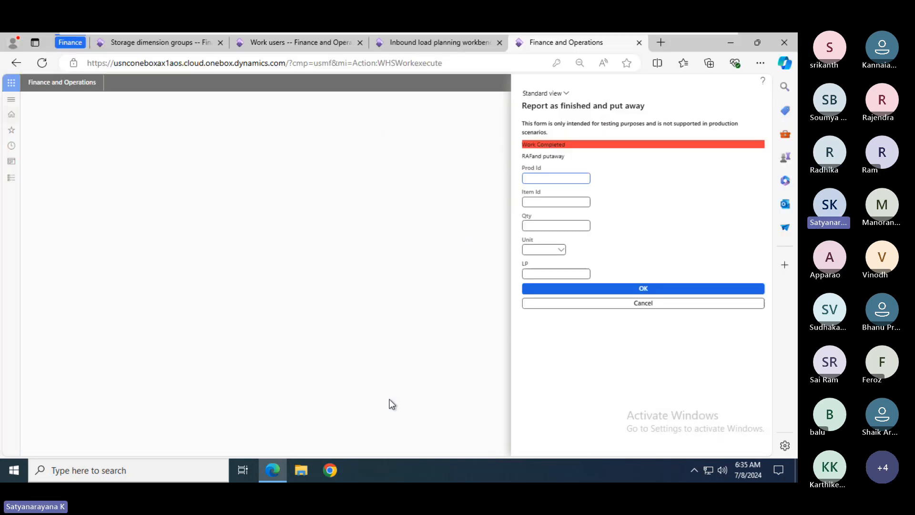
left_click(641, 304)
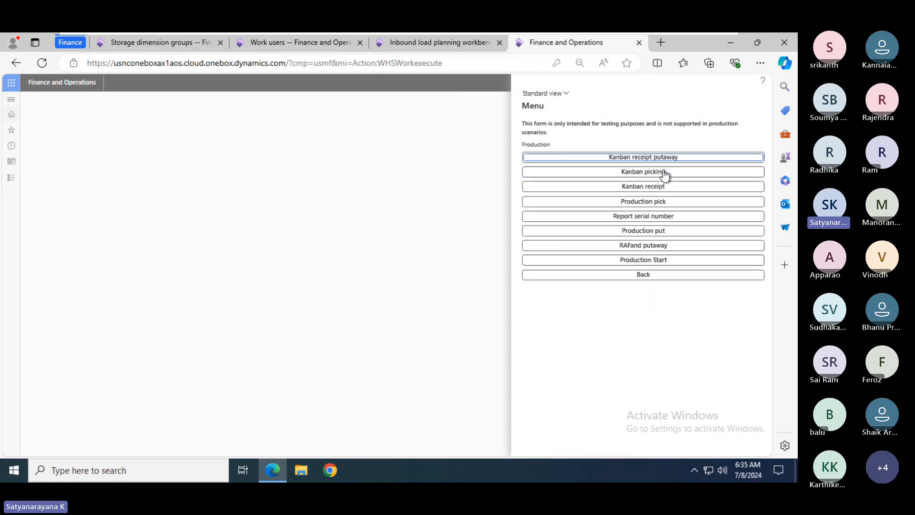
left_click(652, 275)
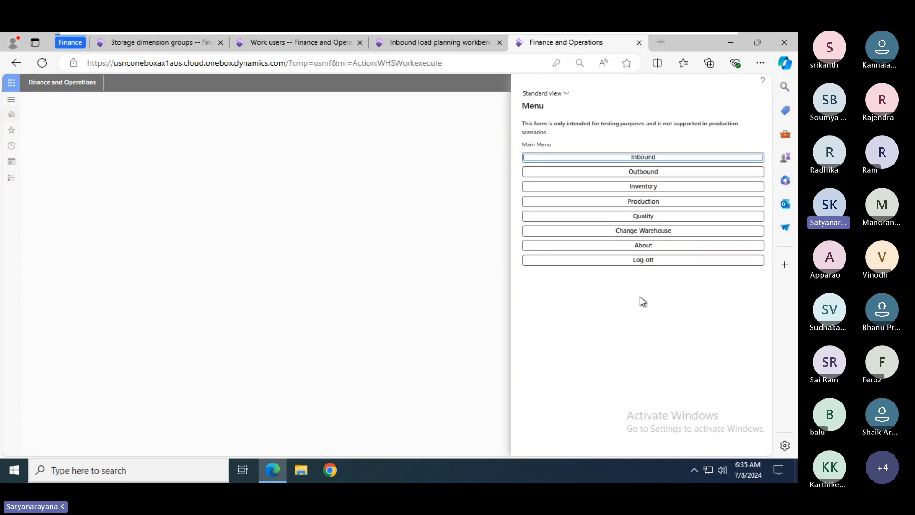
- Open the Mobile device menus page in the Work users browser tab and compare it with the mobile device form's main menu
left_click(298, 44)
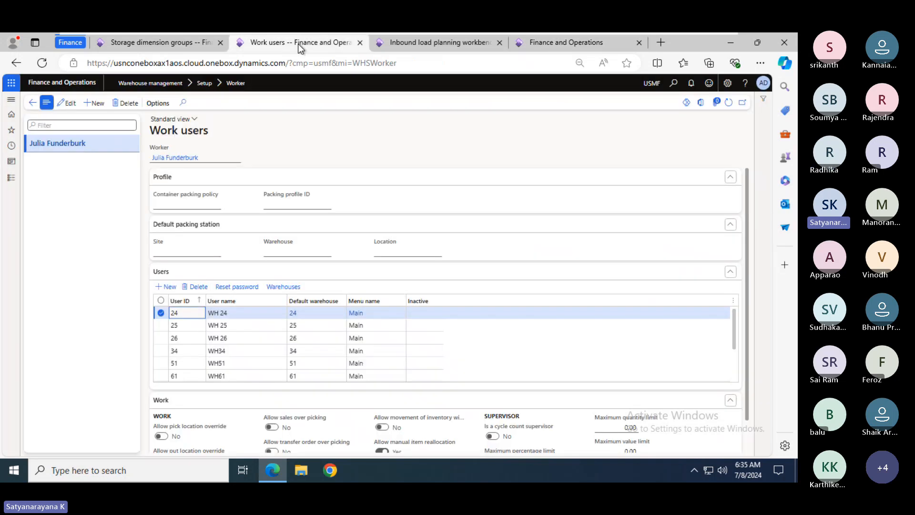
left_click(11, 177)
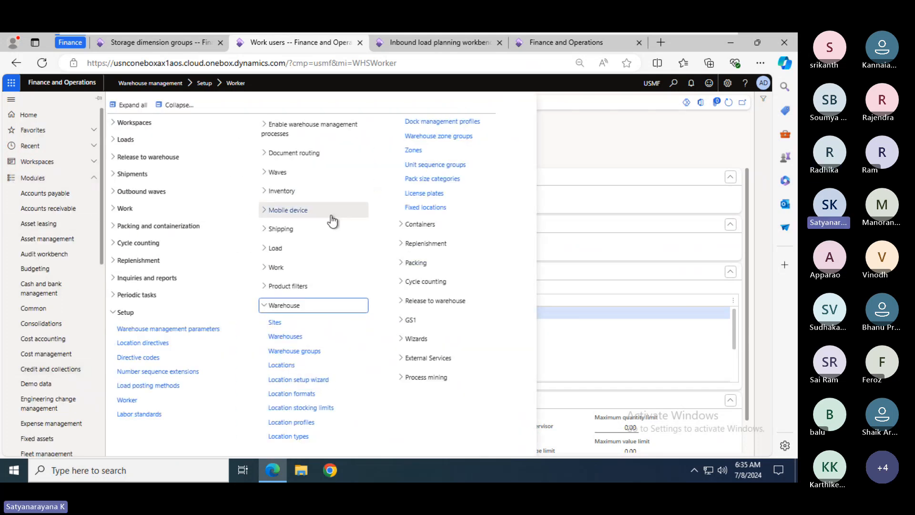
left_click(298, 214)
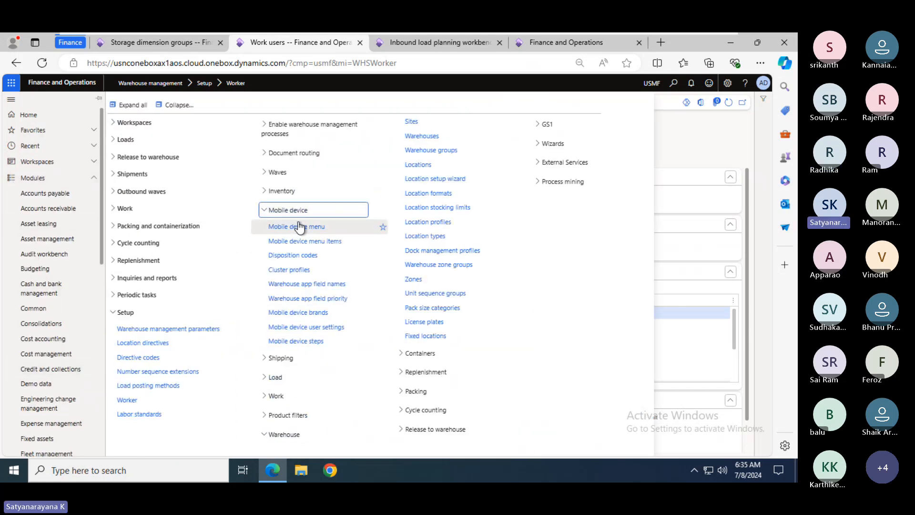
left_click(293, 227)
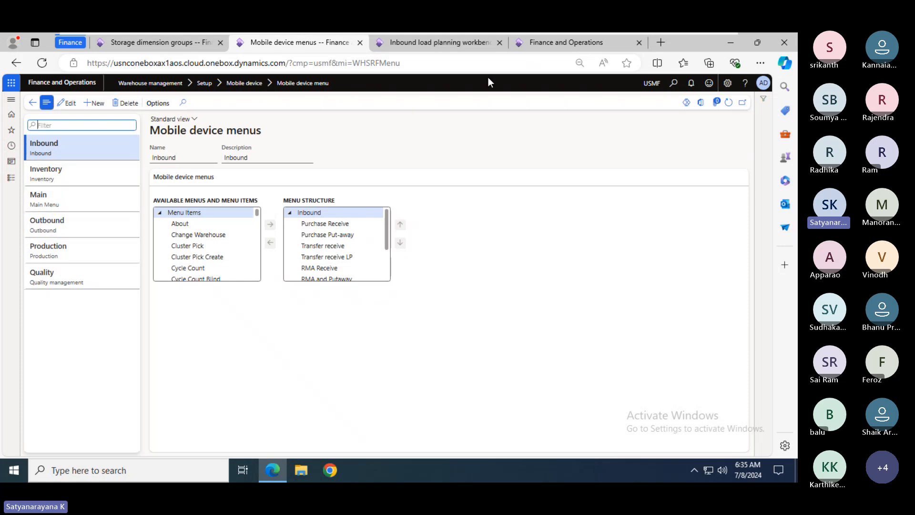
left_click(552, 48)
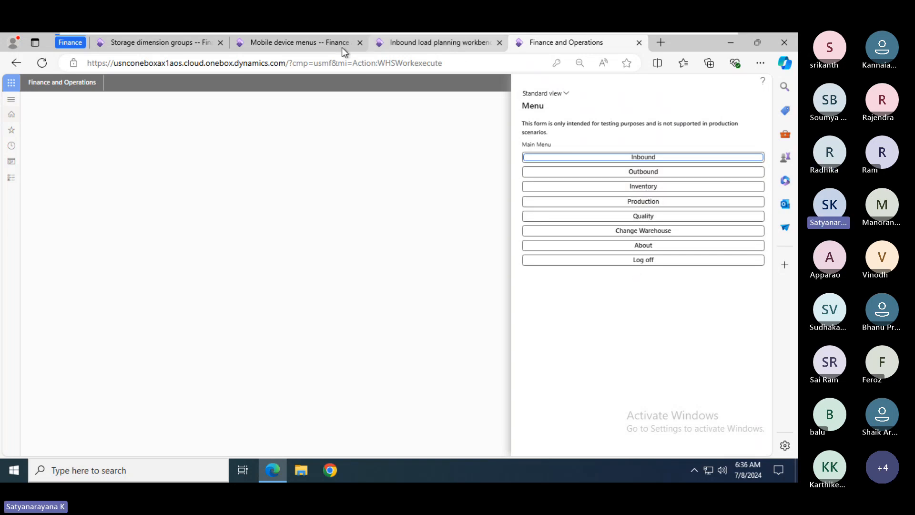
- Open the Mobile device menu items page, browse its list, and return to the mobile device form
left_click(307, 44)
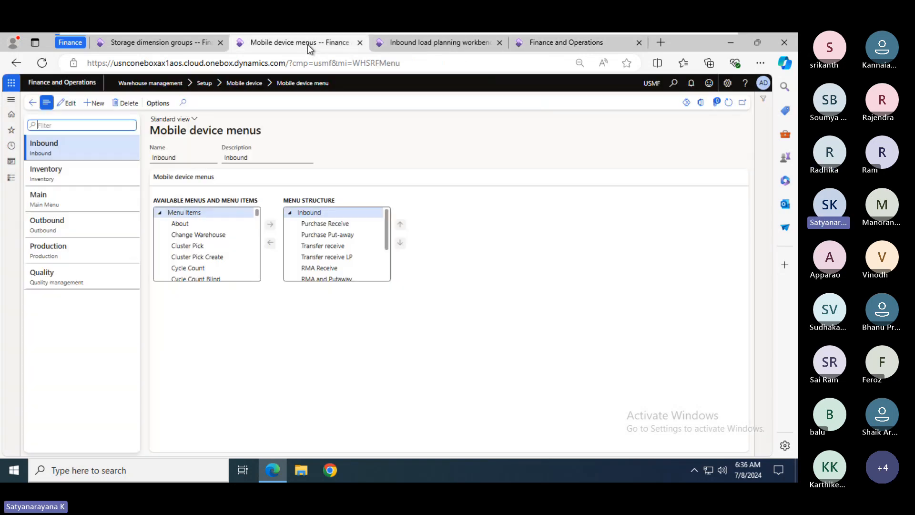
left_click(7, 183)
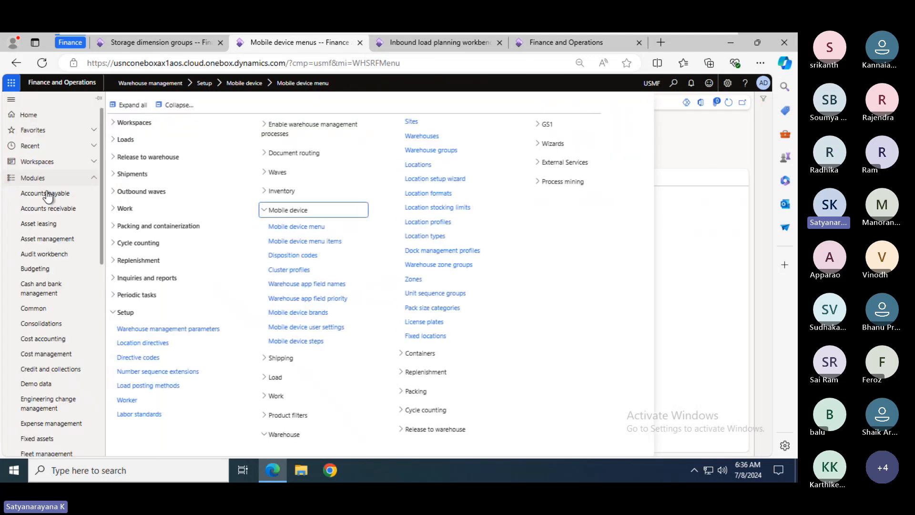
left_click(315, 248)
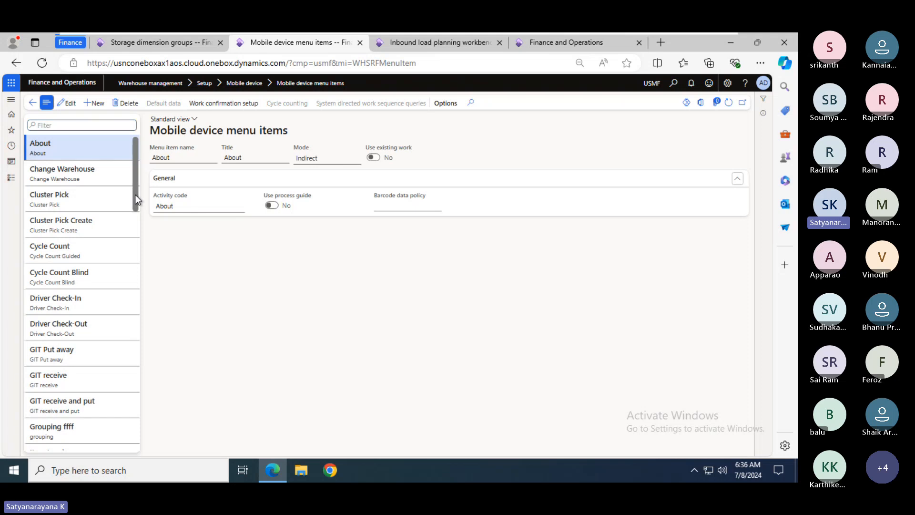
left_click_drag(135, 194, 144, 173)
left_click(579, 42)
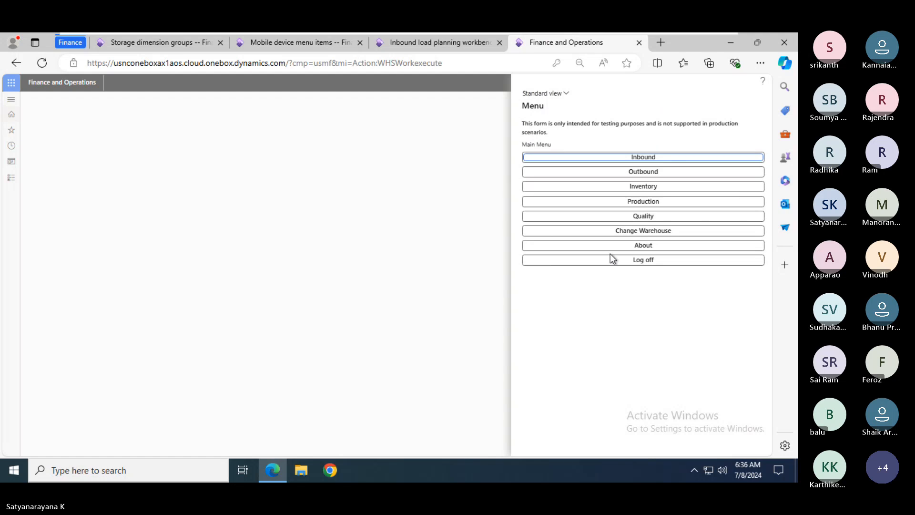
- Open Purchase Receive from the mobile device form's Inbound menu and select the open load's ID in the inbound load planning workbench
left_click(646, 162)
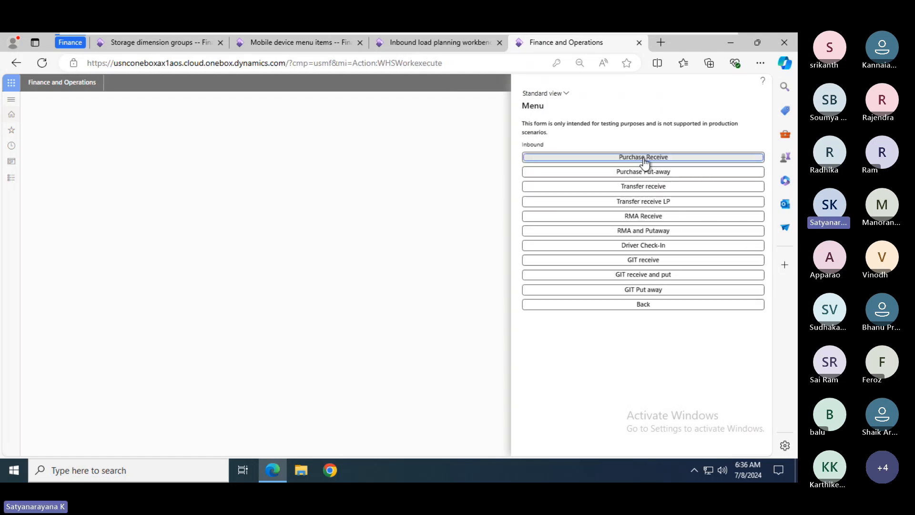
left_click(388, 44)
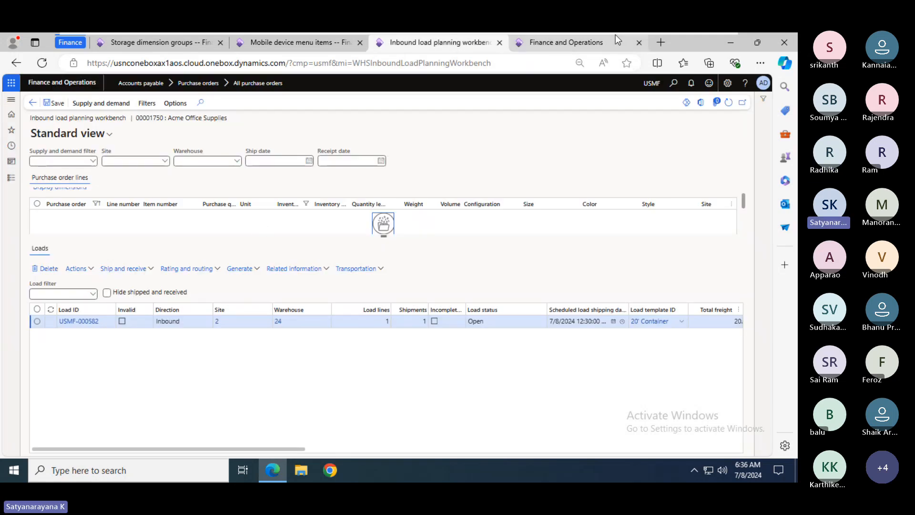
left_click(600, 42)
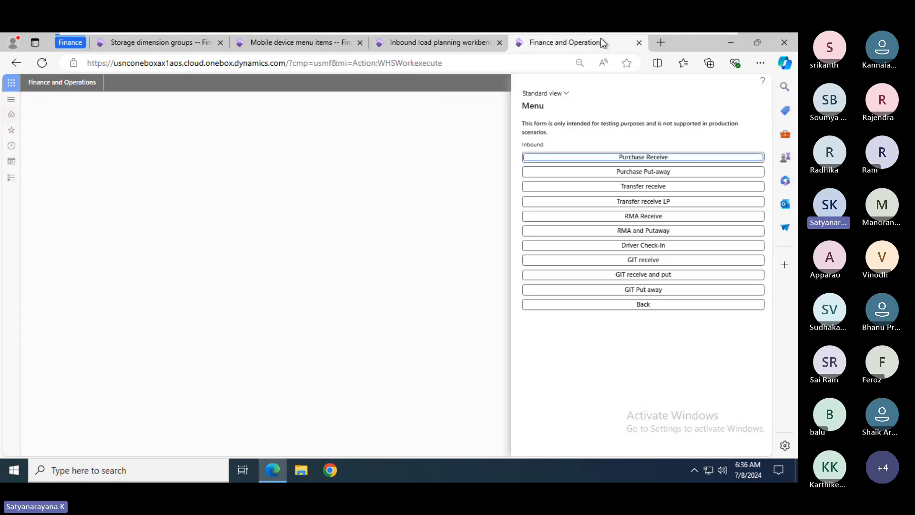
left_click(638, 160)
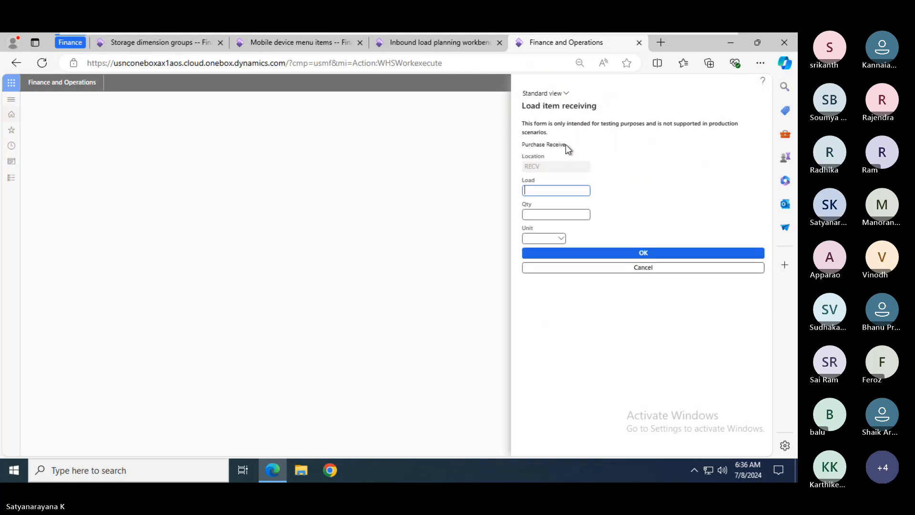
left_click_drag(565, 145, 526, 148)
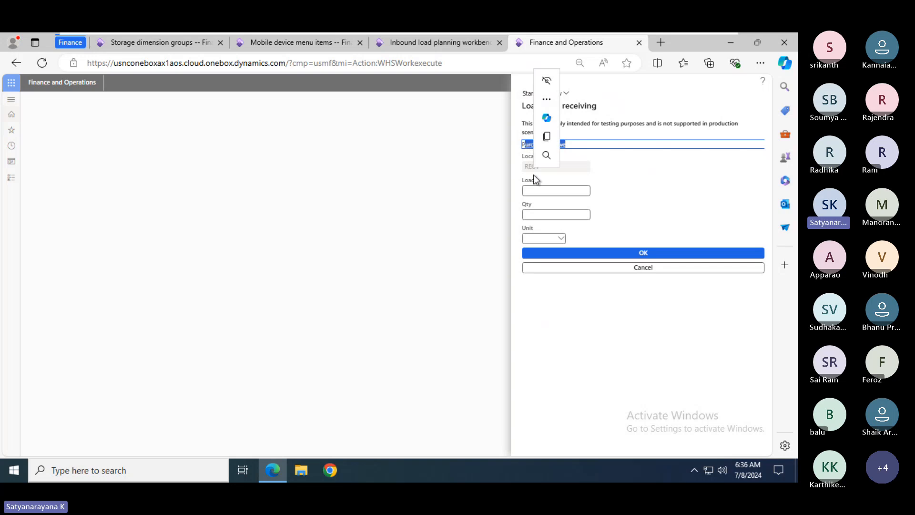
left_click(538, 189)
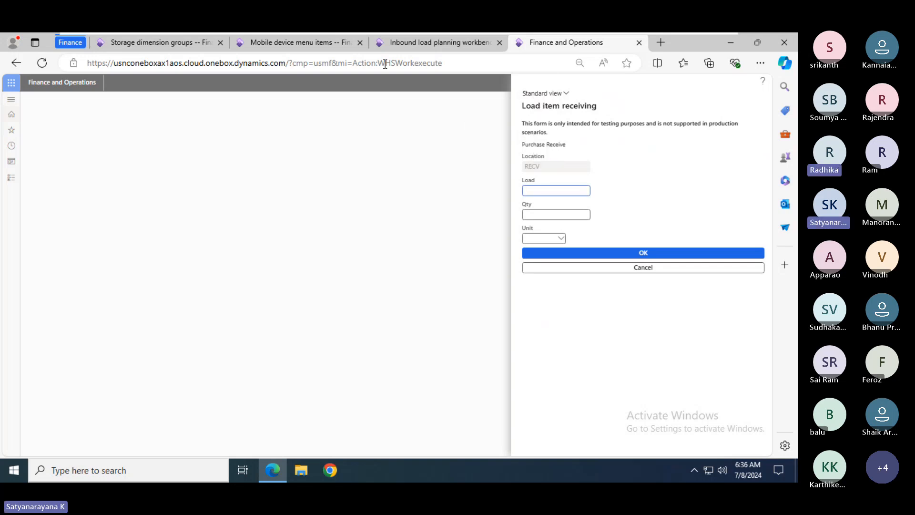
left_click(398, 40)
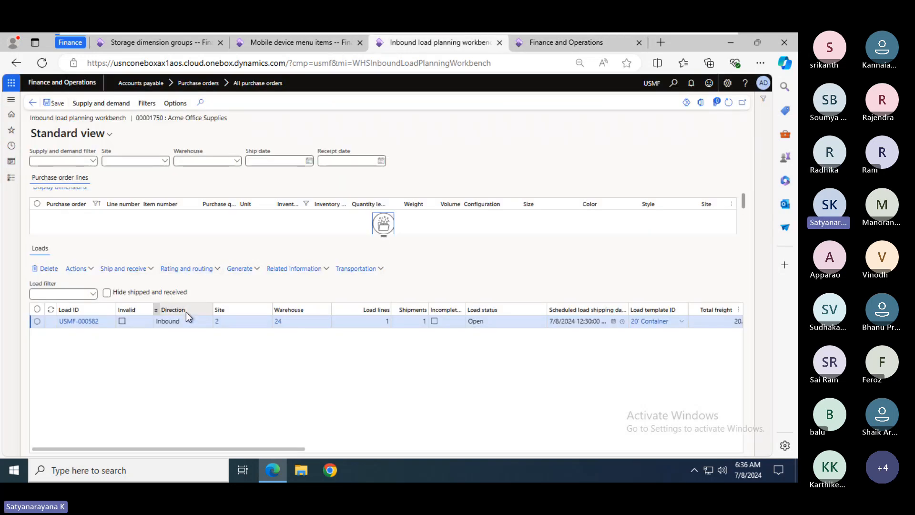
left_click_drag(102, 327, 57, 325)
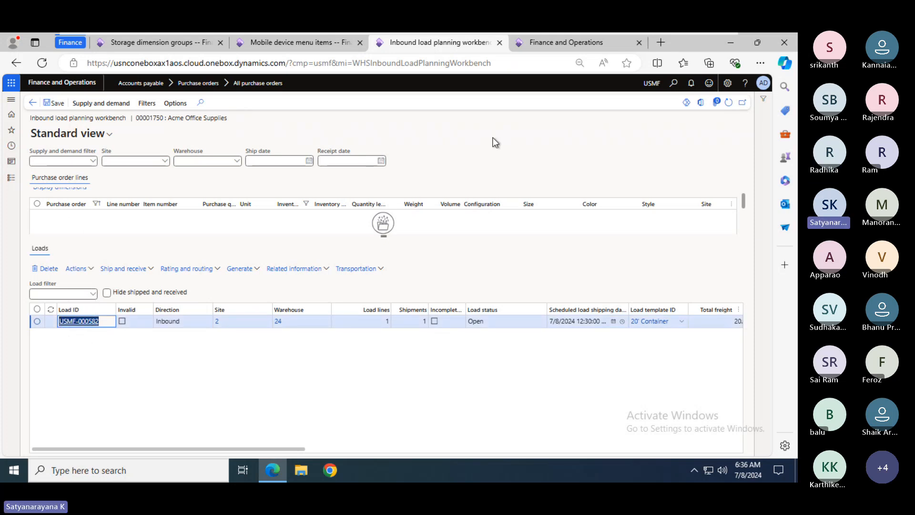
- Examine the Work creation process options of the Purchase Receive mobile device menu item and compare them with the Load item receiving form
left_click(306, 43)
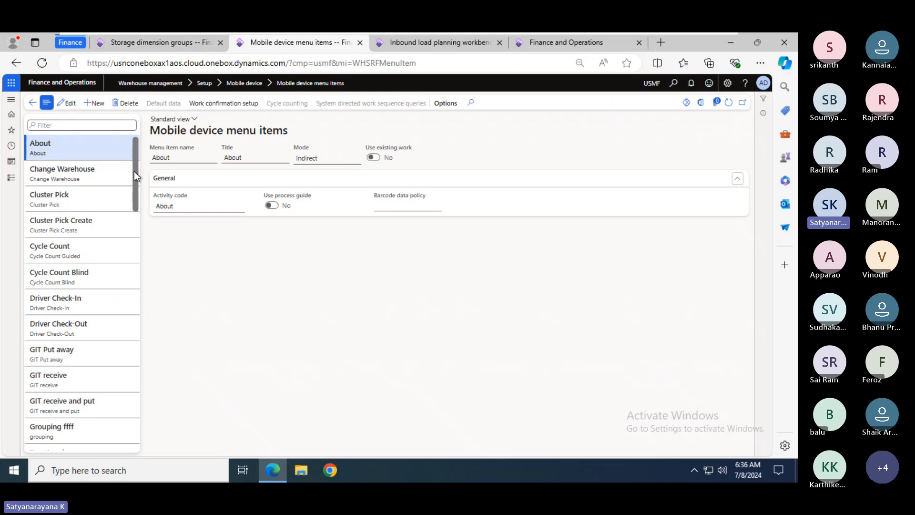
left_click_drag(134, 171, 160, 319)
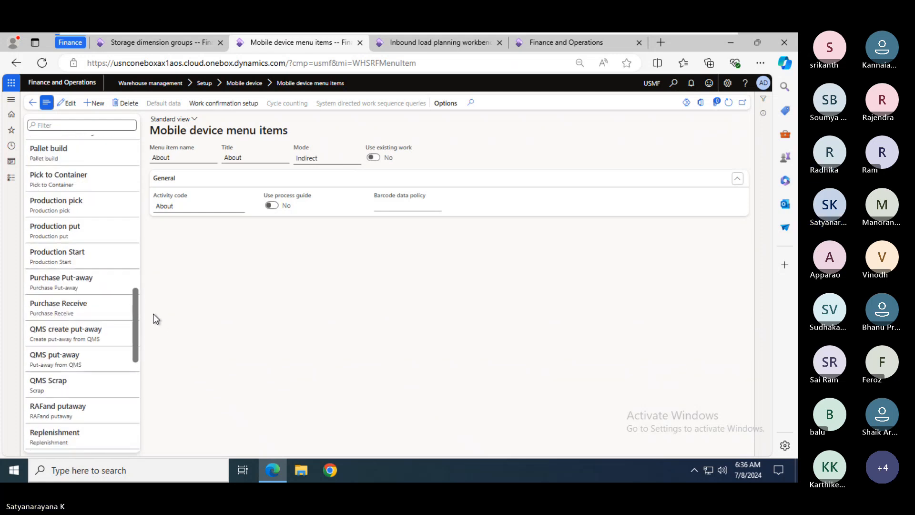
left_click(80, 310)
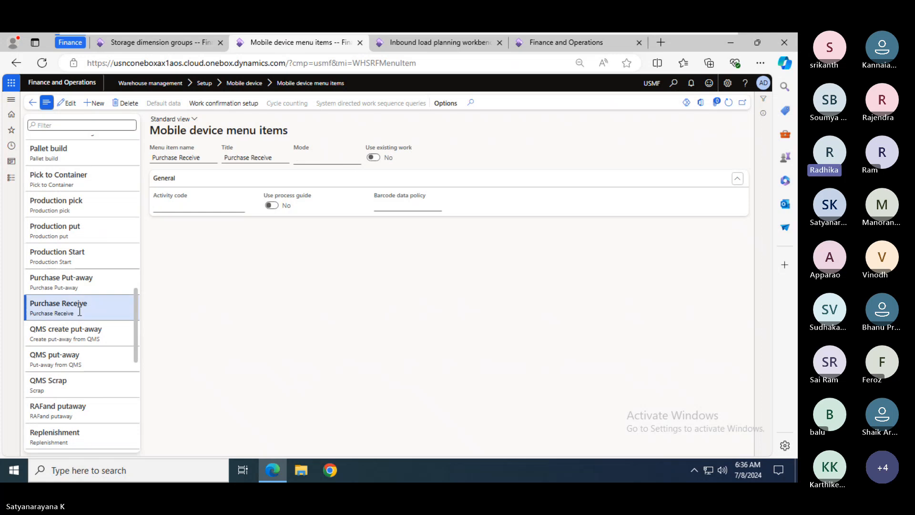
left_click(70, 103)
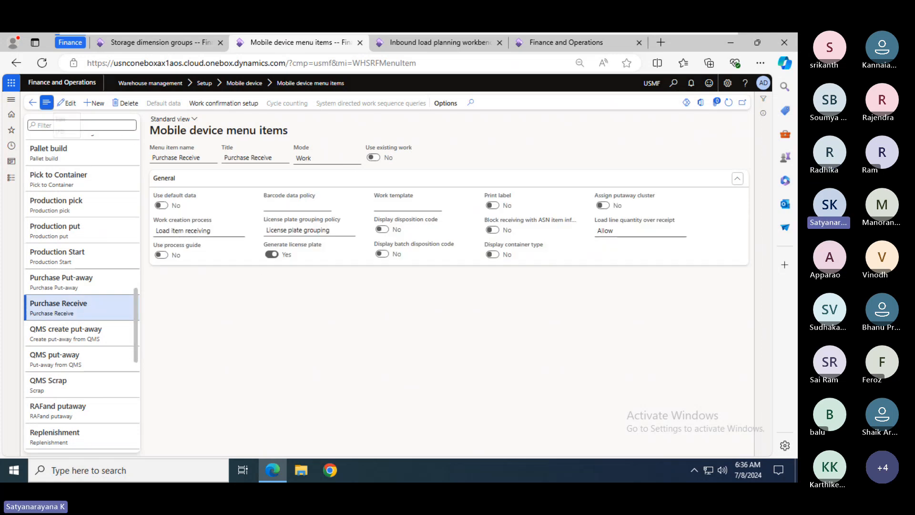
left_click(241, 233)
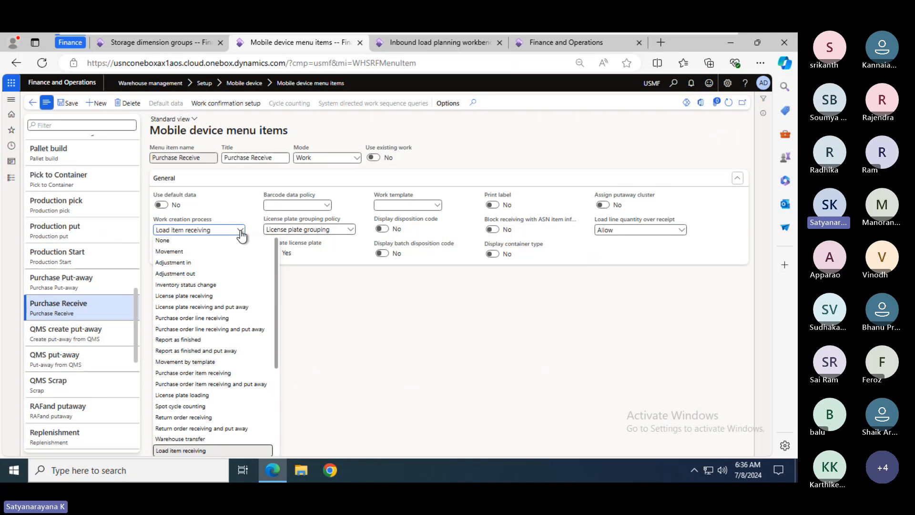
left_click(376, 373)
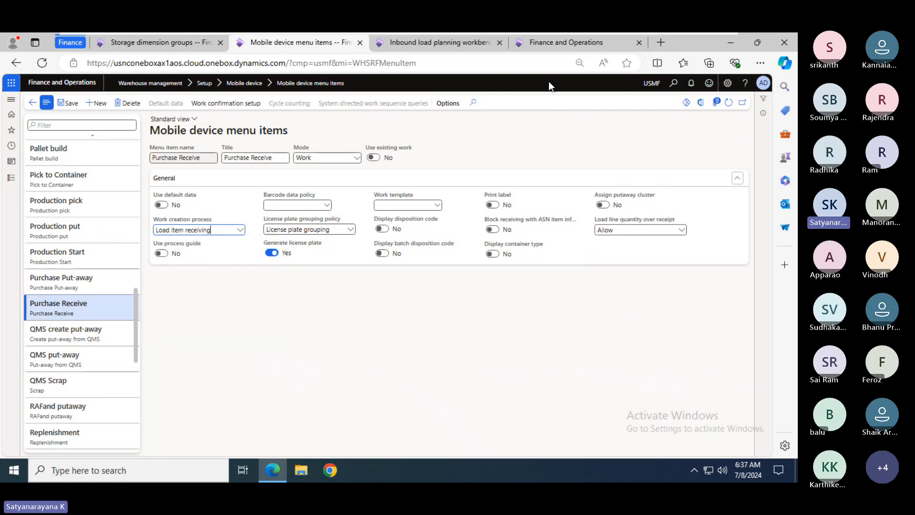
left_click(541, 42)
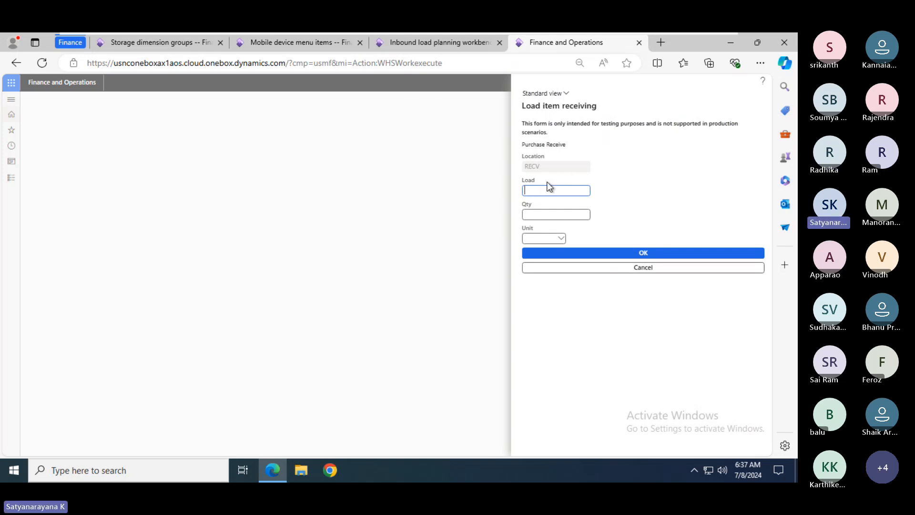
left_click(299, 48)
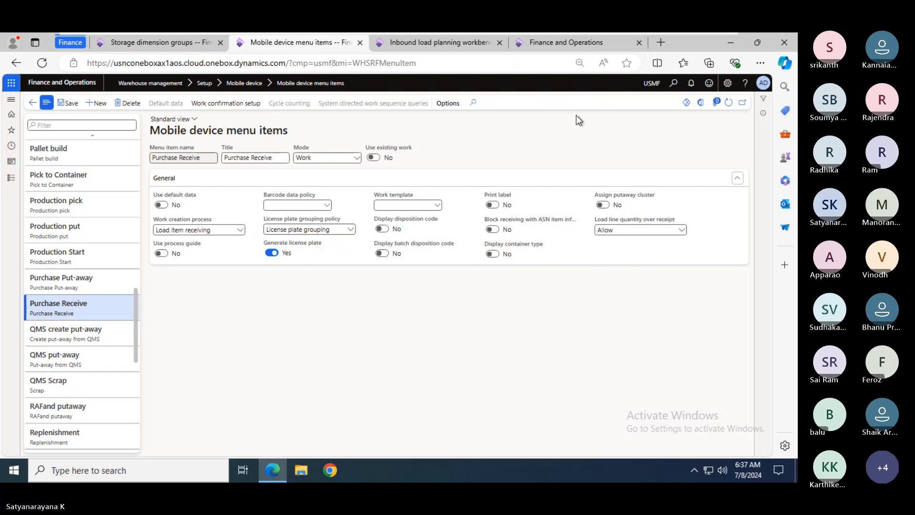
left_click(557, 40)
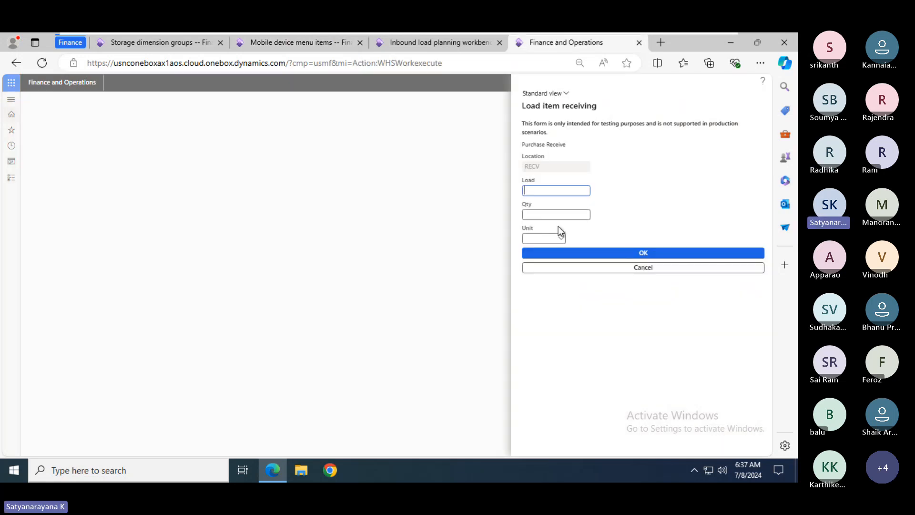
- Copy load ID USMF-000582 from the inbound load planning workbench into the mobile form's Load field and submit it
left_click(401, 42)
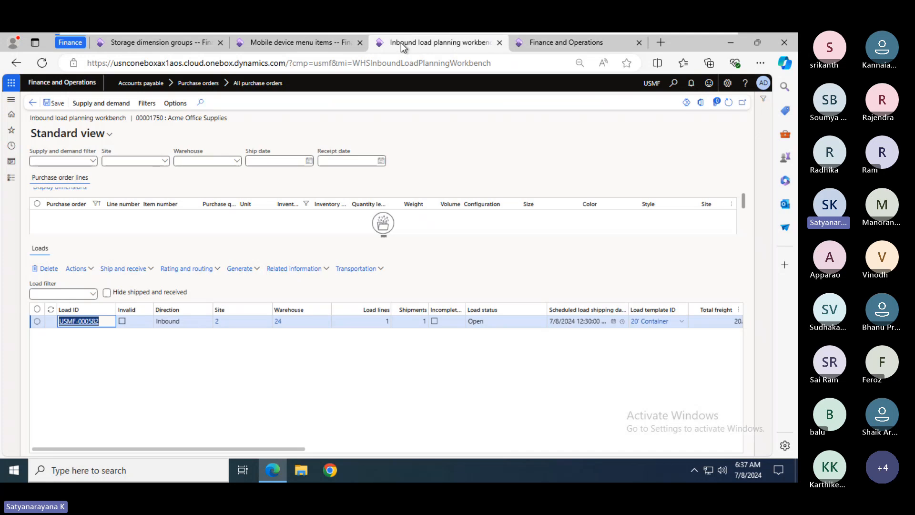
key("ctrl+c")
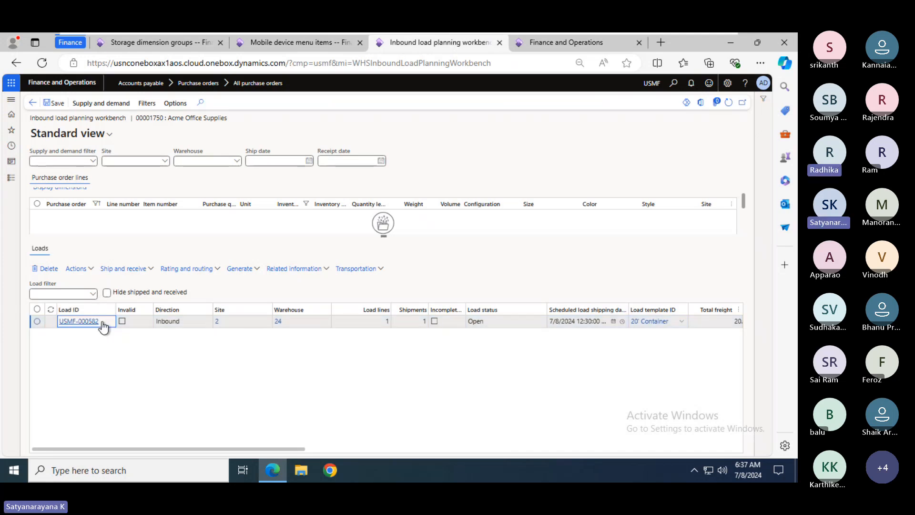
left_click(536, 48)
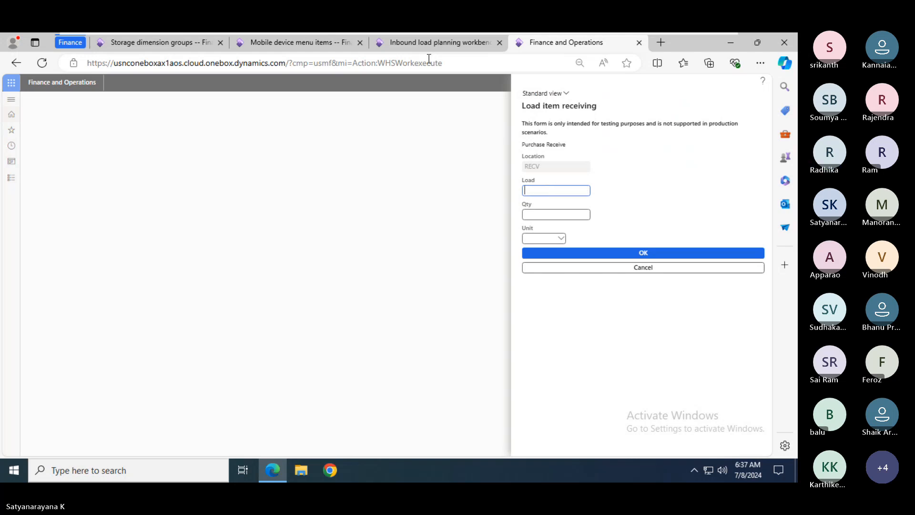
left_click(416, 44)
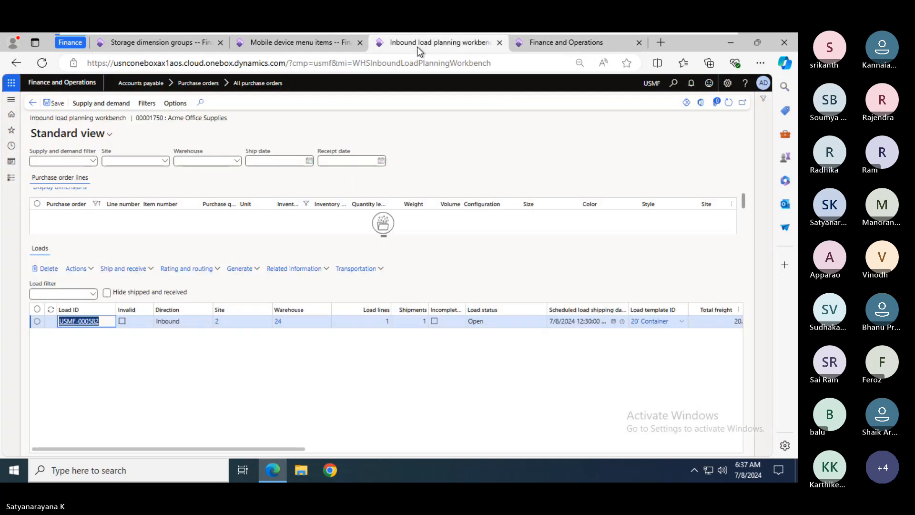
right_click(95, 323)
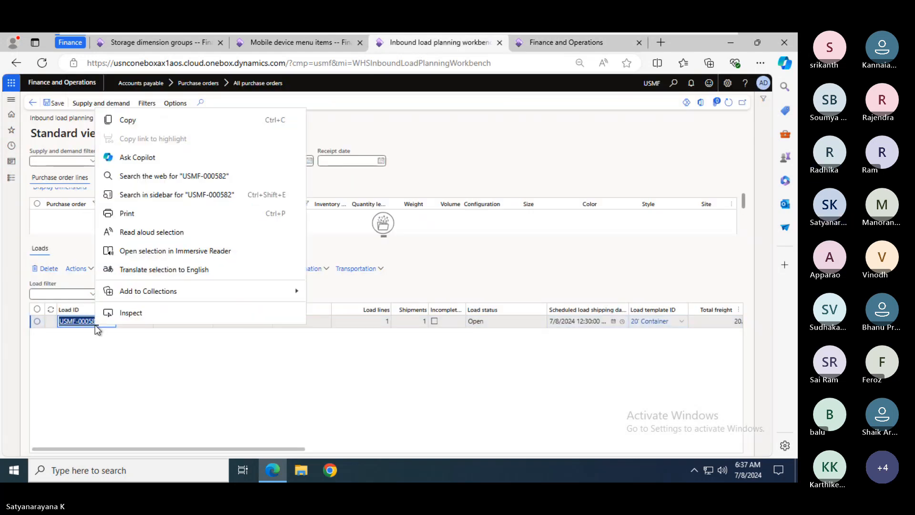
left_click(127, 124)
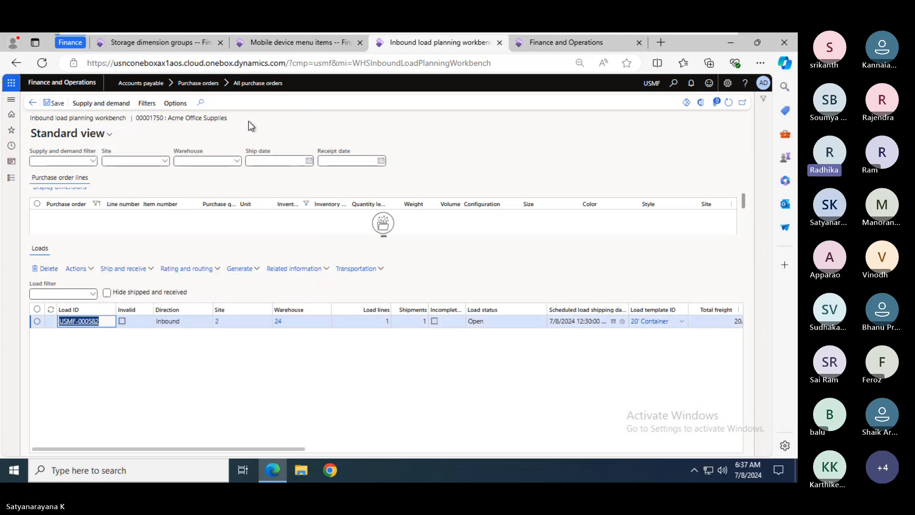
left_click(536, 50)
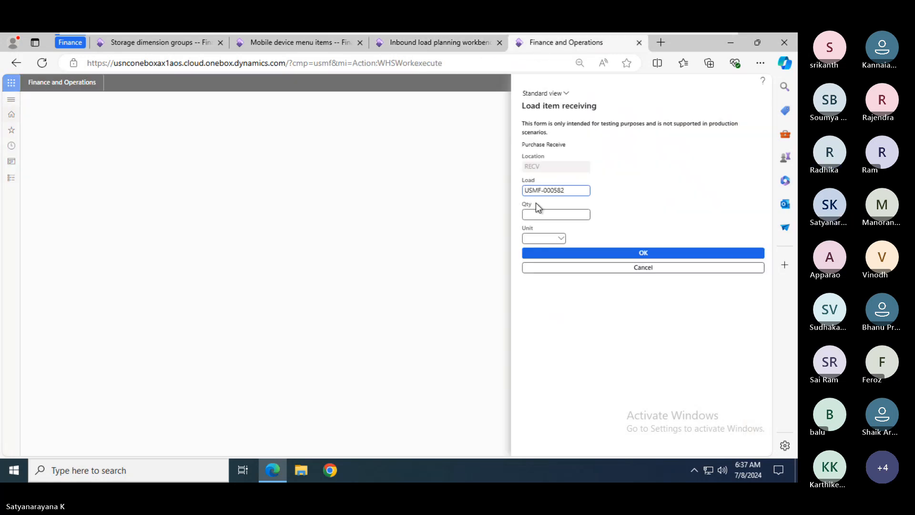
left_click(648, 255)
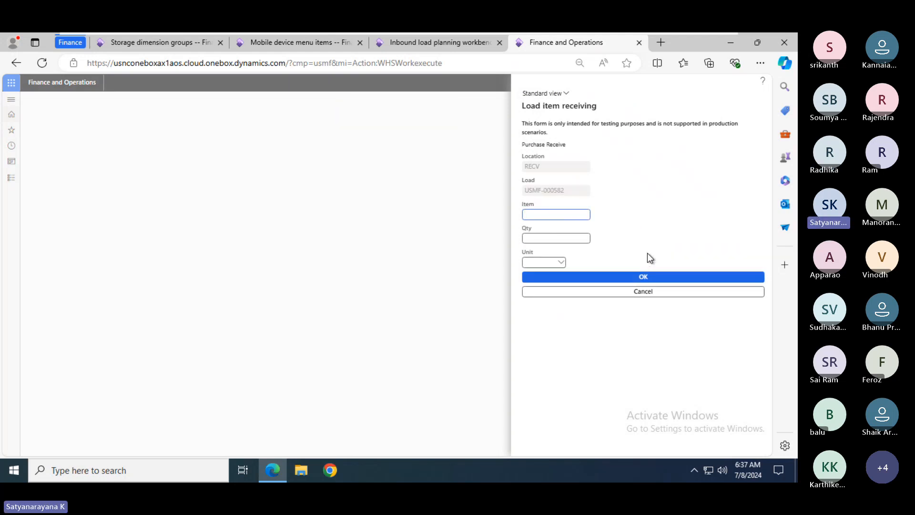
- Enter item A0001 for the load on the Load item receiving form and submit it
left_click(394, 47)
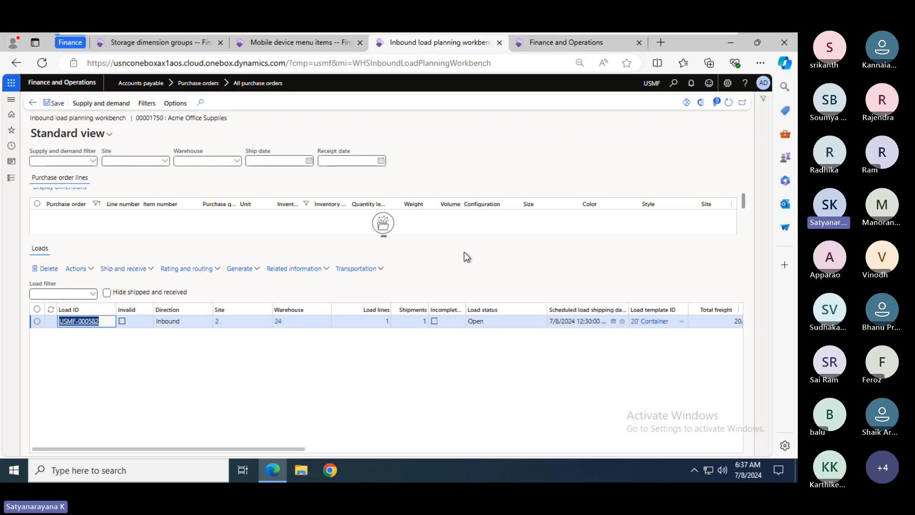
left_click(548, 44)
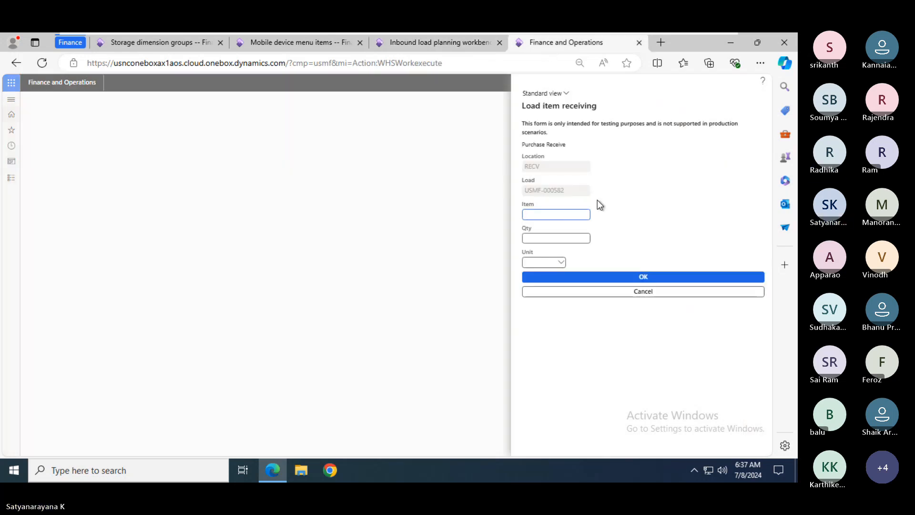
type("A0001")
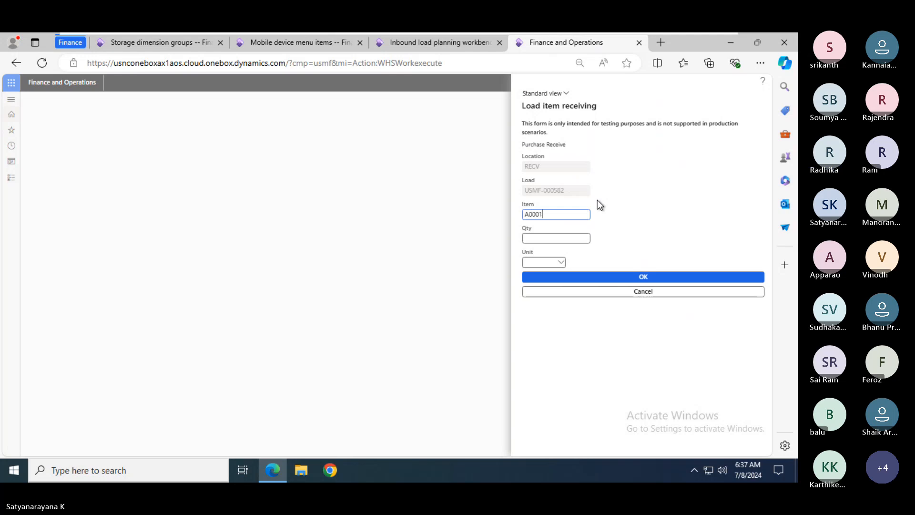
left_click(641, 279)
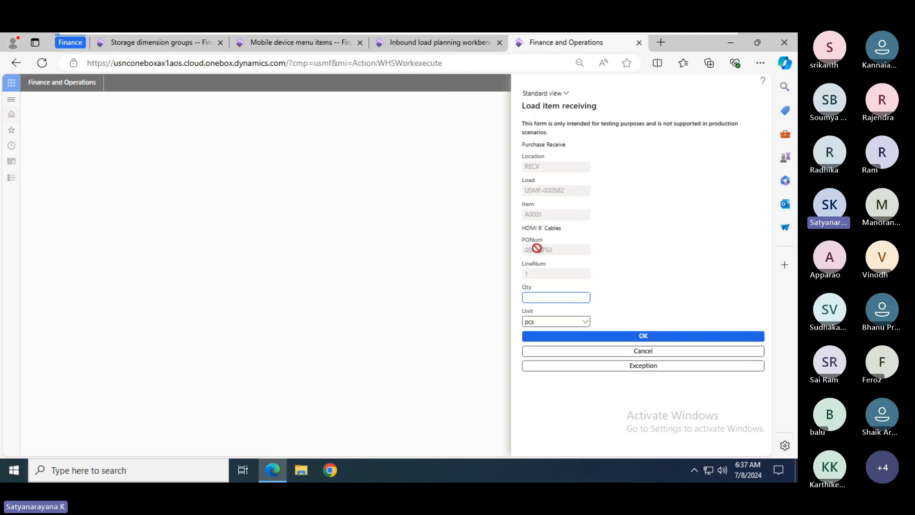
- Go back from the load planning workbench to the purchase order, check the line's quantity, and return to the receiving form
left_click(426, 41)
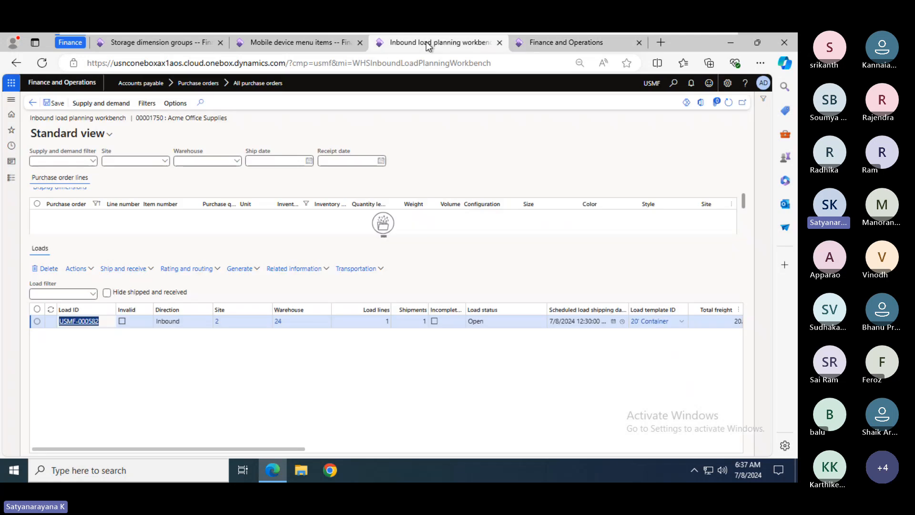
left_click(33, 103)
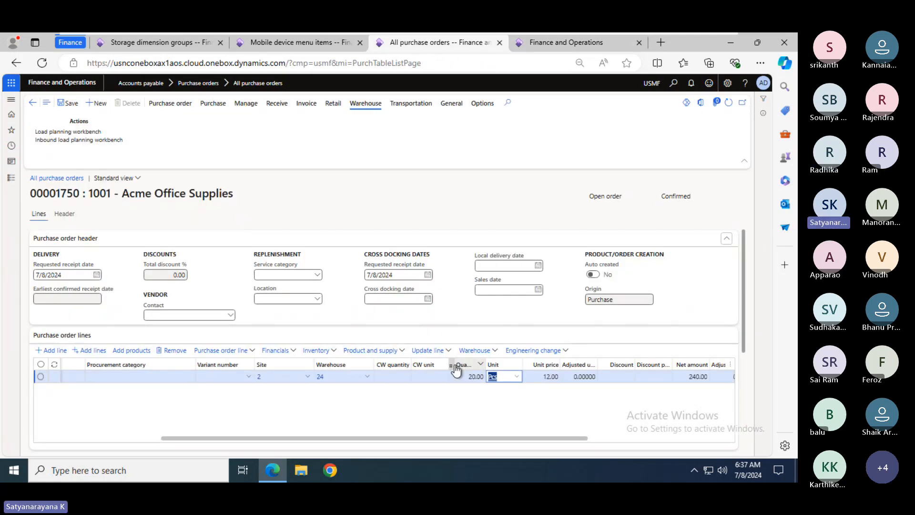
left_click(562, 43)
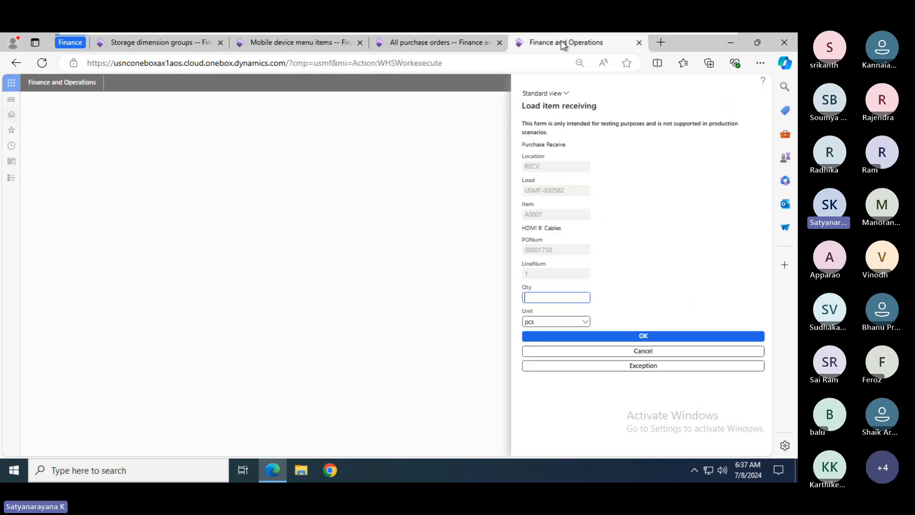
- Try to receive a quantity of 30 pcs of item A0001 against the load
type("30")
key("Tab")
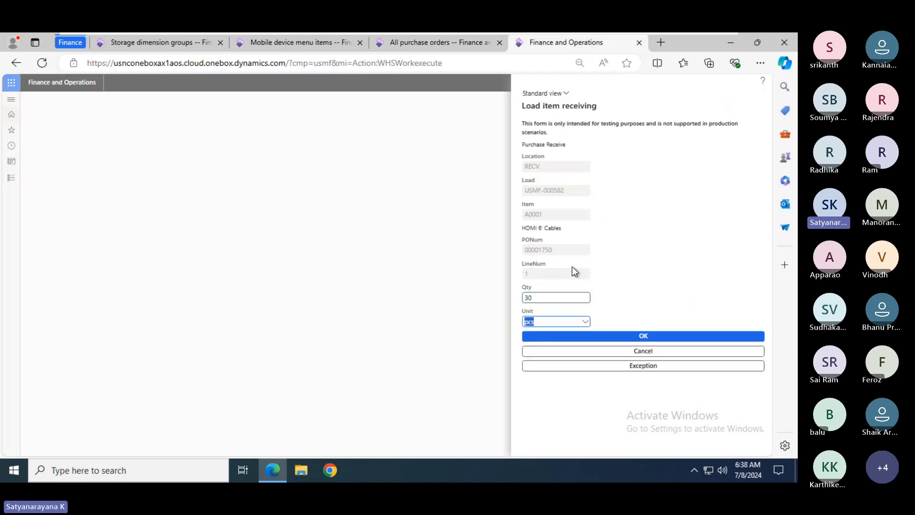
left_click(640, 337)
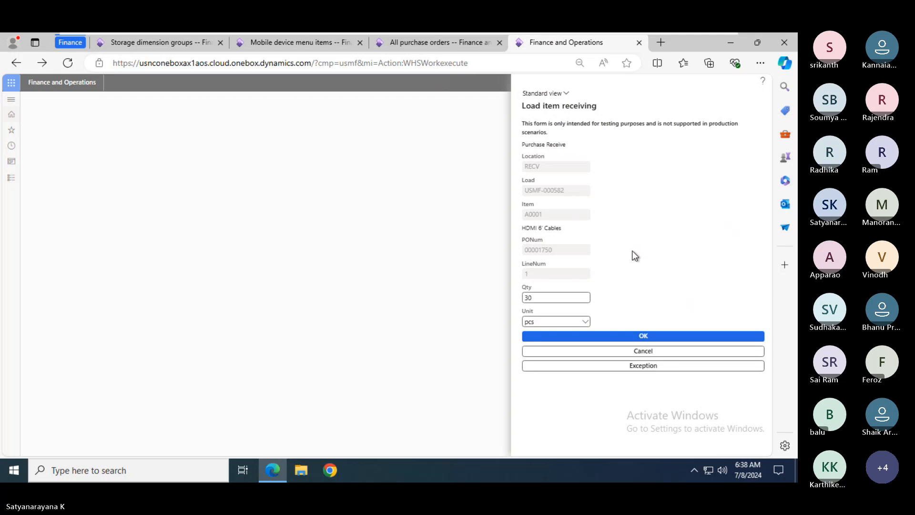
left_click(640, 337)
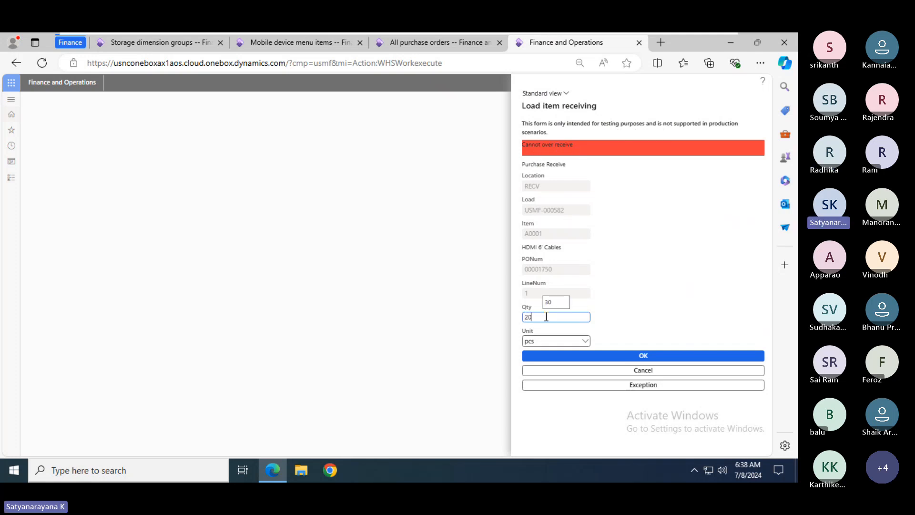
- Receive a quantity of 20 pcs of item A0001 against the load on the Load item receiving form
key("Tab")
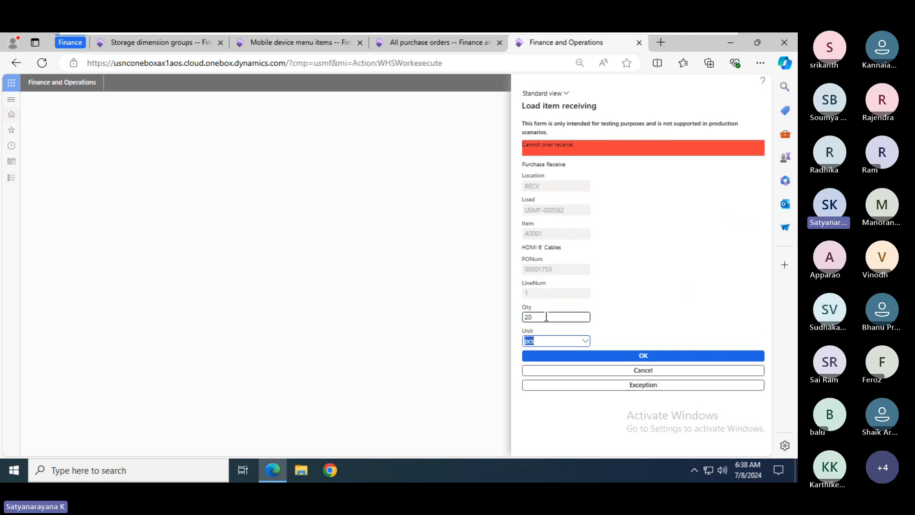
left_click(651, 356)
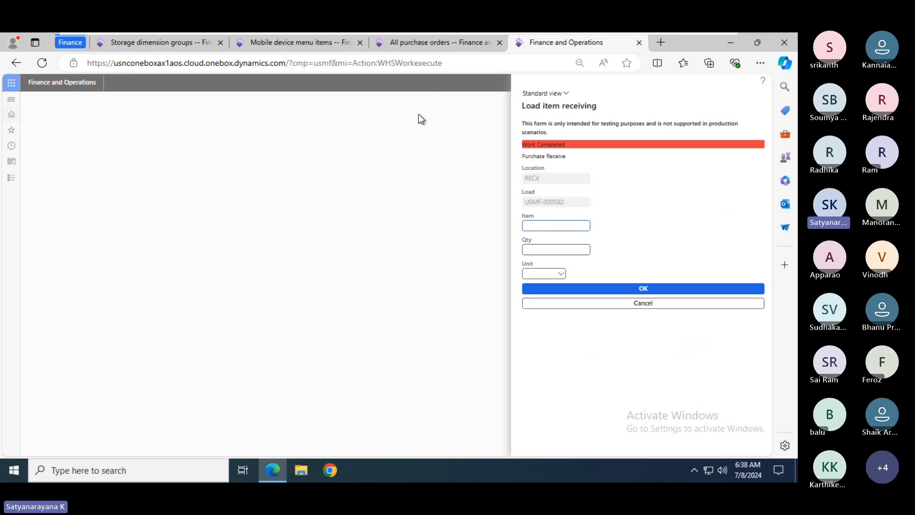
left_click_drag(567, 146, 499, 145)
left_click(608, 167)
- Refresh the purchase order and open the work details for its A0001 line
left_click(402, 42)
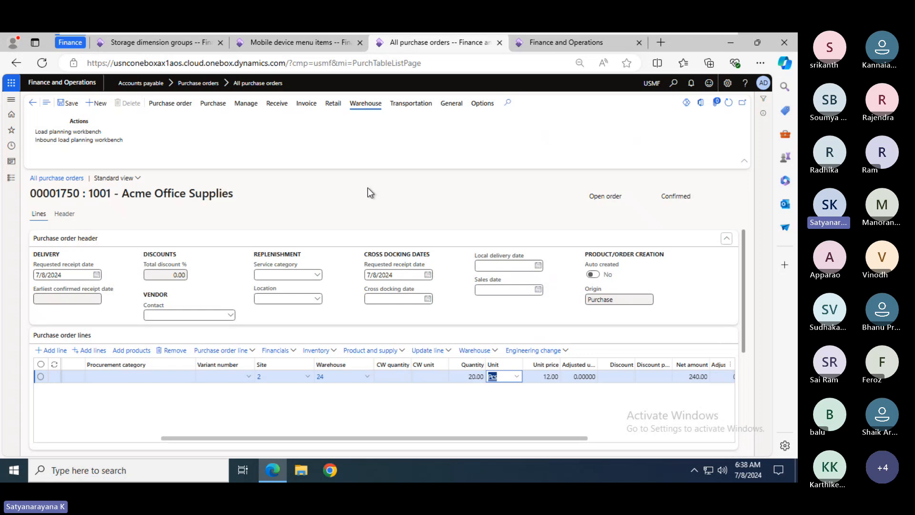
left_click(728, 104)
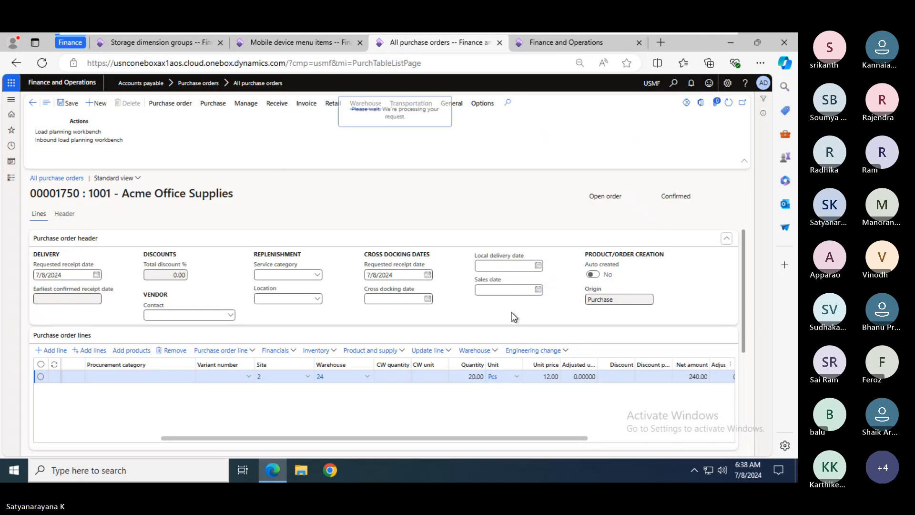
left_click(484, 350)
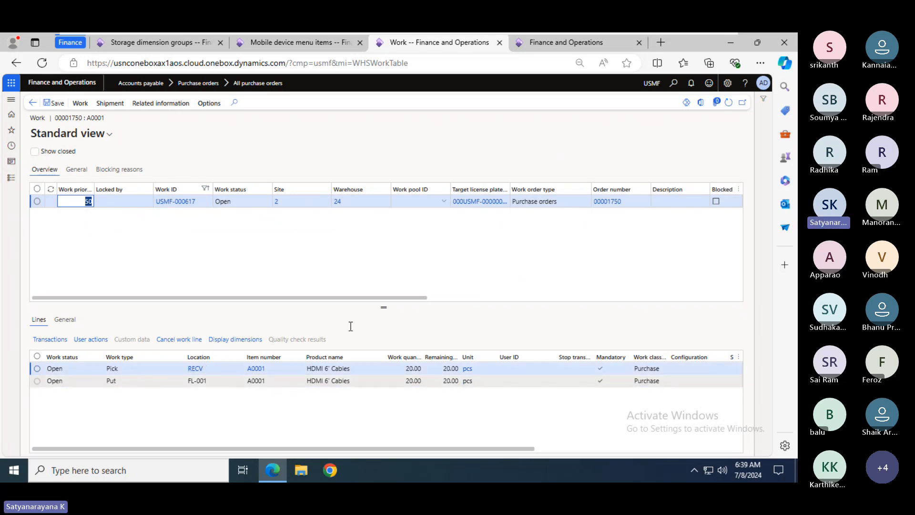
- Switch to the 8AM B114 WMS folder and view the Warehouse Layout image maximized
mouse_move(599, 33)
key("alt+Tab")
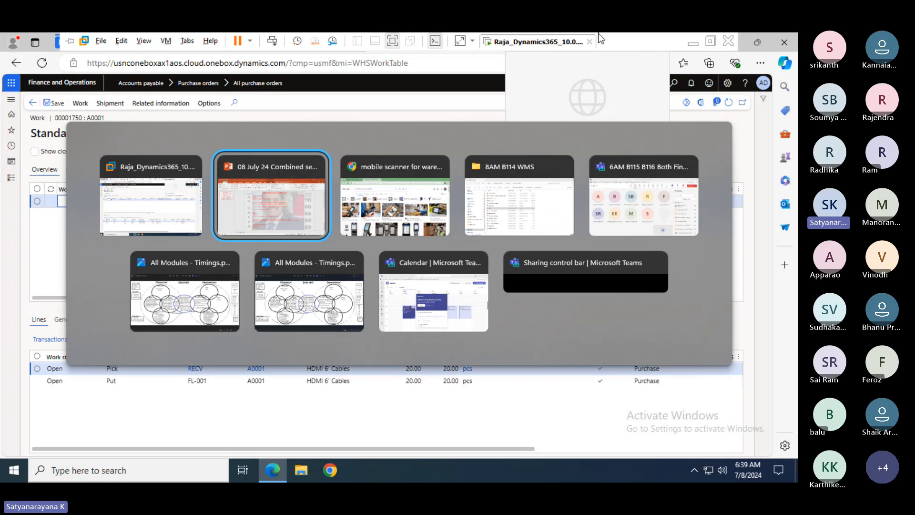
key("alt+Tab")
key("alt+Tab")
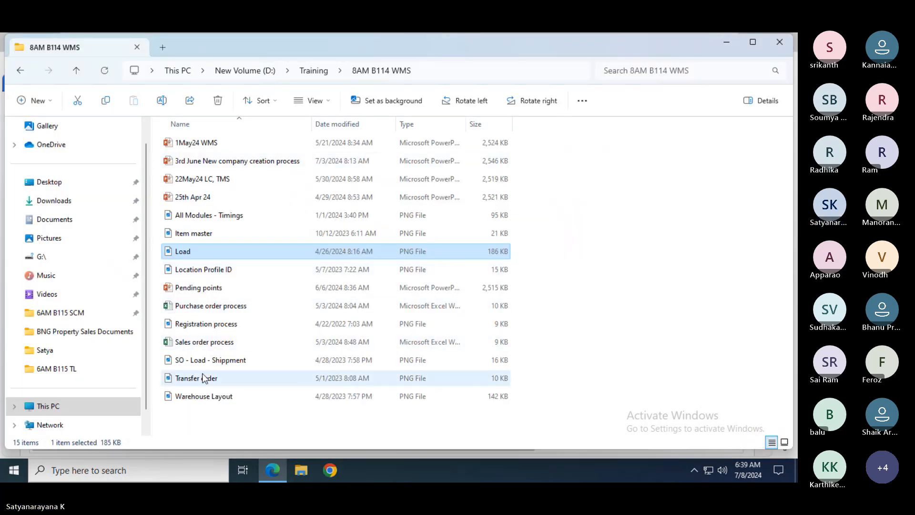
double_click(201, 396)
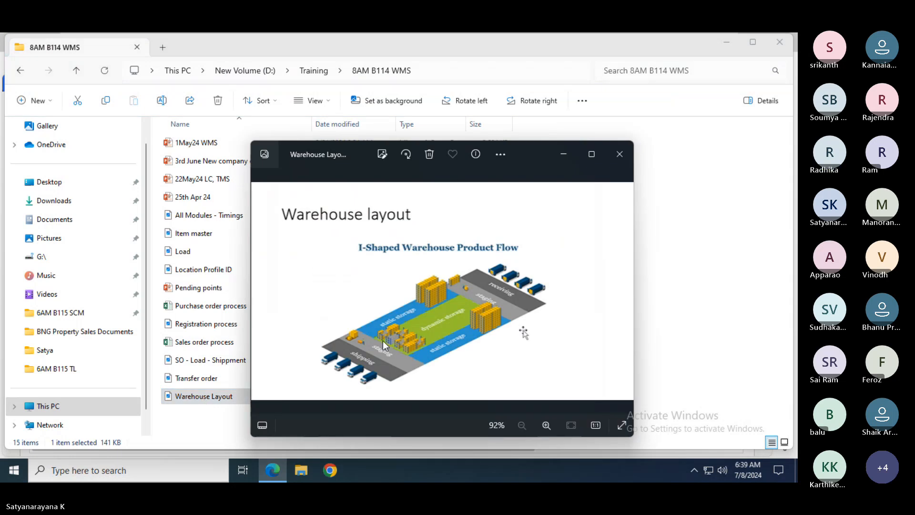
left_click(593, 154)
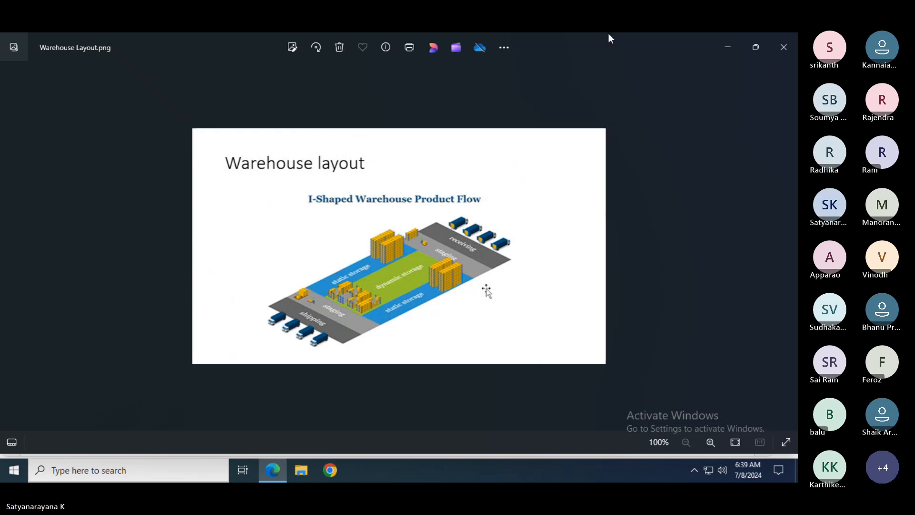
- Return to Dynamics 365 and open the Location directives setup of Warehouse management in place of the mobile device menu items
key("alt+Tab")
key("alt+Tab")
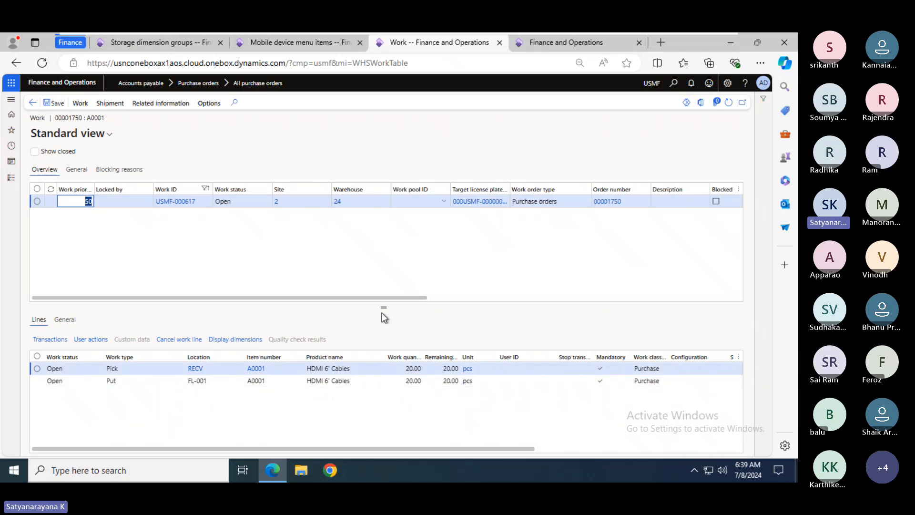
left_click(287, 47)
left_click(10, 177)
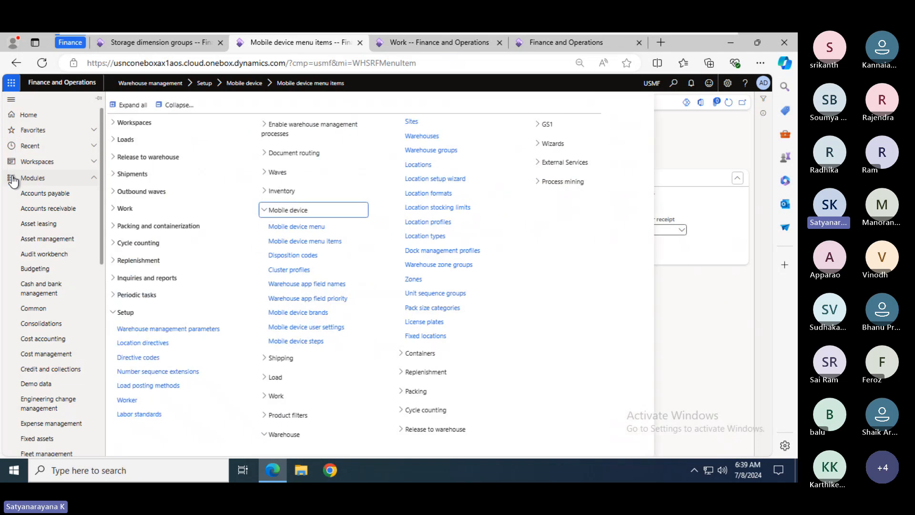
left_click(141, 342)
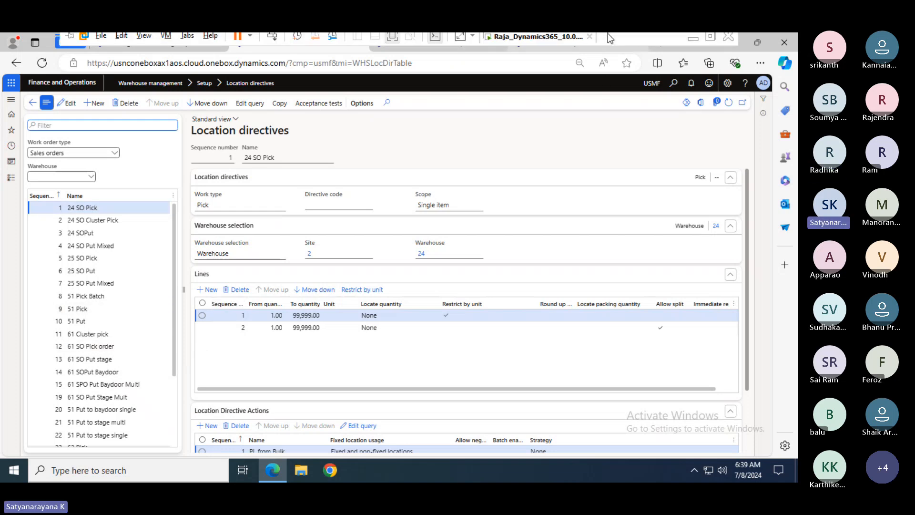
- Switch to the PowerPoint presentation, duplicate the Advanced warehouse management slide and clear all the text on the copy
key("alt+Tab")
key("alt+Tab")
key("alt+Tab")
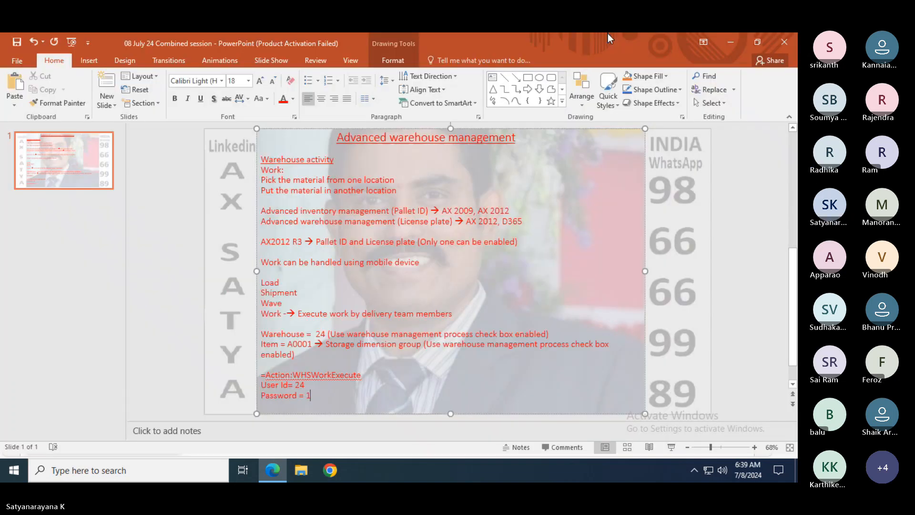
right_click(74, 162)
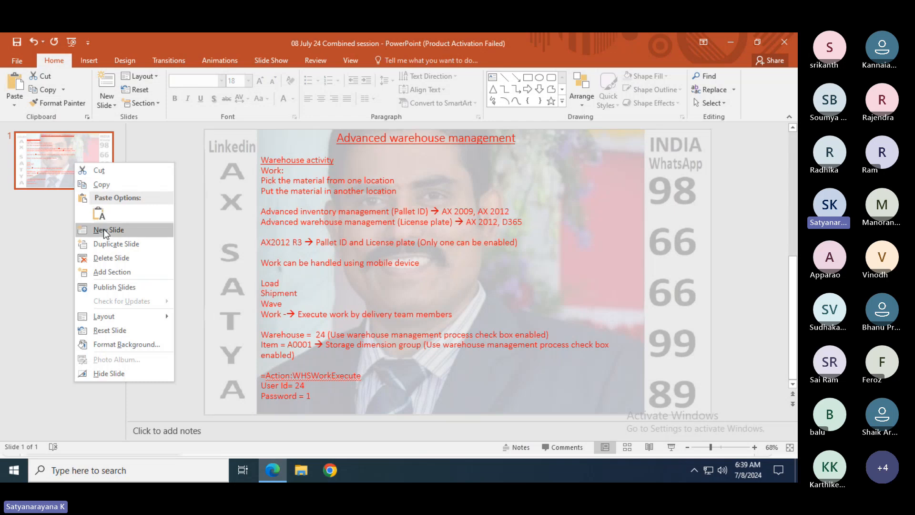
left_click(109, 239)
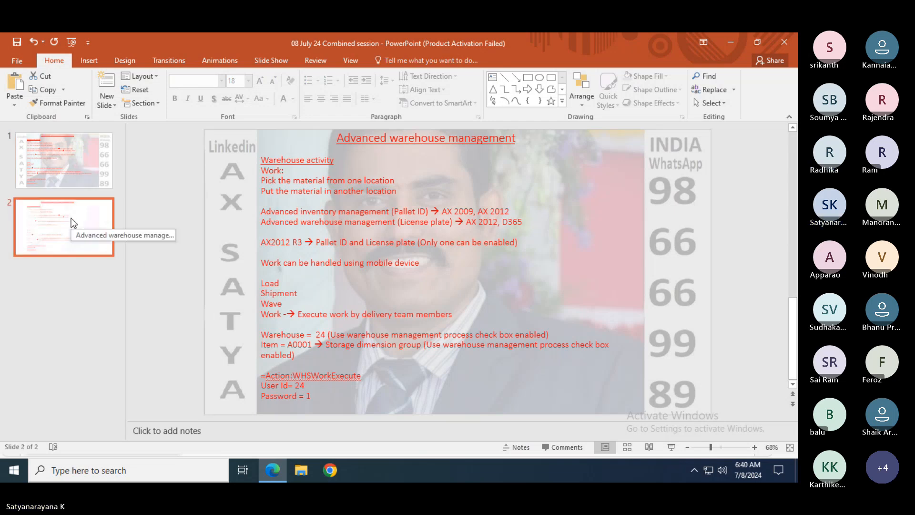
left_click(362, 232)
key("ctrl+a")
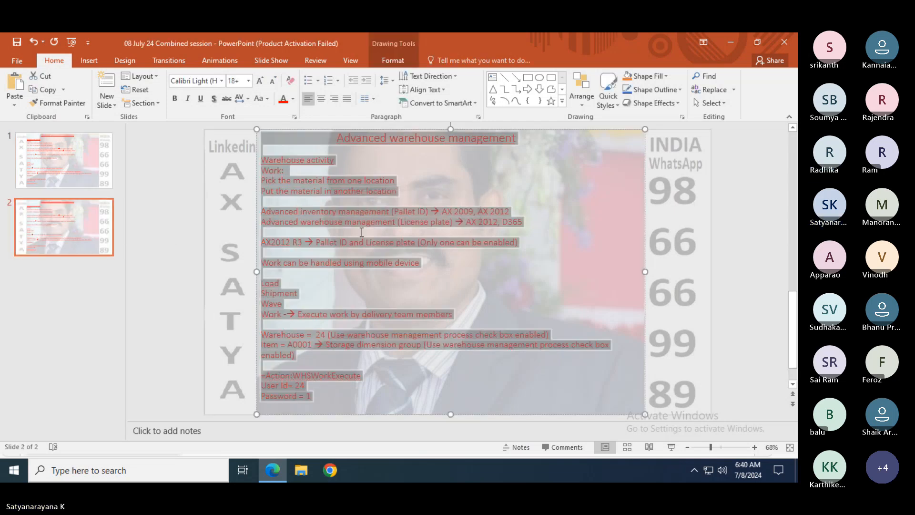
key("Delete")
- Write "Finance – Accounting structure (Brain)" as the new slide's first line, correcting the spelling of "structure"
type("Fin")
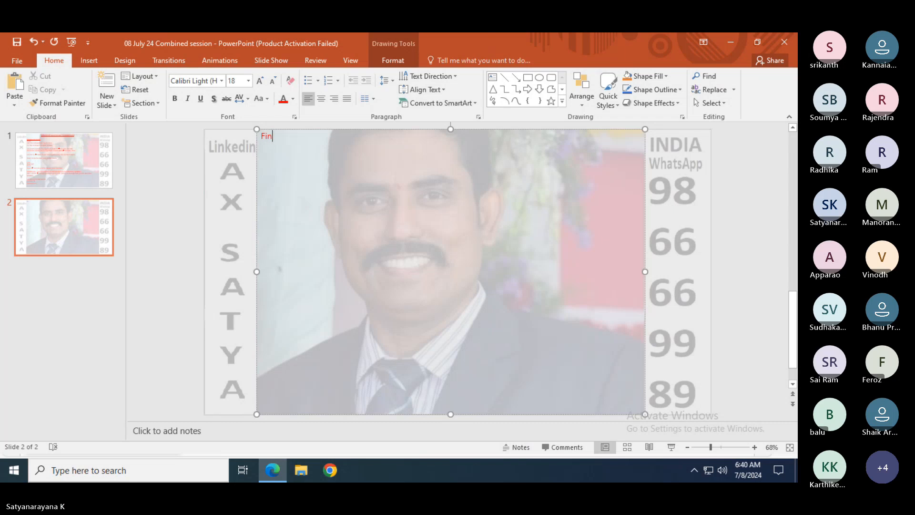
type("ance - ")
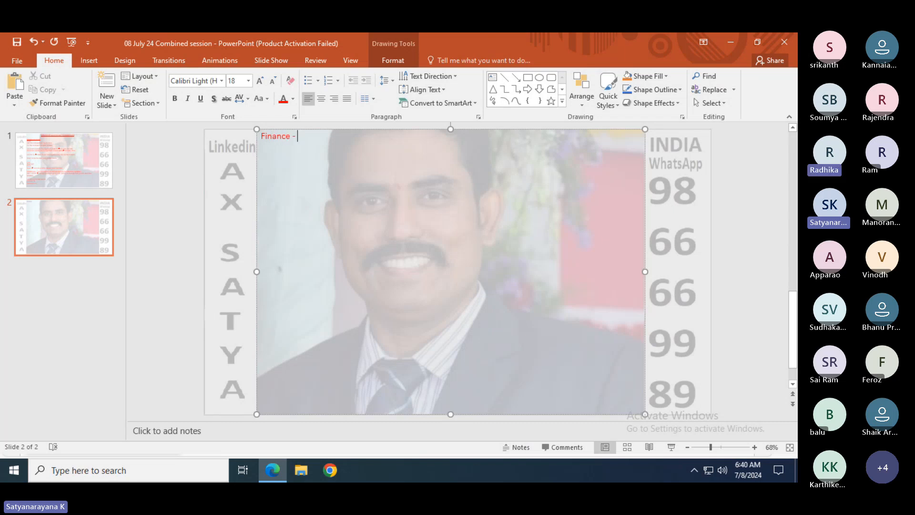
type("Acco")
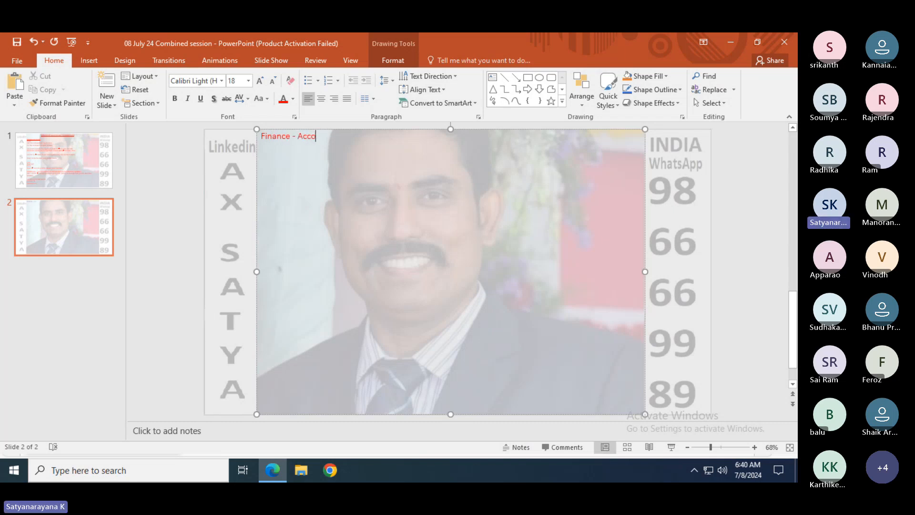
type("unting structrue")
left_click_drag(385, 137, 261, 137)
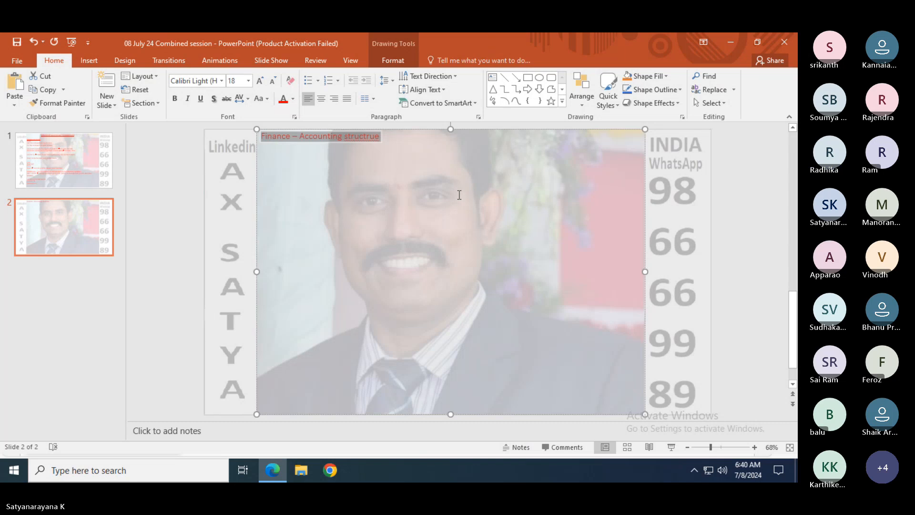
left_click(390, 157)
right_click(356, 138)
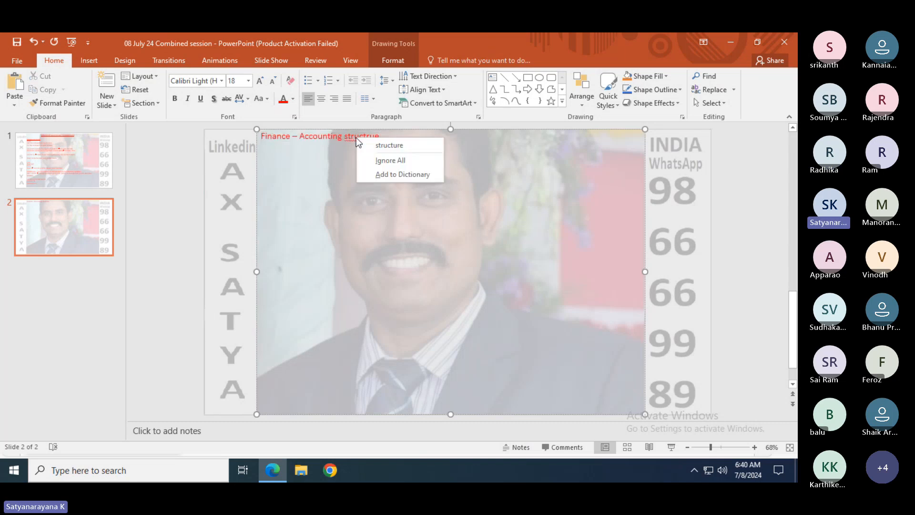
left_click(397, 146)
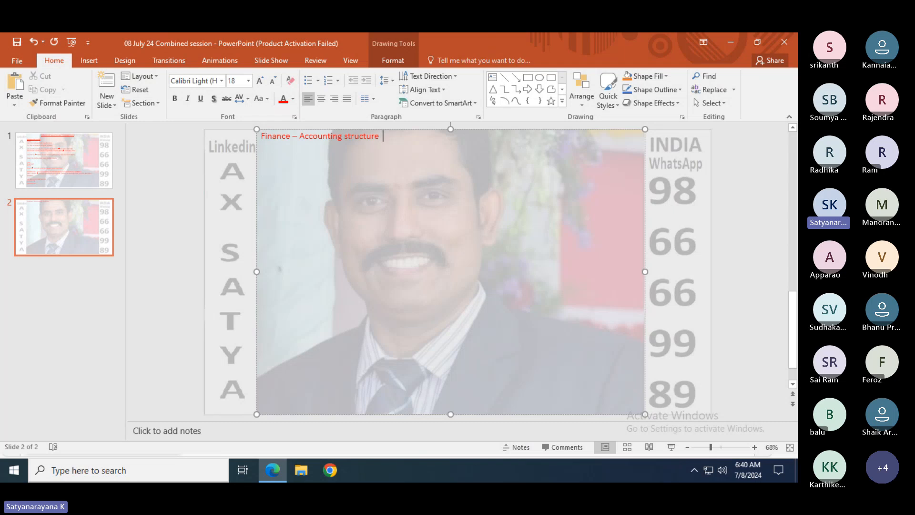
type("(Brain)")
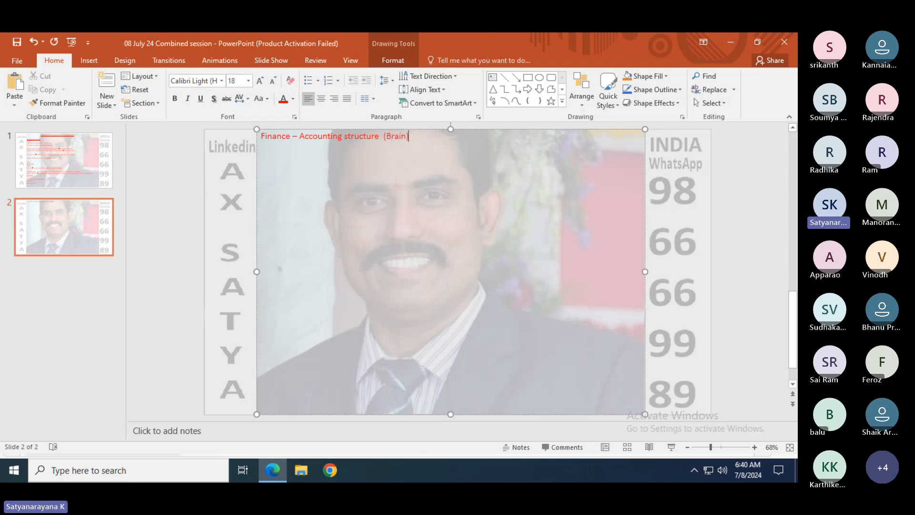
- Add a second line "Ledger (Head)", indented beneath "Accounting structure"
key("Return")
type("Ledger -")
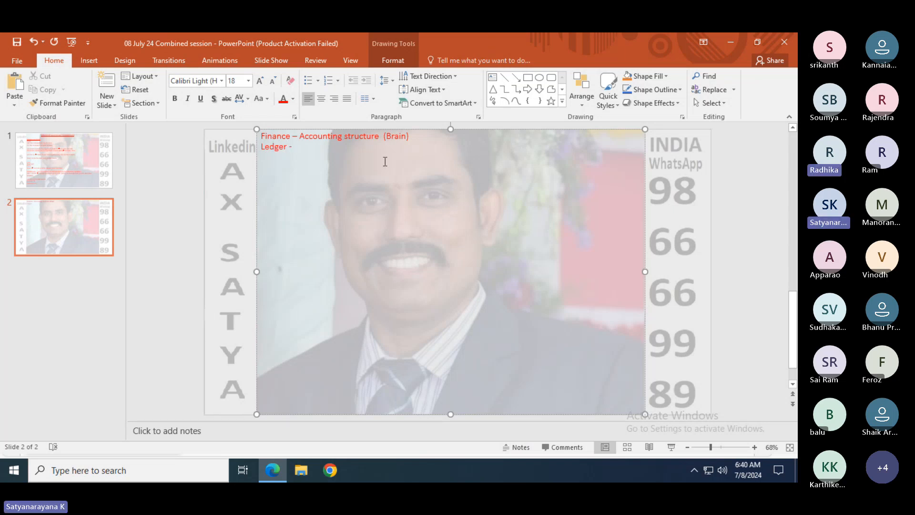
key("Home")
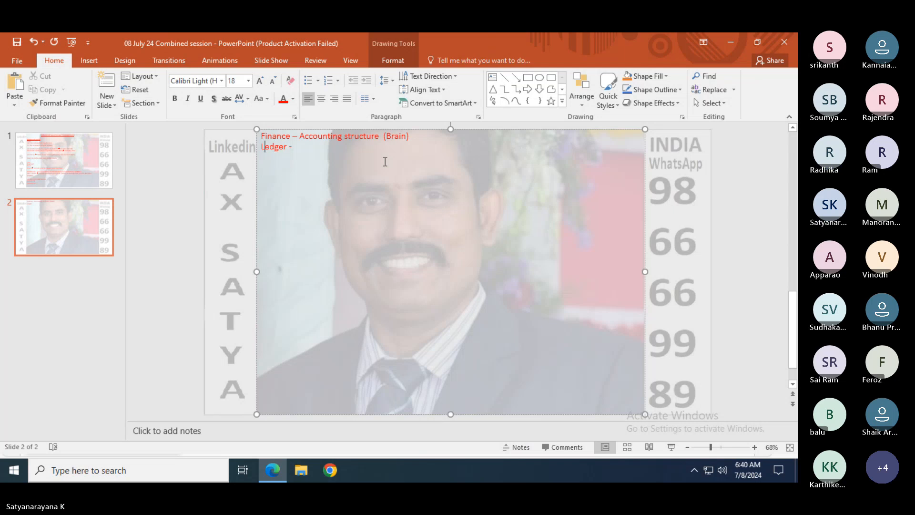
key("Tab")
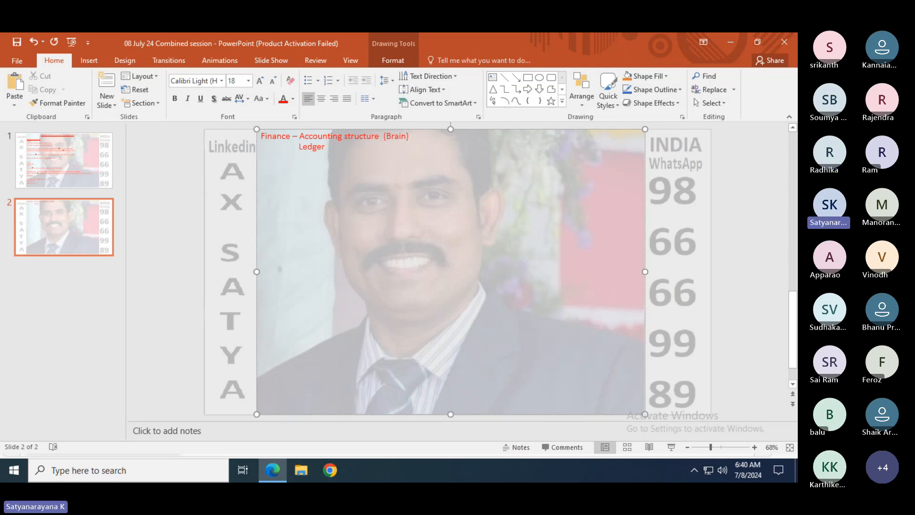
type("(Head")
type(")")
- Add the line "Trade & Logistics – Item model group (Heart)" and start the following line with "Warehouse"
type("Tr")
type("ade & Lo")
type("gistic")
type("s -")
type(" Ite")
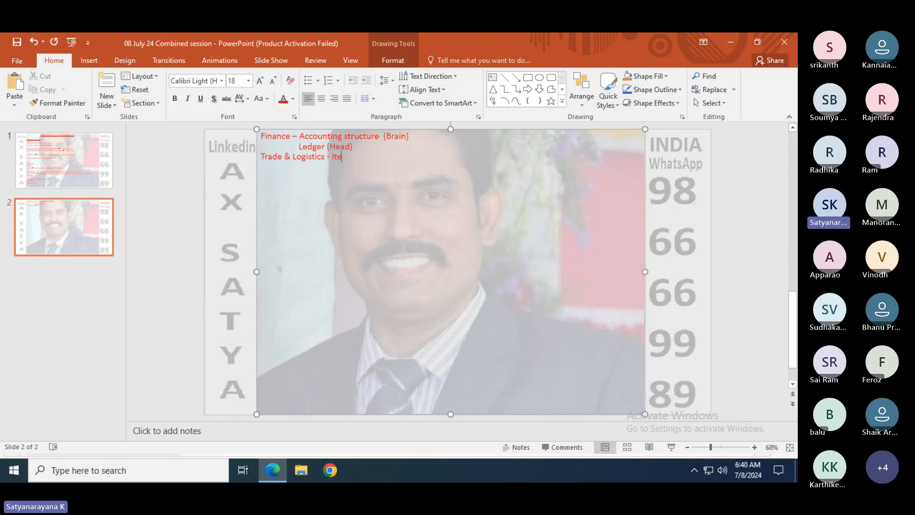
type("m mdo")
key("BackSpace")
key("BackSpace")
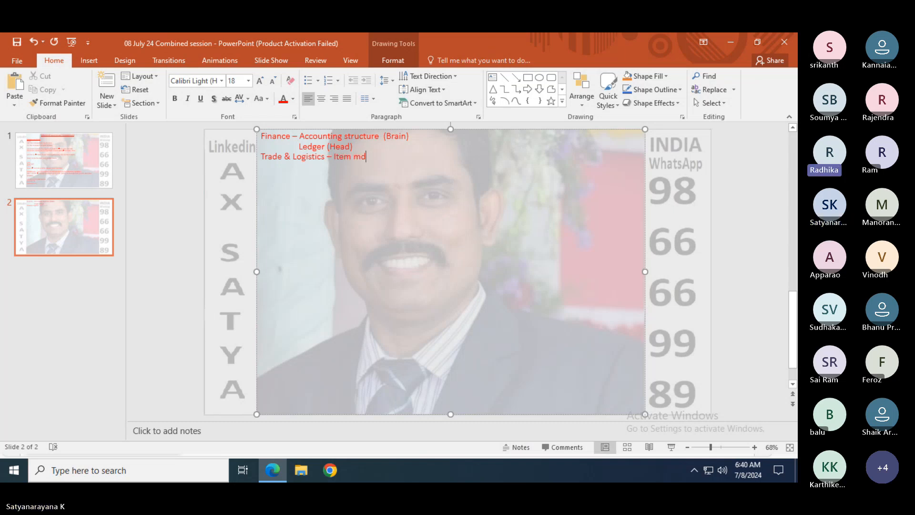
type("odel group (")
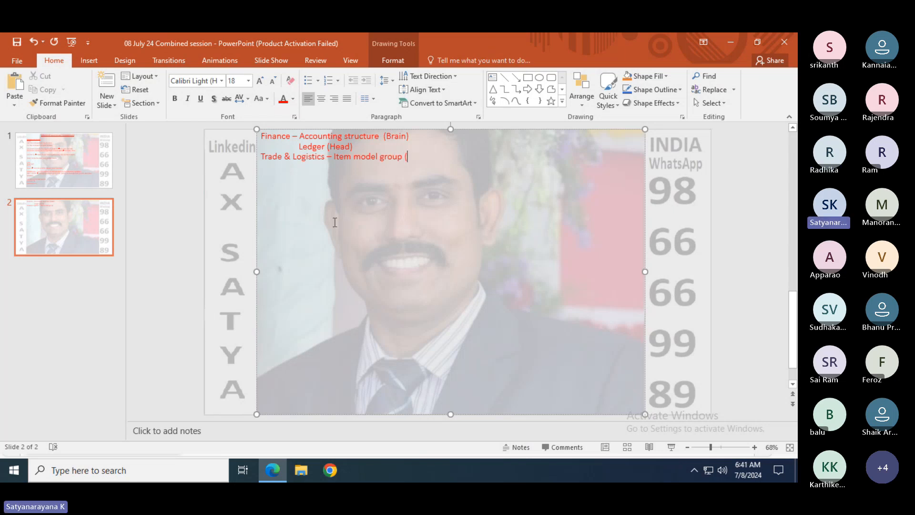
type("Heart)")
key("Return")
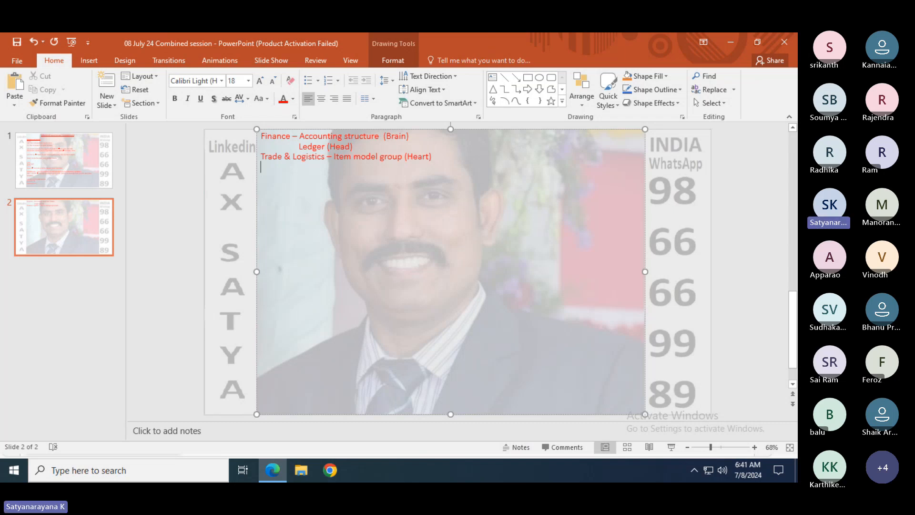
type("Warehouse")
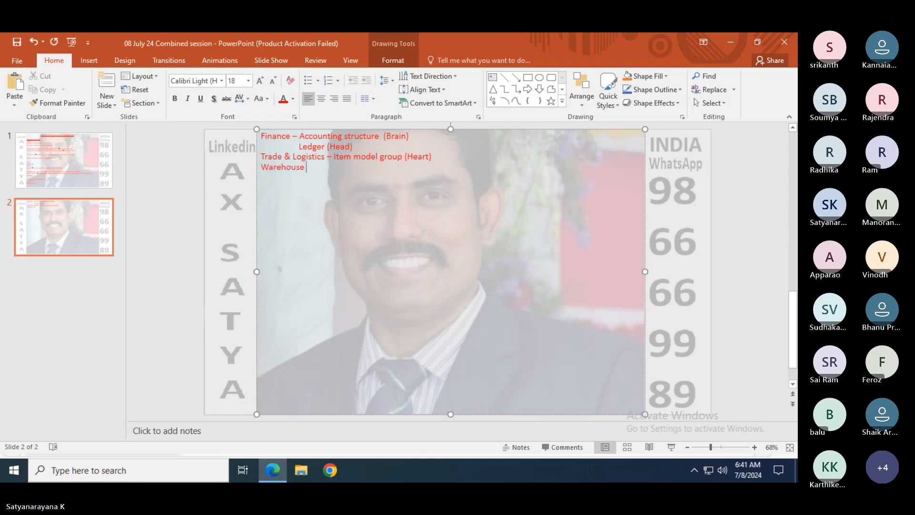
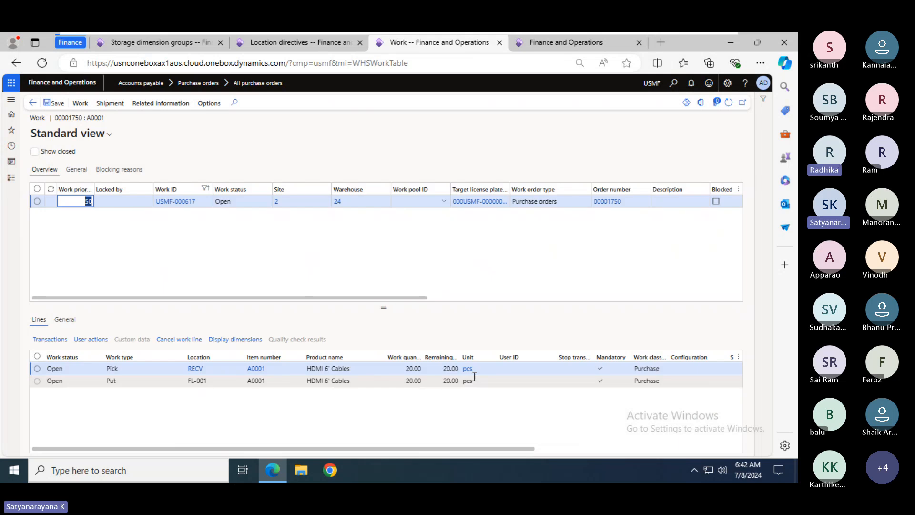
- Switch to Chrome and show the Google image results for "pallet and forklift"
mouse_move(474, 376)
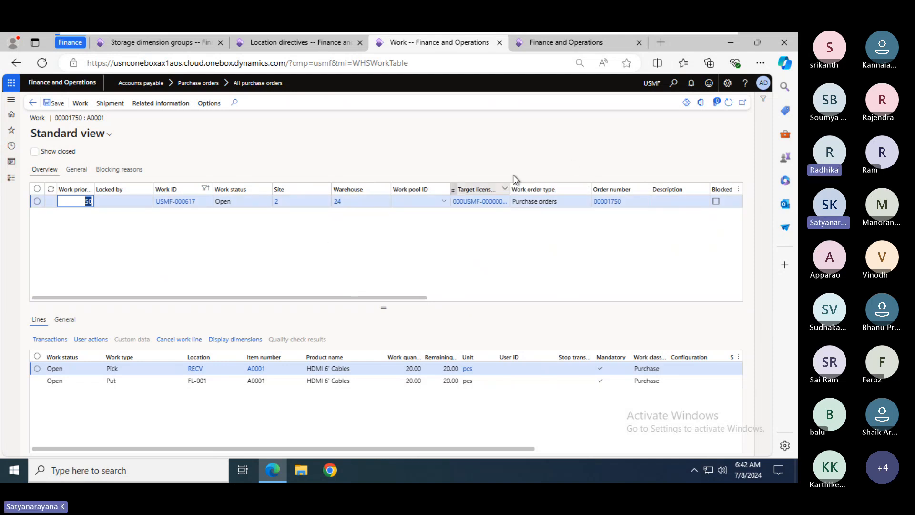
mouse_move(577, 33)
key("alt+Tab")
key("alt+Tab")
key("alt+Tab")
key("alt+Tab")
key("alt+Tab")
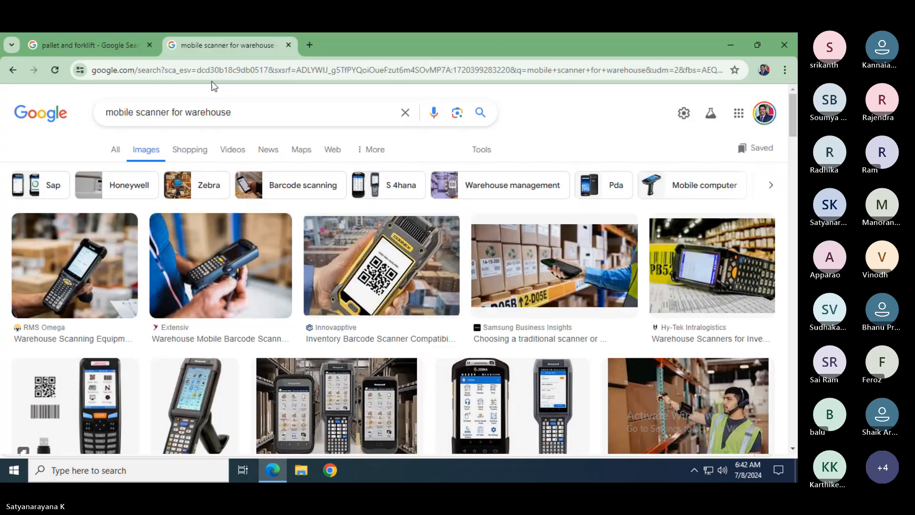
left_click(95, 44)
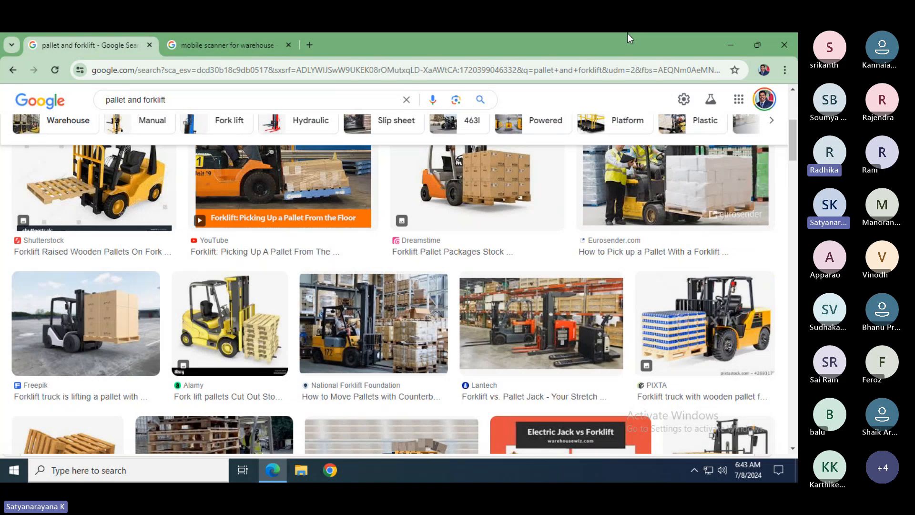
- Switch to Dynamics 365, copy work ID USMF-000617, leave load item receiving and enter the ID under Purchase Put-away
key("alt+Tab")
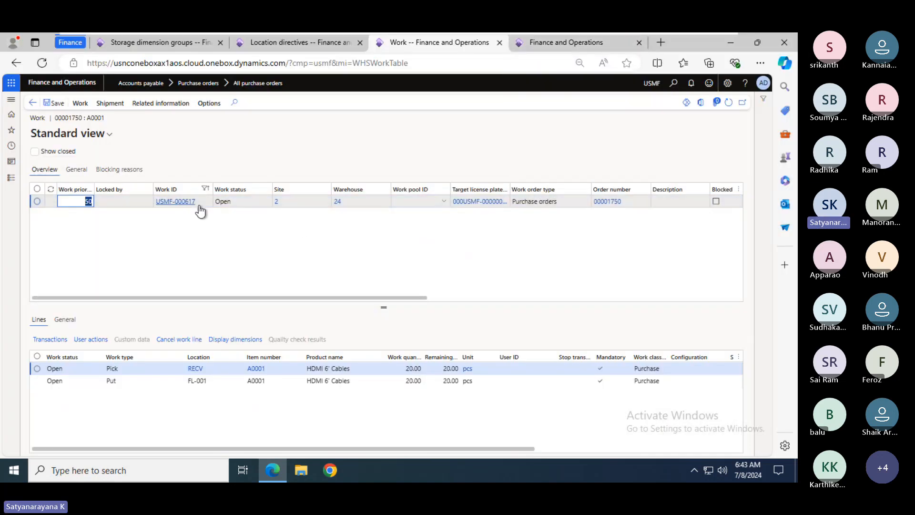
left_click_drag(199, 203, 153, 208)
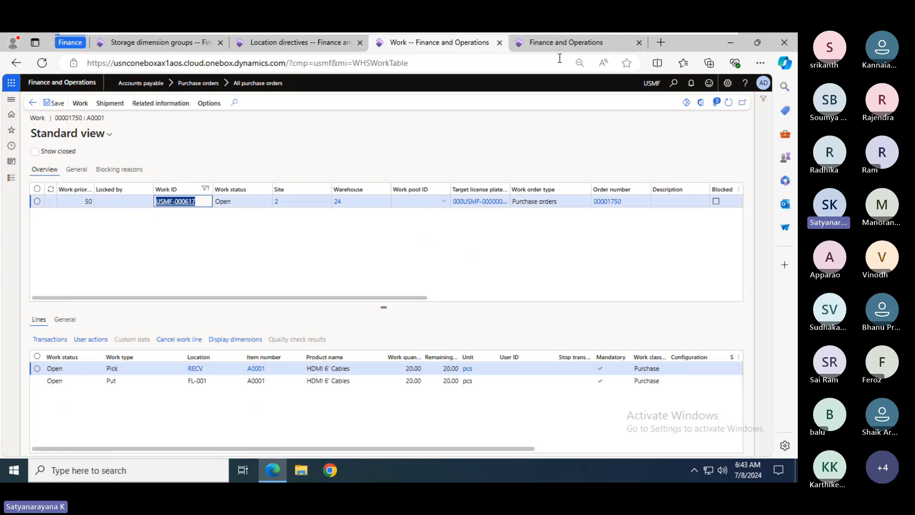
left_click(558, 42)
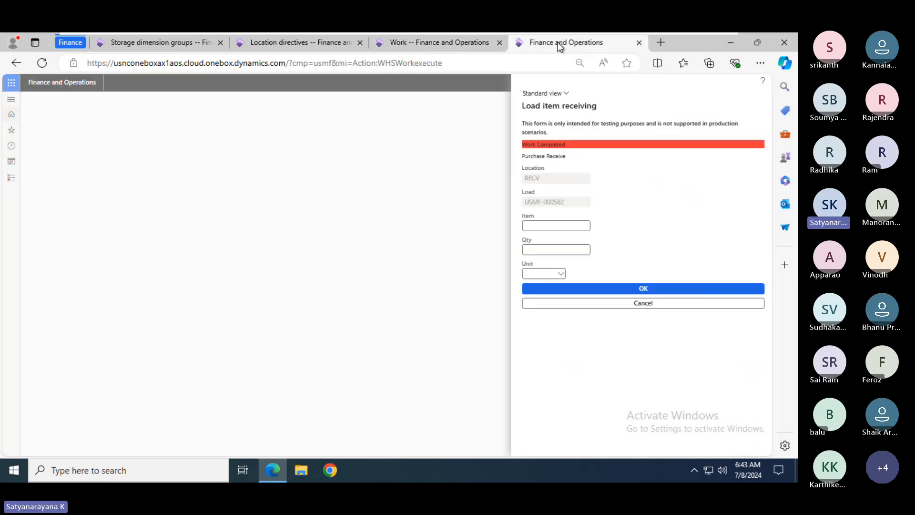
left_click(632, 305)
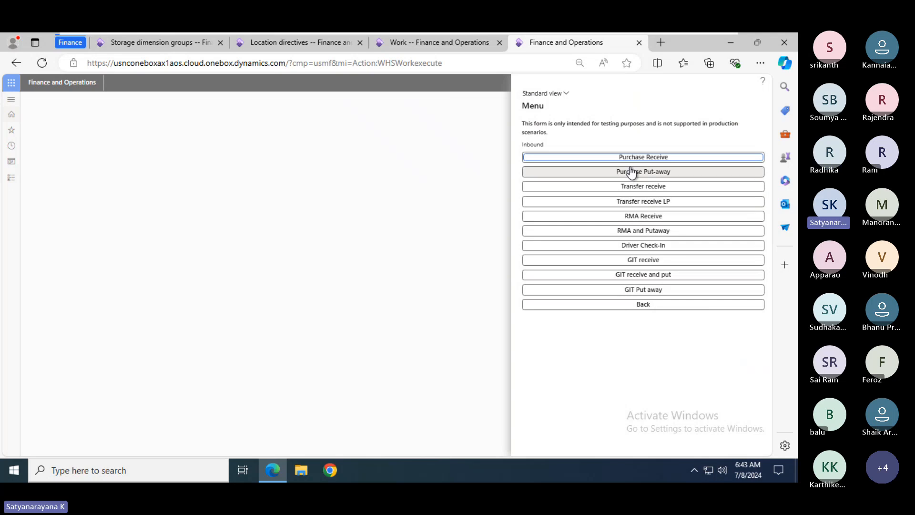
left_click(630, 174)
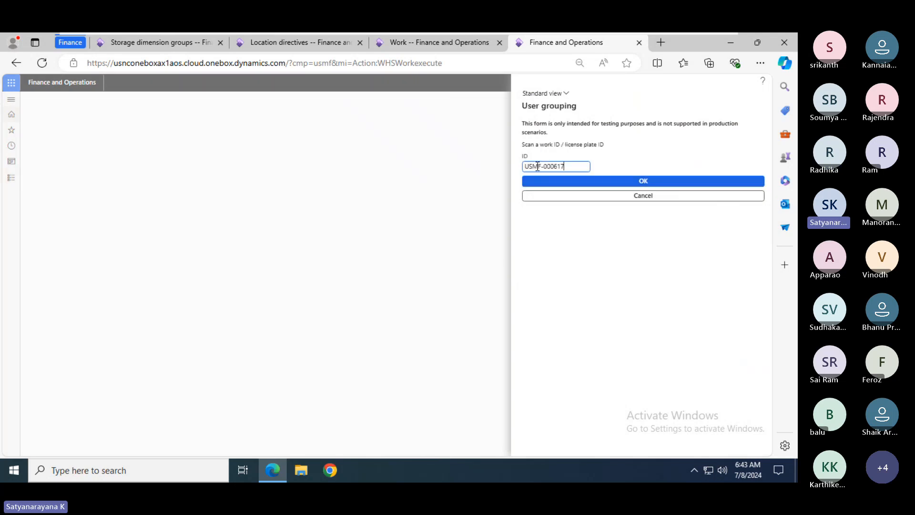
- Submit the scanned work ID for put-away and refresh the Work page to check the work status
left_click(401, 48)
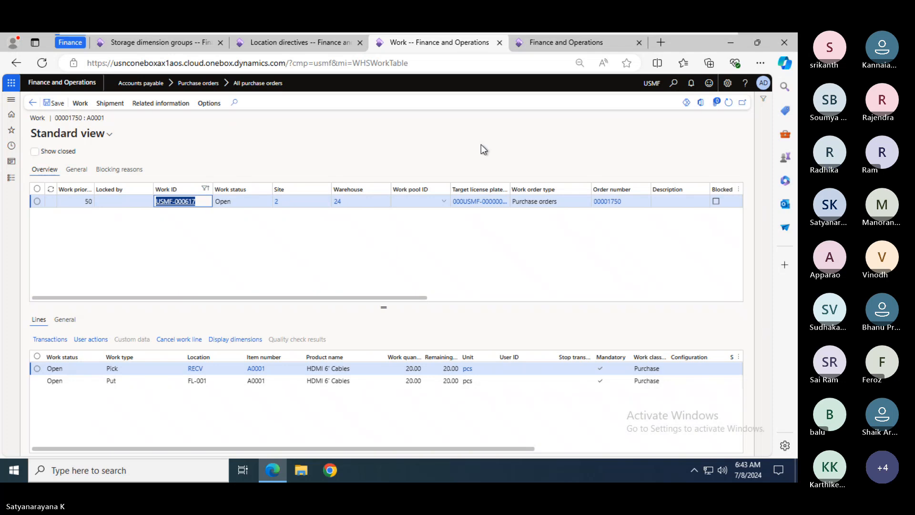
left_click(548, 45)
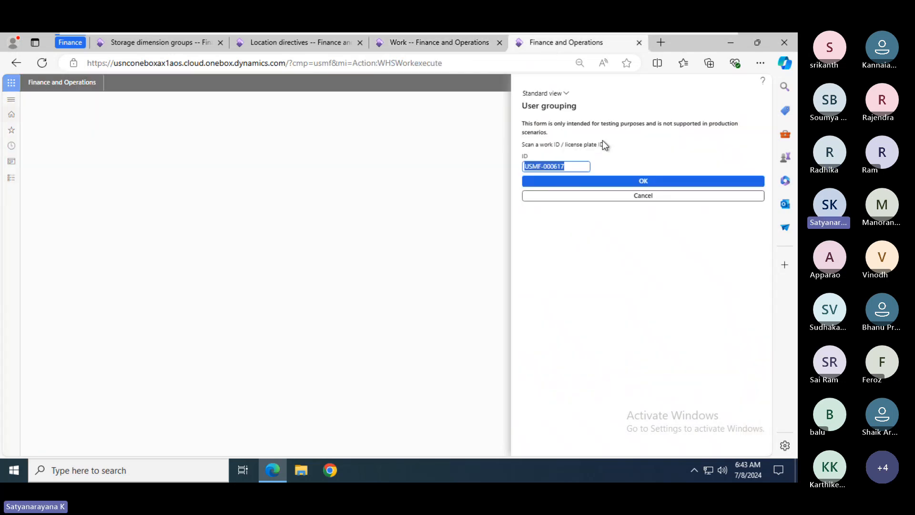
left_click(643, 182)
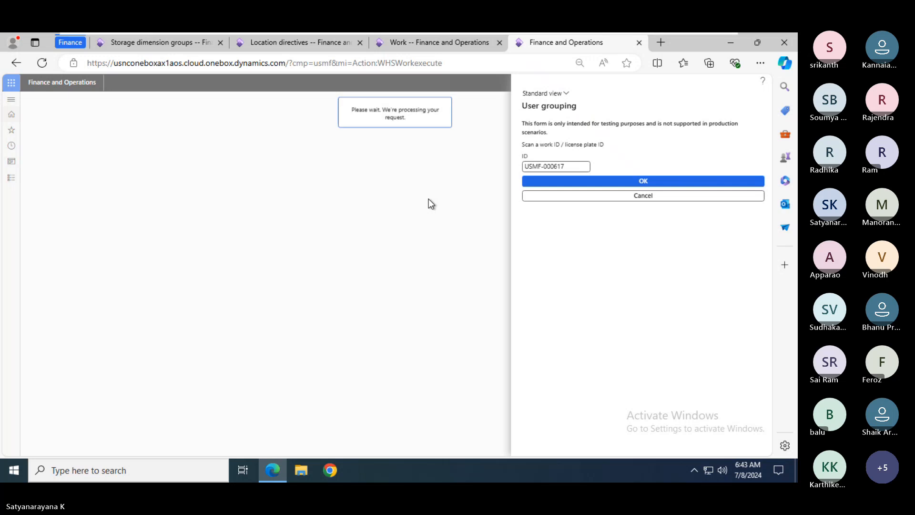
left_click(419, 42)
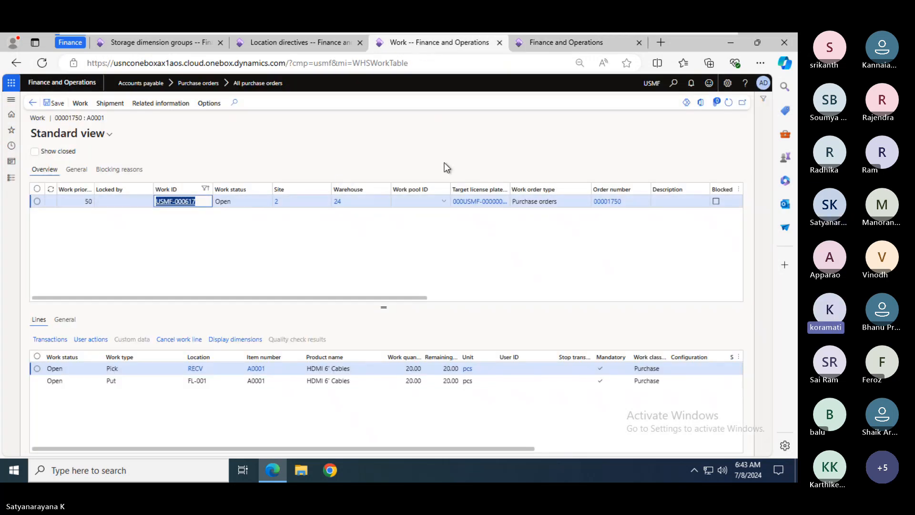
left_click(727, 106)
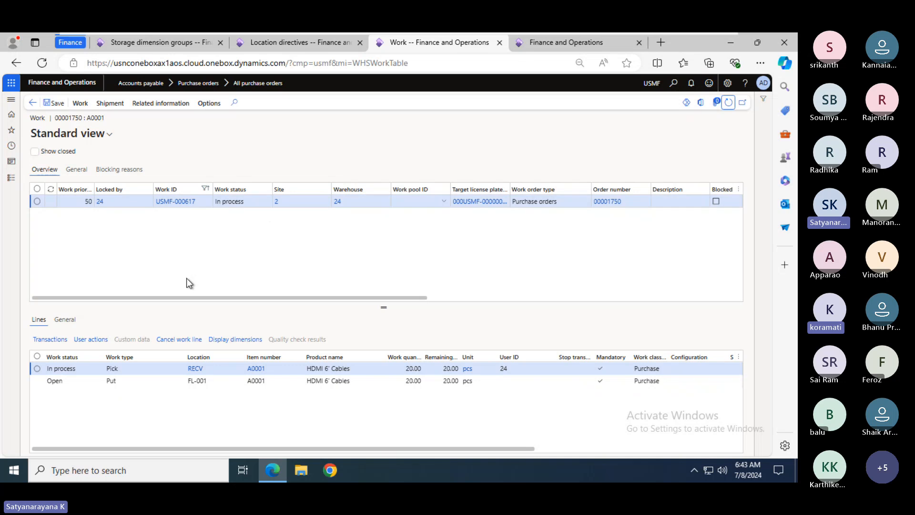
mouse_move(610, 33)
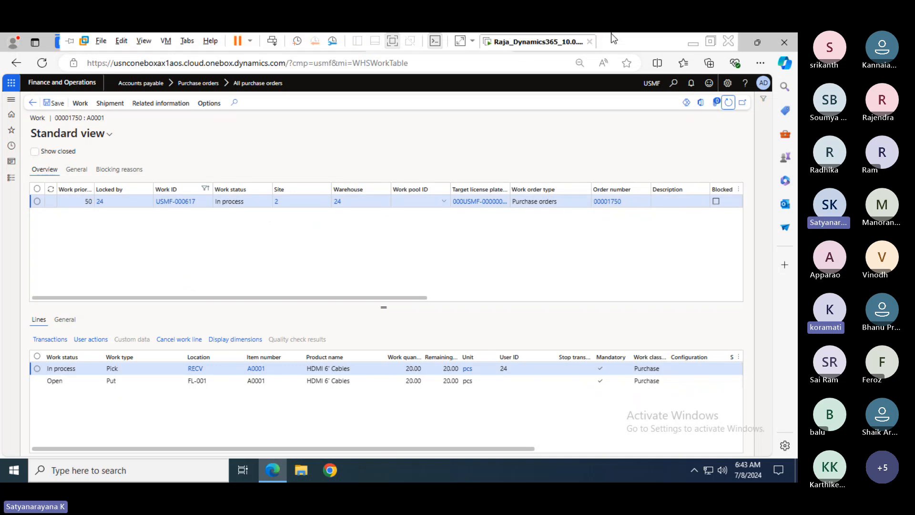
key("alt+Tab")
key("alt+Tab")
key("alt+Tab")
key("alt+Tab")
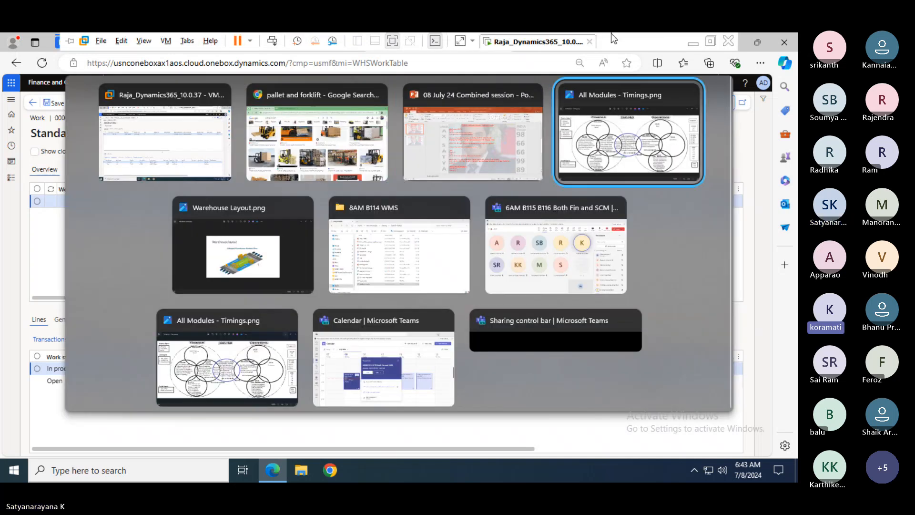
key("alt+Tab")
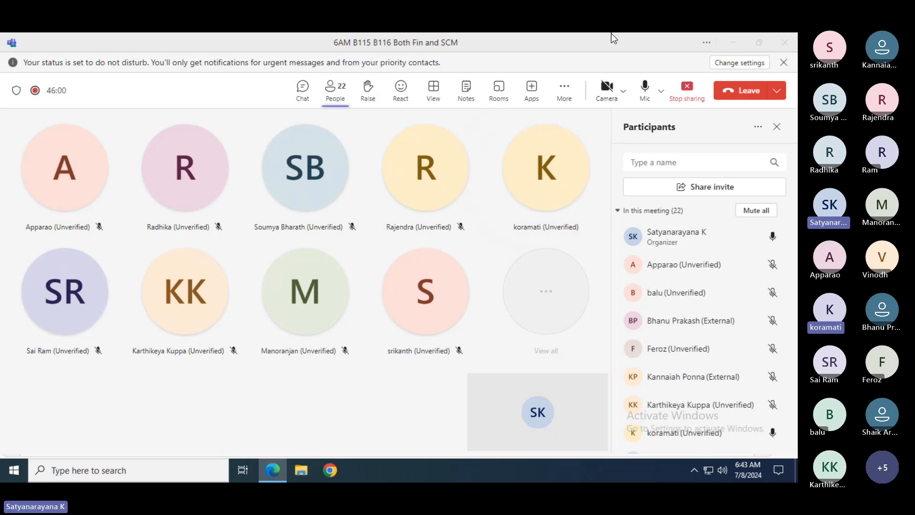
key("alt+Tab")
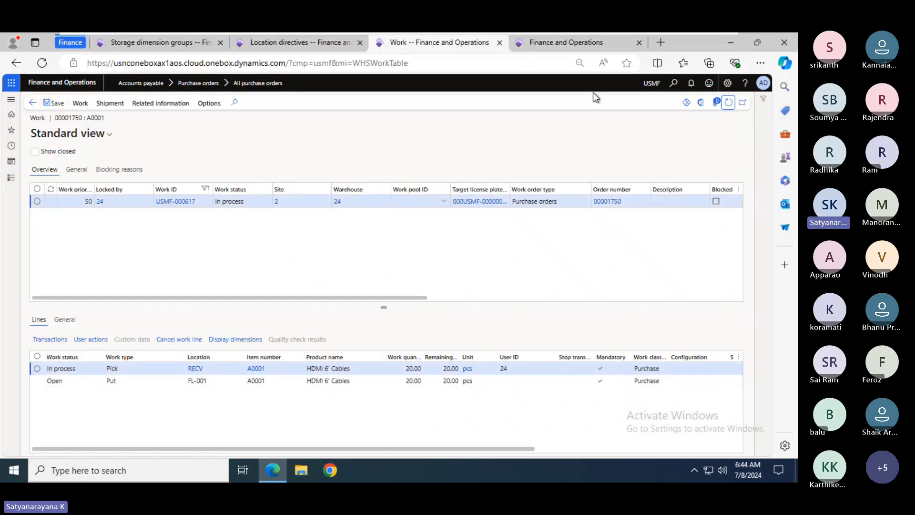
- Confirm the pick of 20 pcs of item A0001 from location RECV and refresh the work lines
left_click(575, 44)
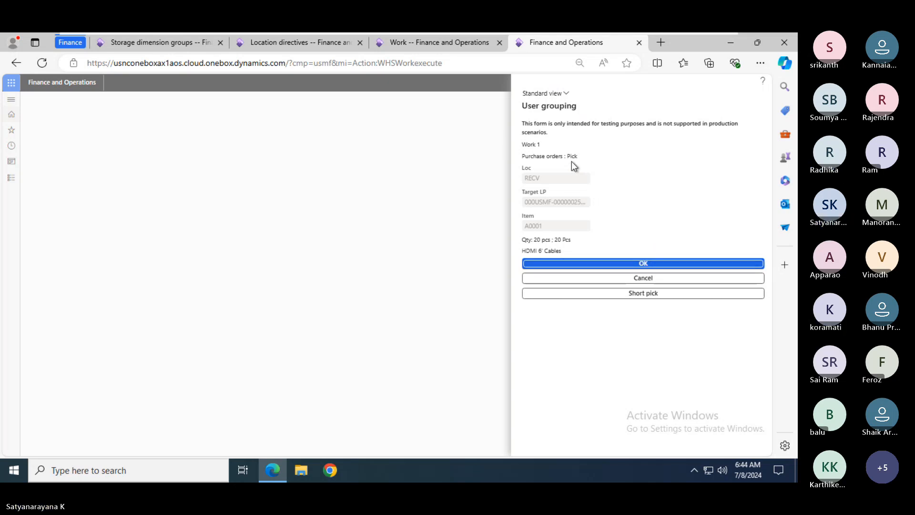
left_click(640, 266)
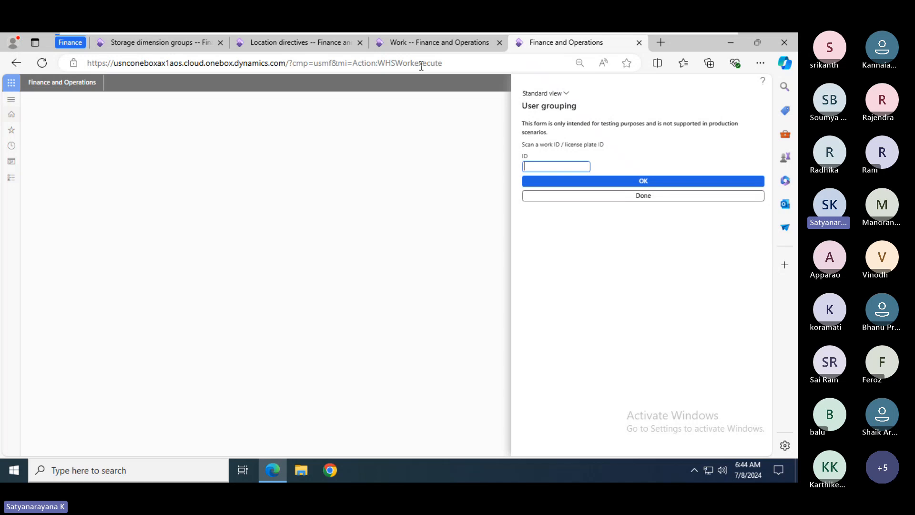
left_click(402, 44)
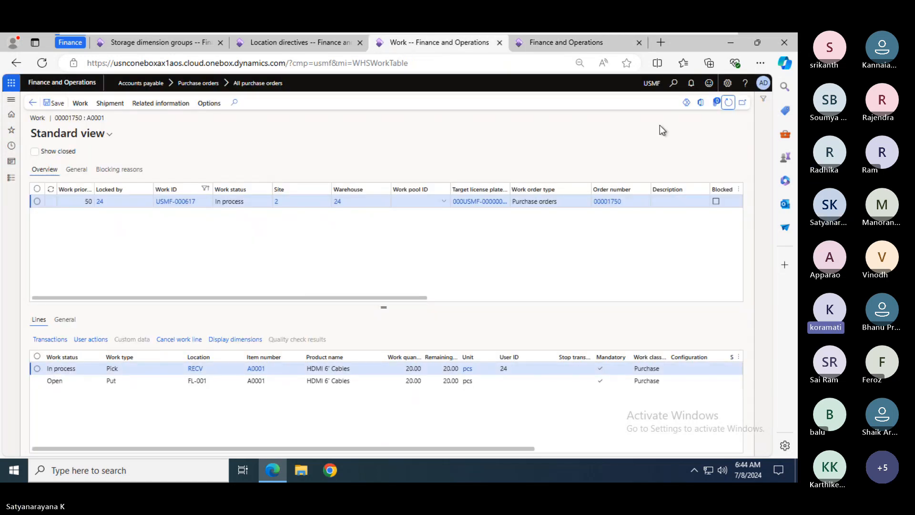
left_click(728, 104)
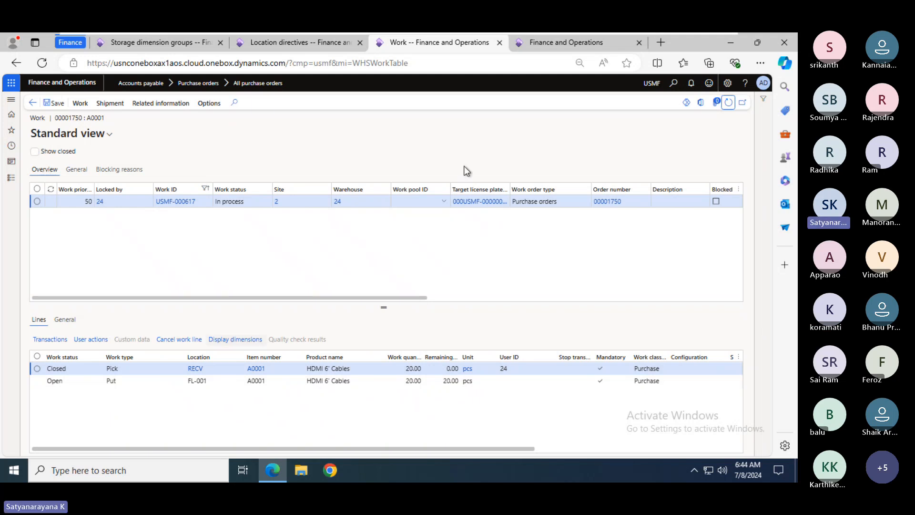
- Finish scanning work IDs to proceed to the put for item A0001, and refresh the work lines
left_click(556, 43)
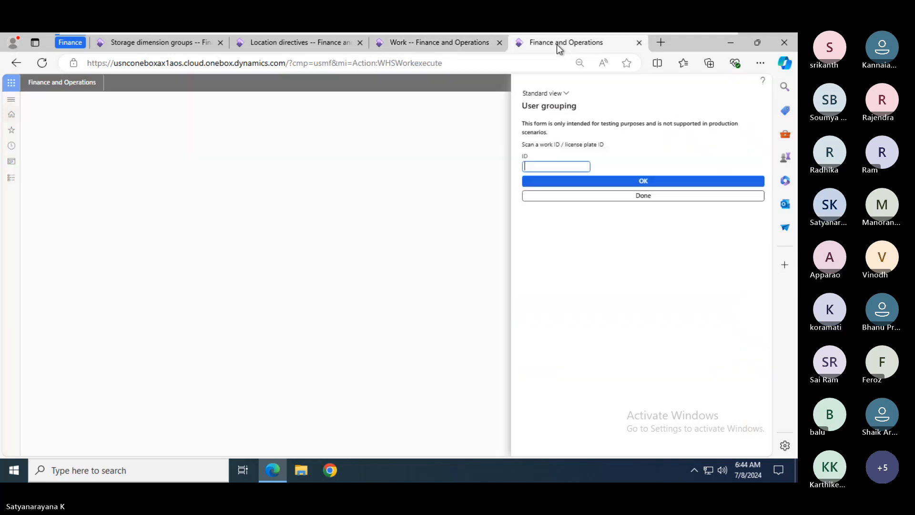
left_click(641, 196)
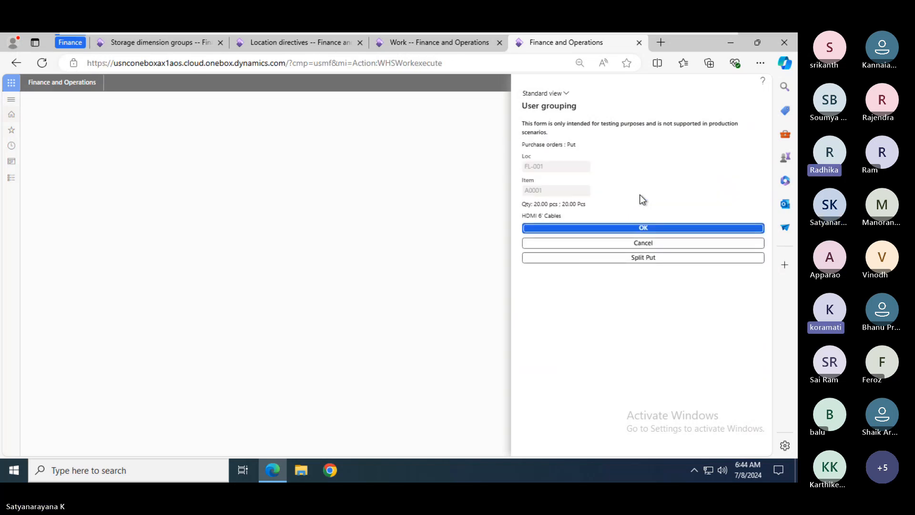
left_click(439, 43)
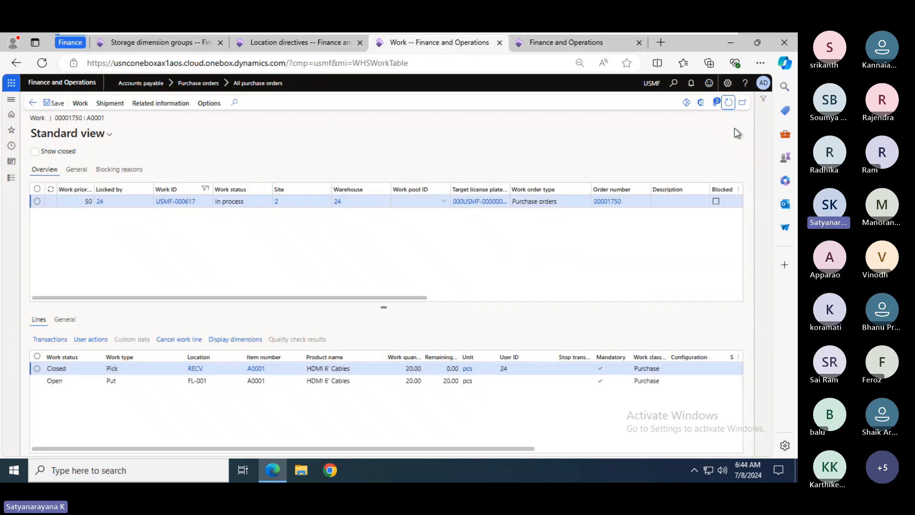
left_click(728, 102)
- Confirm the put of 20 pcs of item A0001 into location FL-001 and refresh the work to review its status
left_click(559, 44)
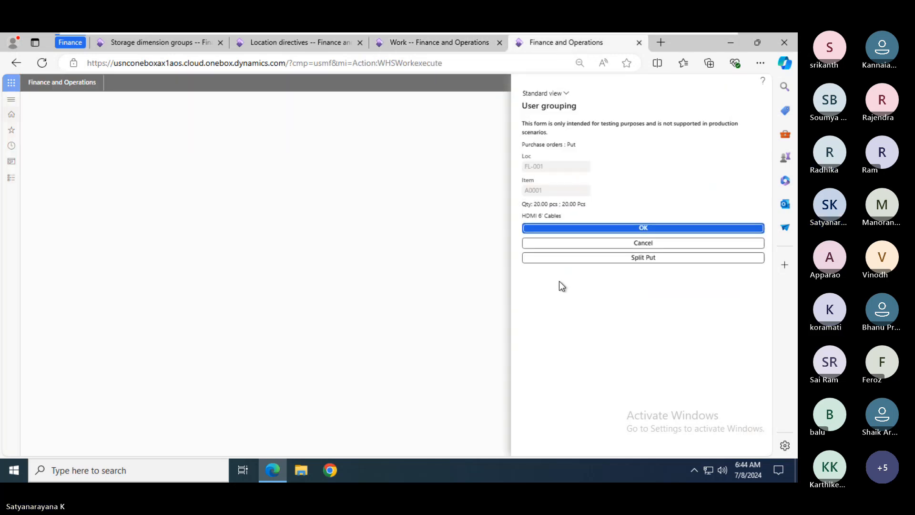
left_click(643, 229)
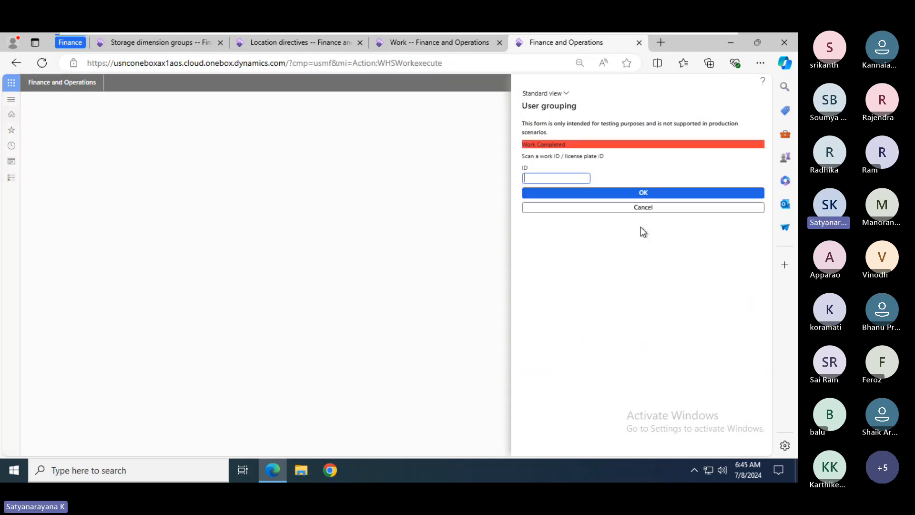
left_click(419, 47)
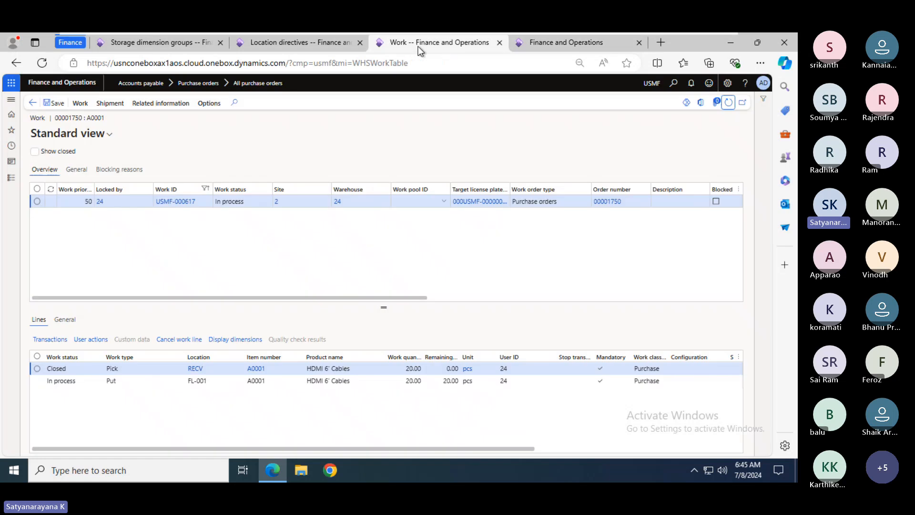
left_click(727, 103)
left_click(549, 48)
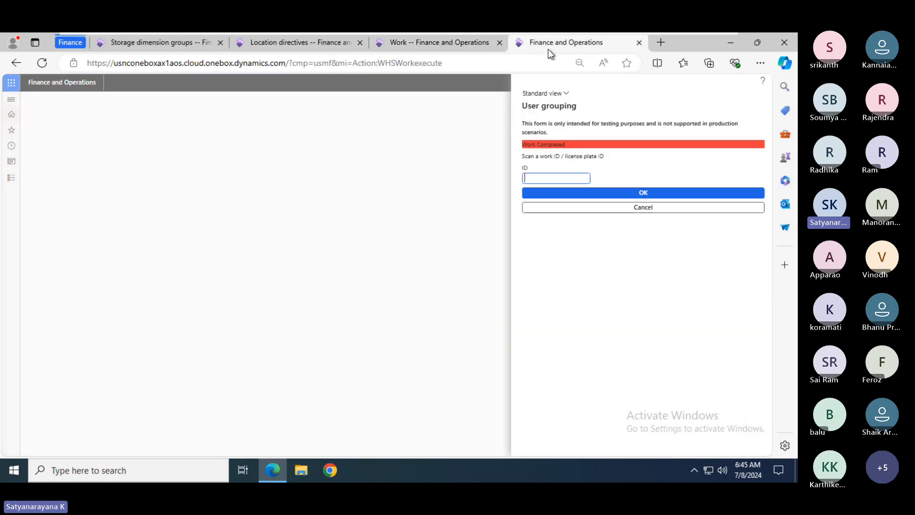
left_click(426, 44)
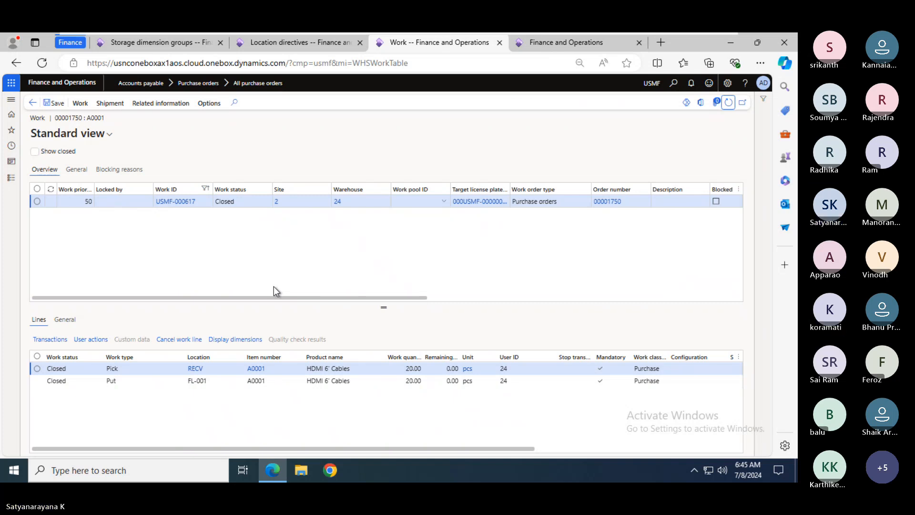
left_click(548, 45)
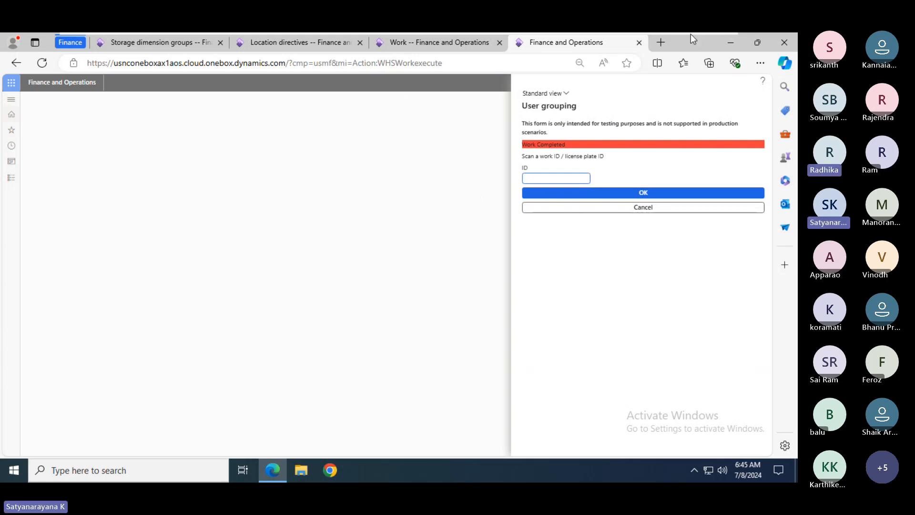
- Switch to PowerPoint and add "PO create" on slide 2, one blank line below the Warehouse Management line
key("alt+Tab")
key("Tab")
key("Tab")
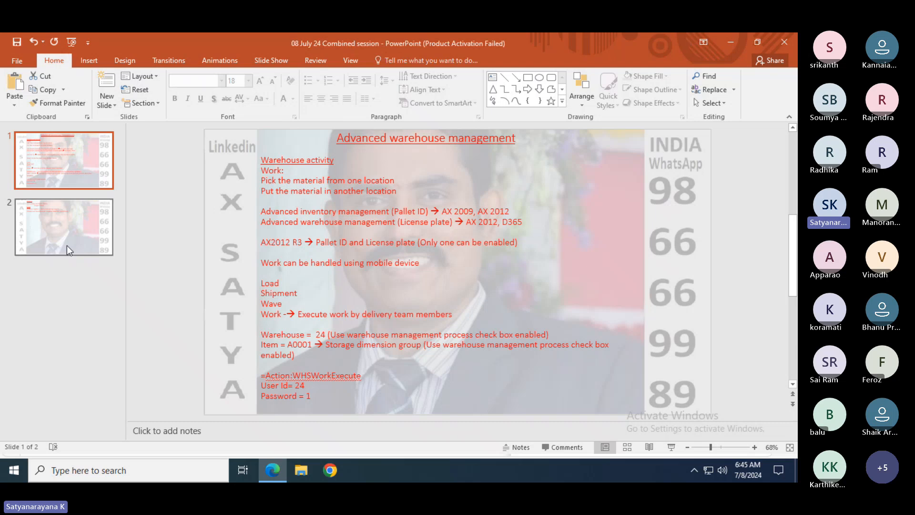
left_click(66, 245)
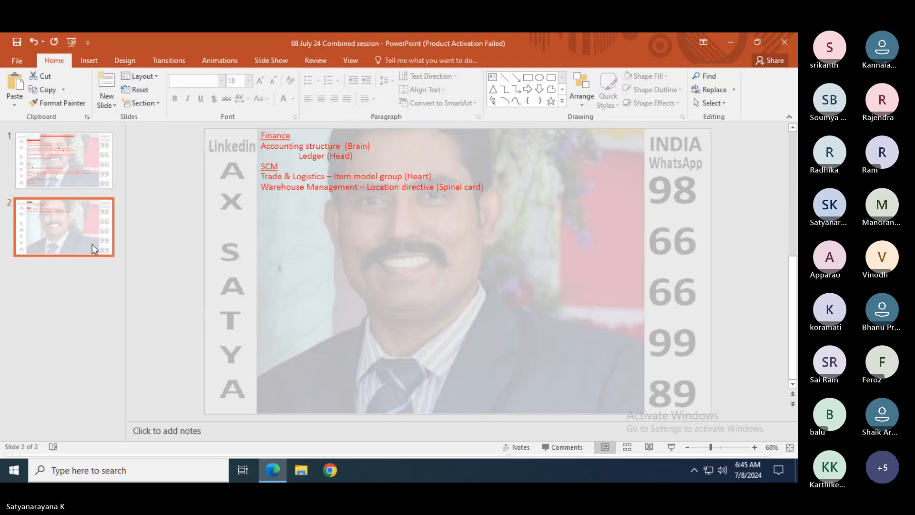
left_click(489, 187)
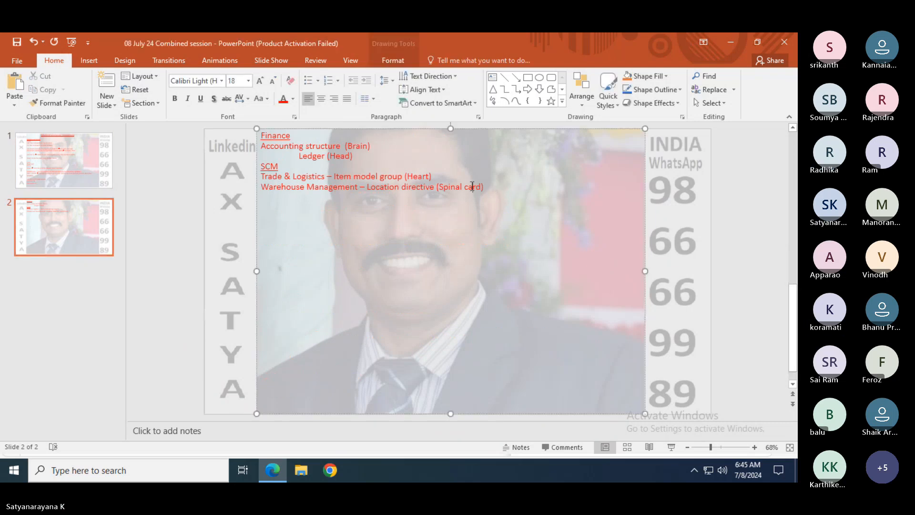
key("Return")
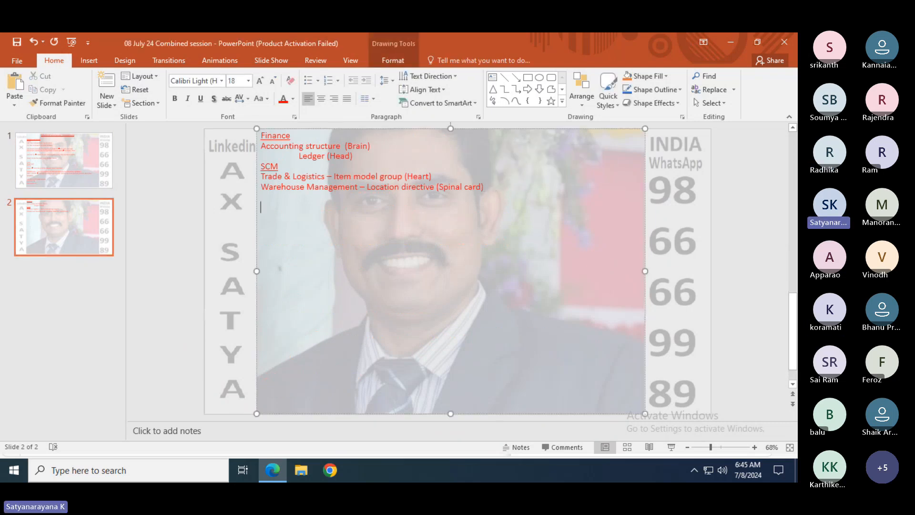
type("PO create")
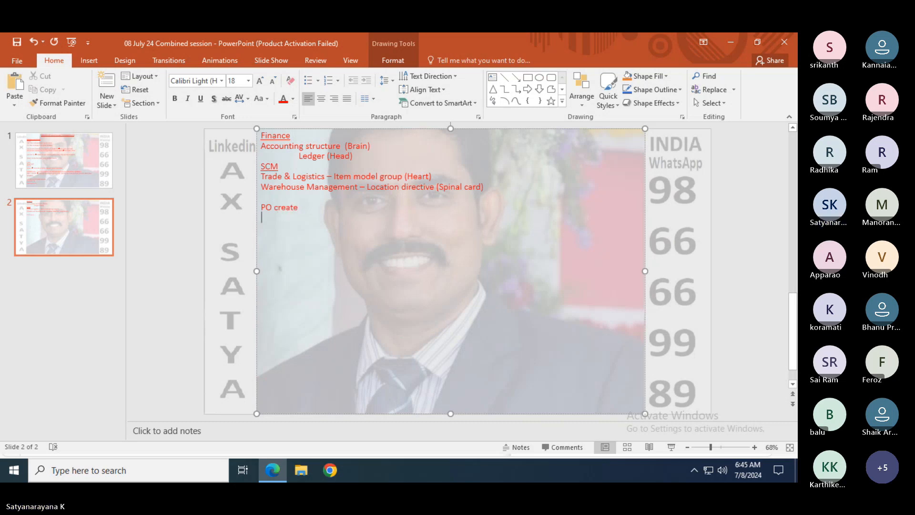
- Add the lines "PO confirm" and "Load" below "PO create", with a blank line before each
key("Return")
key("Return")
type("F")
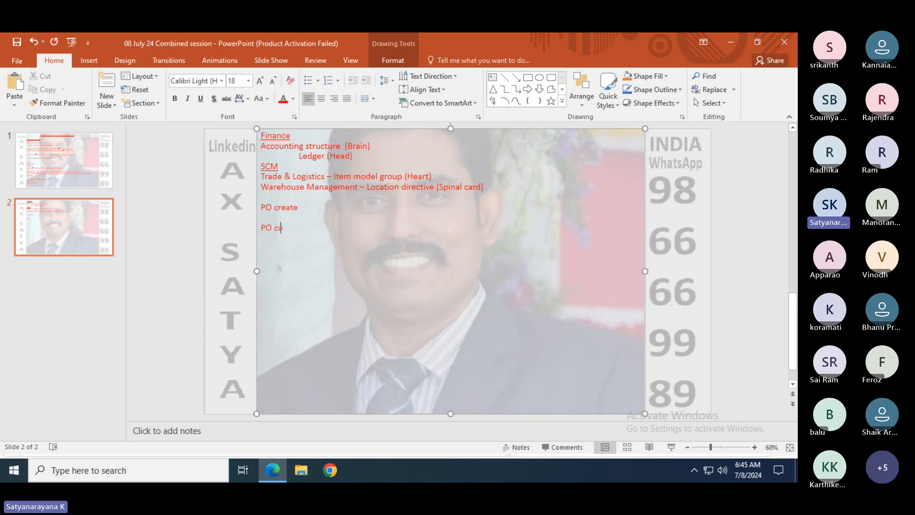
type("O confirm")
key("Return")
key("Return")
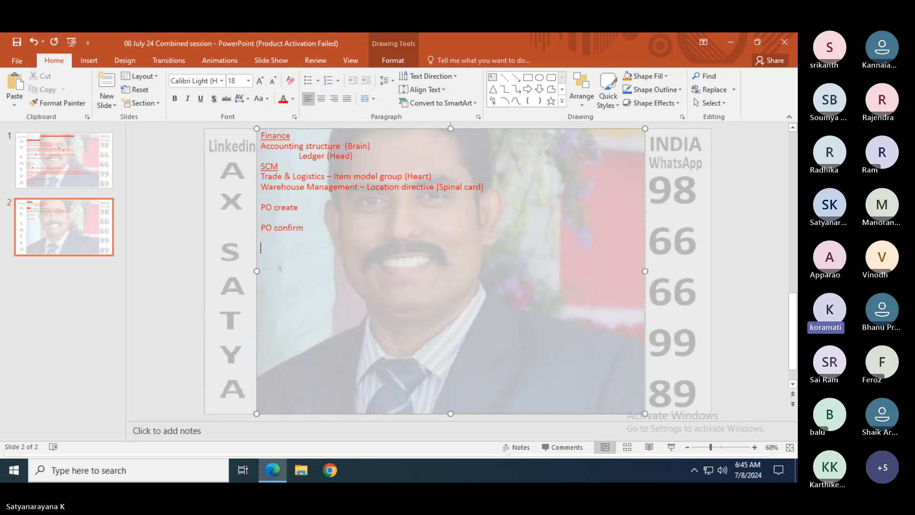
type("Load")
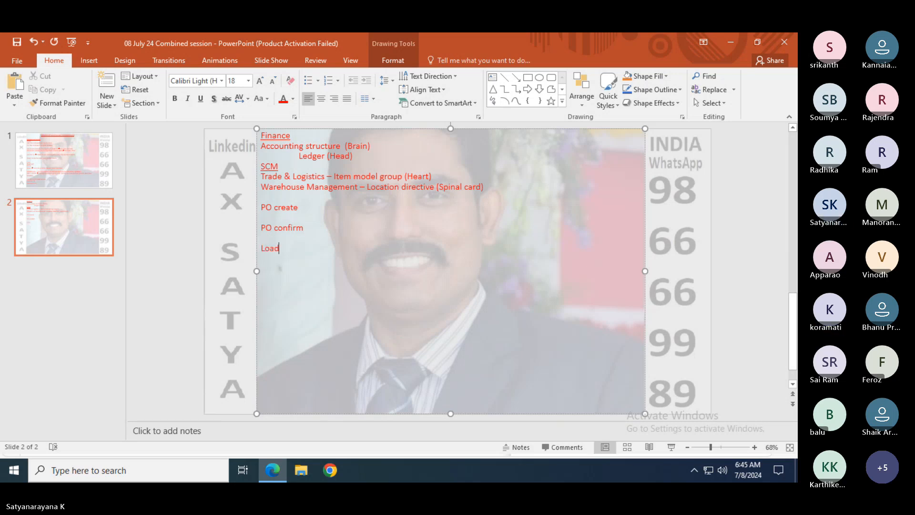
- Change the "Load" line to "Create Load" and add the line "Create work" directly below it
key("Return")
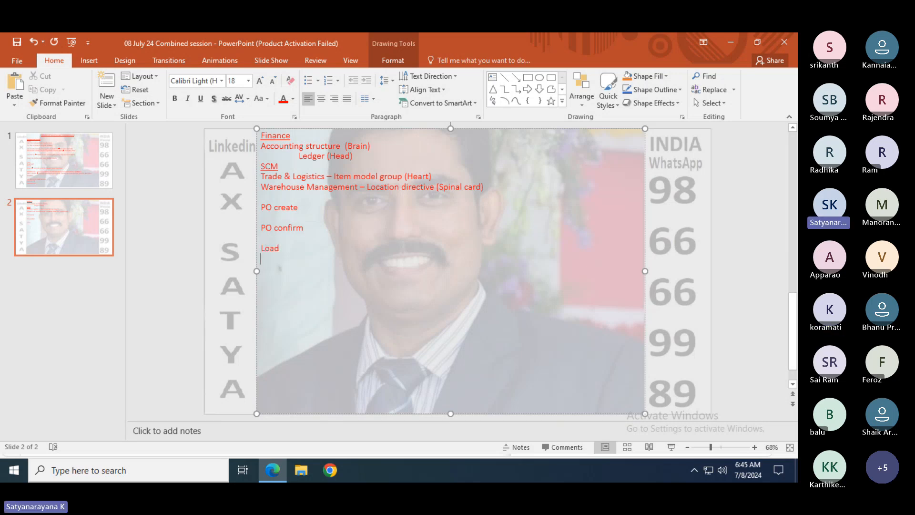
key("Left")
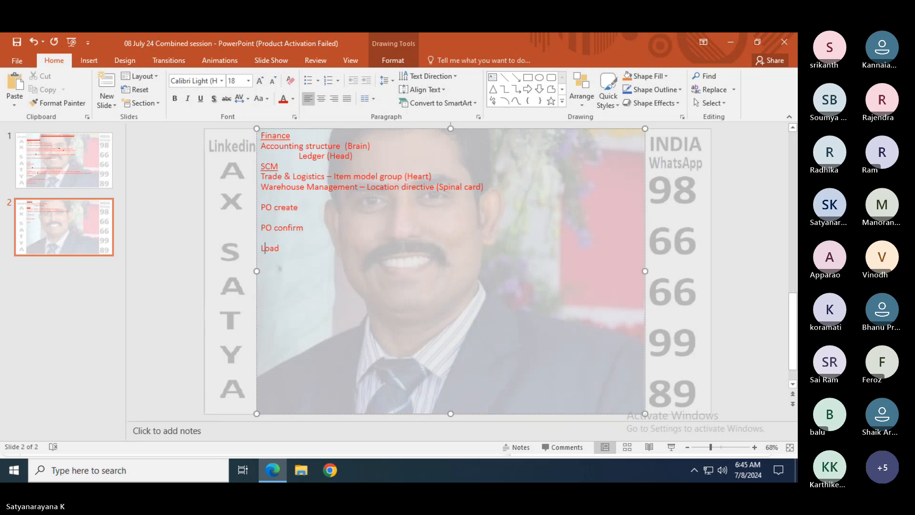
type("Create ")
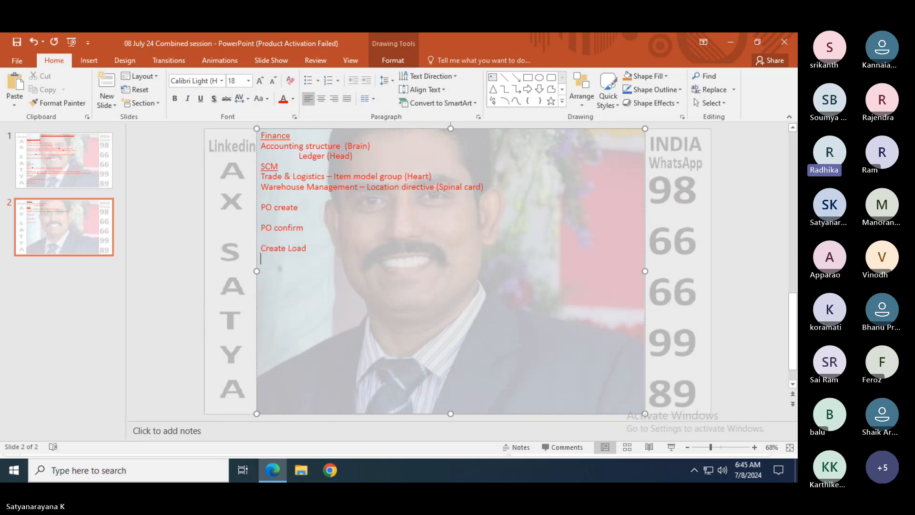
type("Create work")
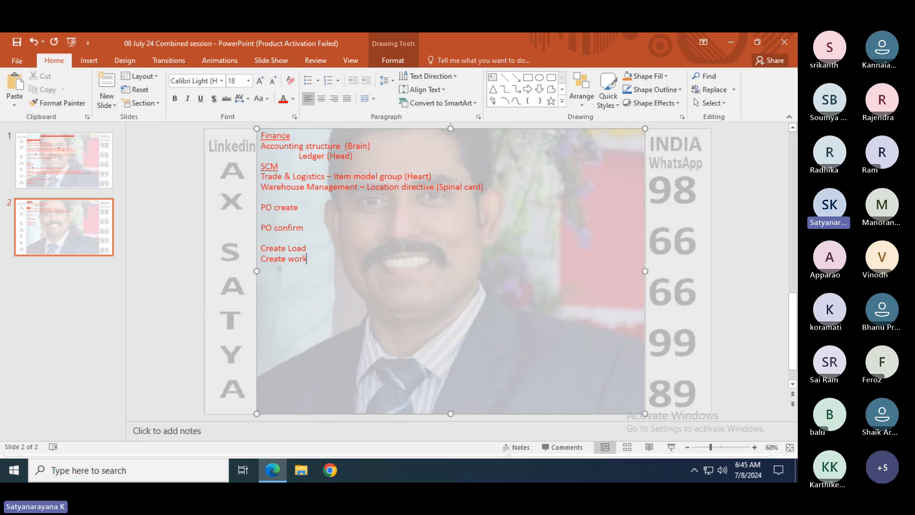
- Add the line "Complete work" directly below "Create work", correcting the misspelled first word
key("Return")
type("Complet w")
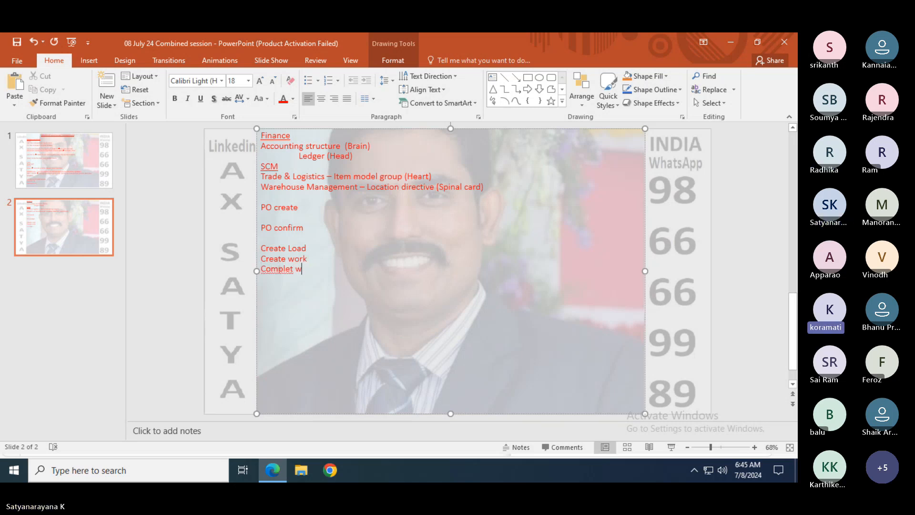
type("ork")
right_click(284, 268)
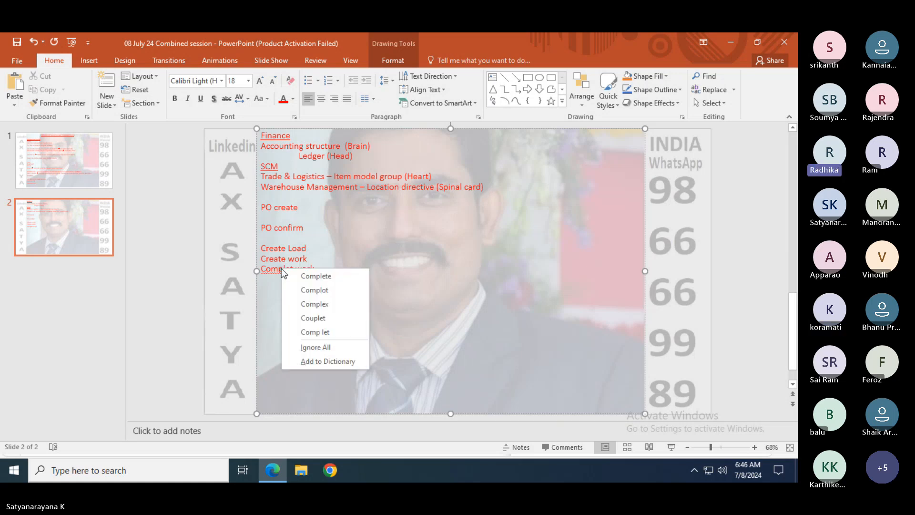
left_click(307, 274)
left_click(312, 247)
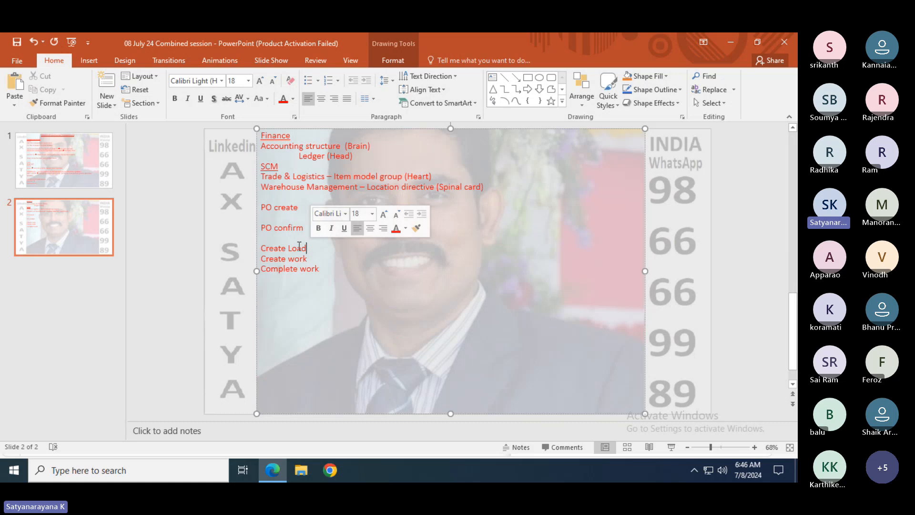
left_click(314, 259)
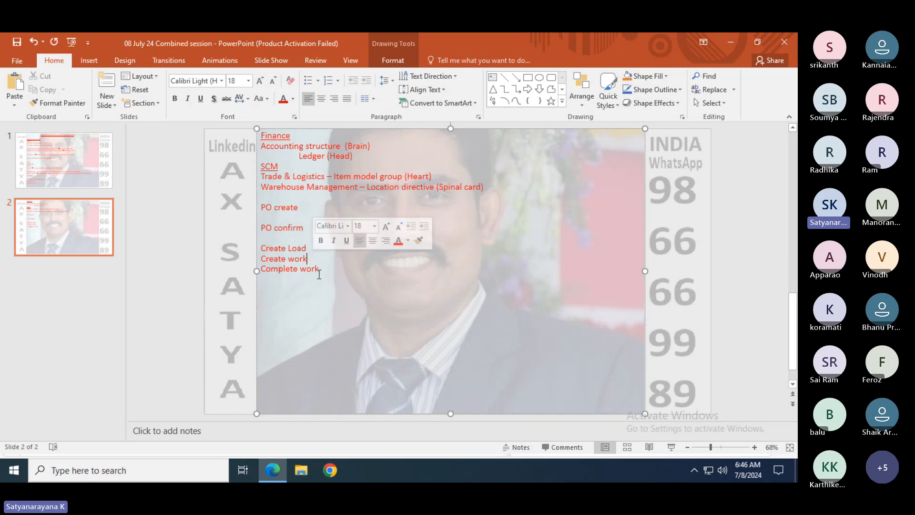
- Switch to the 8AM B114 WMS folder in File Explorer and view the Load image in a maximized window
key("alt+Tab")
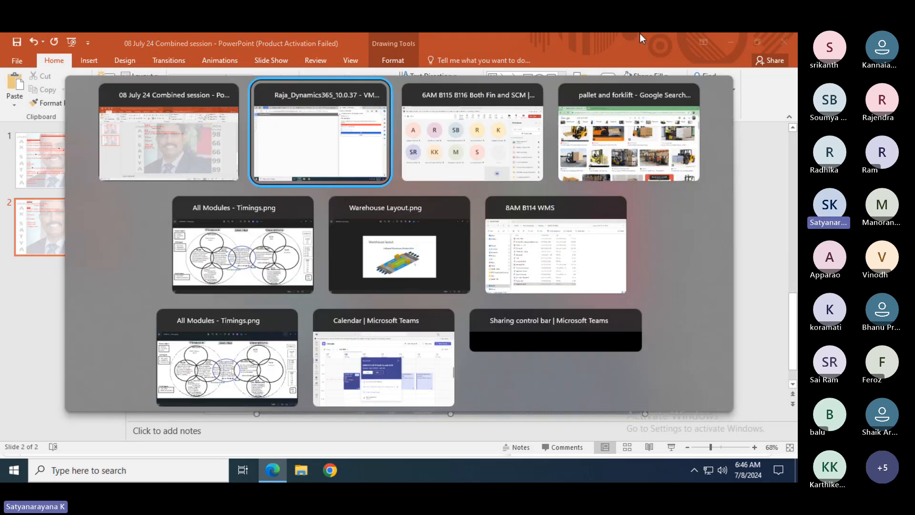
key("alt+Tab")
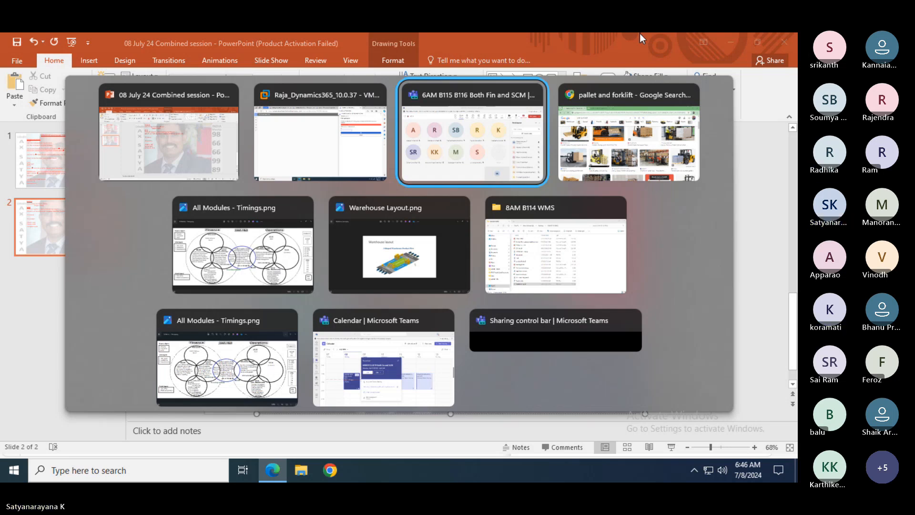
key("alt+Tab")
key("alt+Tab")
key("alt+Tab")
key("alt+Tab")
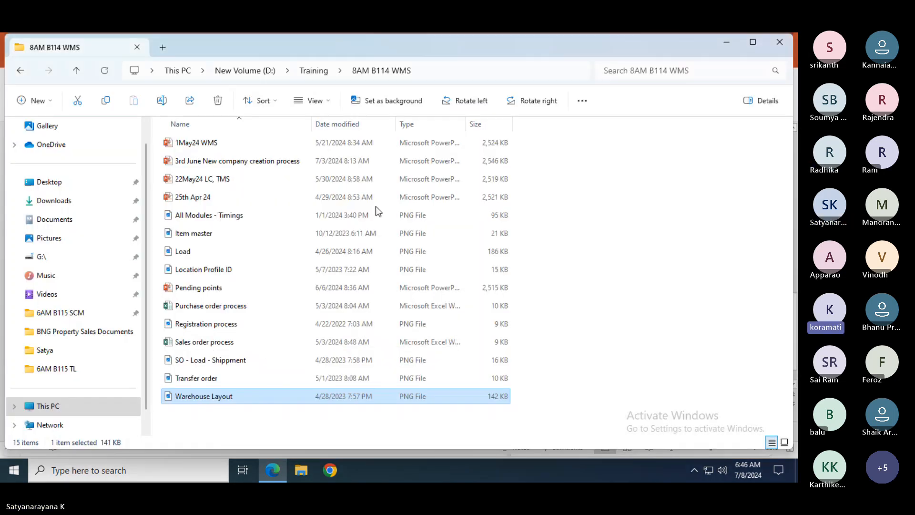
double_click(185, 254)
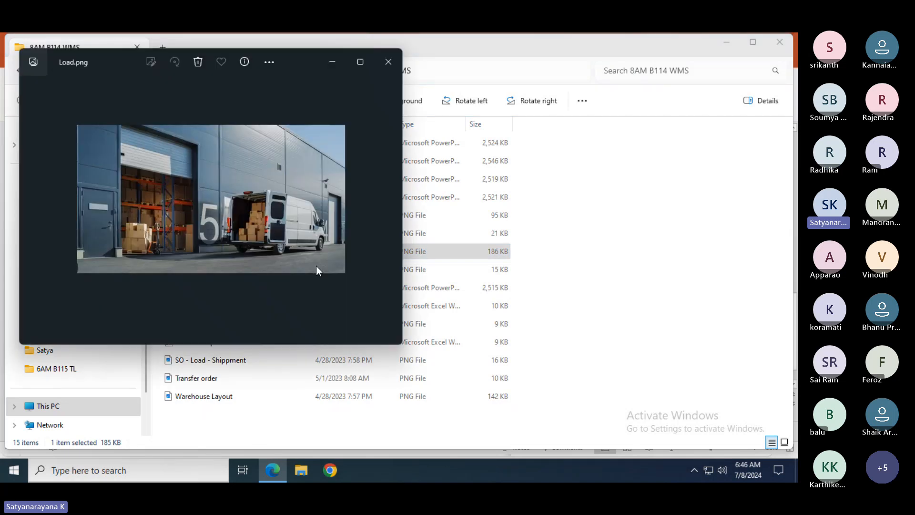
left_click(361, 64)
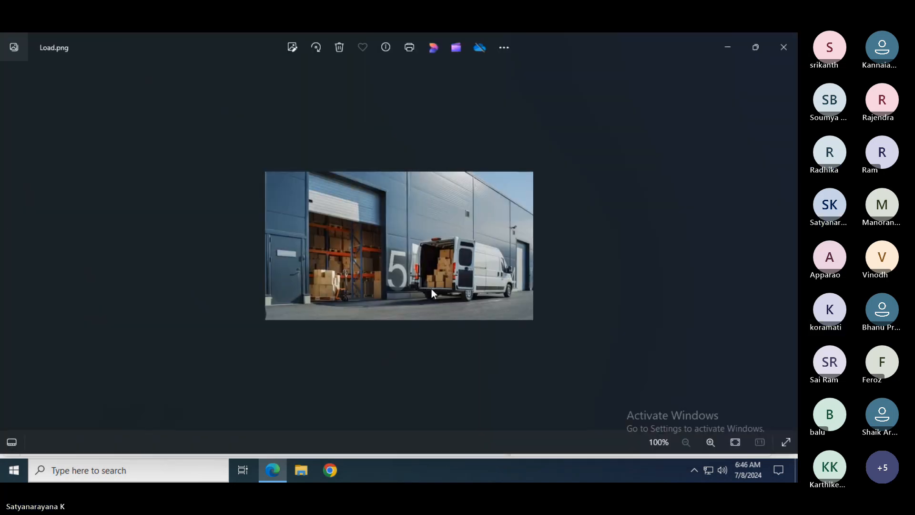
- Switch back to PowerPoint and add "Product receipt" on slide 2, one blank line below "Complete work"
key("alt+Tab")
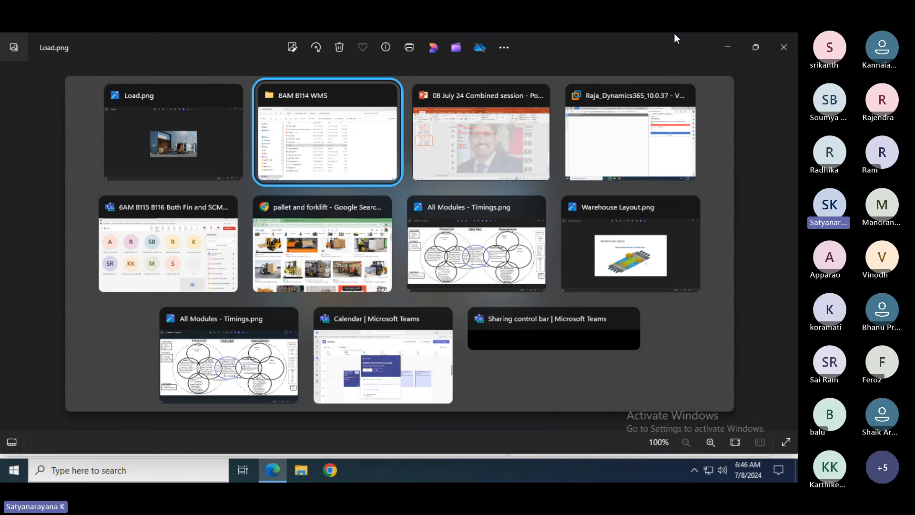
key("alt+Tab")
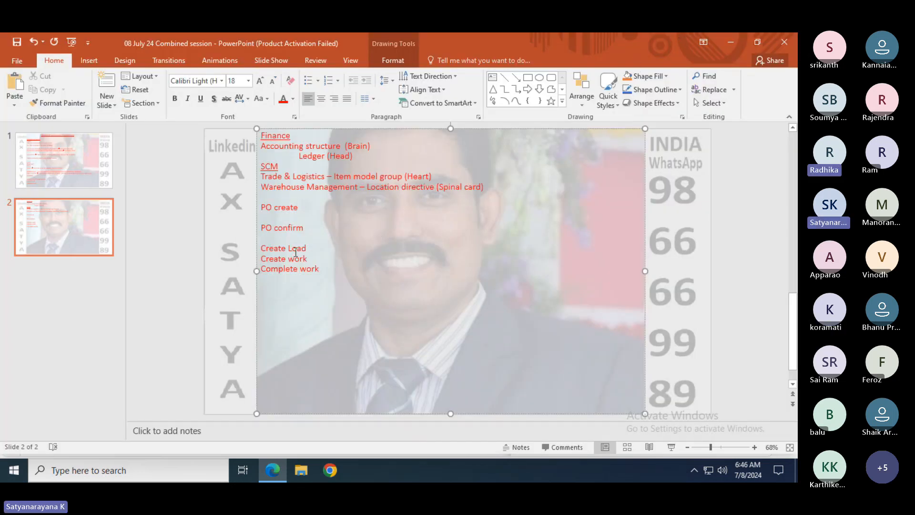
left_click(310, 261)
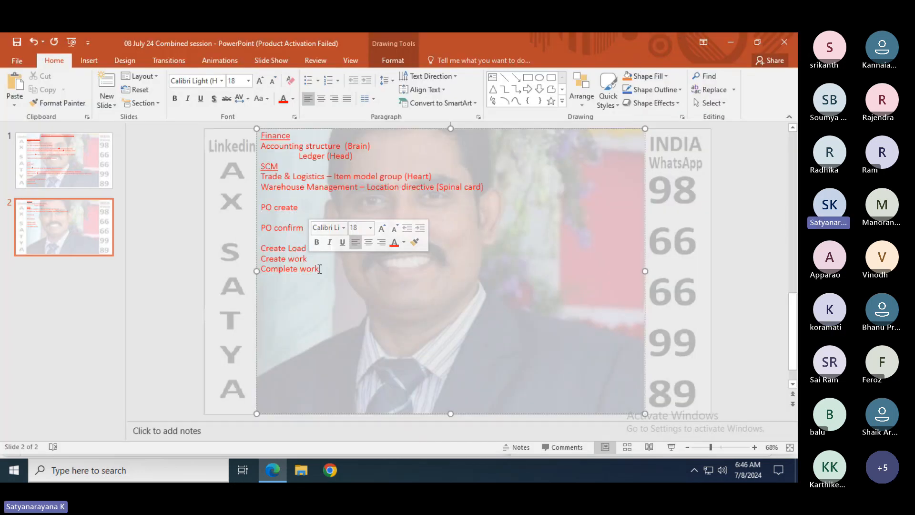
left_click(322, 269)
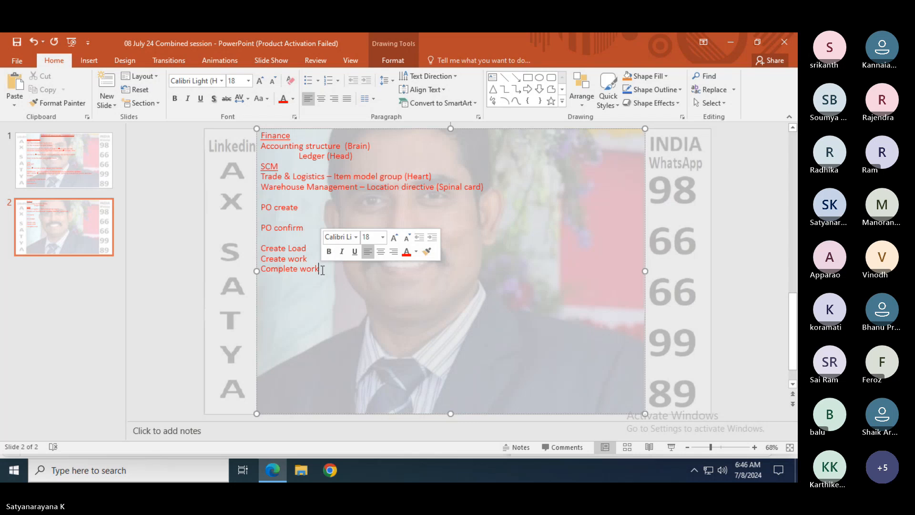
key("Return")
key("Return")
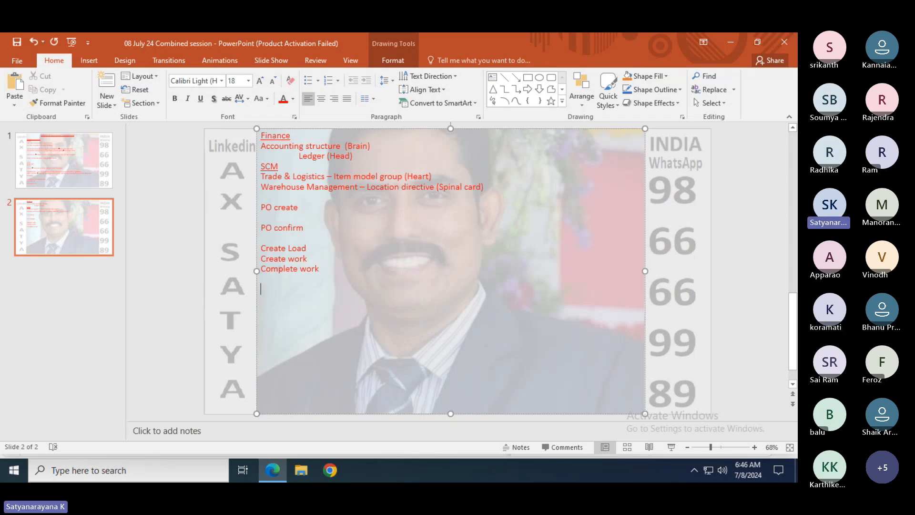
type("Product")
key("BackSpace")
key("BackSpace")
key("BackSpace")
key("BackSpace")
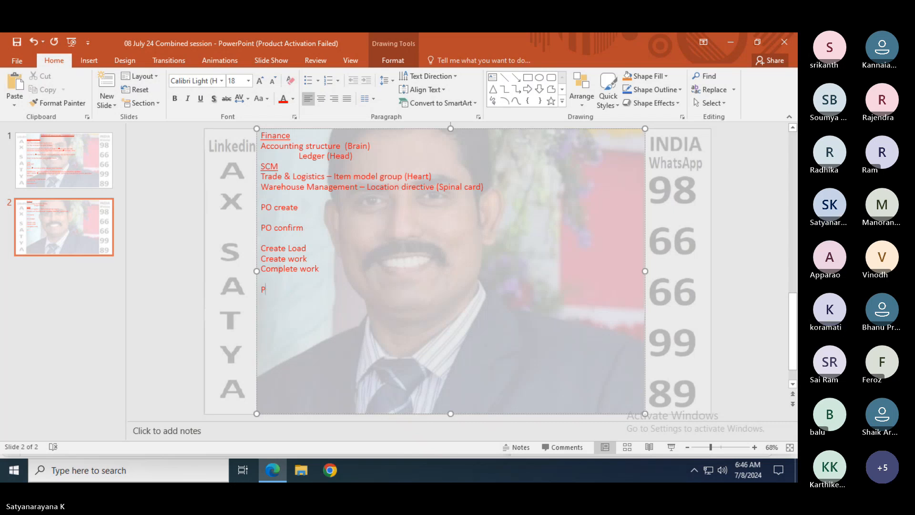
type("roc")
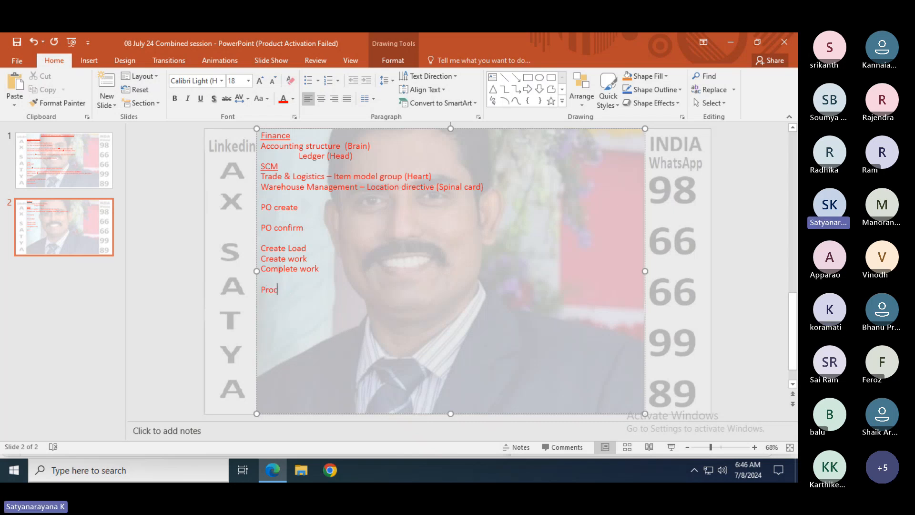
key("BackSpace")
type("duct receipt")
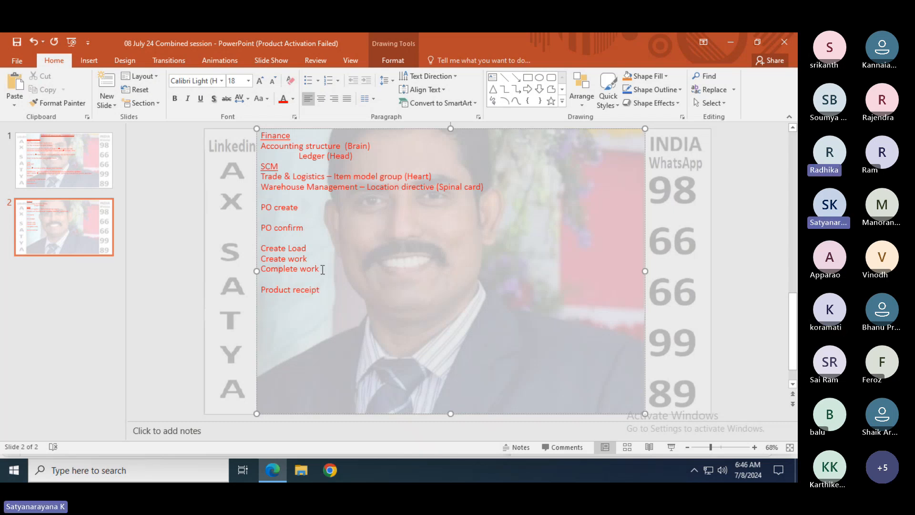
- Switch to Dynamics 365, return from the work page to the Acme Office Supplies purchase order, and show its receiving options
key("alt+Tab")
key("alt+Tab")
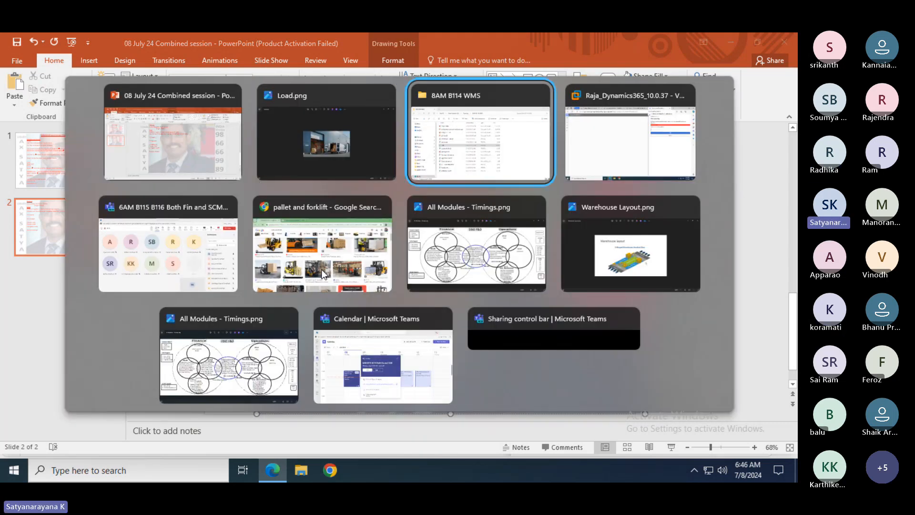
key("alt+Tab")
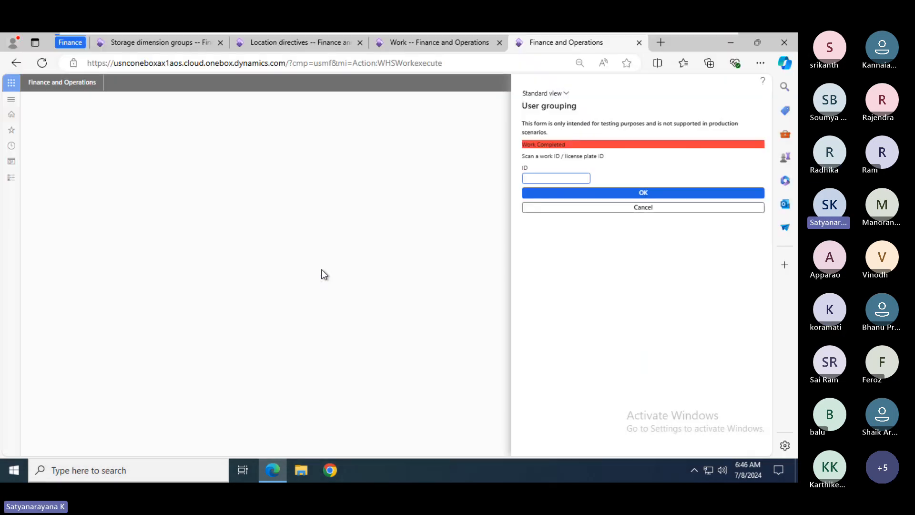
left_click(304, 45)
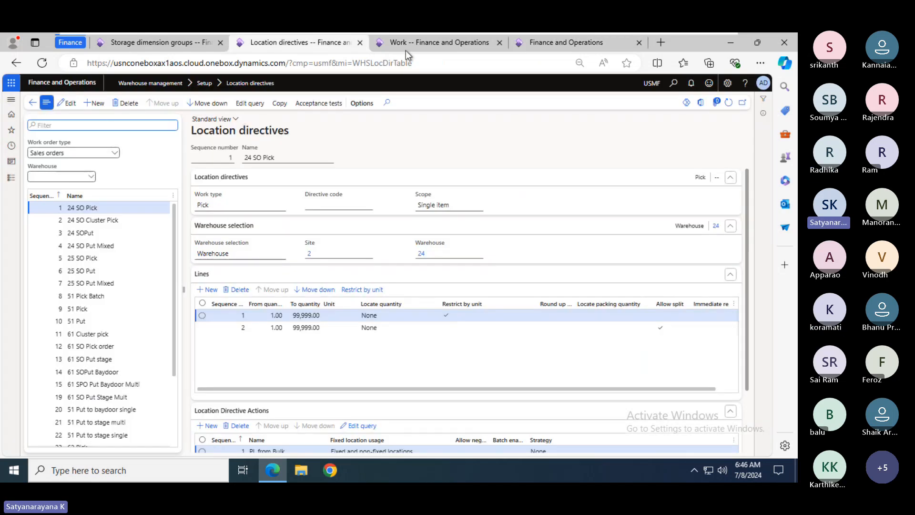
left_click(426, 45)
left_click(32, 103)
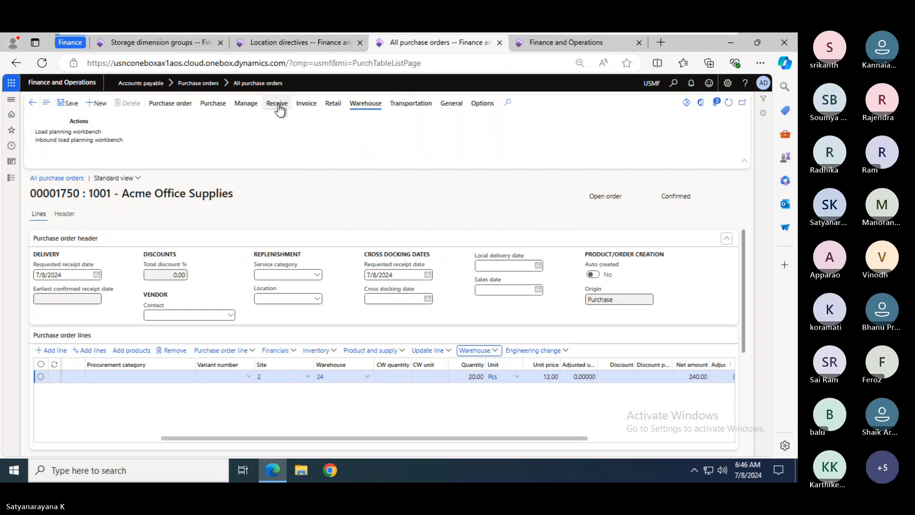
left_click(278, 106)
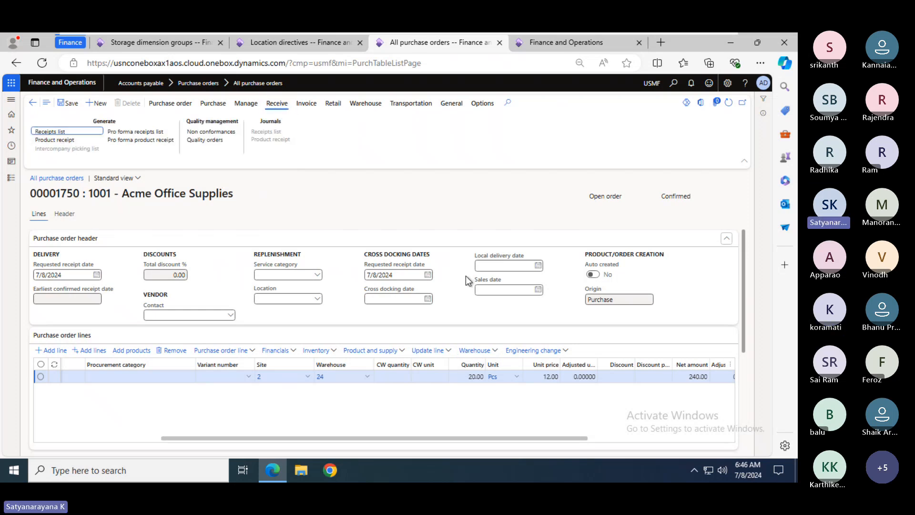
- Open the load details of the purchase order line and confirm the inbound shipment for the load
left_click(482, 351)
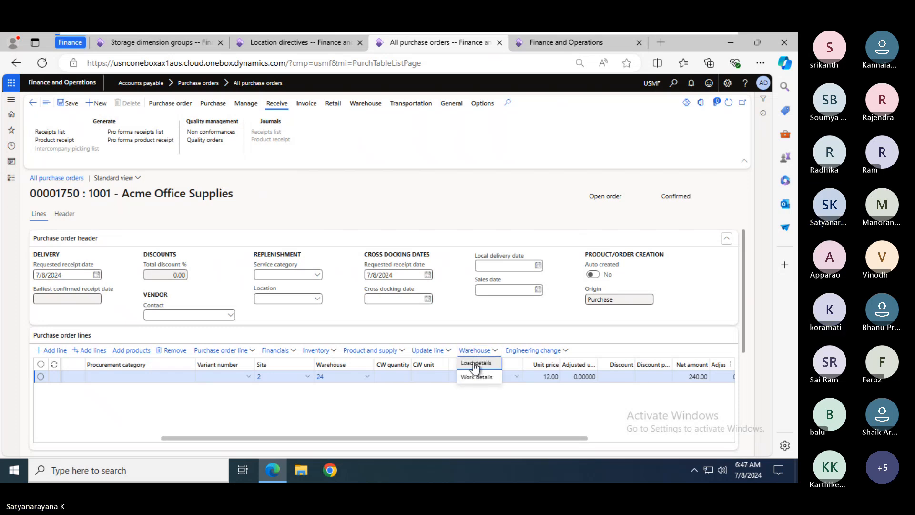
left_click(475, 364)
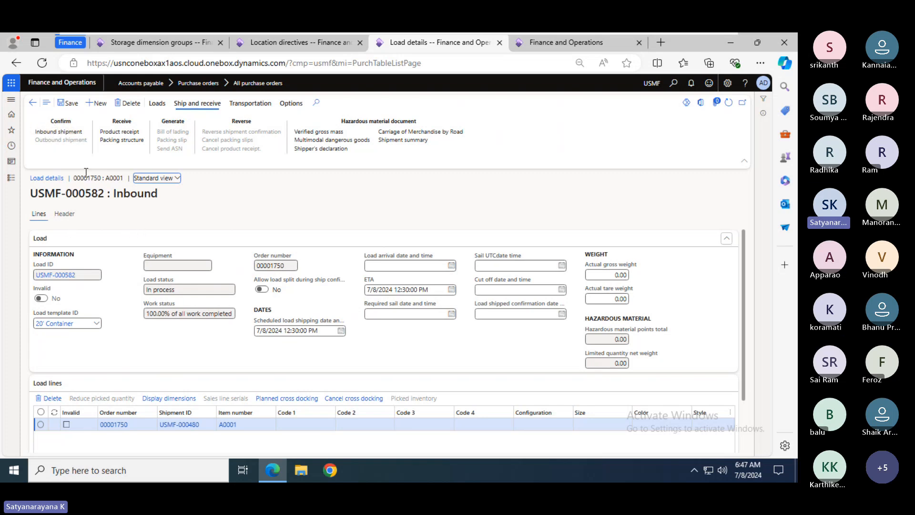
left_click(59, 137)
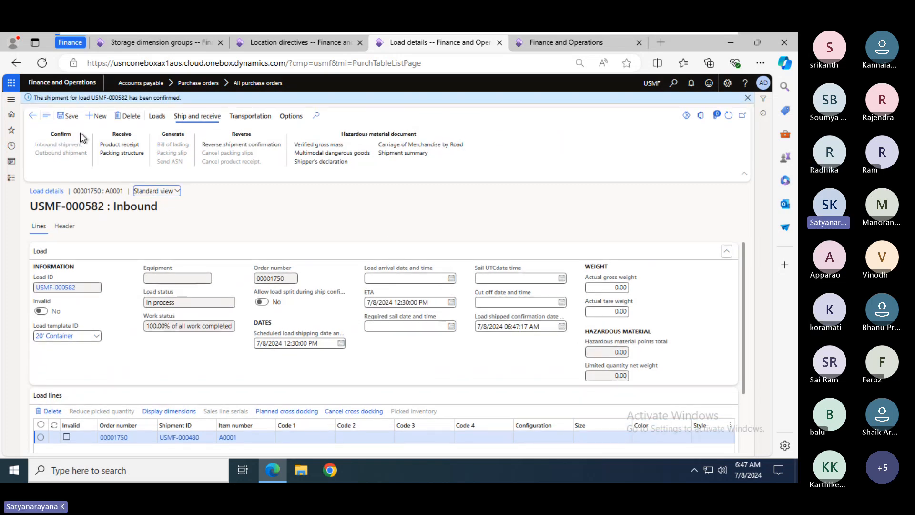
- Post the product receipt for the inbound load with document date 7/8/2024 and return to the purchase order
left_click(119, 145)
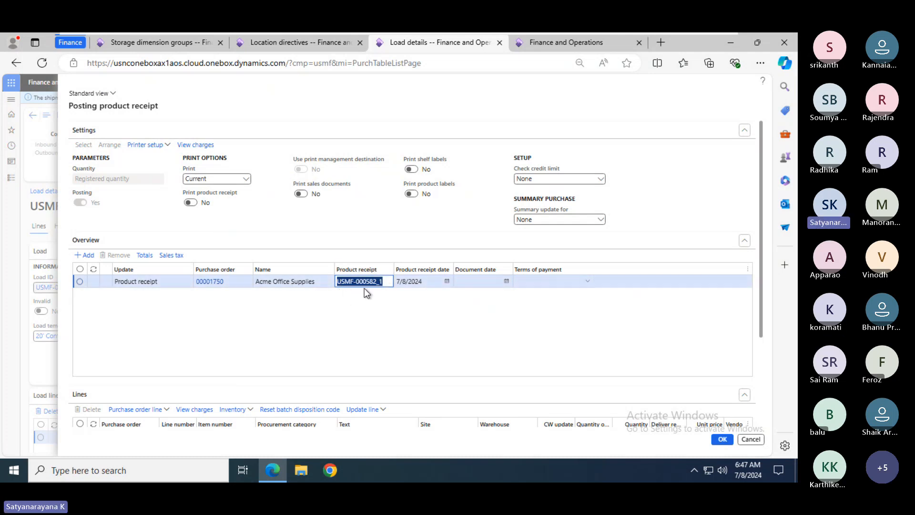
left_click(472, 284)
type("t")
key("Tab")
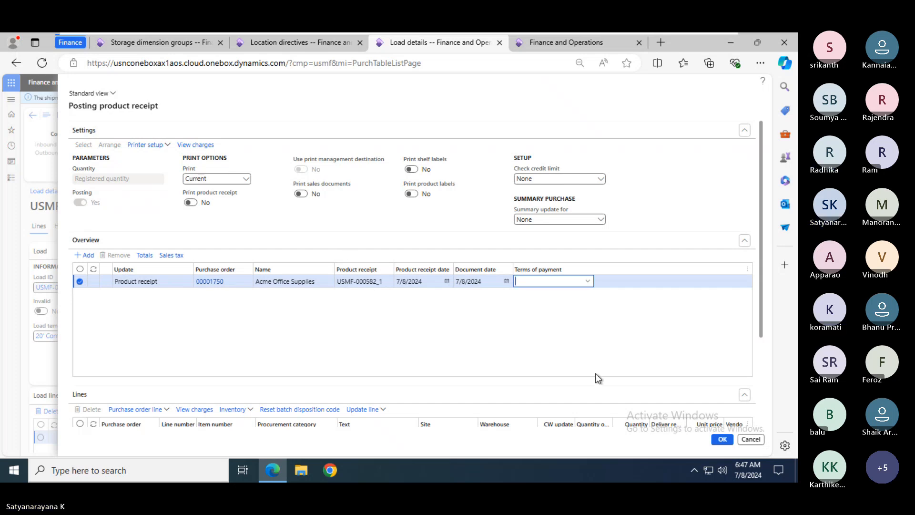
left_click(721, 439)
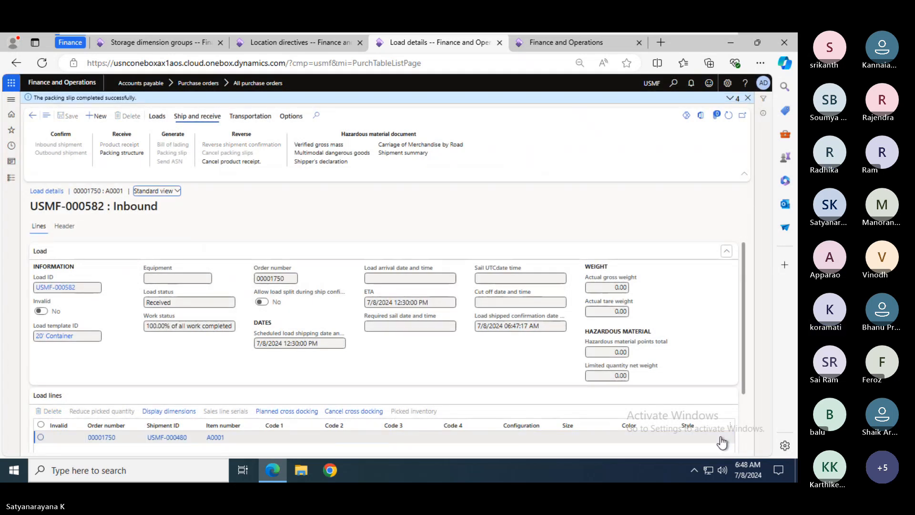
left_click(31, 116)
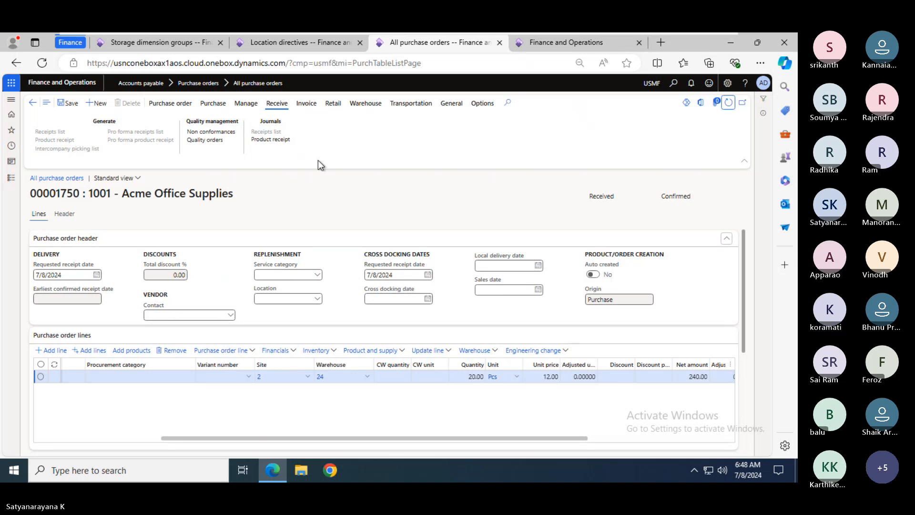
- Switch to the PowerPoint notes, append "→ from Load" to the Product receipt line, and add a "Vendor invoice" line below it
left_click(669, 38)
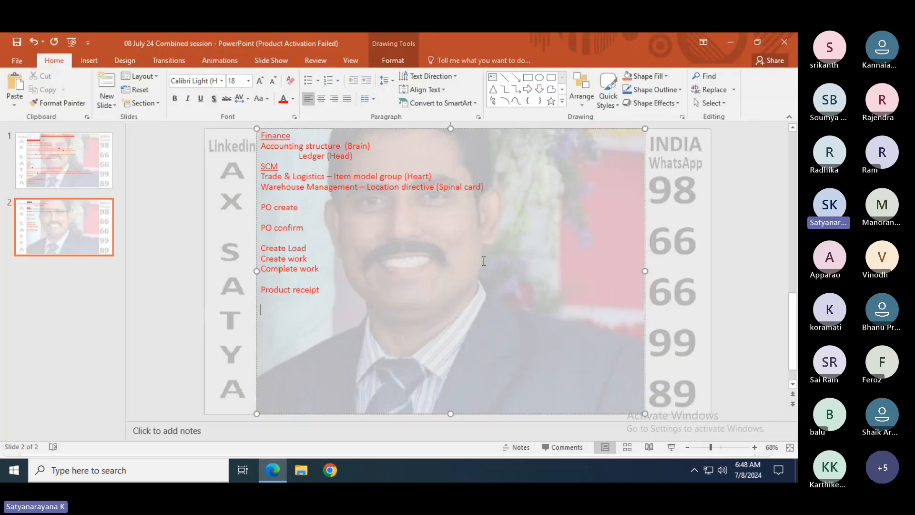
left_click(335, 289)
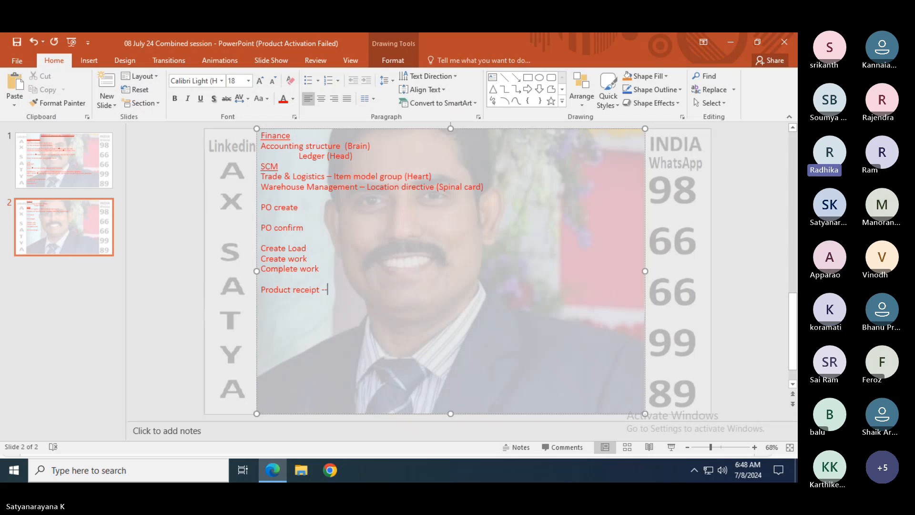
type("from")
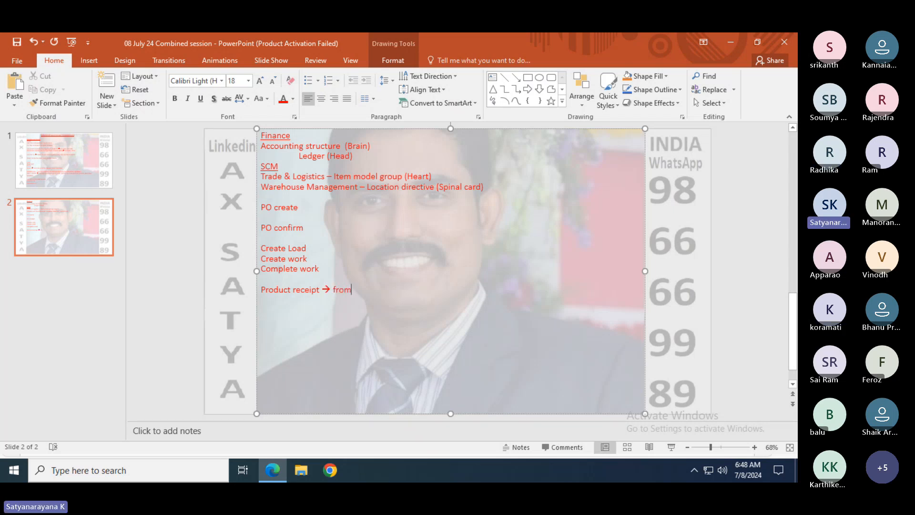
type(" Load")
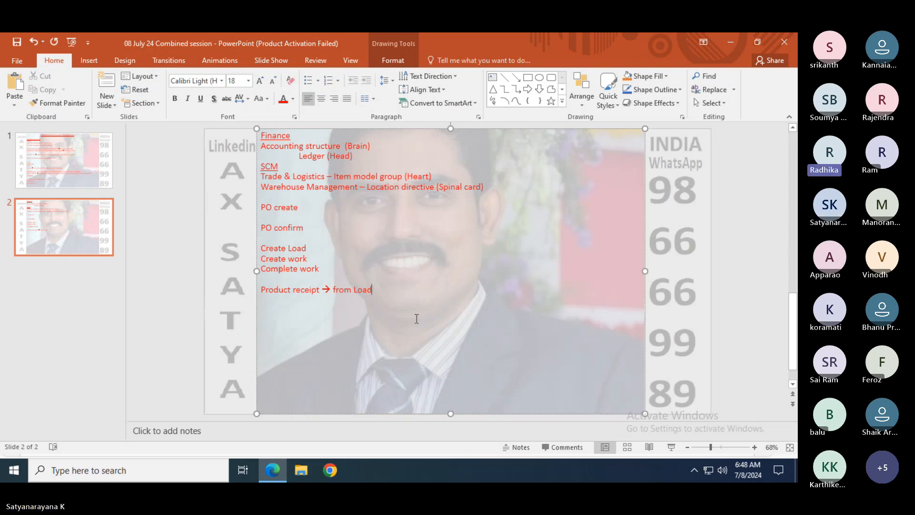
key("Return")
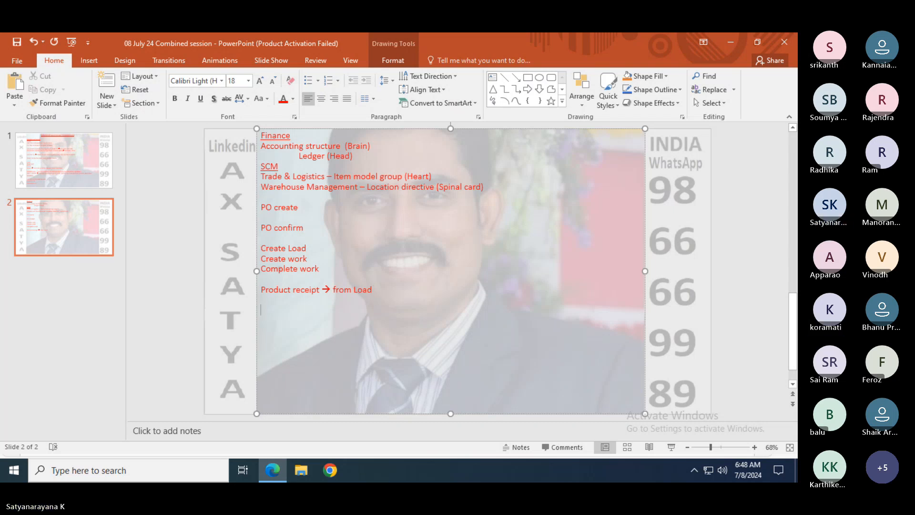
type("Vendo")
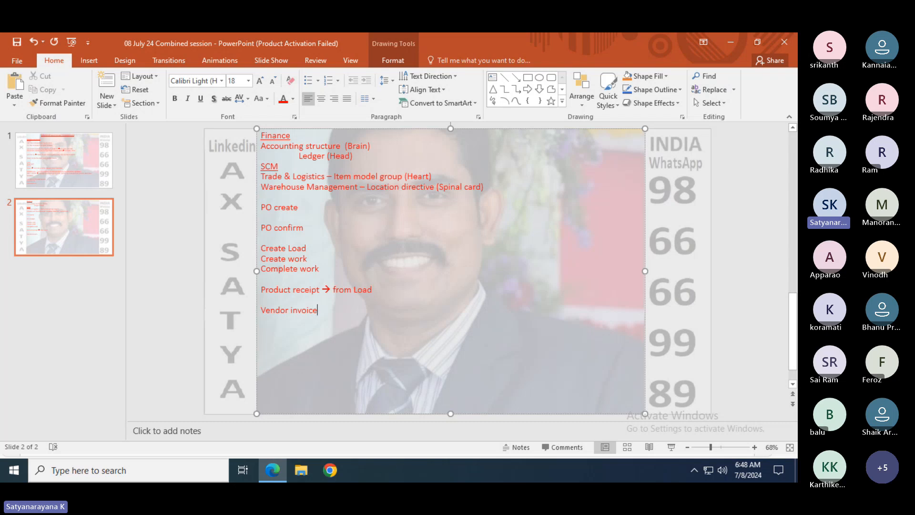
type("r invoice")
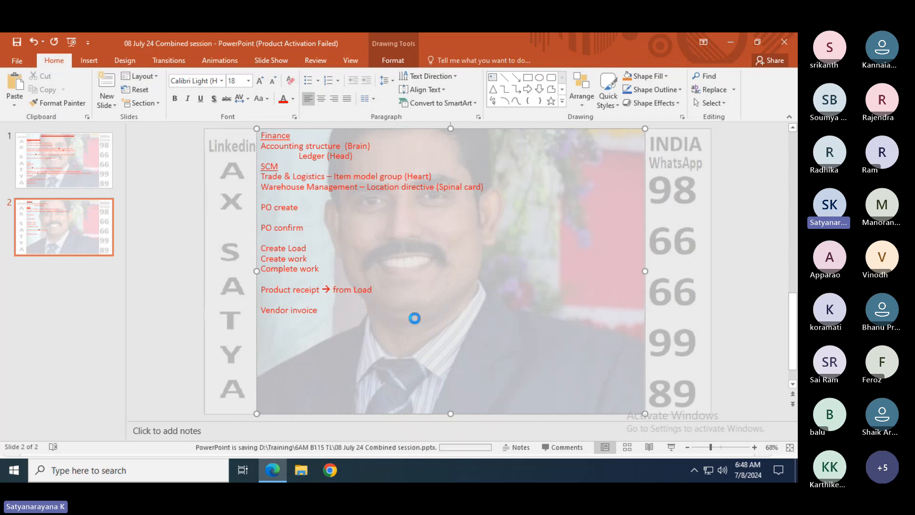
- Back in Finance and Operations, create a vendor invoice from the purchase order with number VI-1750 and invoice date 7/8/2024
key("alt+Tab")
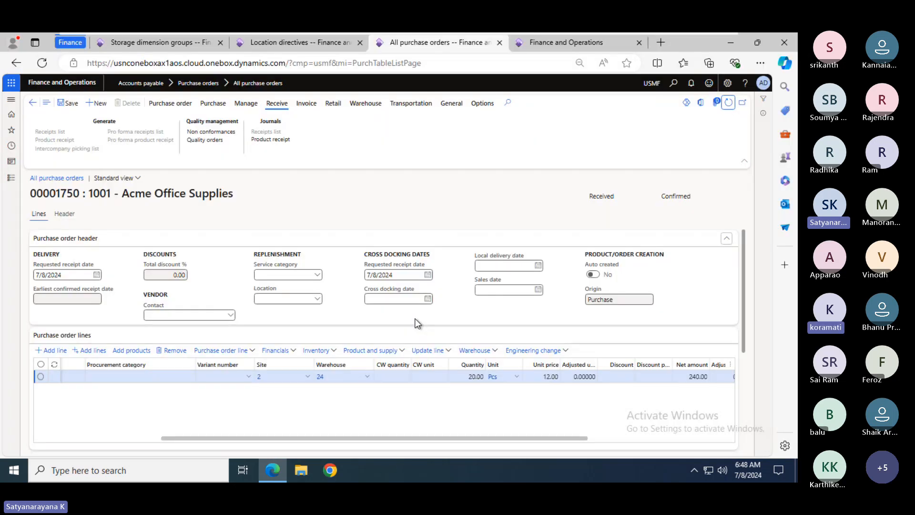
left_click(306, 103)
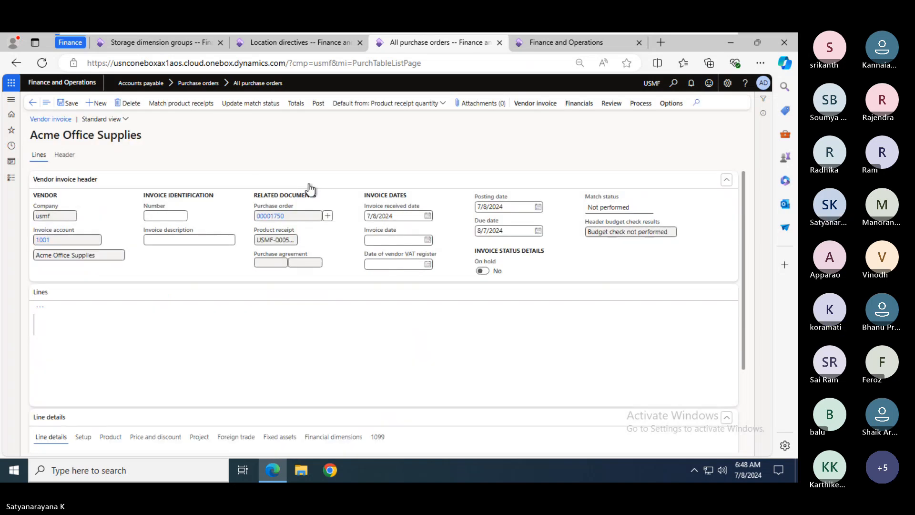
left_click(171, 274)
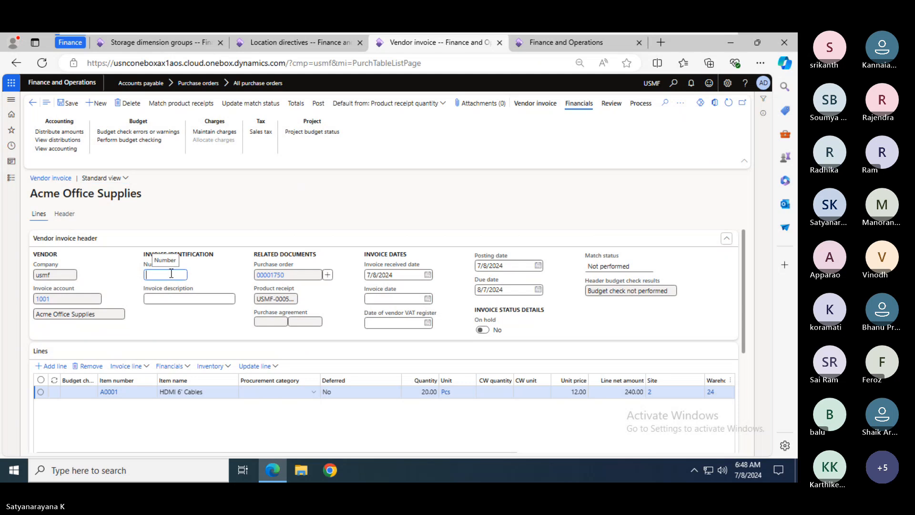
type("VI-175")
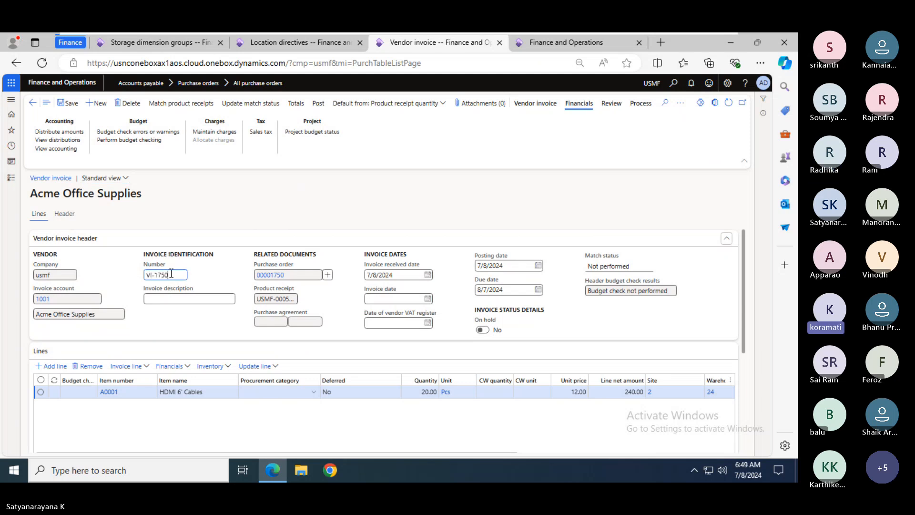
type("0")
key("Tab")
key("Tab")
key("Tab")
key("Tab")
key("Tab")
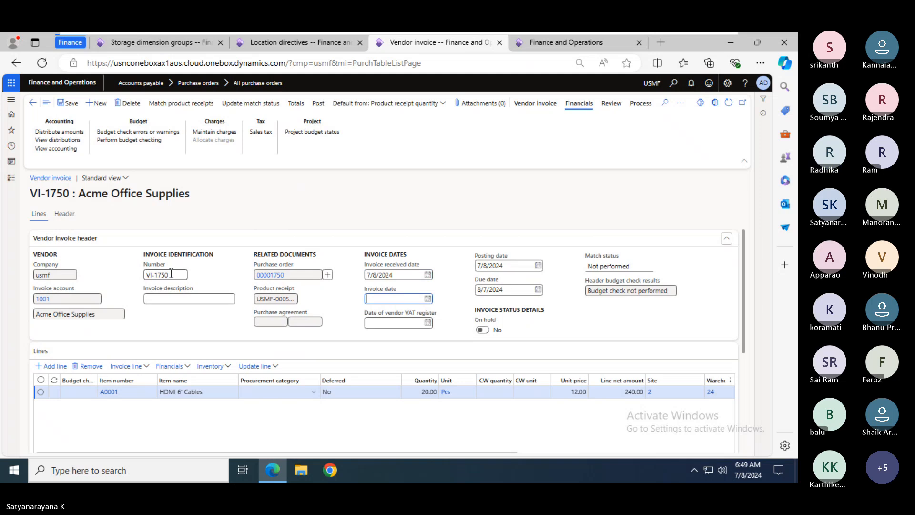
key("Tab")
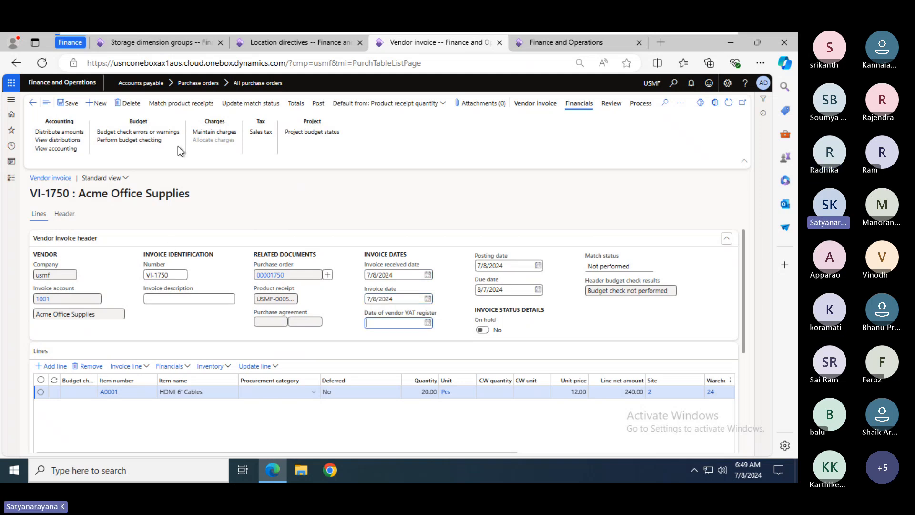
- Update the vendor invoice's match status and post it, returning to the PowerPoint notes
left_click(254, 103)
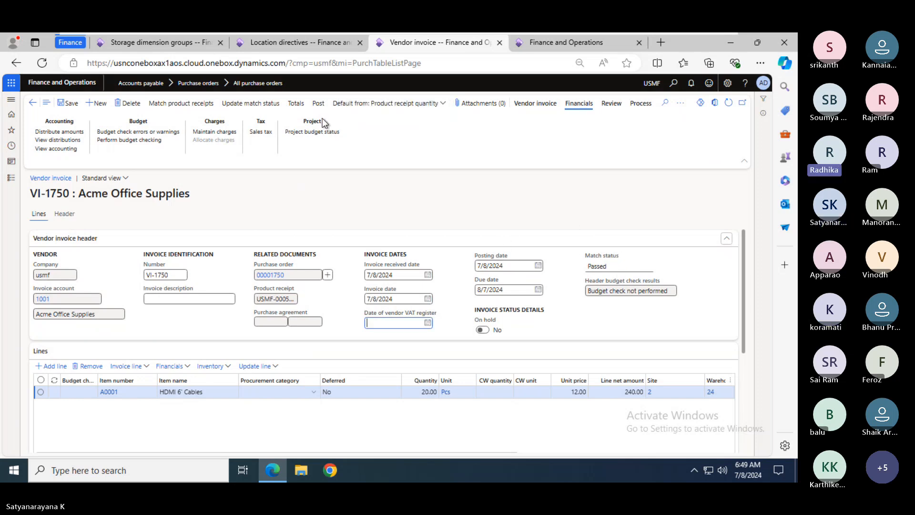
left_click(318, 105)
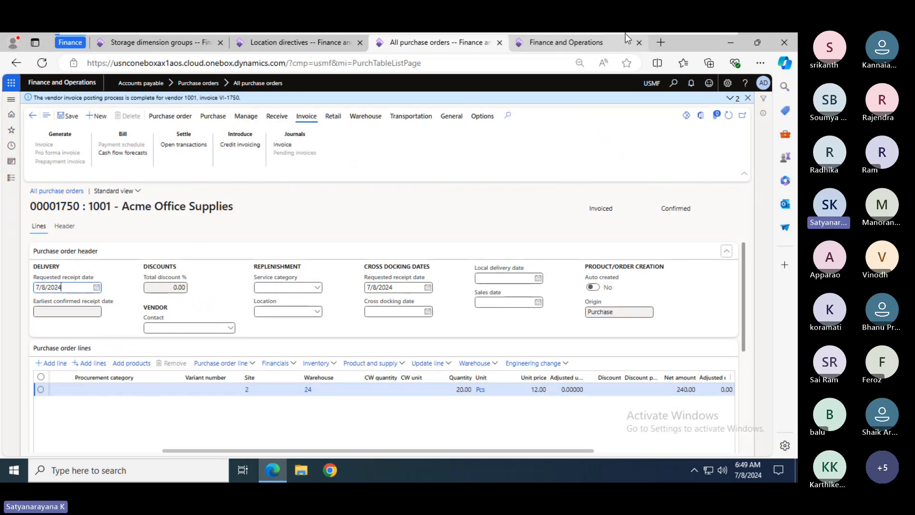
key("alt+Tab")
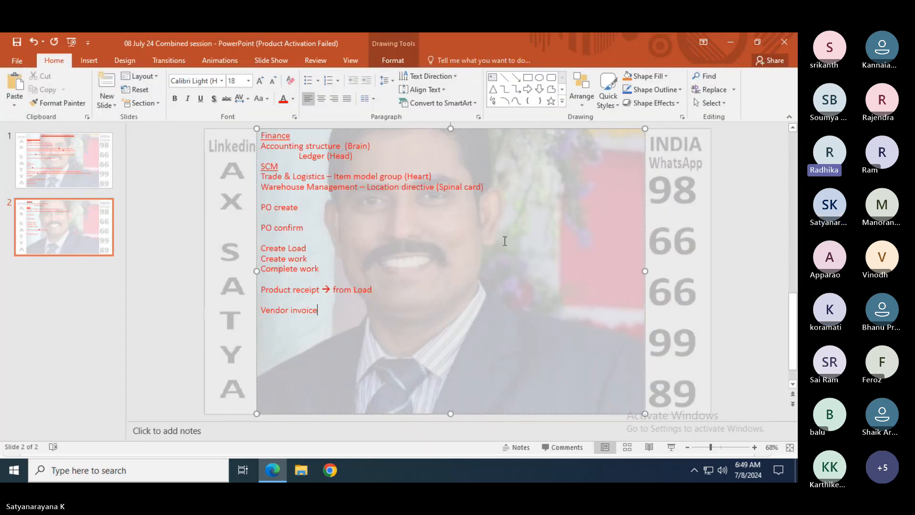
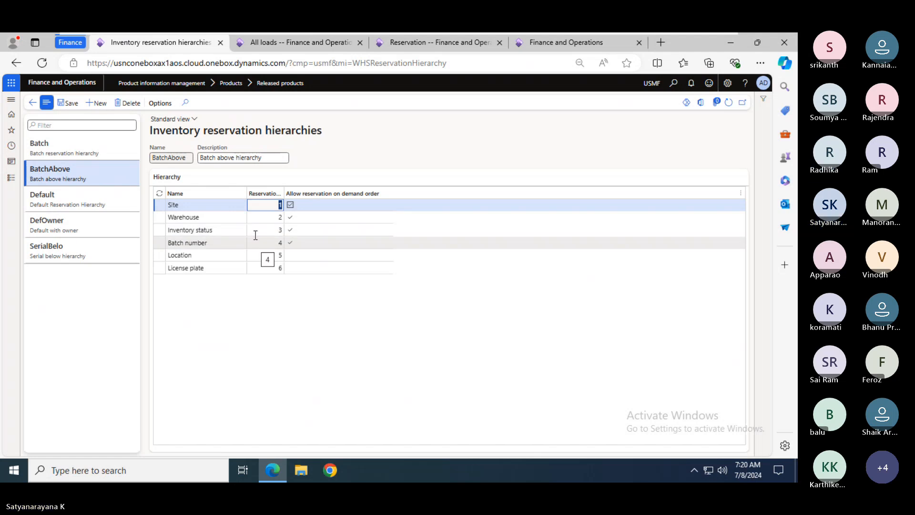
- Leave the reservation hierarchies and examine the on-hand inventory of released product A0001 by site and warehouse
left_click(31, 104)
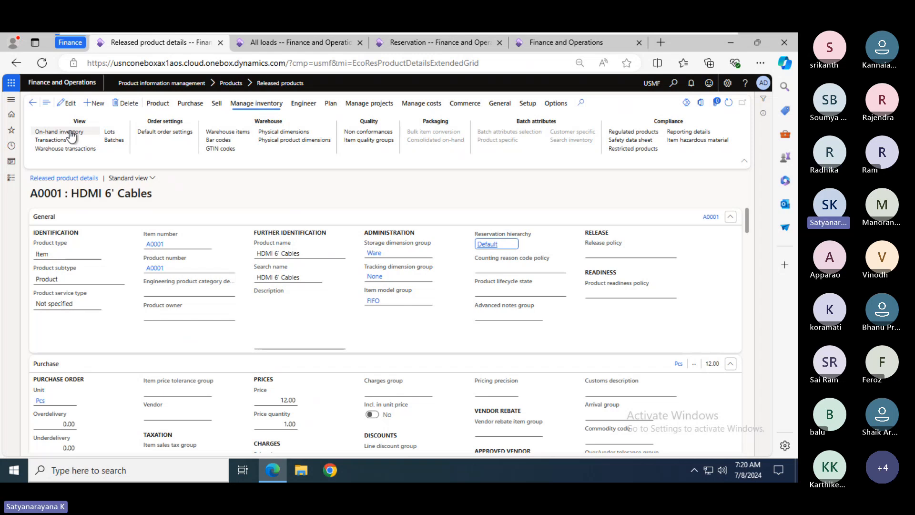
left_click(72, 135)
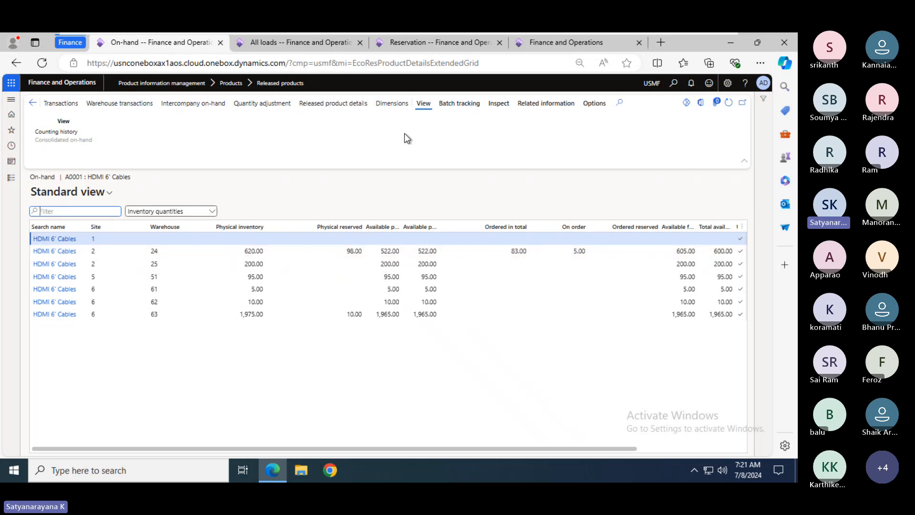
left_click(33, 103)
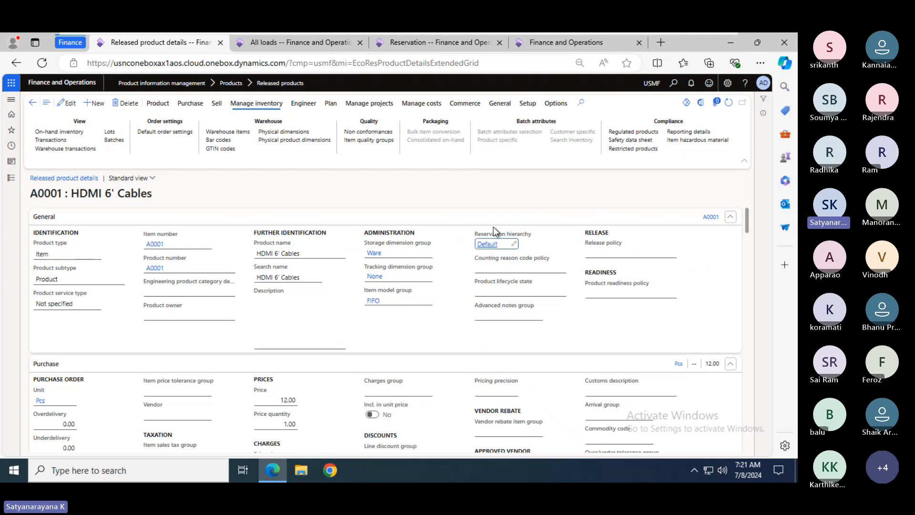
- Try to release the Contoso Retail San Diego sales order to the warehouse from the sales order page
left_click(441, 45)
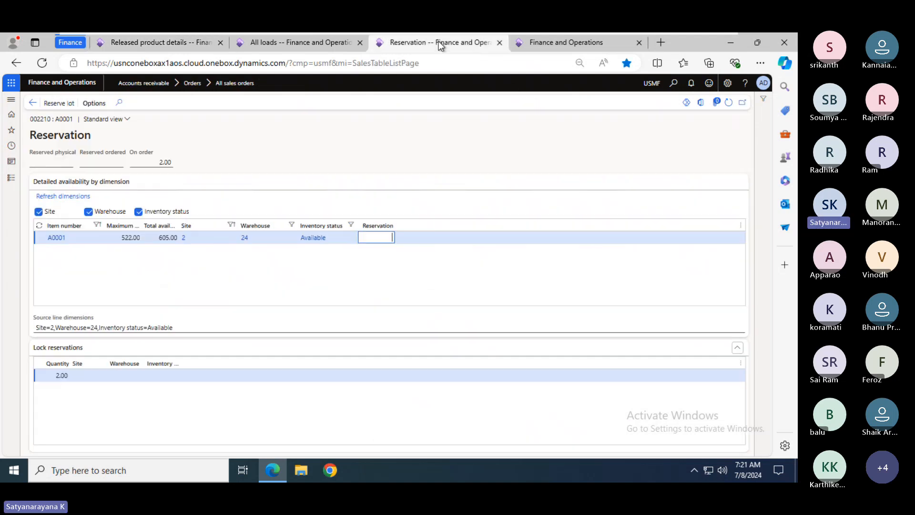
left_click(33, 103)
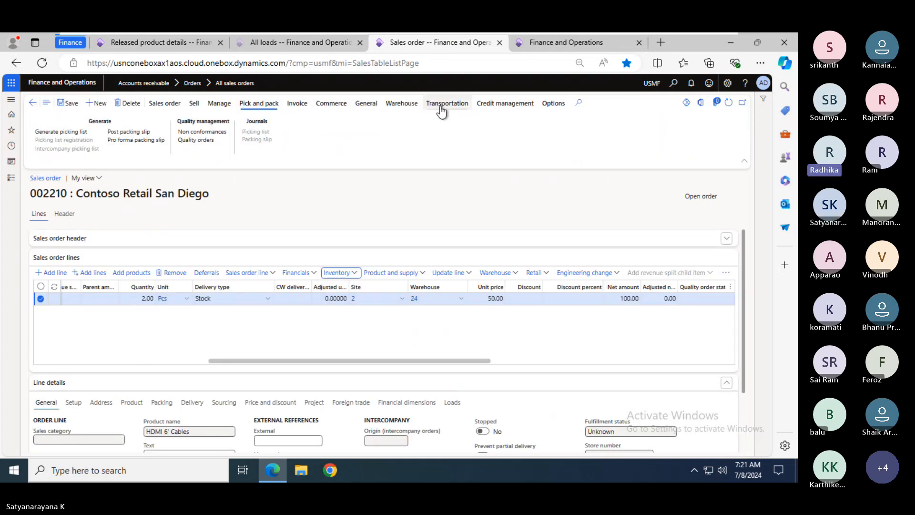
left_click(395, 105)
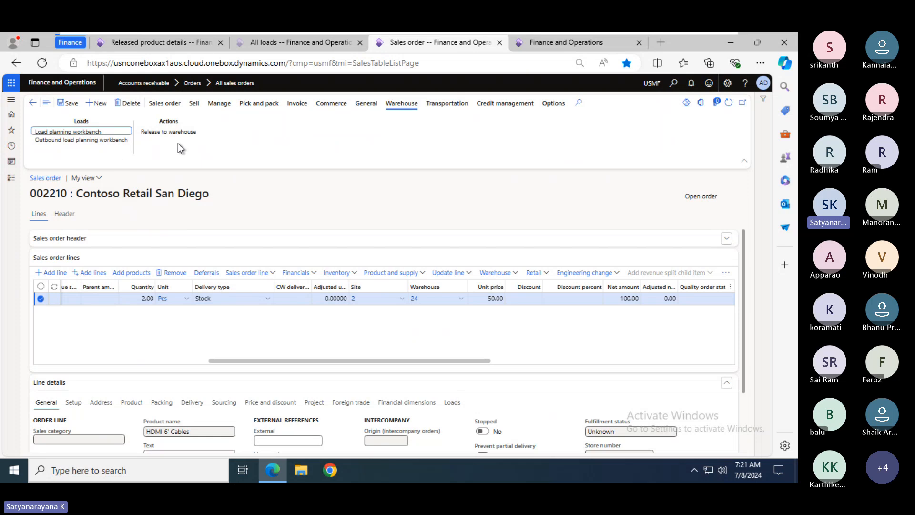
left_click(168, 132)
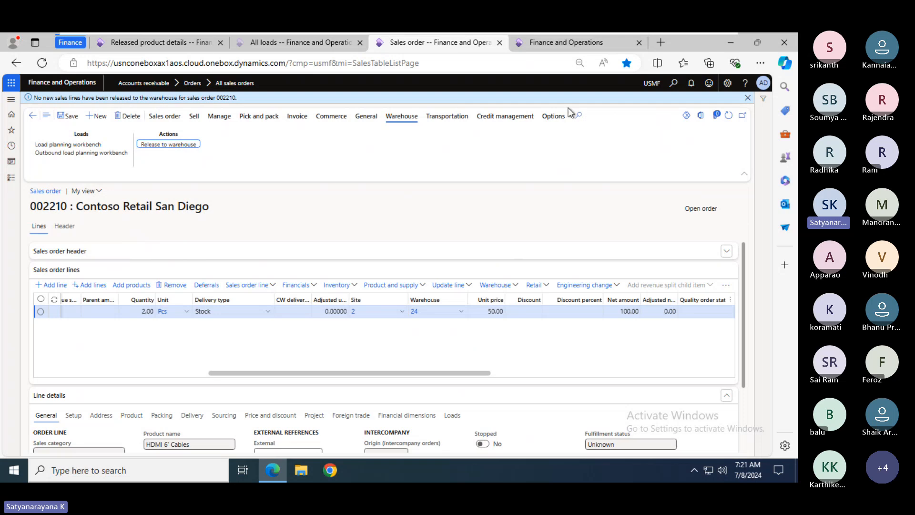
left_click(747, 97)
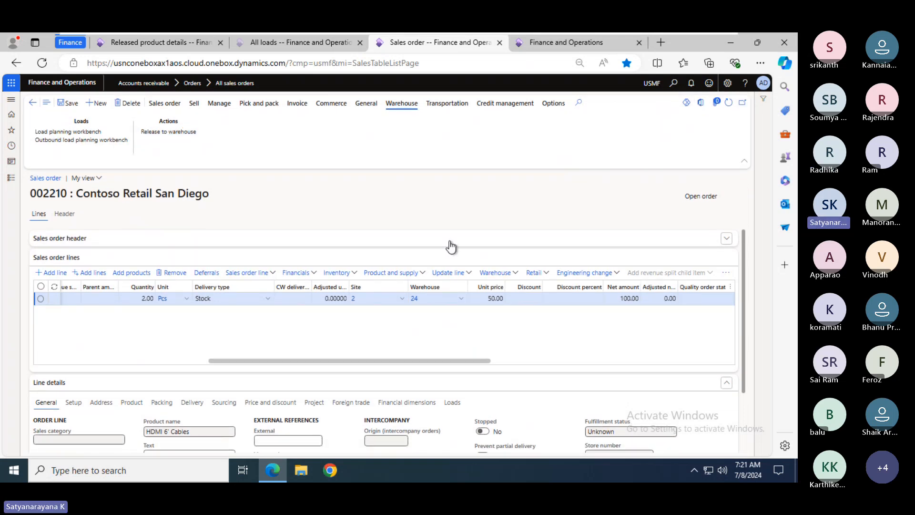
- Check the inventory reservation method in the sales order line's setup details
left_click(350, 274)
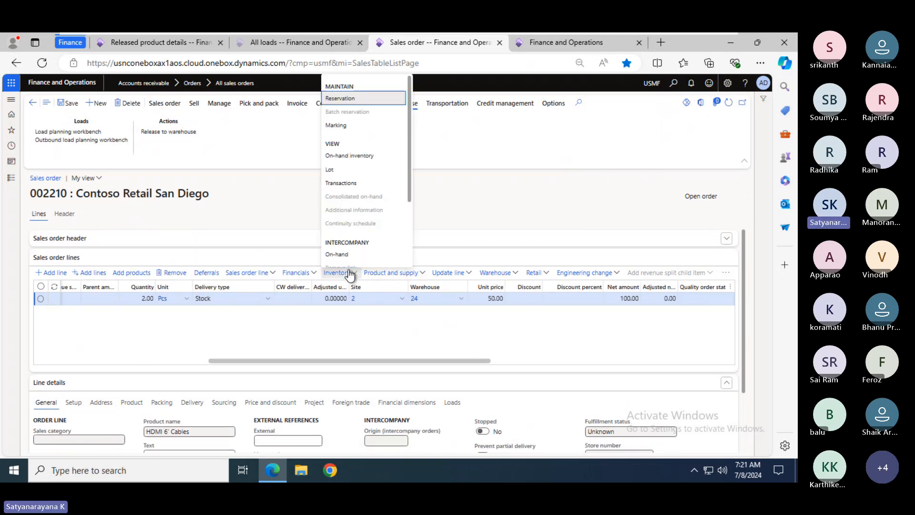
left_click(520, 212)
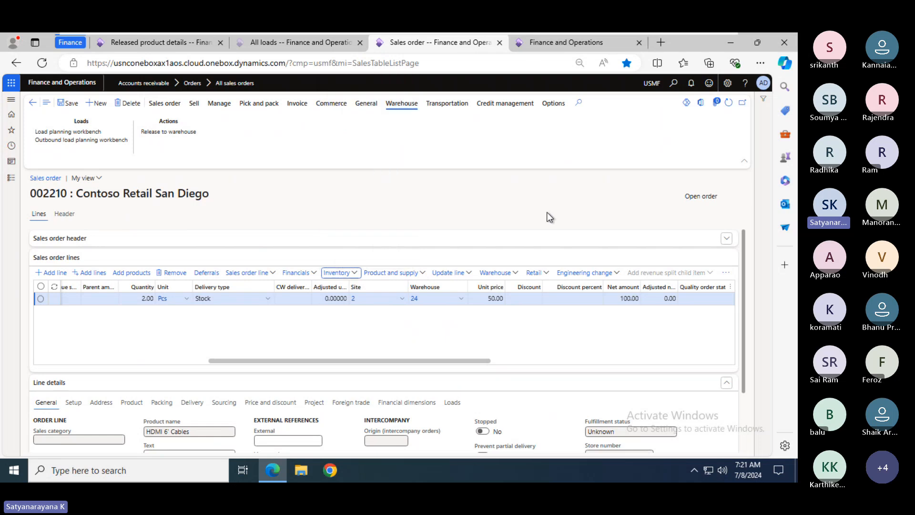
left_click(73, 403)
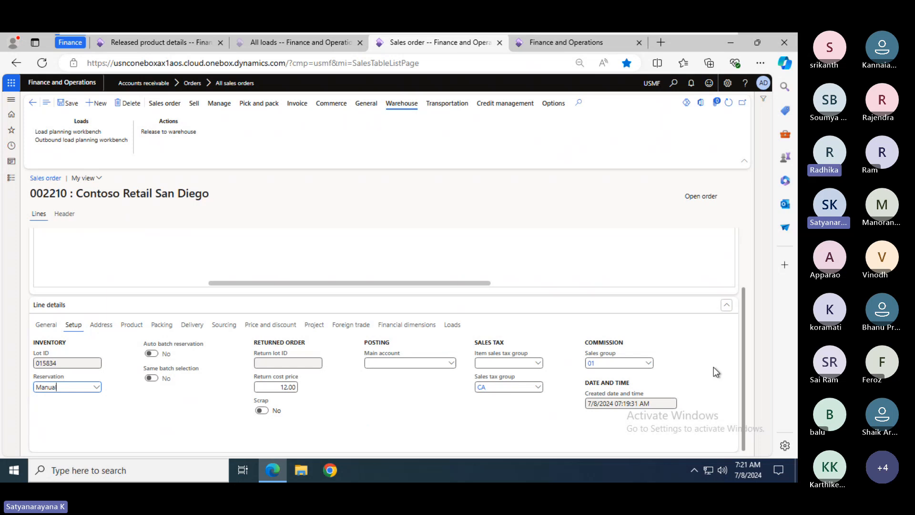
left_click_drag(742, 351, 737, 271)
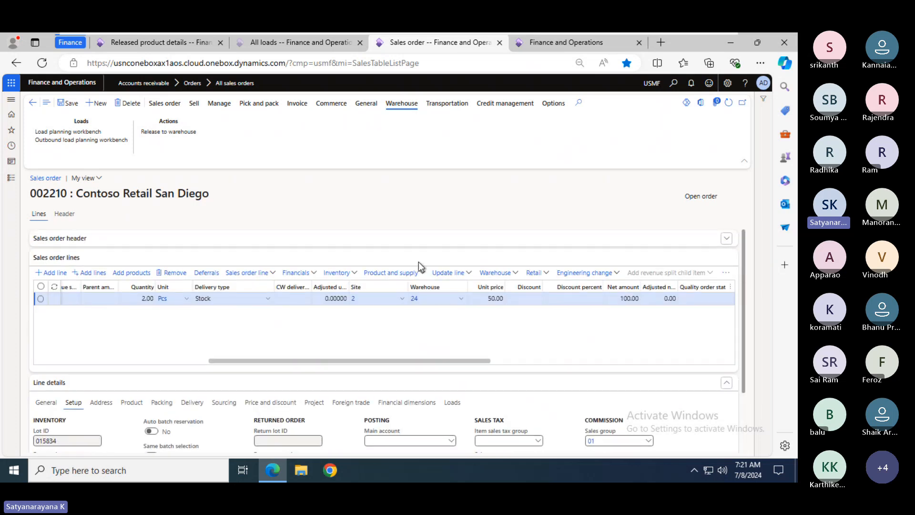
- Reserve the lot for the A0001 sales order line at site 2, warehouse 24, and return to the order
left_click(339, 272)
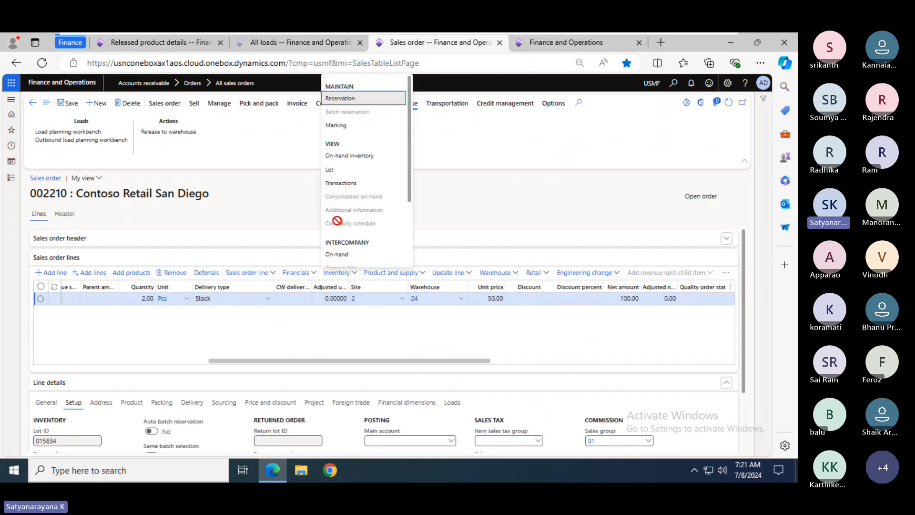
left_click(338, 99)
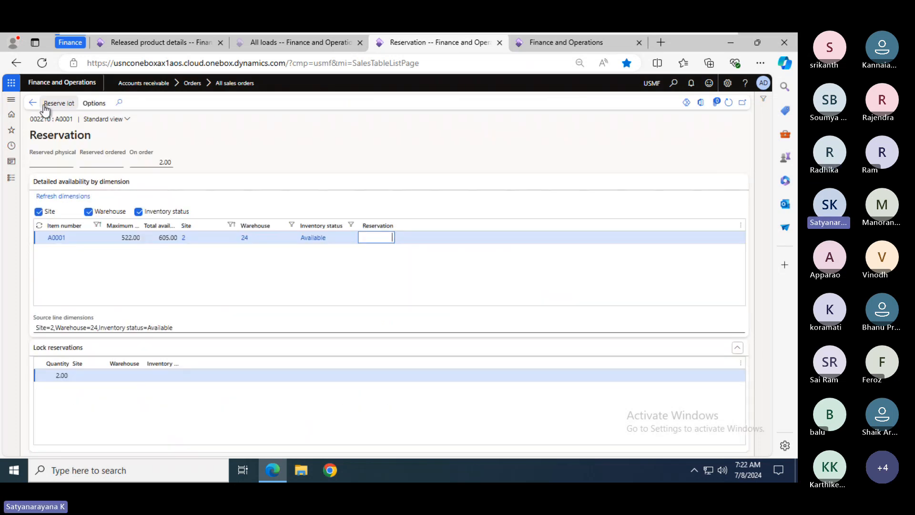
left_click(45, 104)
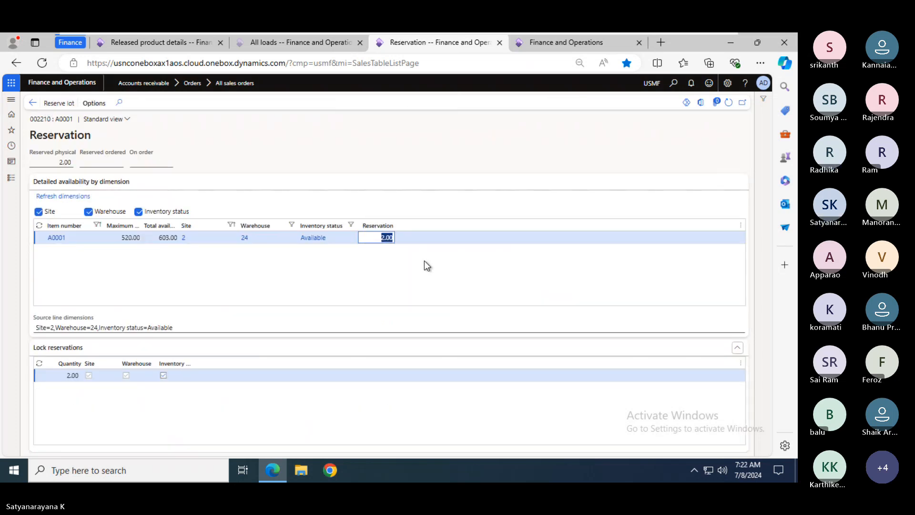
left_click(34, 105)
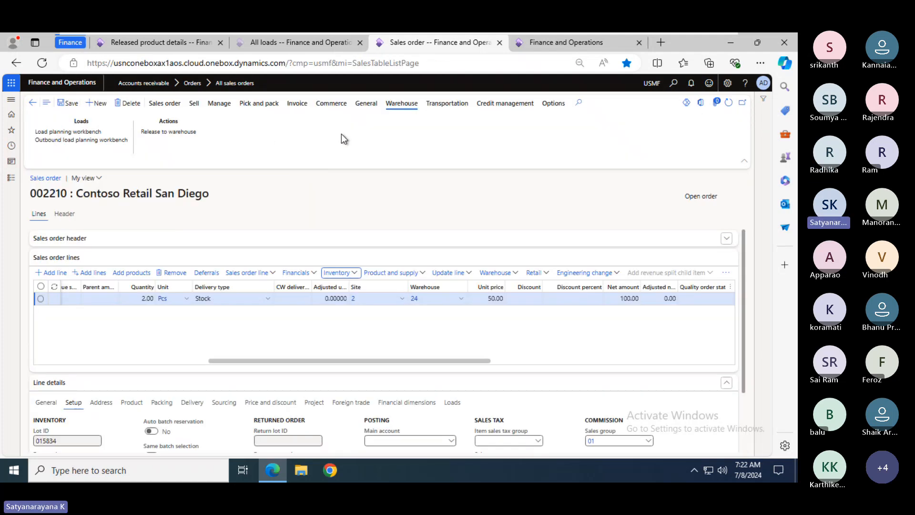
- Release the Contoso Retail San Diego sales order to the warehouse and review all the resulting messages
left_click(170, 133)
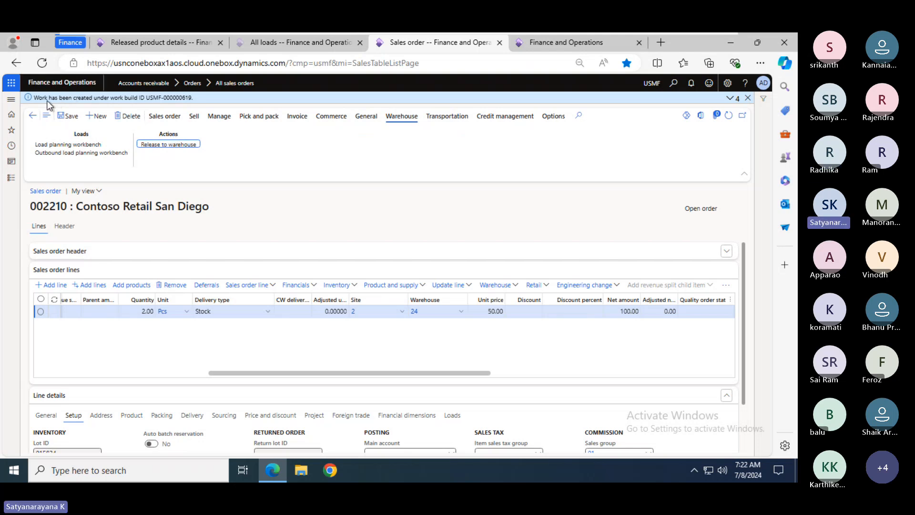
left_click(729, 99)
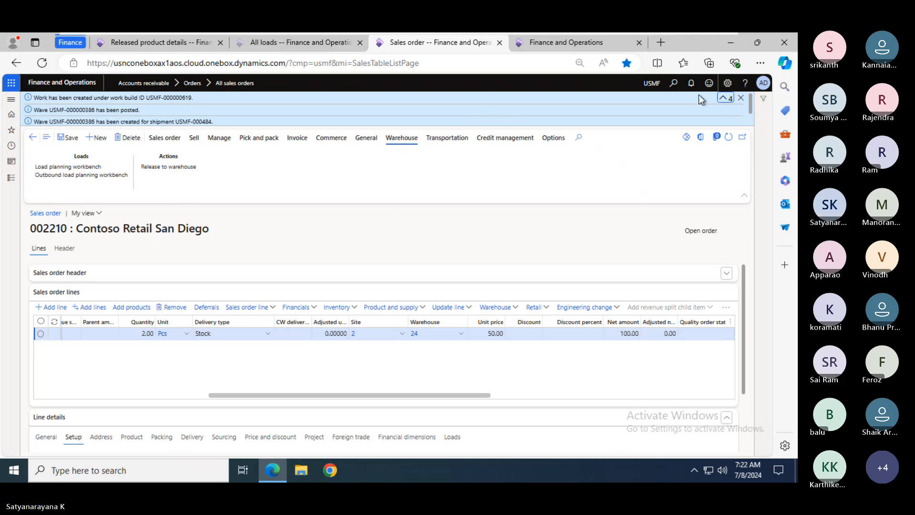
left_click_drag(753, 105, 752, 125)
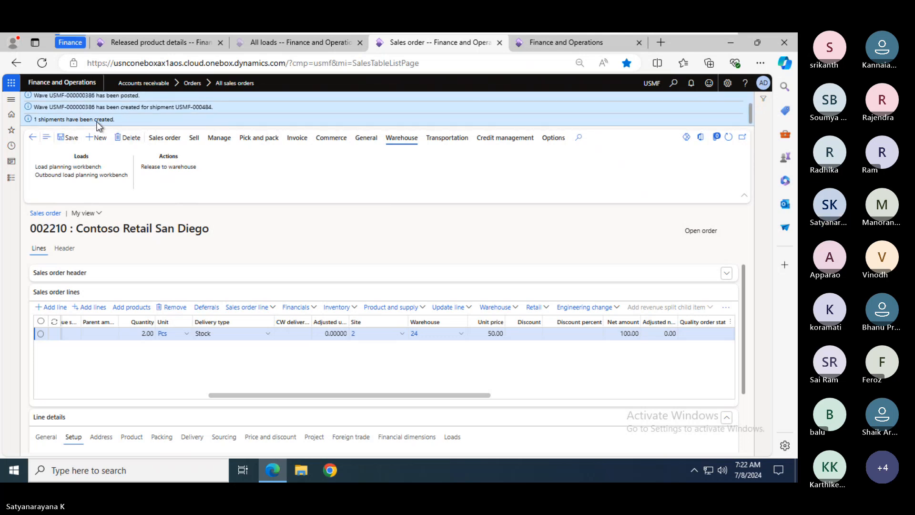
- Review the Advanced warehouse management slide in the 08 July 24 Combined session PowerPoint, then recheck the sales order's release messages
mouse_move(578, 38)
key("alt+Tab")
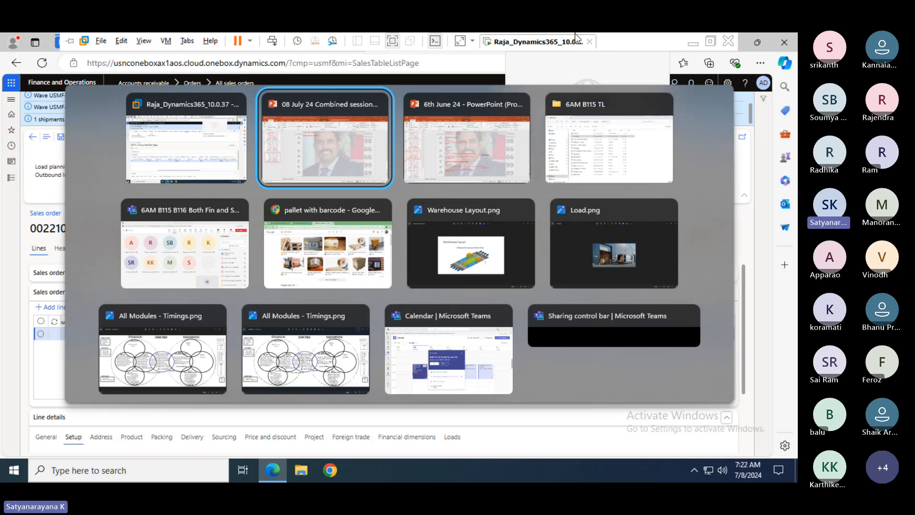
key("alt+Tab")
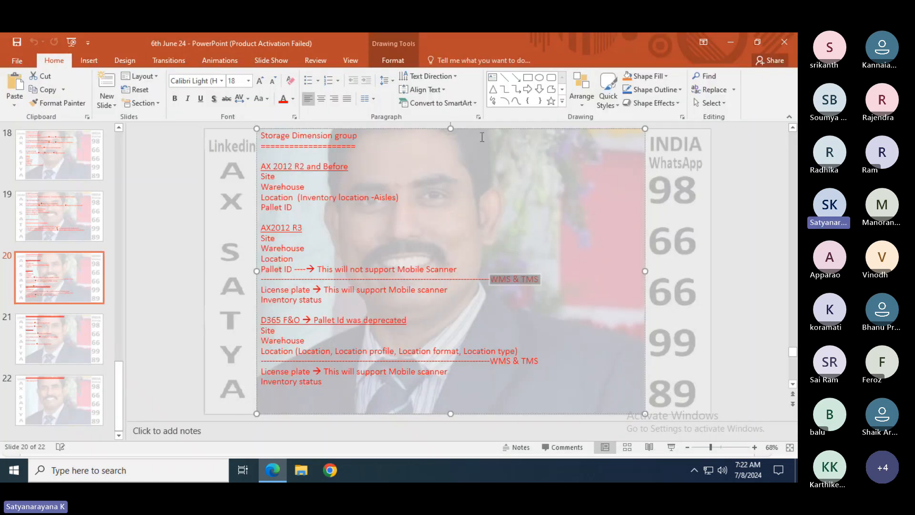
key("alt+Tab")
key("alt+Tab")
left_click(481, 137)
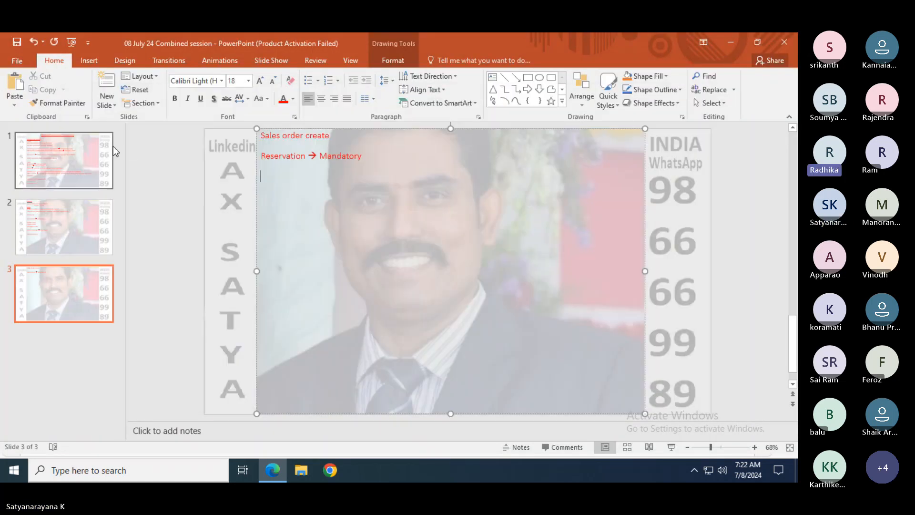
left_click(85, 148)
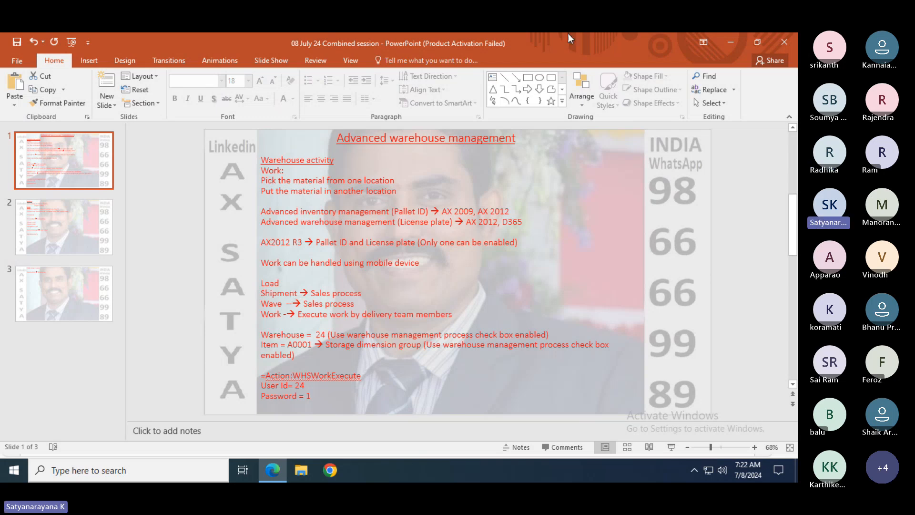
key("alt+Tab")
key("alt+Tab")
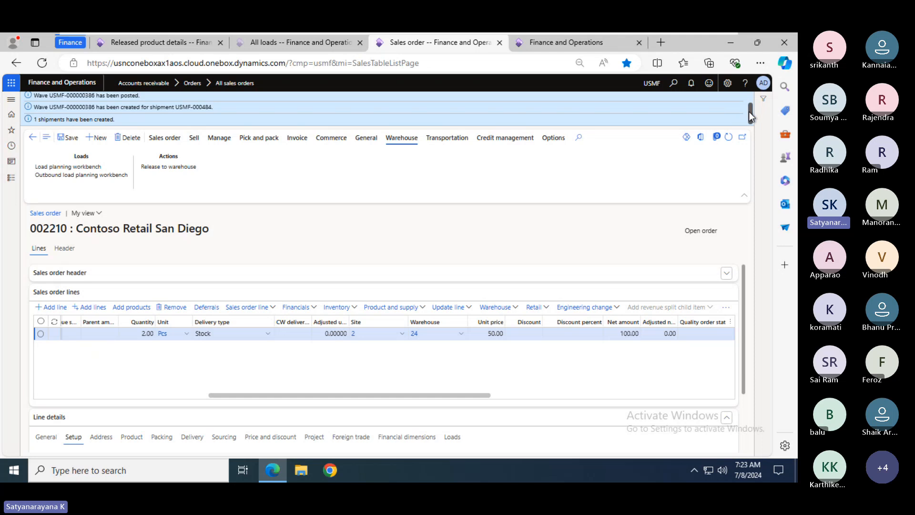
scroll(748, 110, "up", 2)
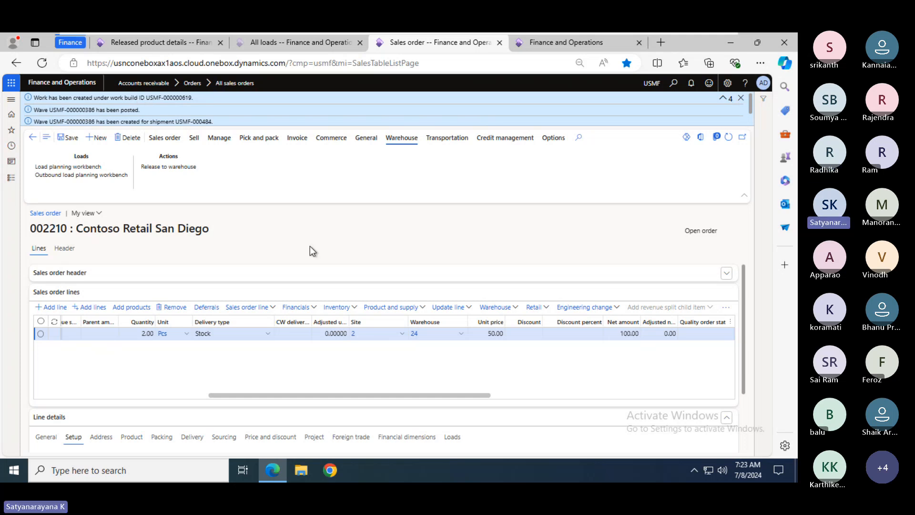
- Examine the 24 Shipping Default wave template in the warehouse management wave setup
left_click(260, 43)
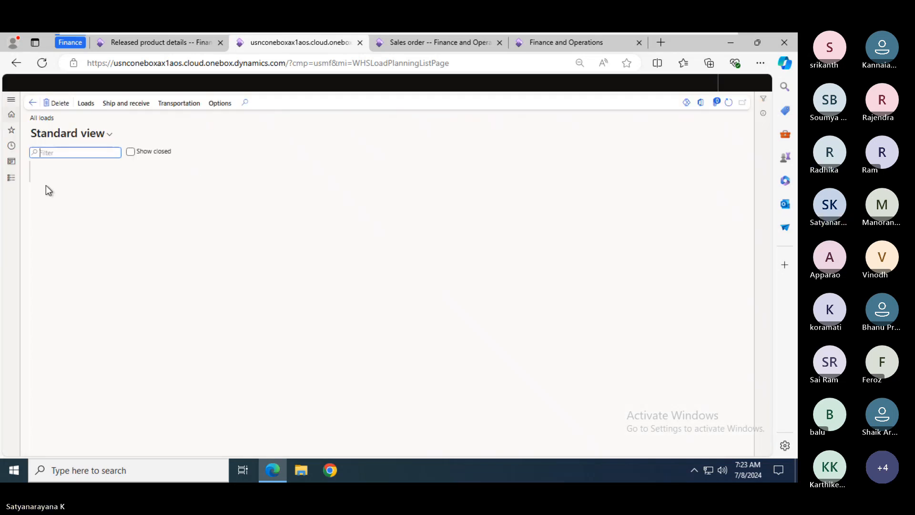
left_click(13, 178)
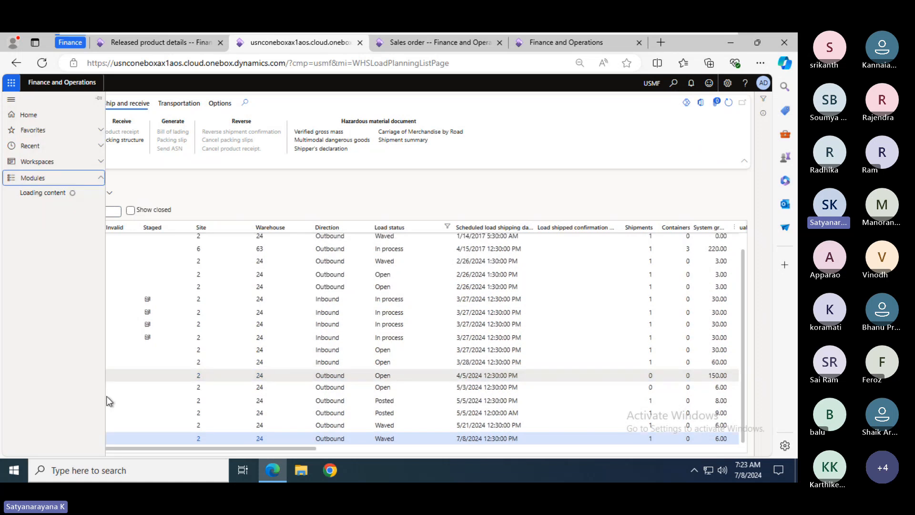
scroll(72, 429, "down", 10)
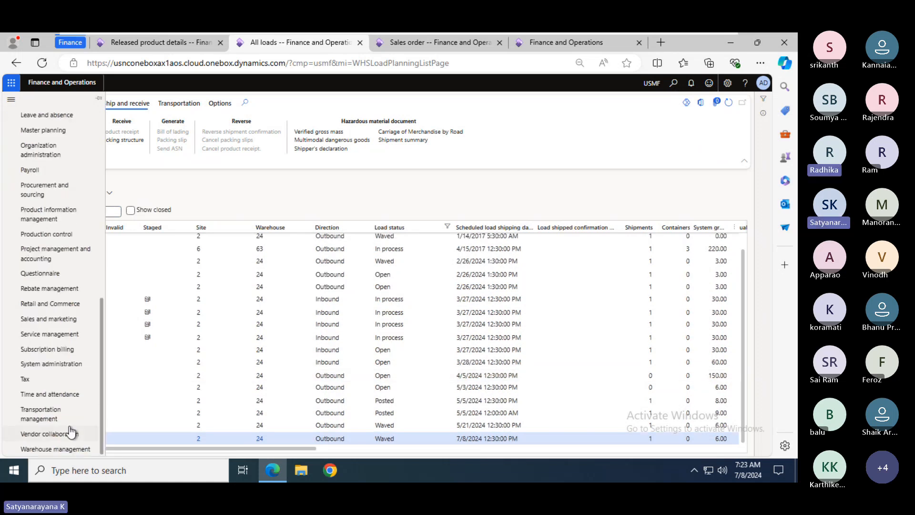
left_click(60, 449)
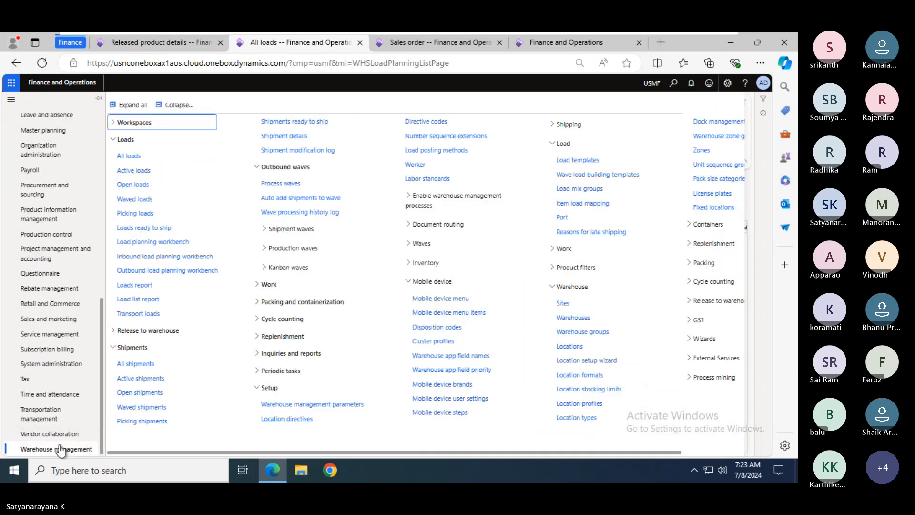
left_click(177, 105)
left_click(135, 315)
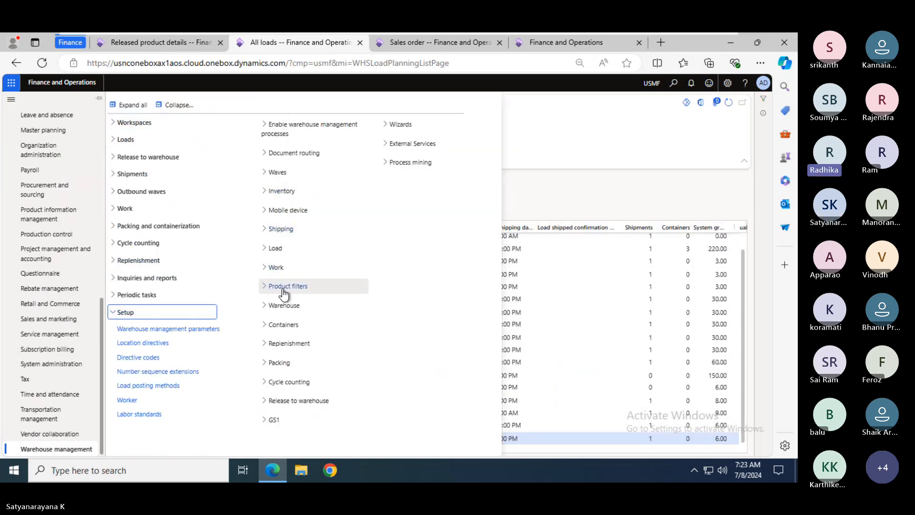
left_click(287, 172)
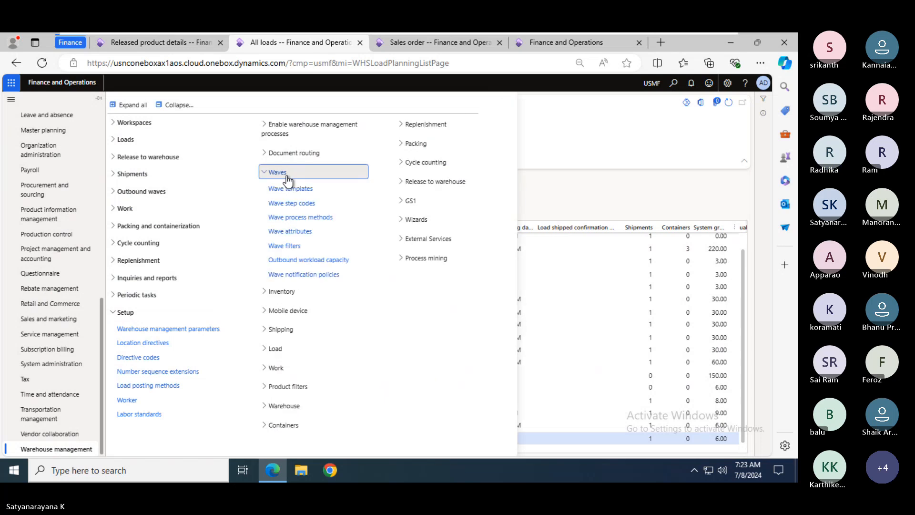
left_click(289, 186)
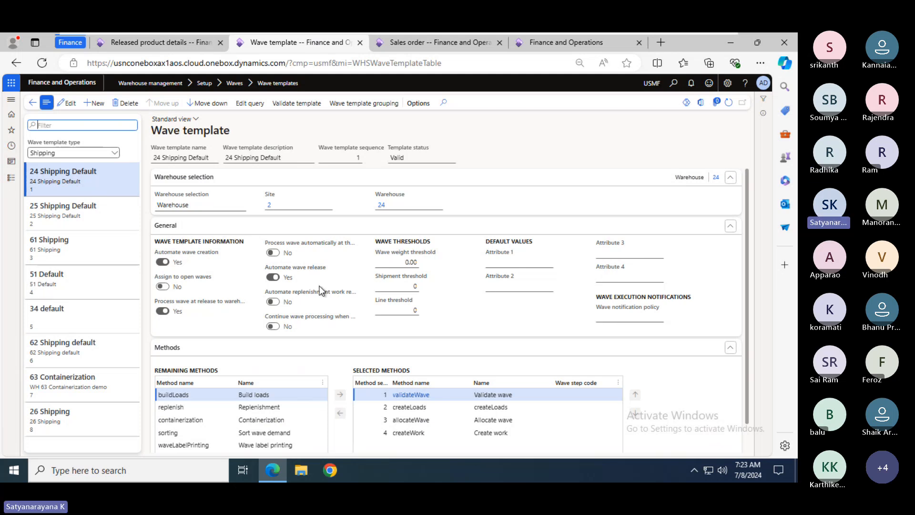
- Switch to the 08 July 24 Combined session PowerPoint and add "Released to warehouse" below the reservation note on slide 3
left_click(422, 44)
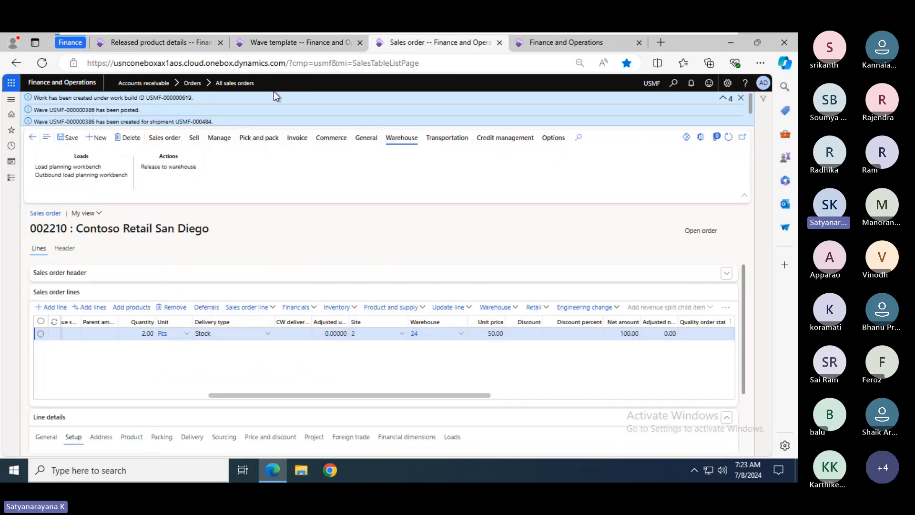
mouse_move(655, 34)
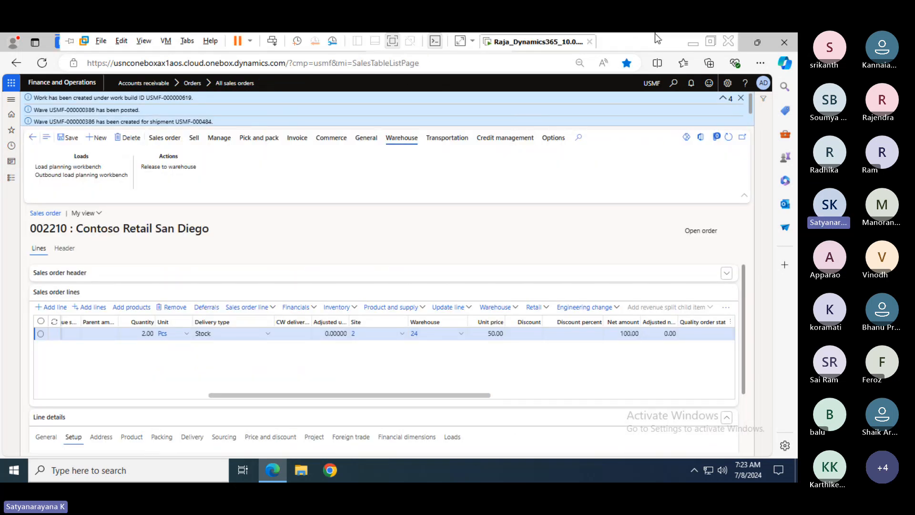
key("alt+Tab")
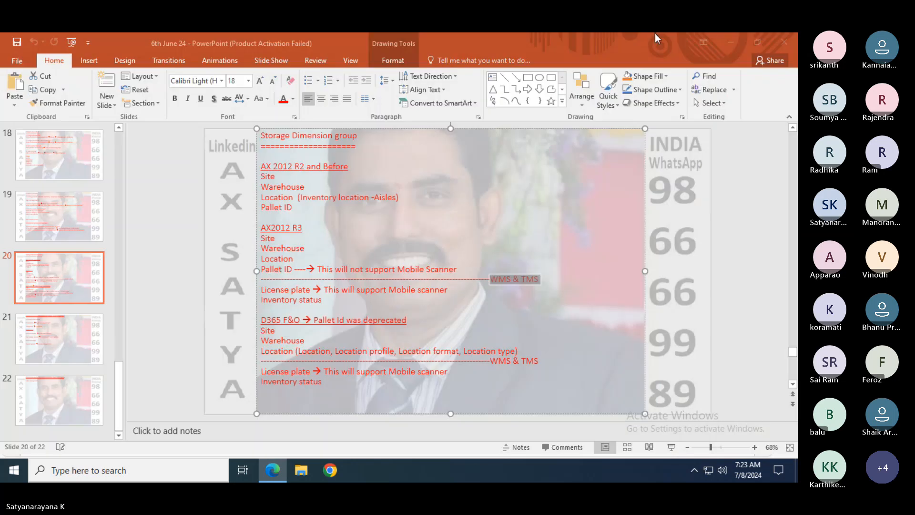
key("alt+Tab")
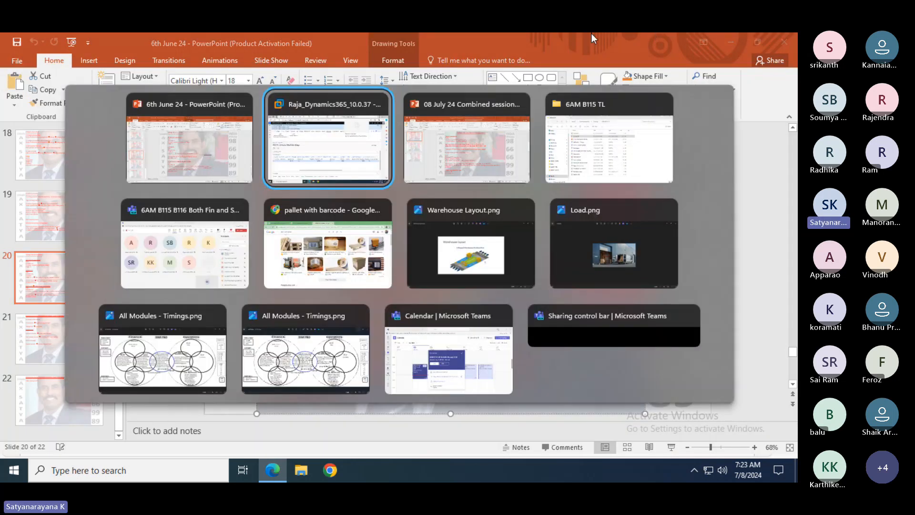
key("alt+Tab")
left_click(102, 294)
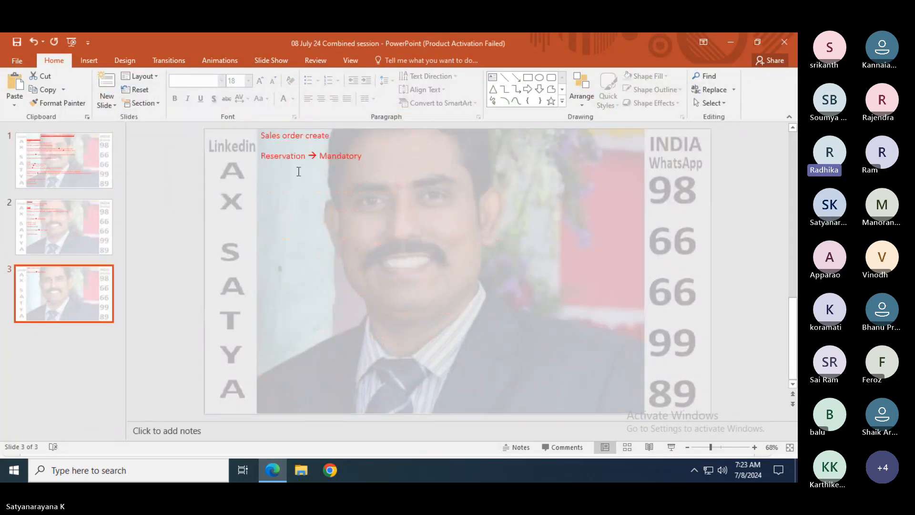
left_click(362, 156)
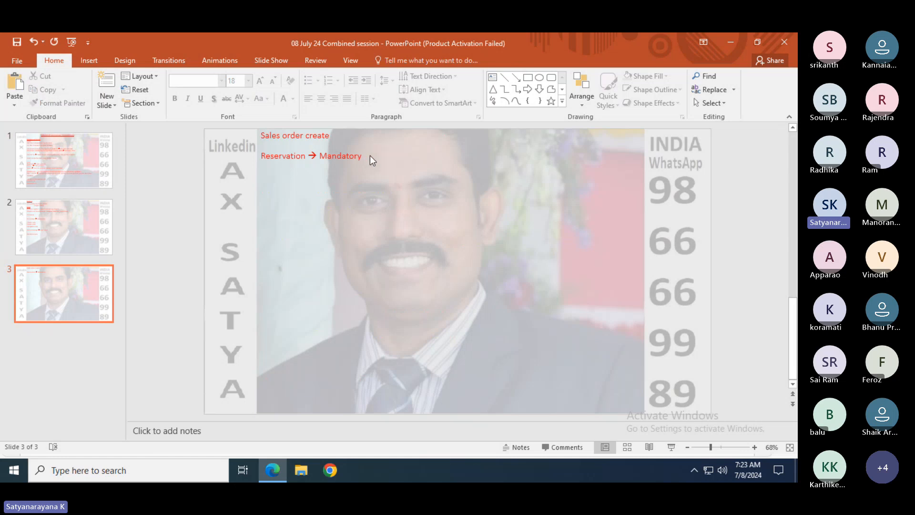
left_click(355, 153)
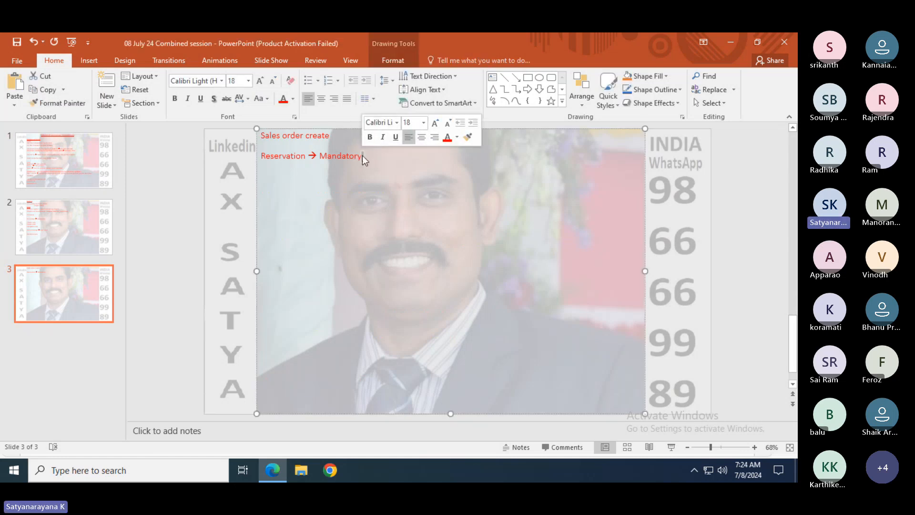
key("Down")
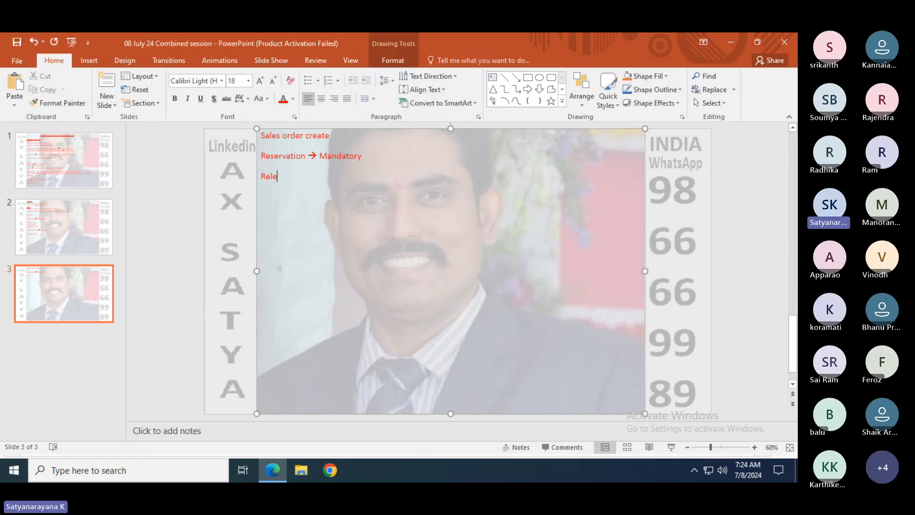
type("Released to warehouse")
- Add the line "Shipment created" to the slide 3 notes, correcting the spelling of "Shipment"
key("Return")
type("Ship")
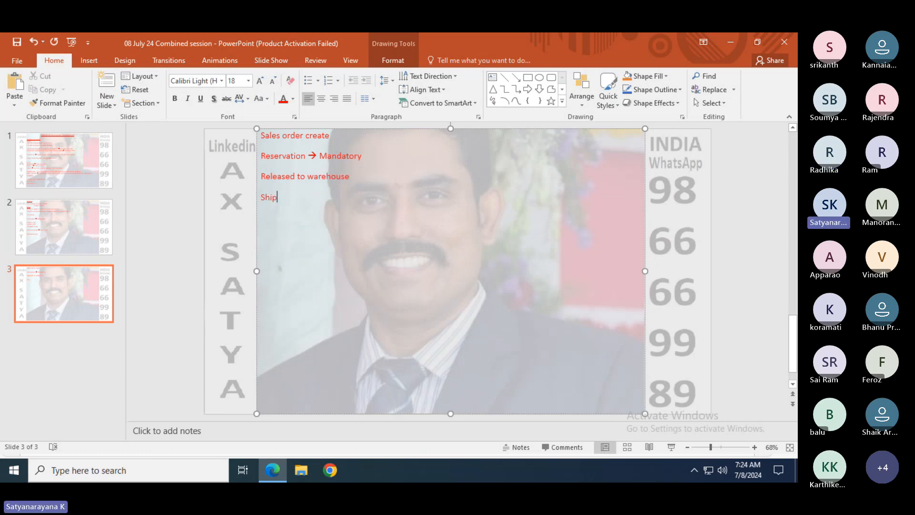
type("pment cre")
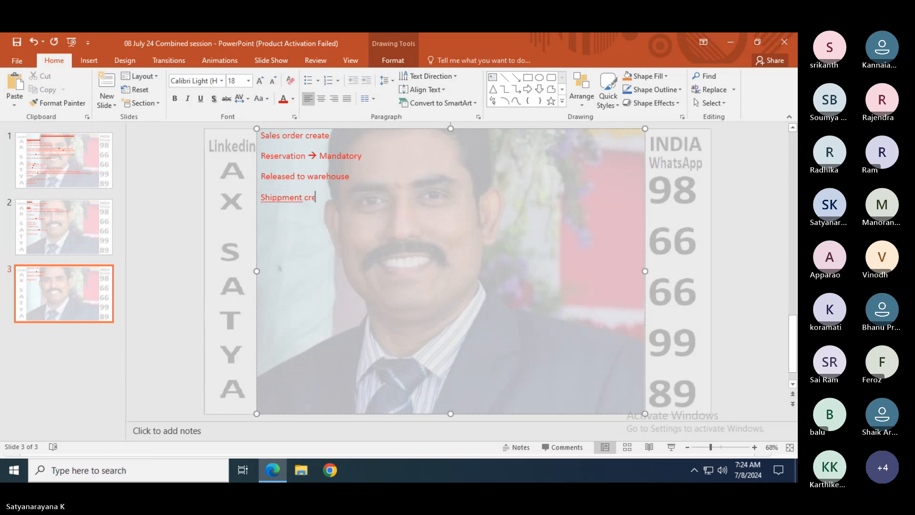
type("ated")
right_click(273, 196)
left_click(307, 202)
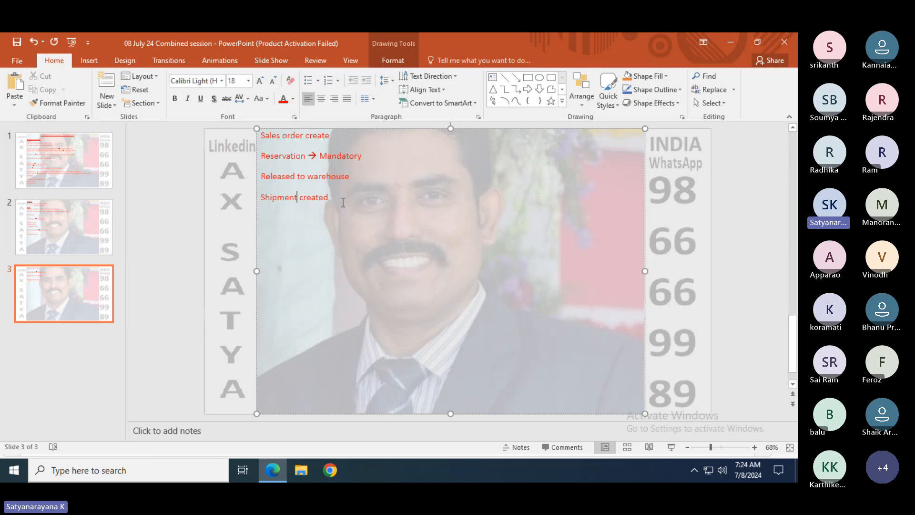
- Add the line "Wave created against shipment" below "Shipment created" on slide 3
key("Return")
type("Weve crea")
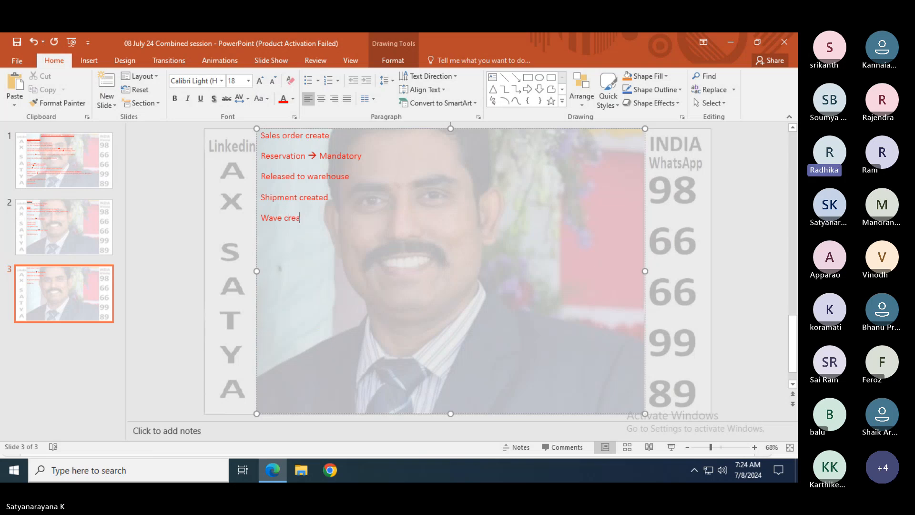
type("ted against ")
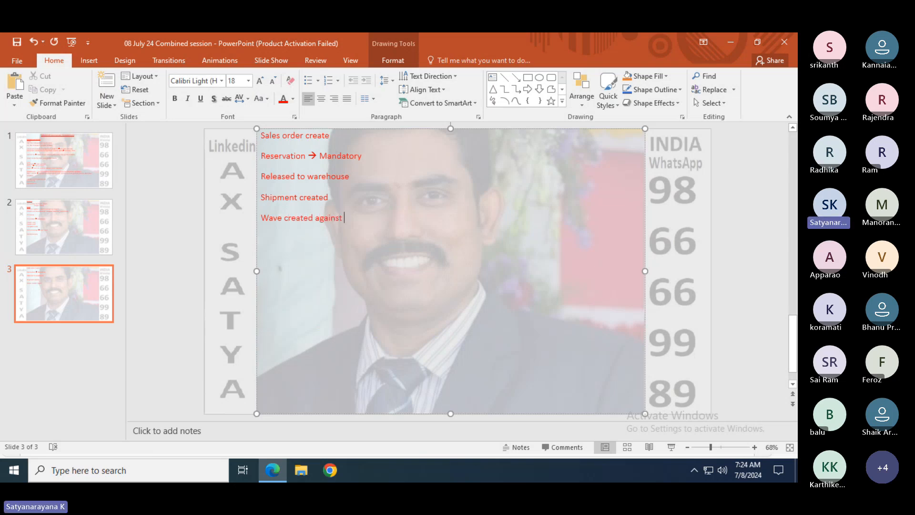
type("shipment")
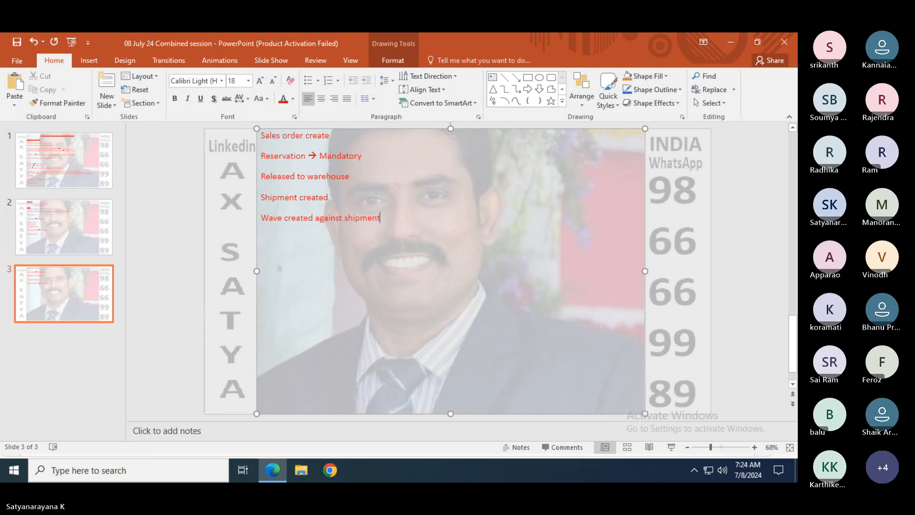
- Add the line "Work will be created" to the slide 3 notes and prefix it with "Wave process -->"
type("Wa")
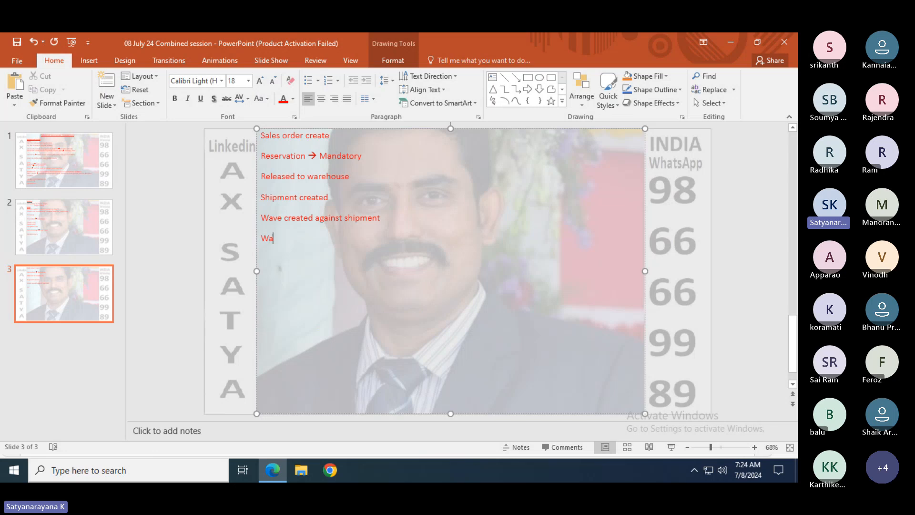
key("BackSpace")
type("ork")
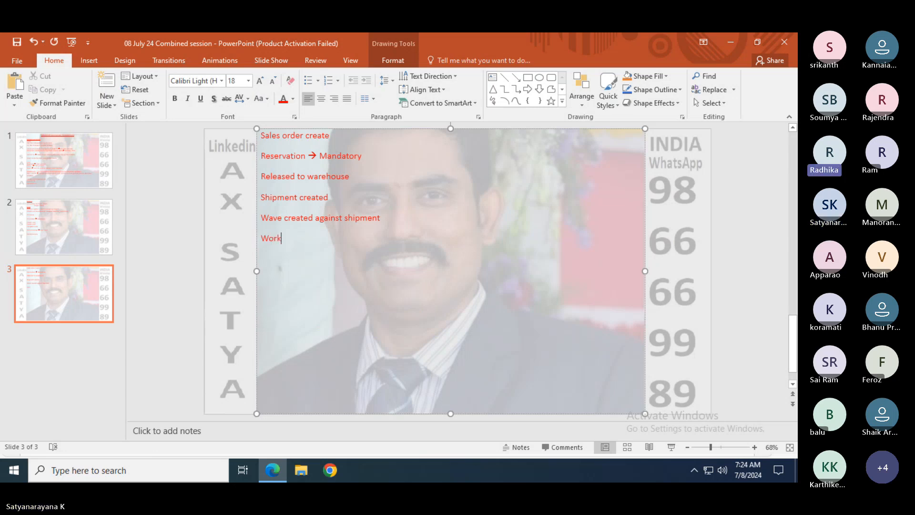
type(" will be created")
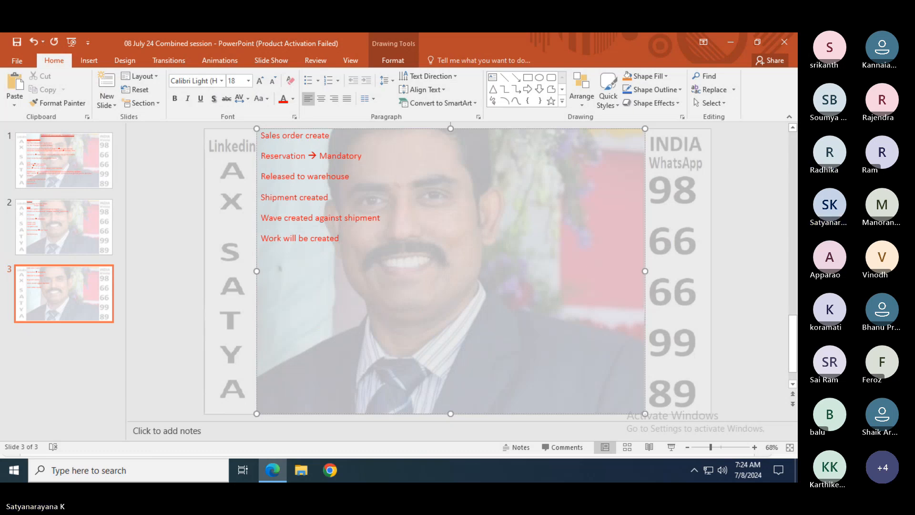
right_click(261, 238)
type("Wave ")
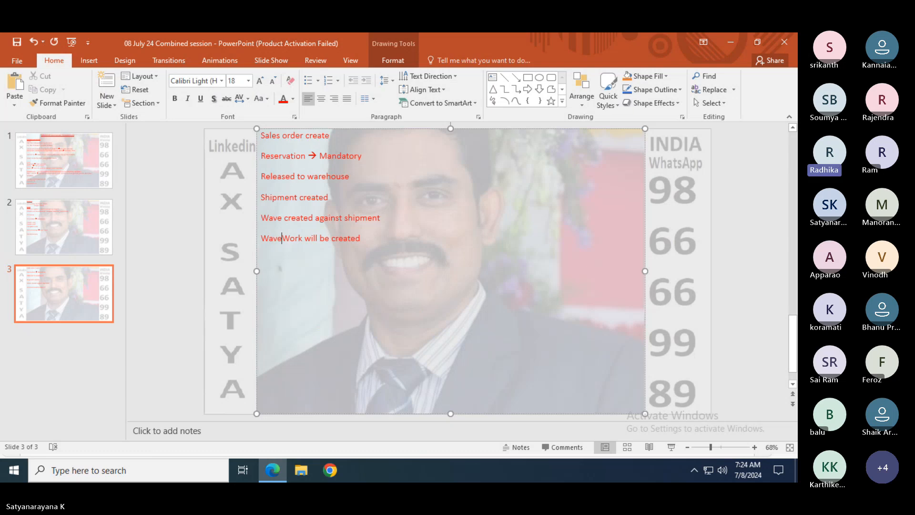
type("process")
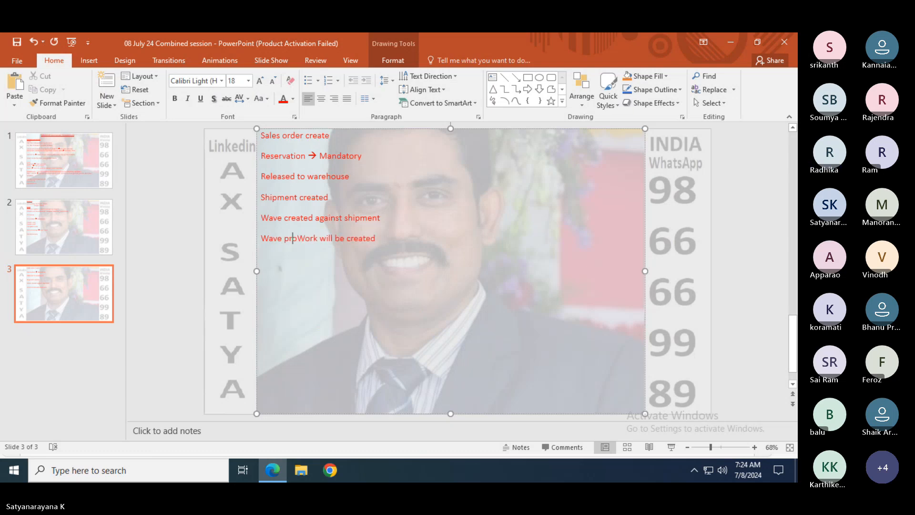
type(" -->")
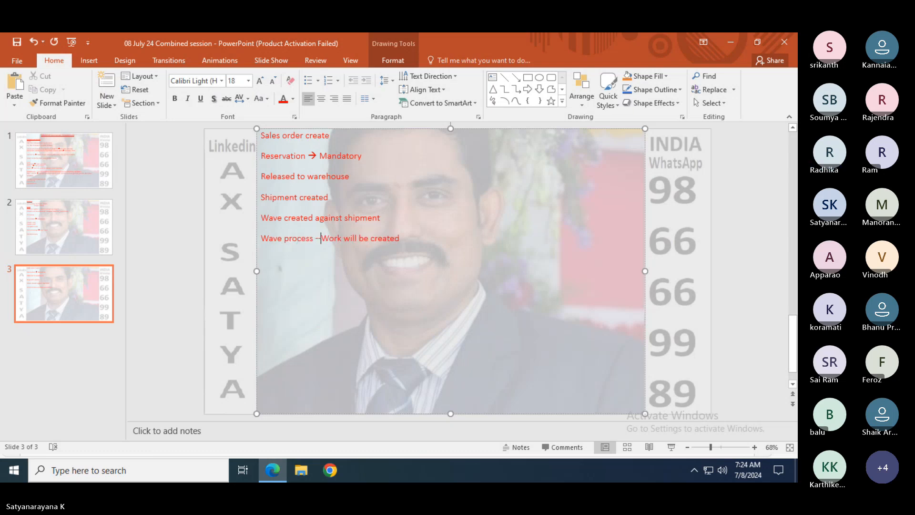
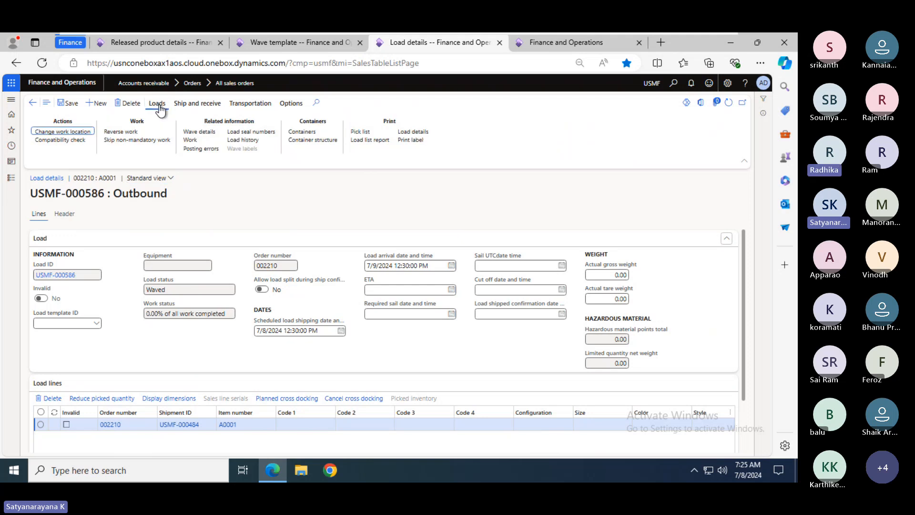
- Review the wave details of the outbound load, then return to the sales order and open its line's work details
left_click(205, 135)
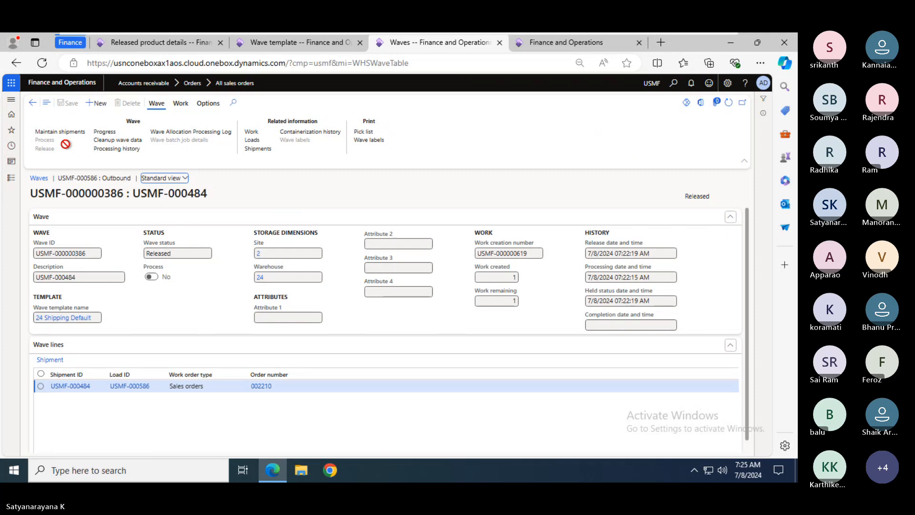
left_click(31, 104)
left_click(32, 104)
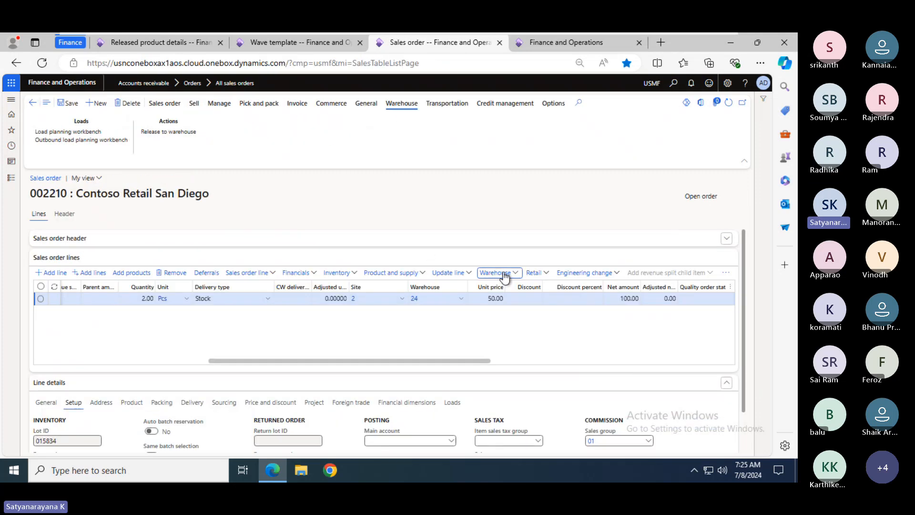
left_click(504, 276)
left_click(505, 319)
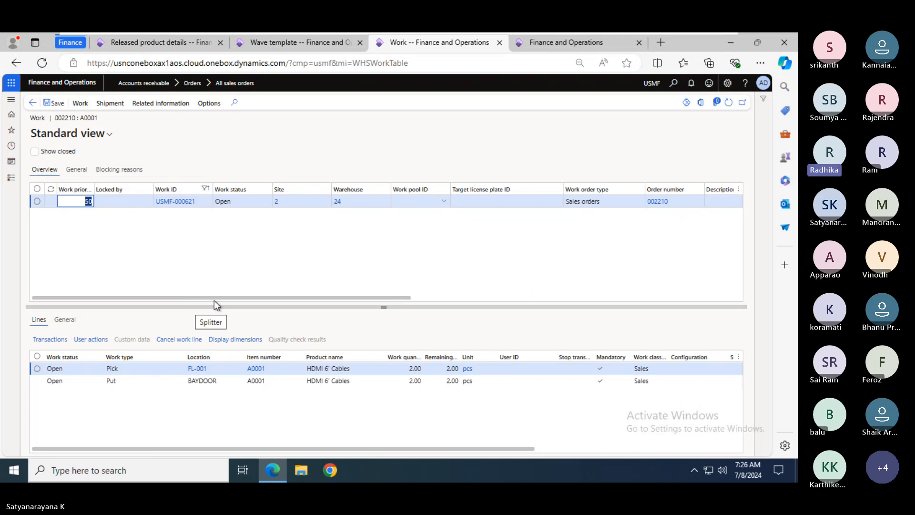
- Switch to the warehouse mobile device form, log off the current worker and log in with user ID 24 and its password
left_click(568, 43)
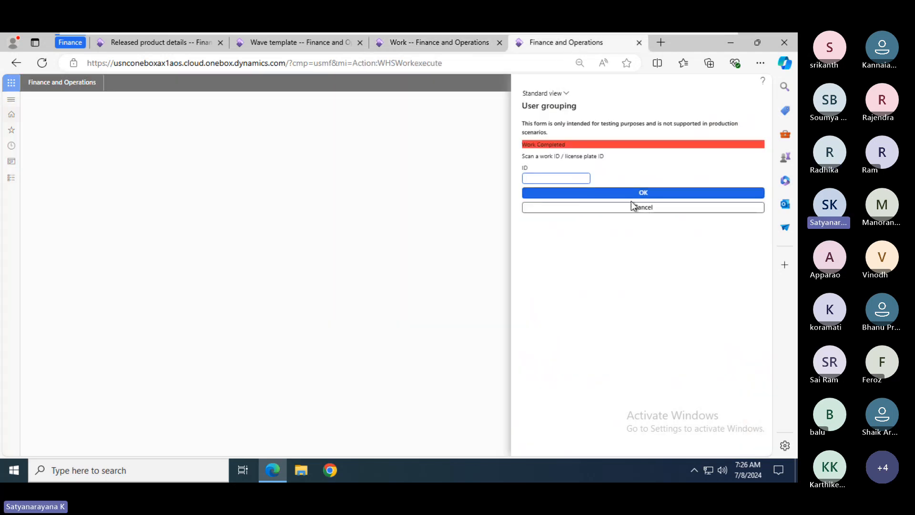
left_click(641, 205)
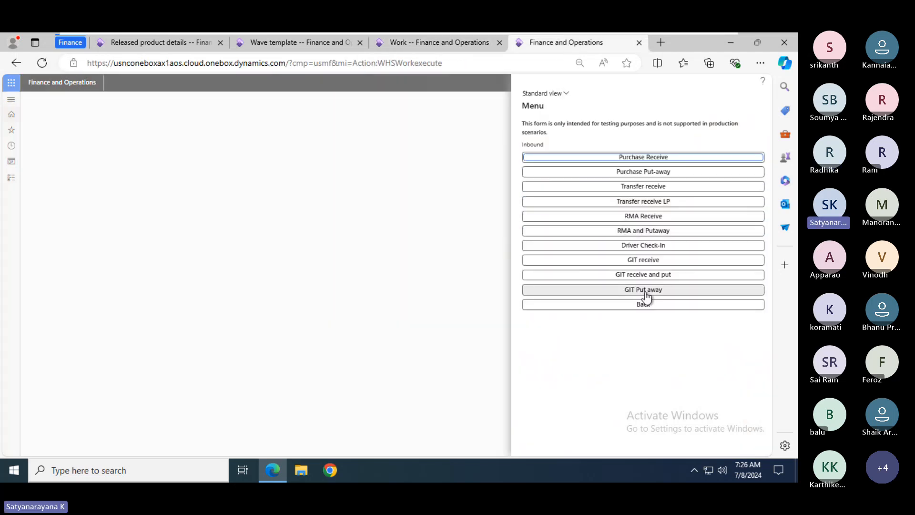
left_click(649, 304)
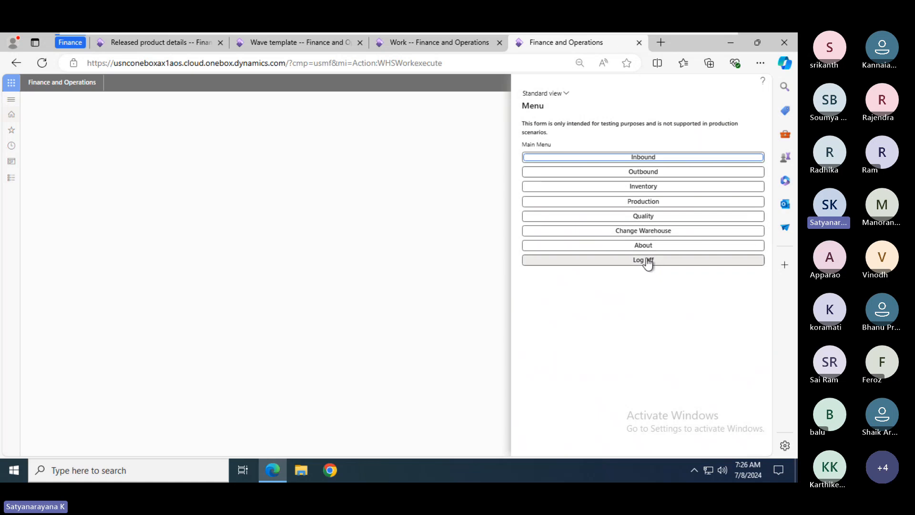
left_click(647, 260)
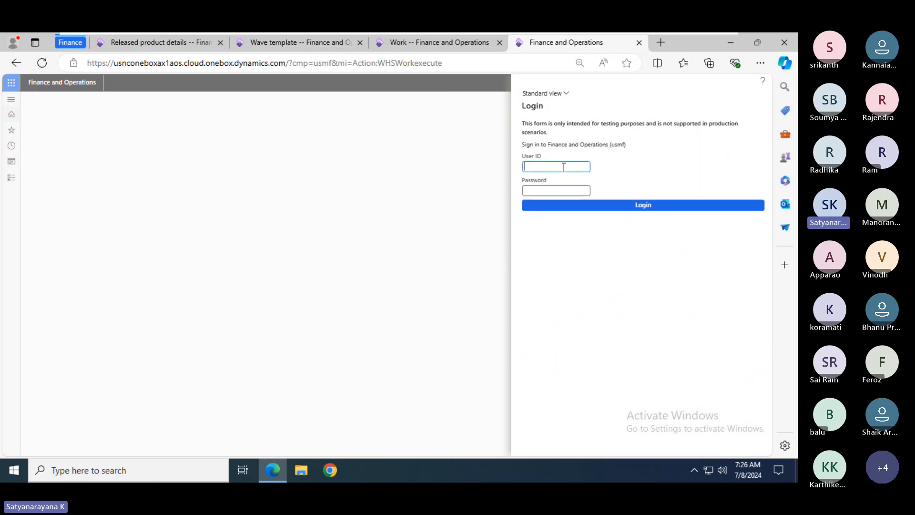
type("24")
key("Tab")
left_click(644, 206)
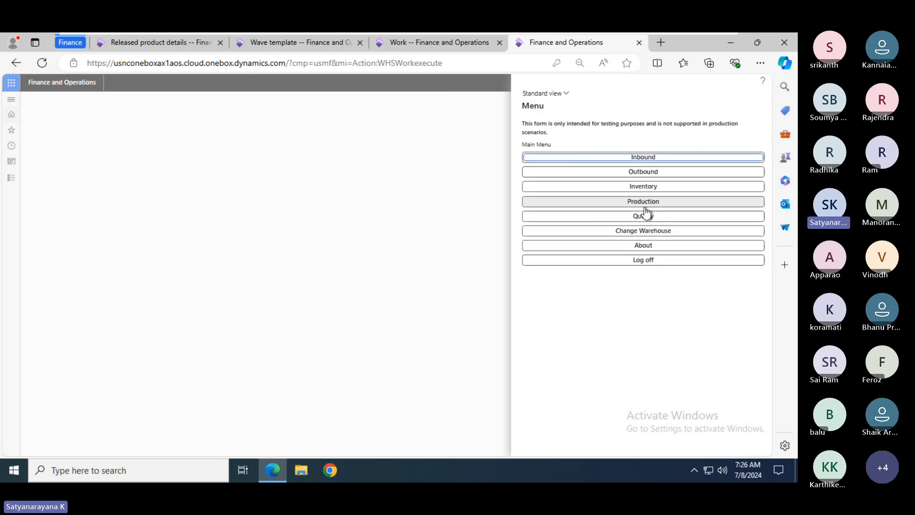
- Start Sales Picking from the Outbound menu and check the prompt for a work ID or license plate ID
left_click(640, 175)
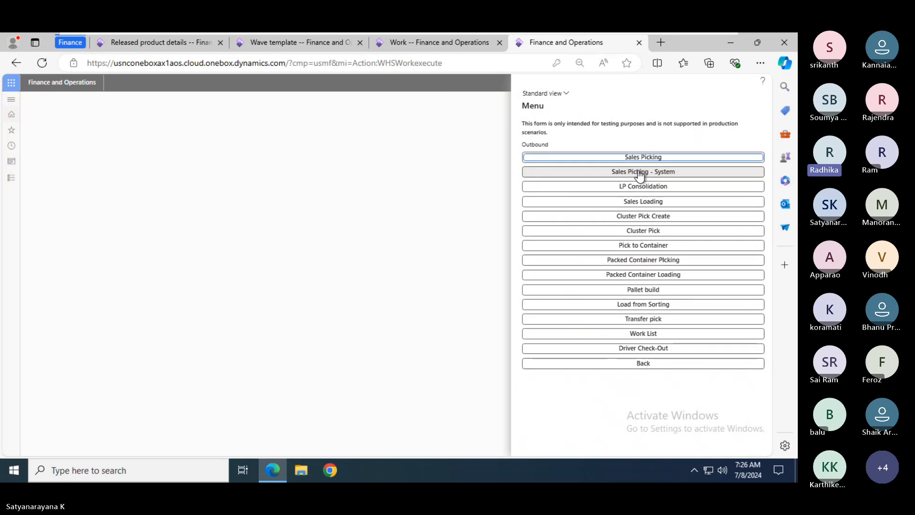
left_click(638, 158)
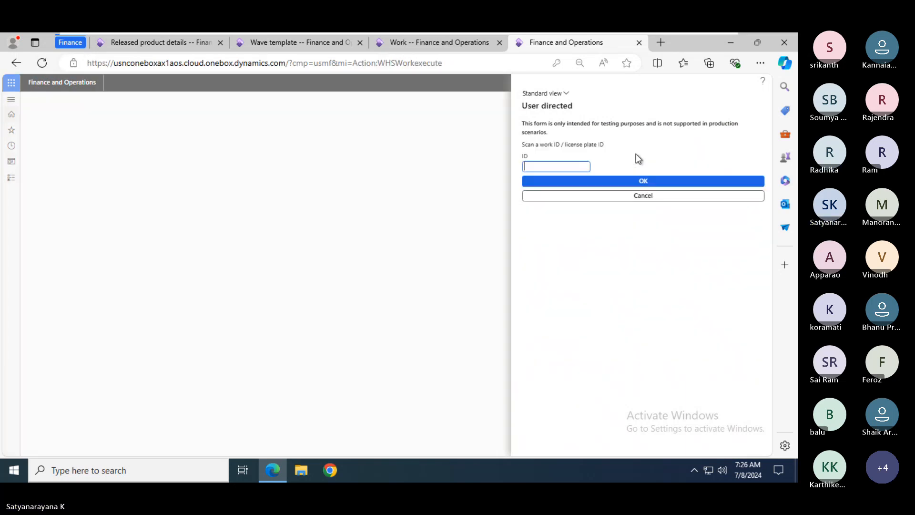
left_click(405, 47)
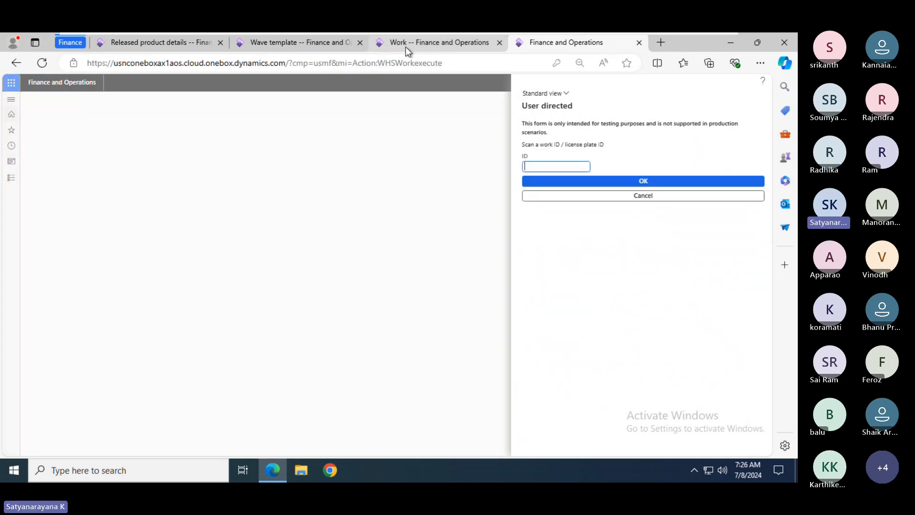
left_click(547, 46)
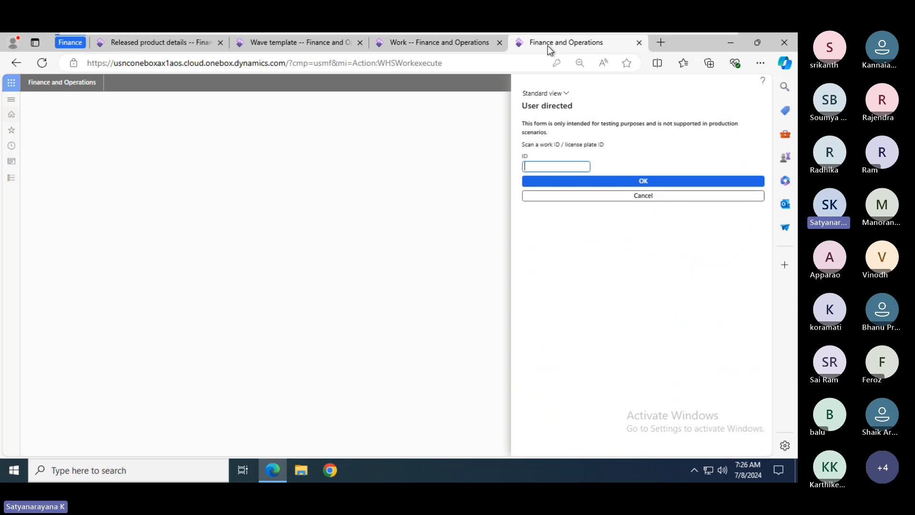
left_click_drag(523, 144, 606, 145)
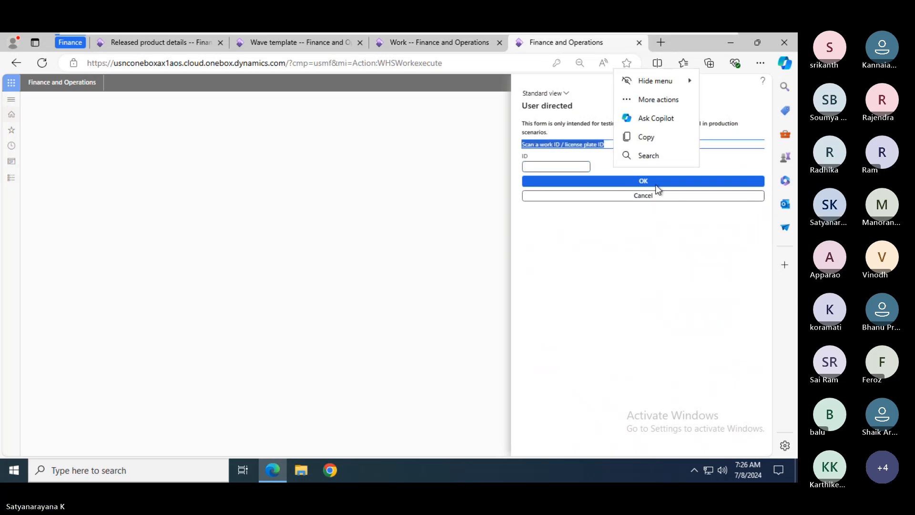
left_click(564, 144)
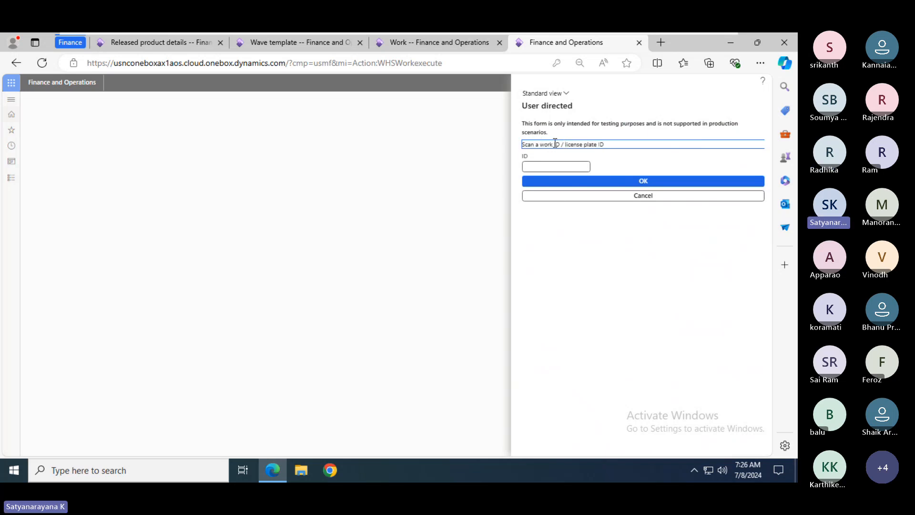
- Copy the work ID from the sales order's work details and submit it as the ID in Sales Picking
left_click(403, 42)
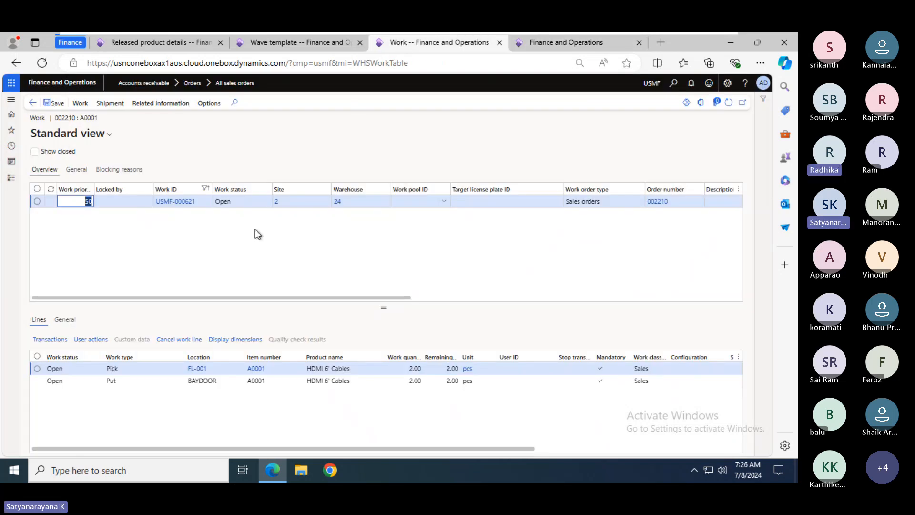
left_click_drag(196, 202, 155, 207)
left_click(176, 164)
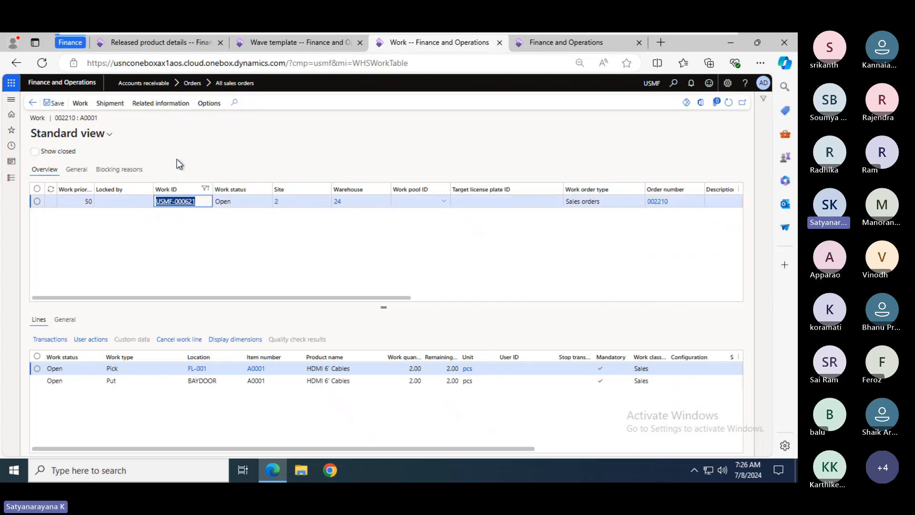
left_click(539, 44)
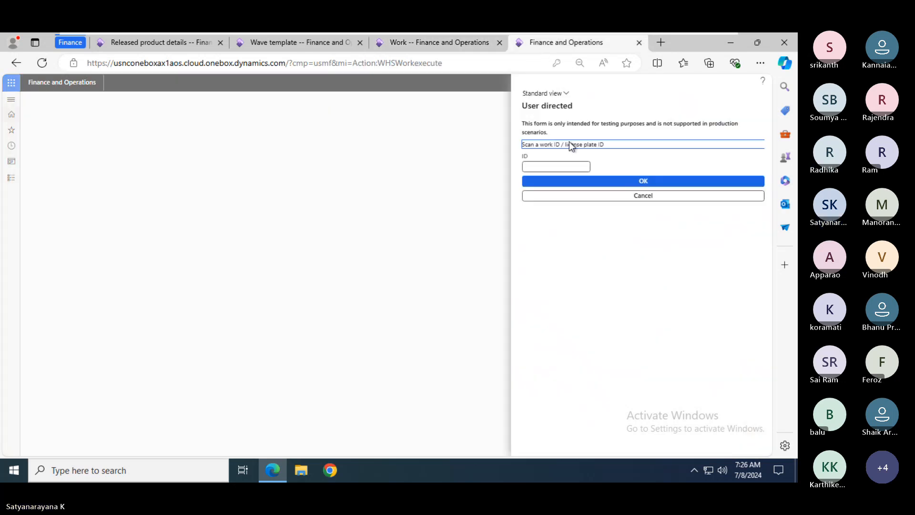
left_click(559, 168)
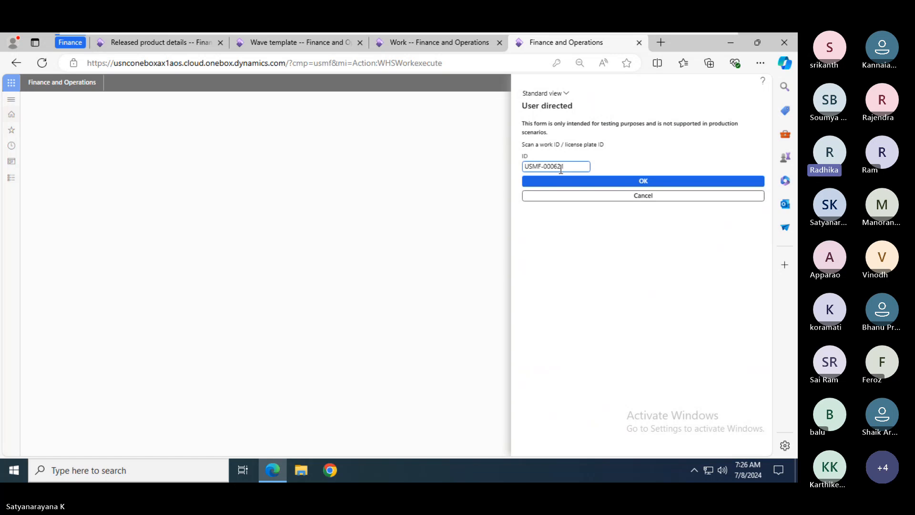
left_click(641, 181)
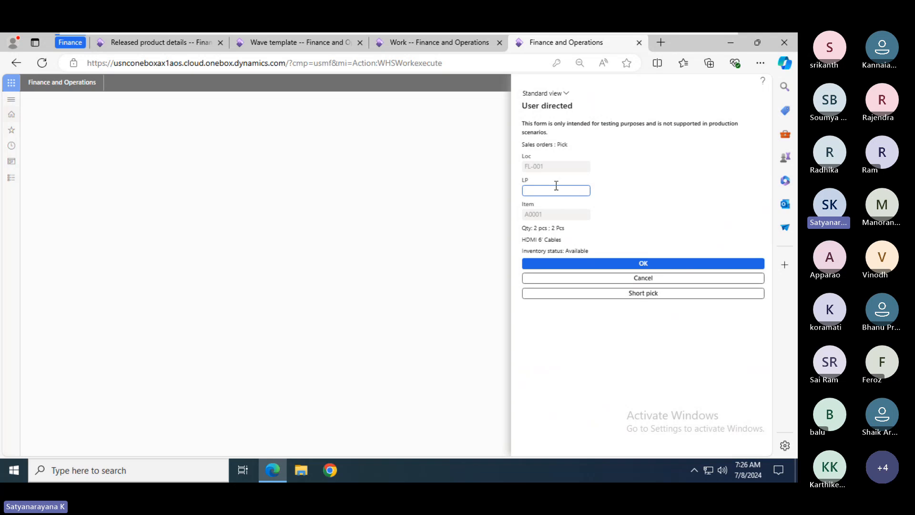
- Show the on-hand inventory of released product A0001 with the Location and License plate dimensions displayed
left_click(175, 42)
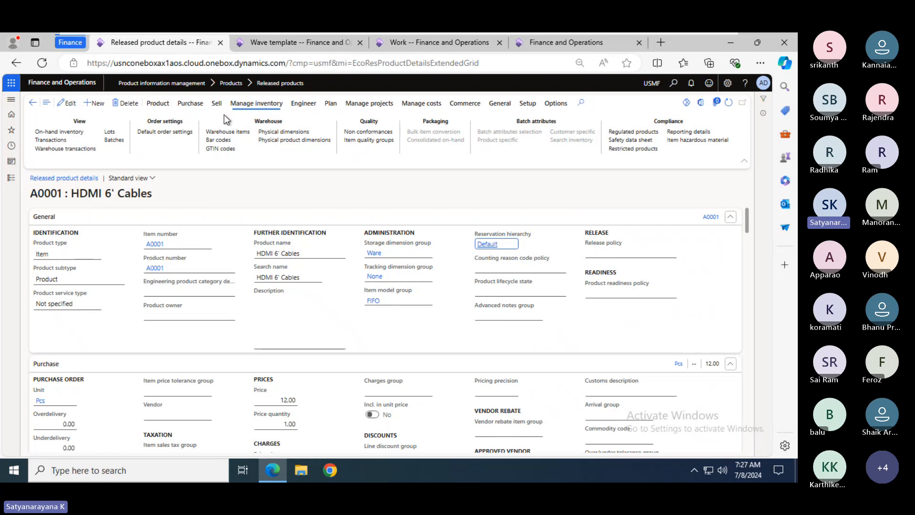
left_click(65, 132)
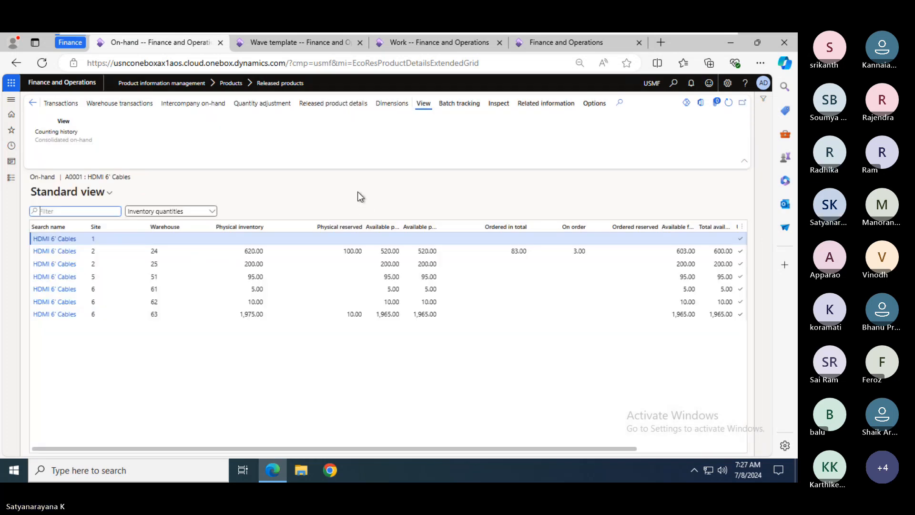
left_click(392, 104)
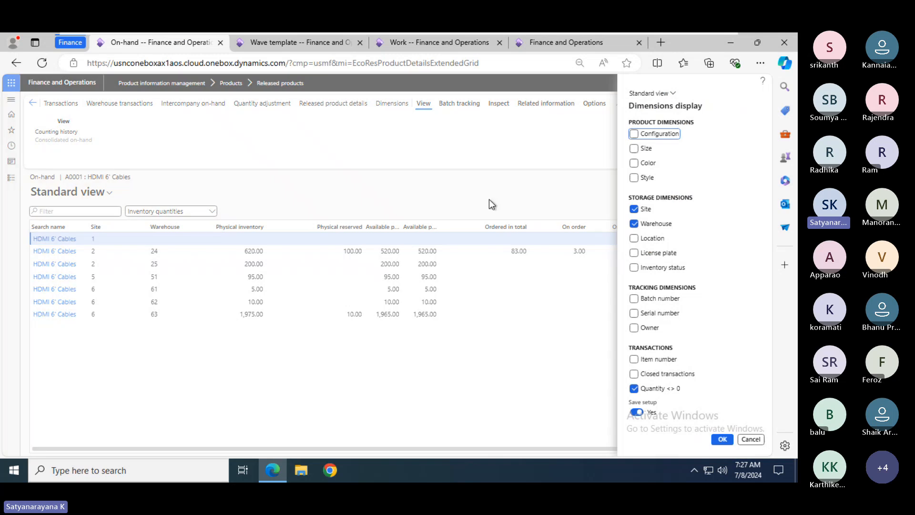
left_click(634, 238)
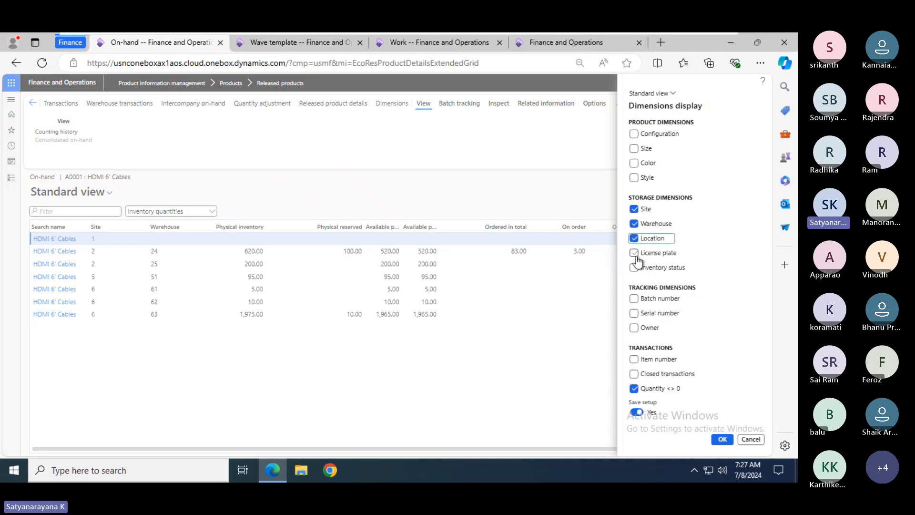
left_click(634, 253)
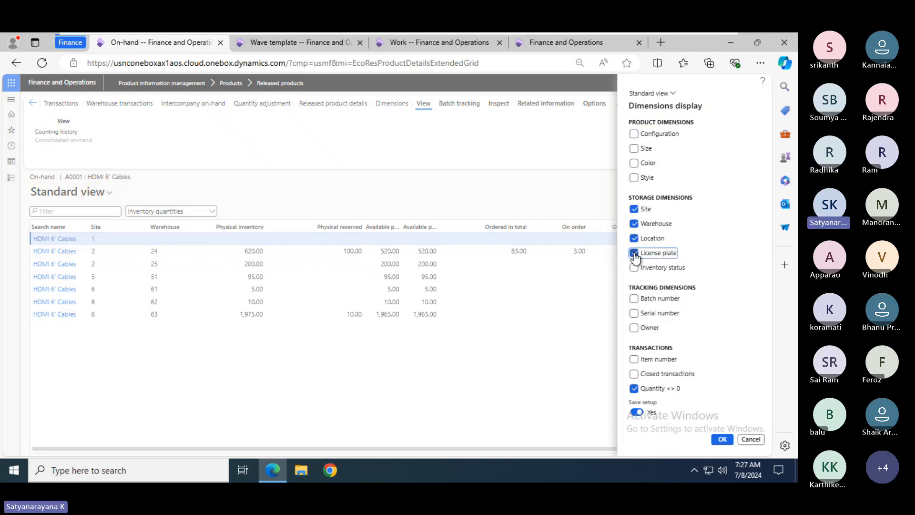
left_click(722, 440)
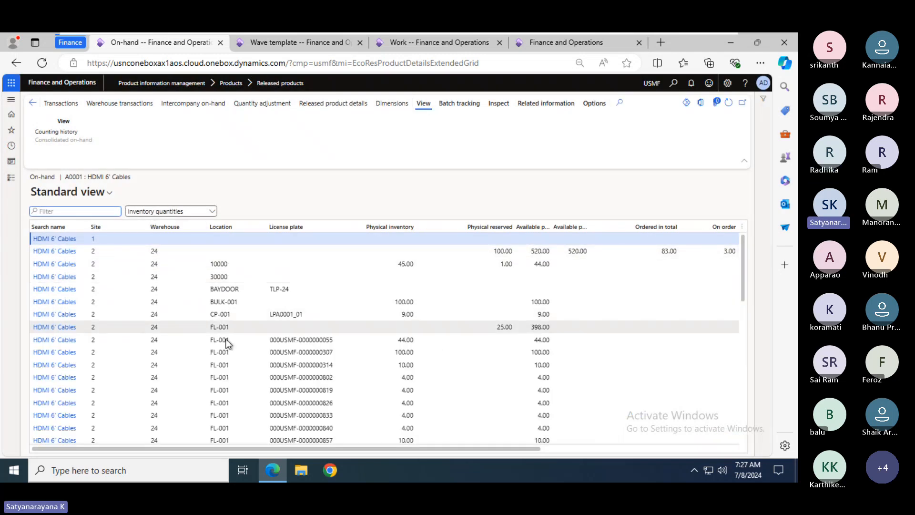
left_click(412, 49)
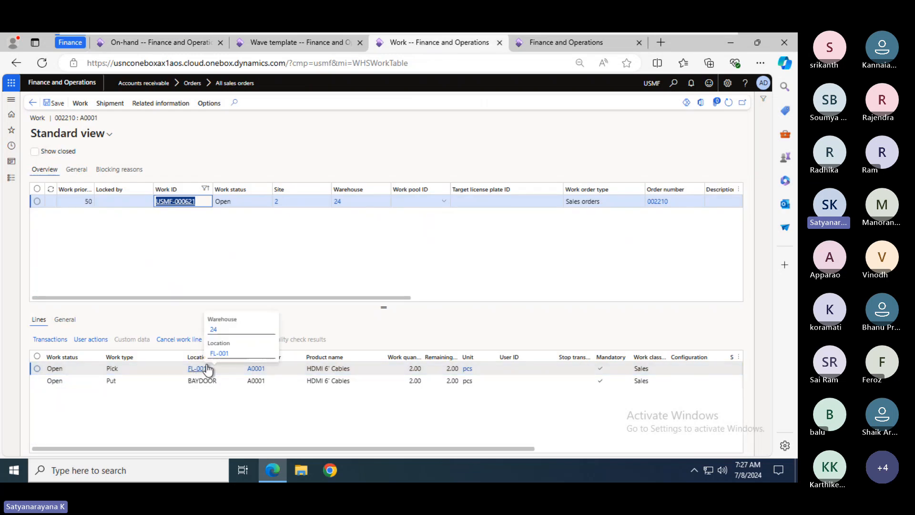
left_click(266, 45)
left_click(171, 44)
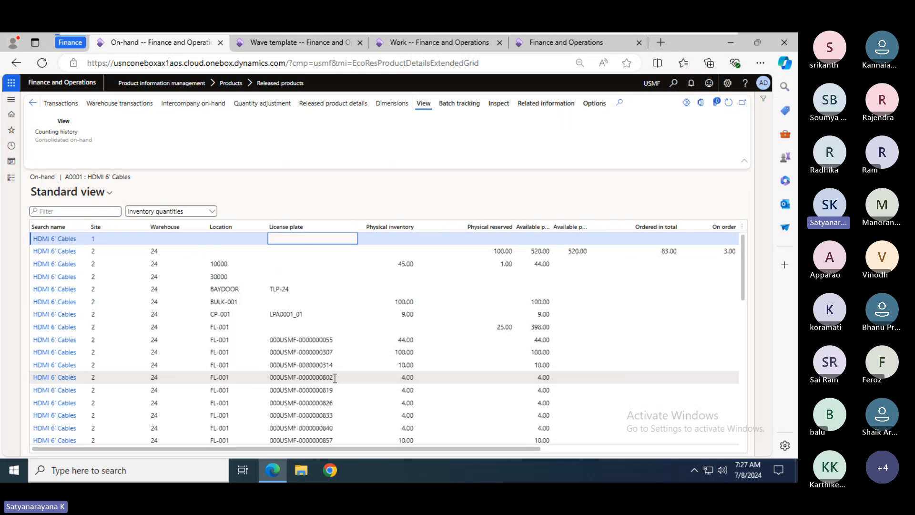
left_click(293, 380)
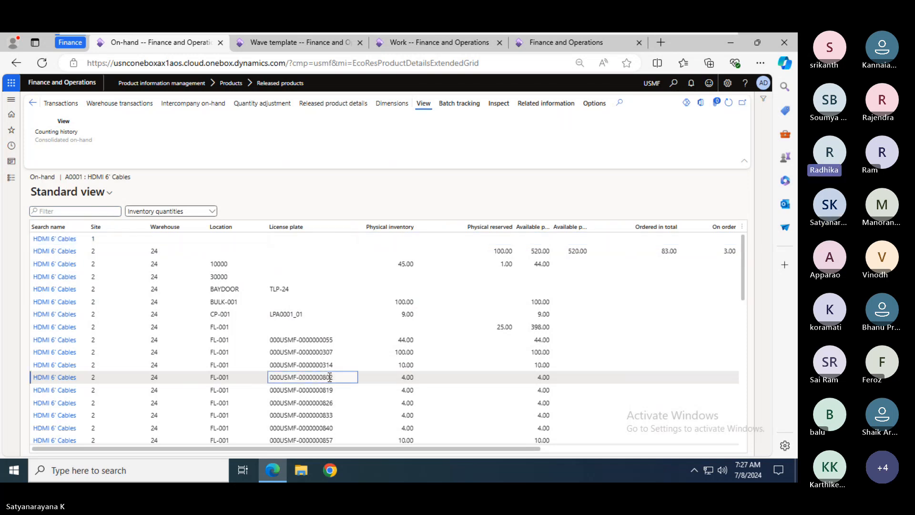
left_click_drag(334, 379, 270, 382)
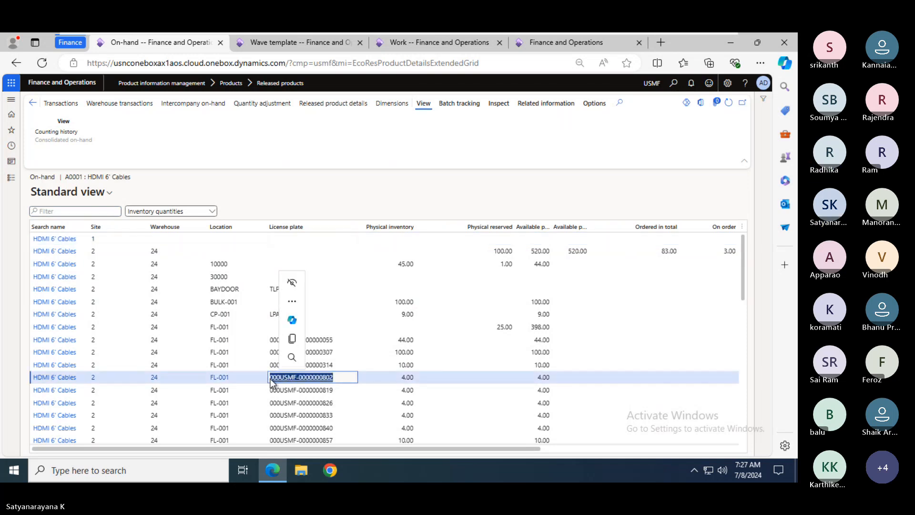
key("ctrl+c")
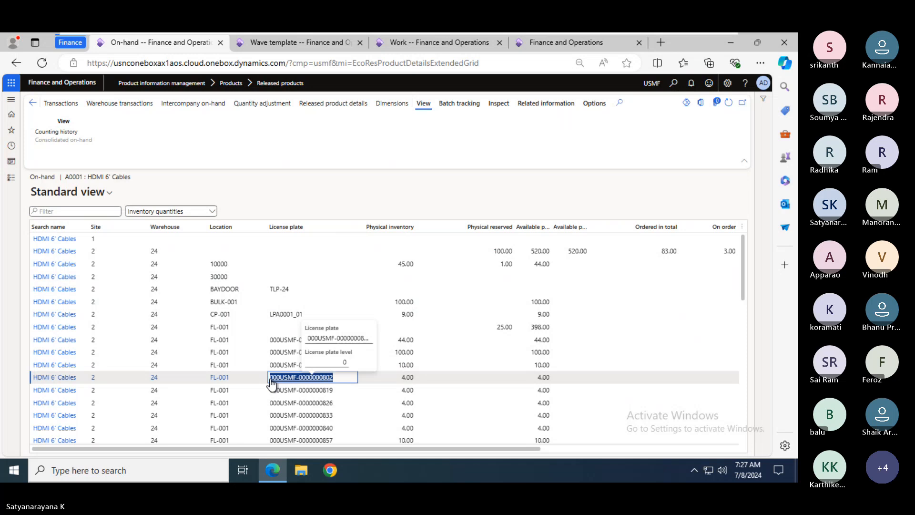
left_click(349, 381)
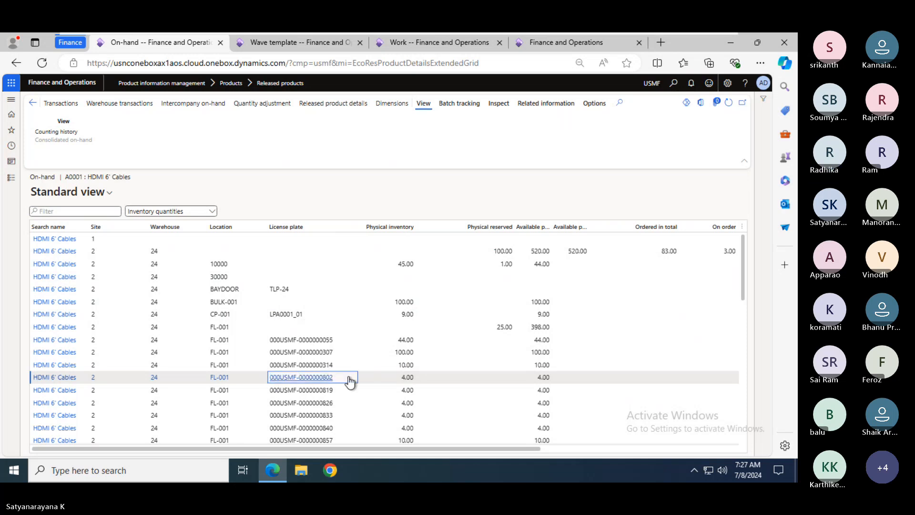
left_click_drag(347, 380, 279, 383)
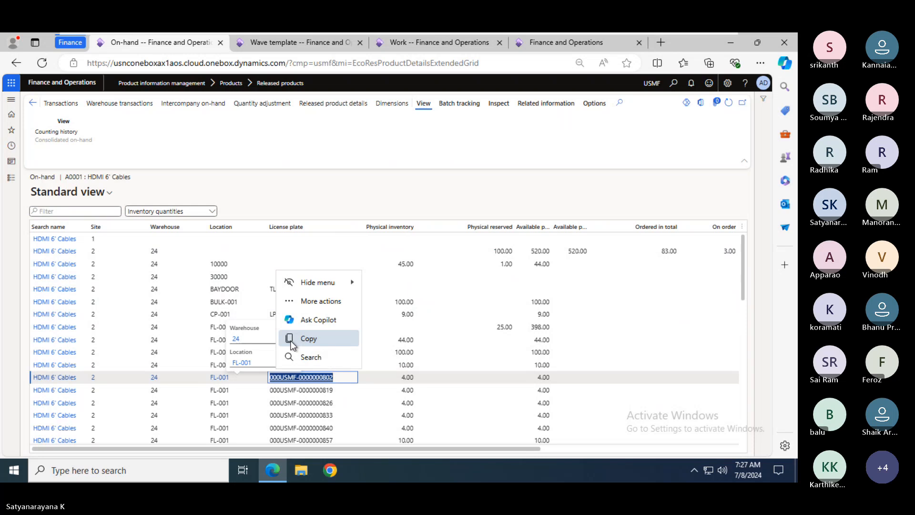
left_click(292, 339)
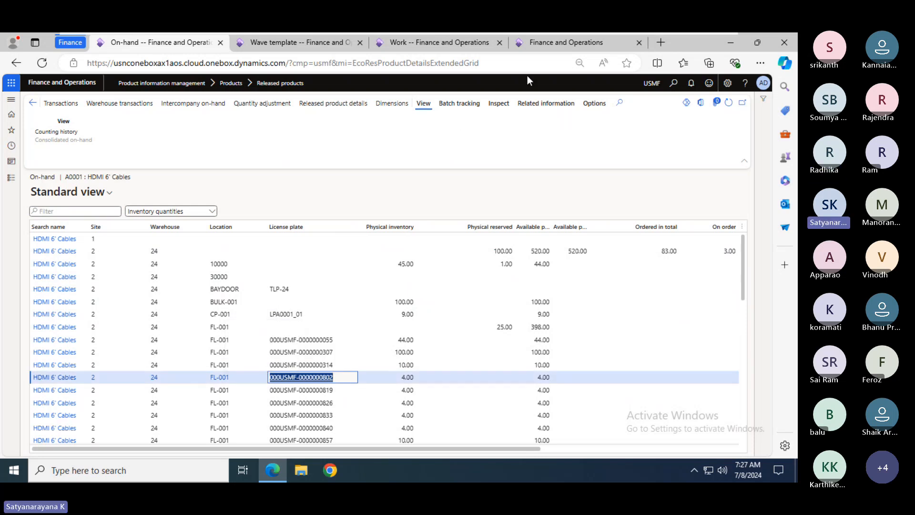
- Submit the copied license plate as the LP for the A0001 pick on the mobile device form
left_click(540, 45)
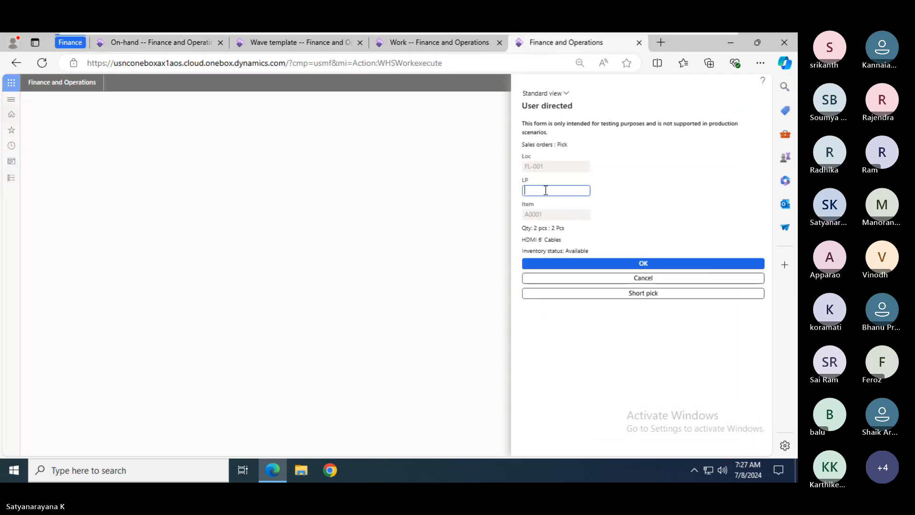
key("ctrl+v")
left_click(641, 265)
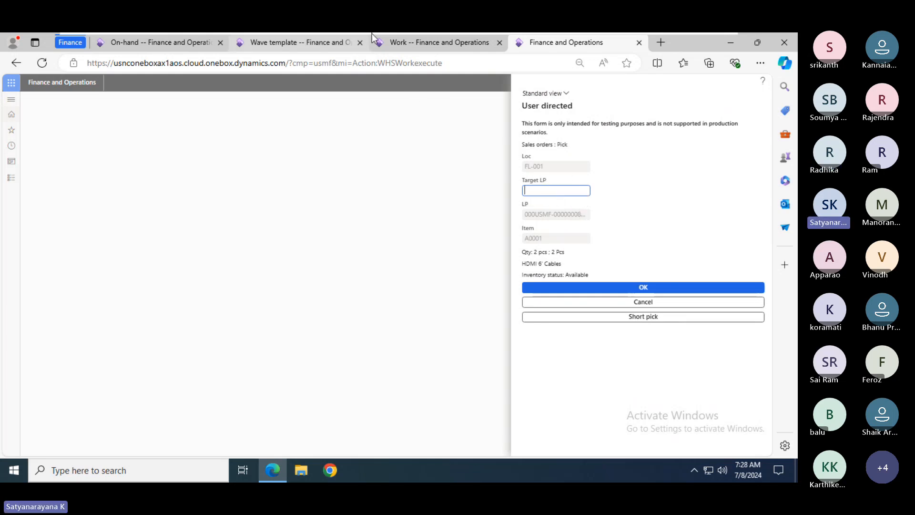
- Switch to Chrome and examine the pallet and forklift image results to illustrate the target license plate, and return to the mobile device form
mouse_move(455, 37)
key("alt+Tab")
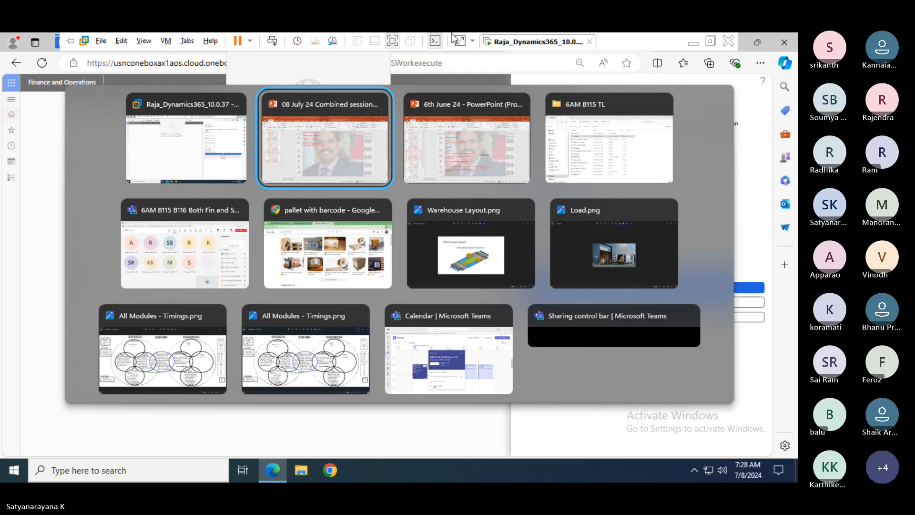
key("alt+Tab")
key("alt+Tab")
key("alt+Tab")
key("alt+Tab")
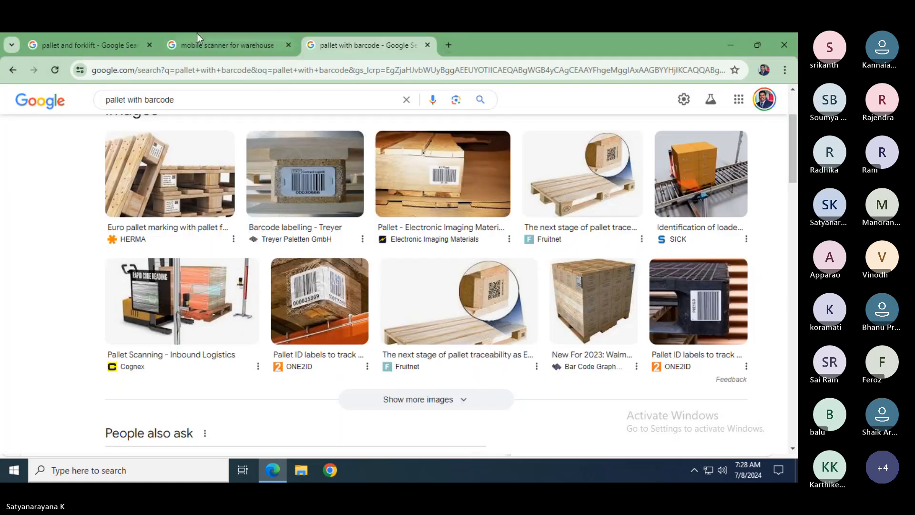
left_click(87, 47)
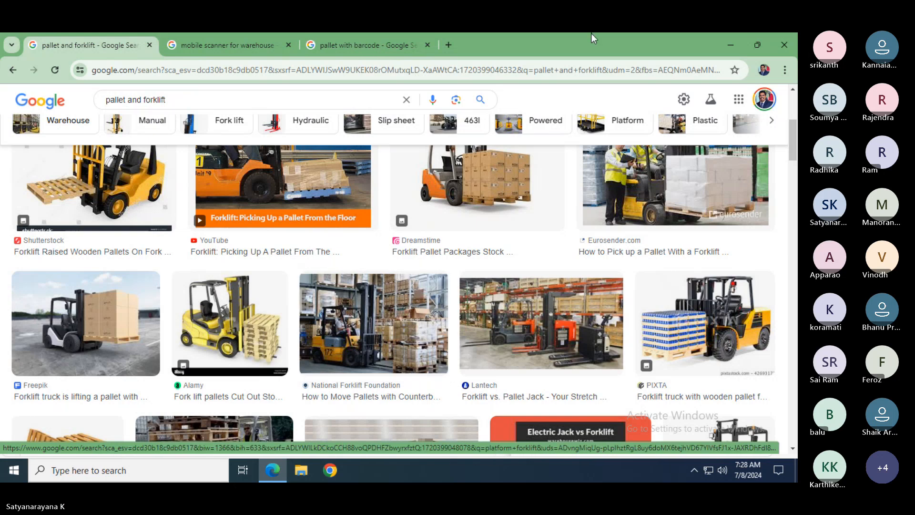
key("alt+Tab")
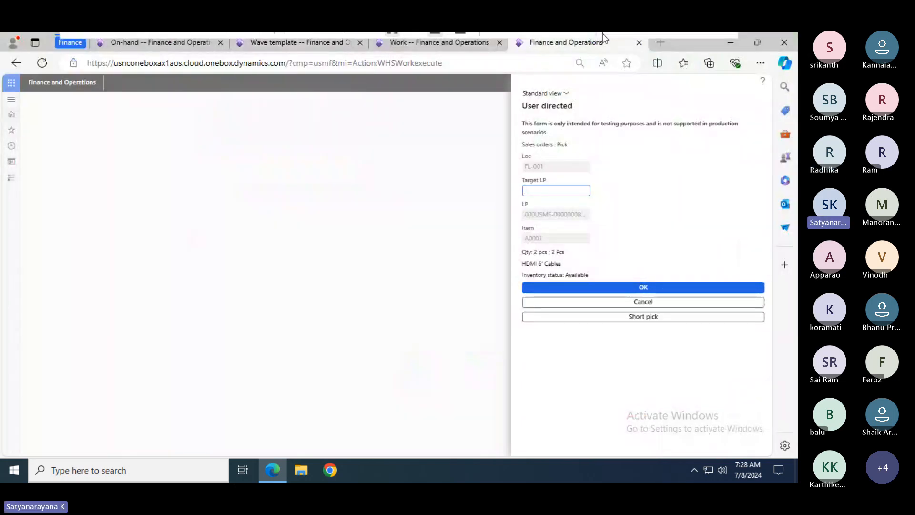
key("alt+Tab")
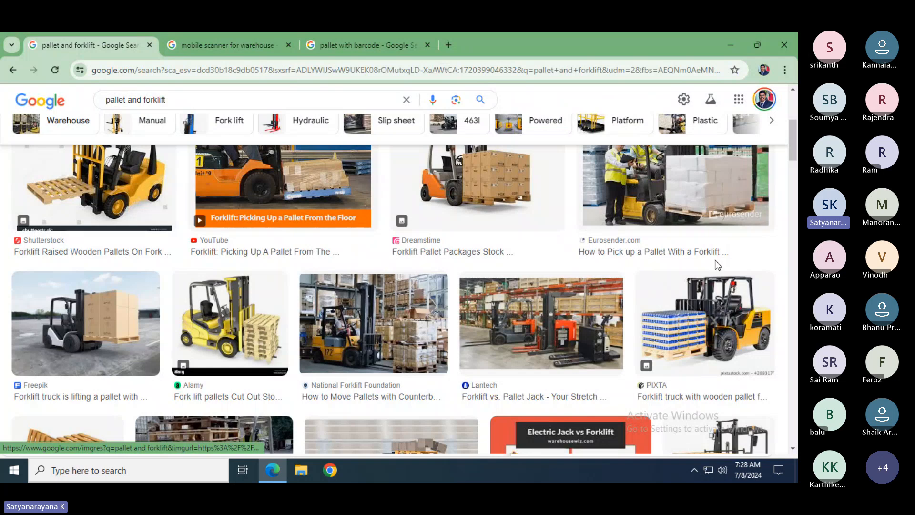
mouse_move(794, 144)
left_mouse_down()
mouse_move(794, 109)
mouse_move(796, 249)
mouse_move(788, 133)
mouse_move(785, 142)
left_mouse_up()
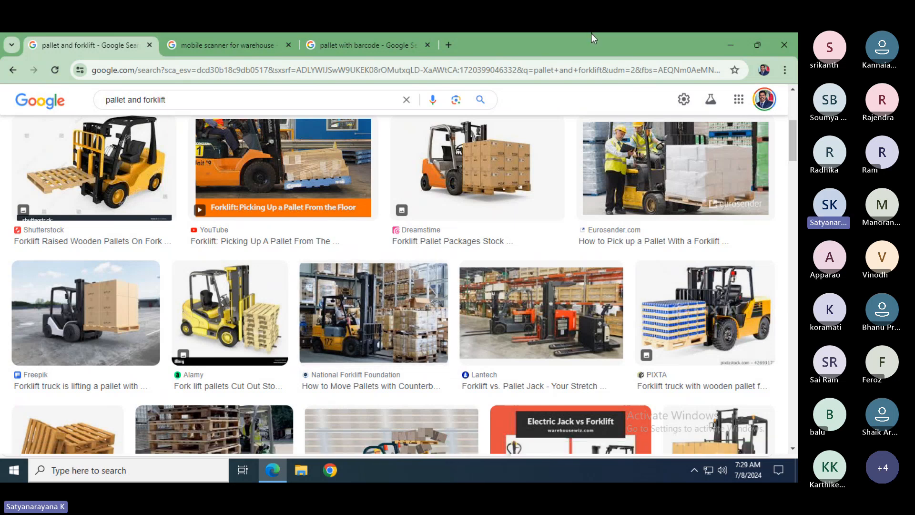
key("alt+Tab")
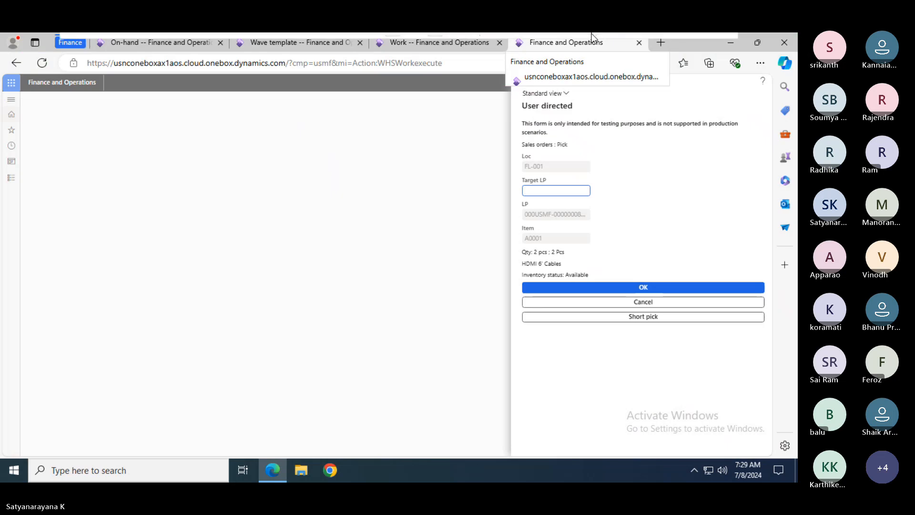
- Submit TLP0807-001 as the target license plate for the pick and confirm the put to BAYDOOR
left_click(135, 43)
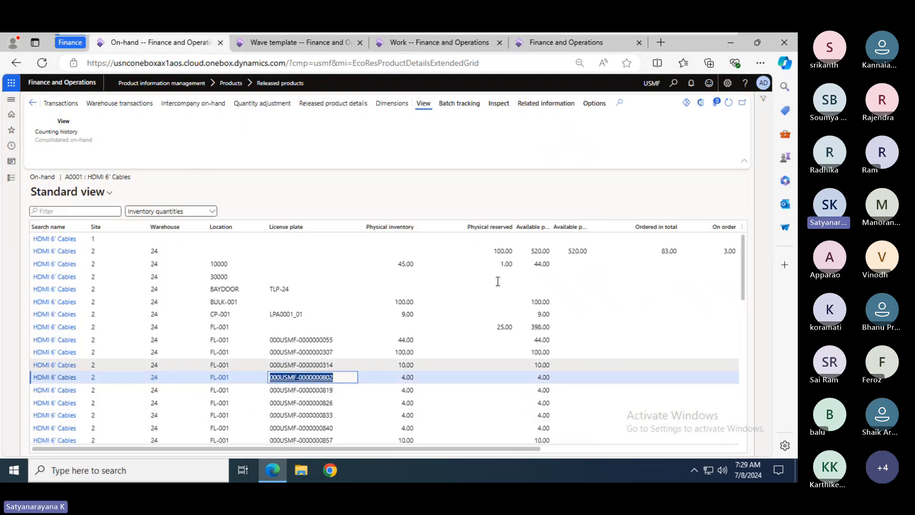
left_click(480, 44)
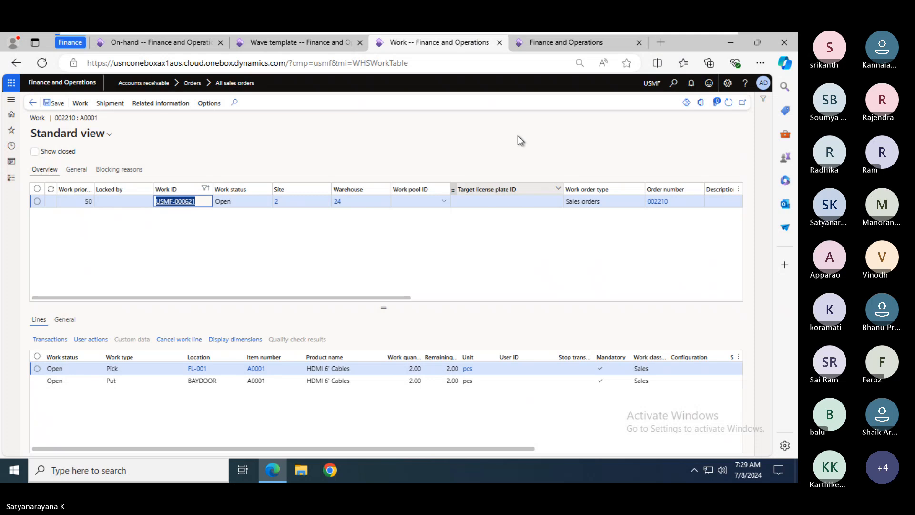
left_click(555, 44)
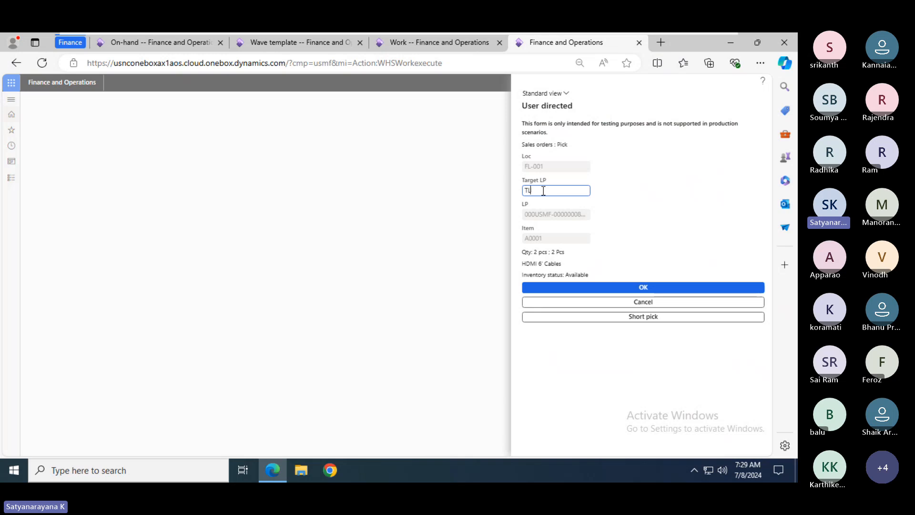
type("P0")
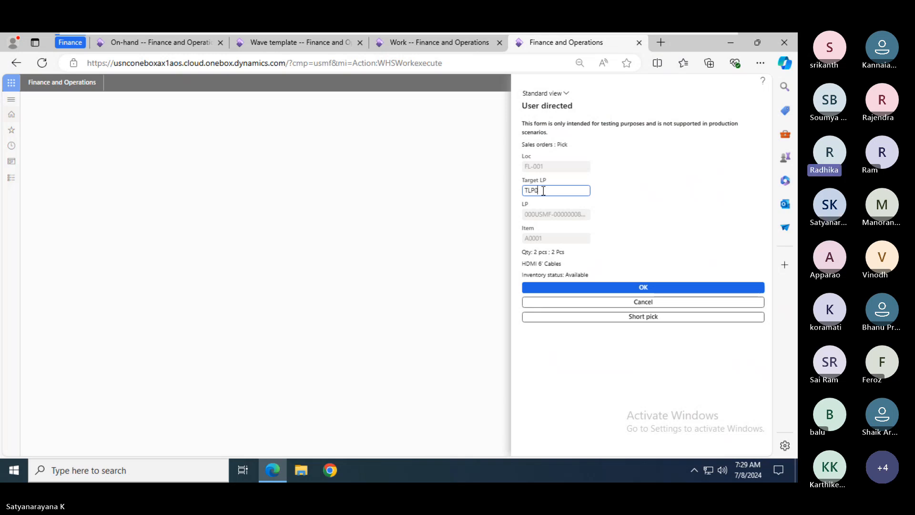
type("807")
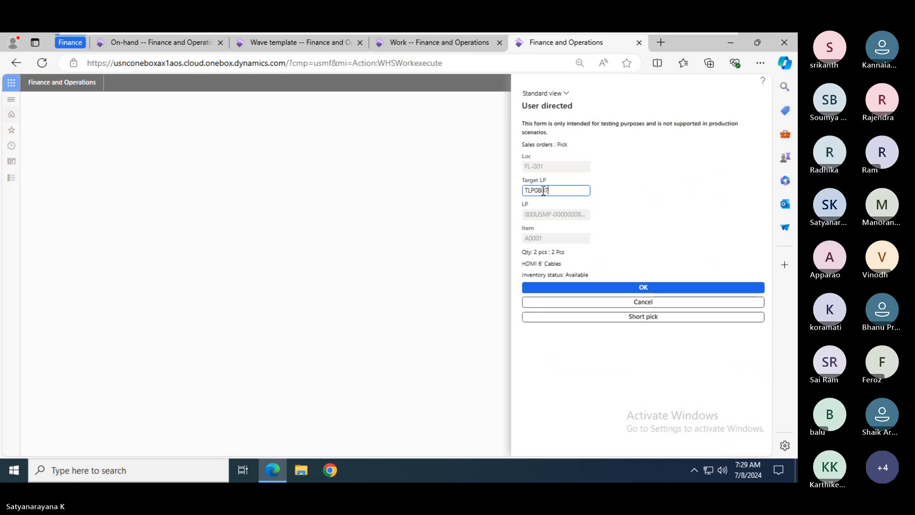
type("-001")
left_click(646, 288)
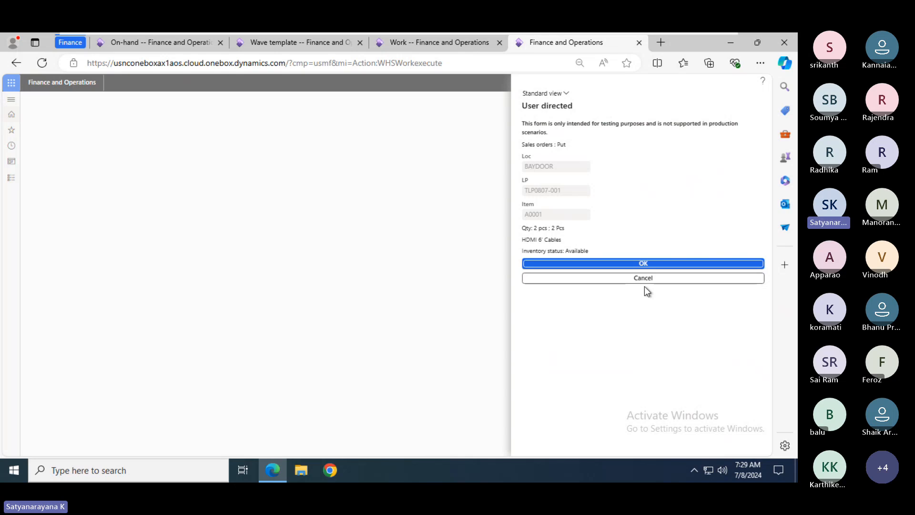
left_click(642, 265)
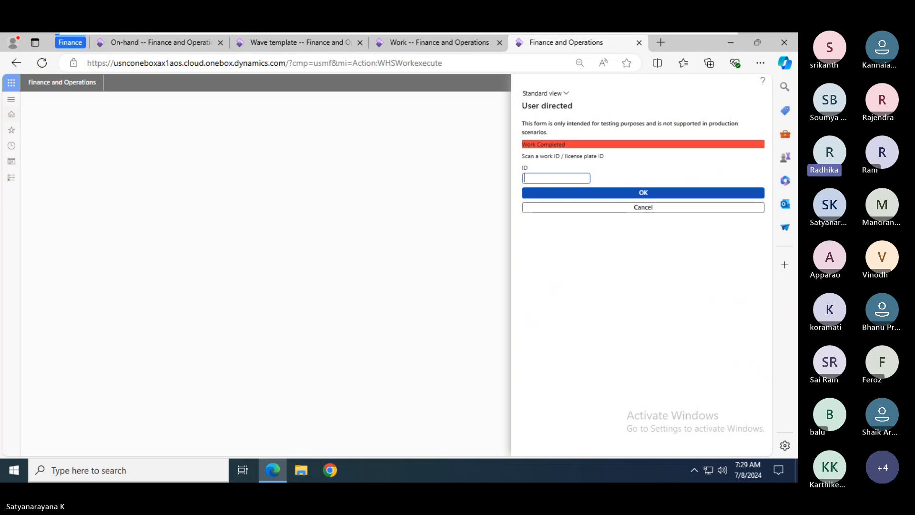
- Refresh the sales order's work details to check the work status, and return to the sales order
left_click(447, 50)
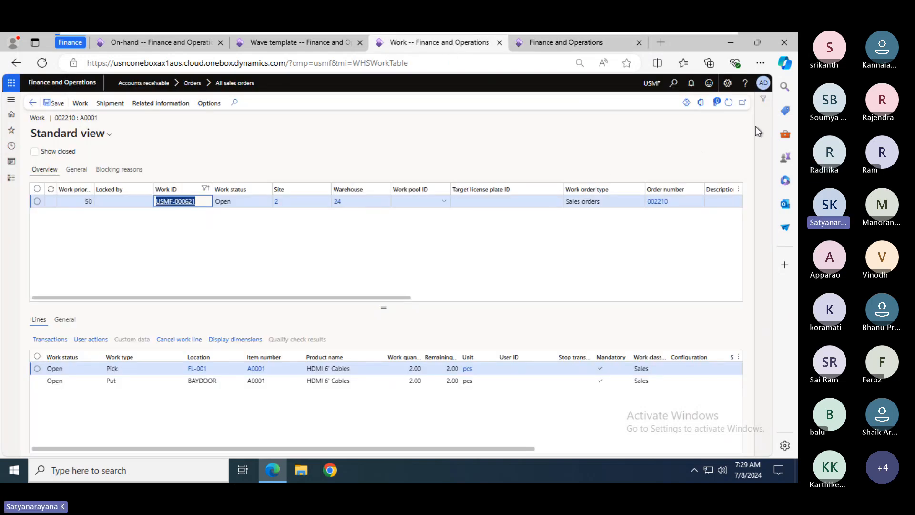
left_click(728, 102)
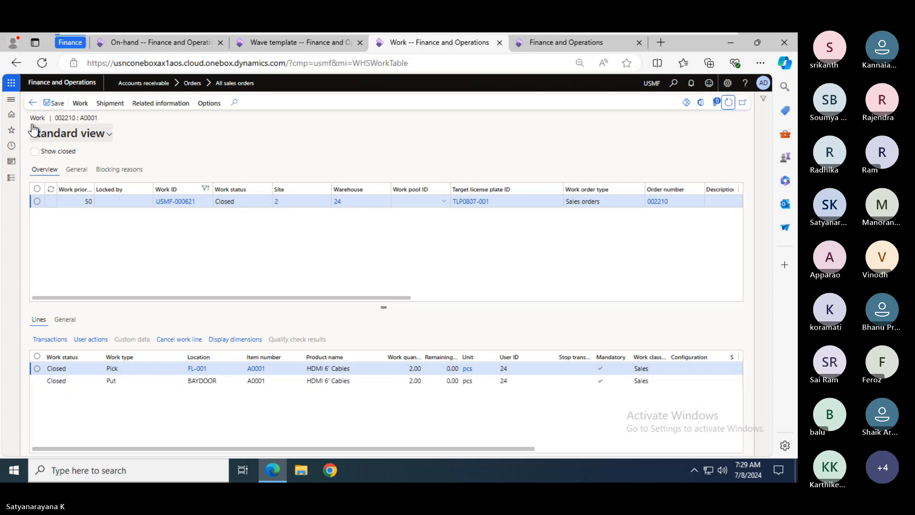
left_click(33, 103)
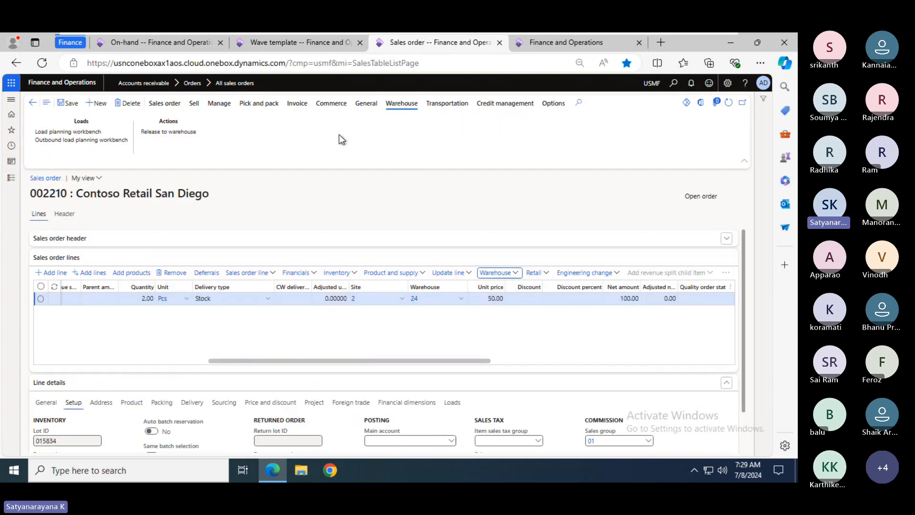
- Open the shipment details from the sales order line and confirm the shipment
left_click(264, 106)
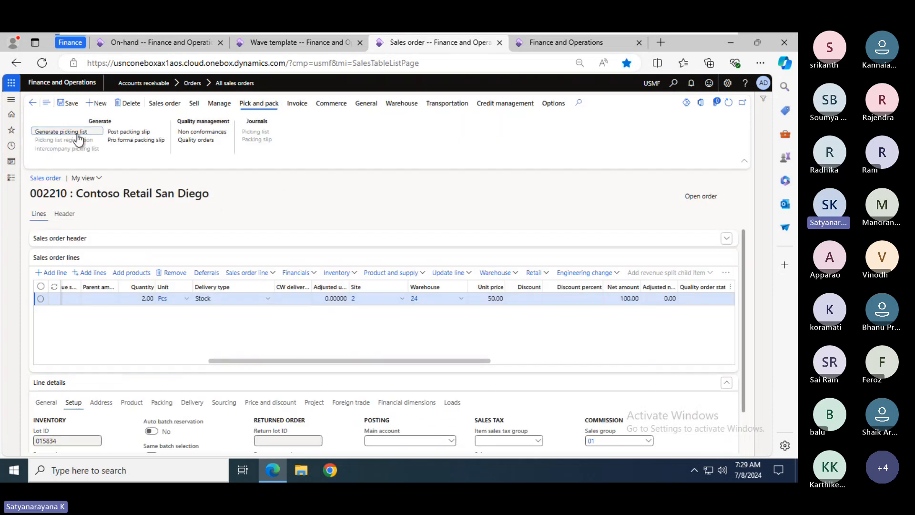
left_click(515, 276)
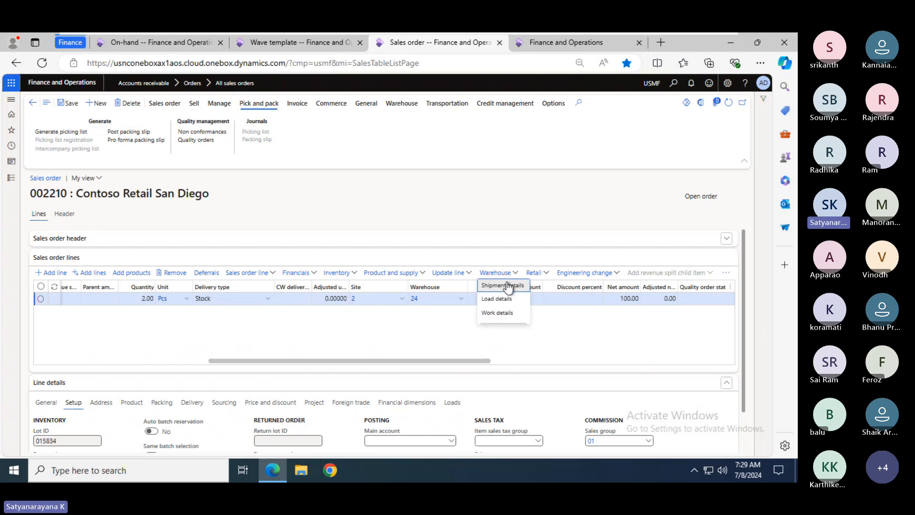
left_click(504, 285)
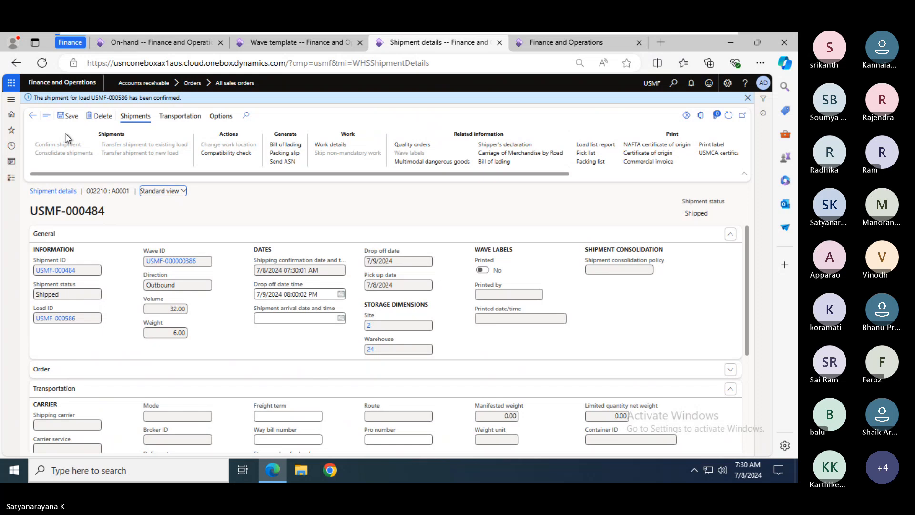
- Post the packing slip for the confirmed shipment with the default parameters, and refresh the sales order to check its status
left_click(278, 153)
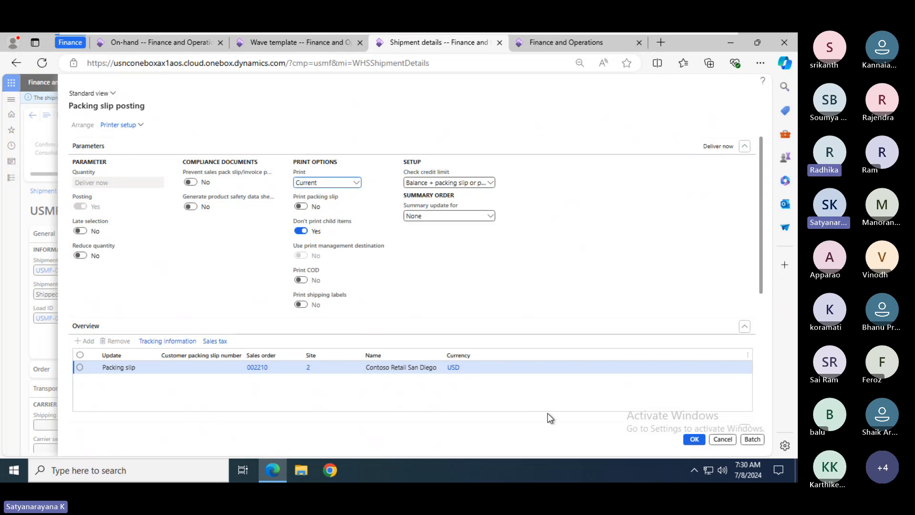
left_click(696, 441)
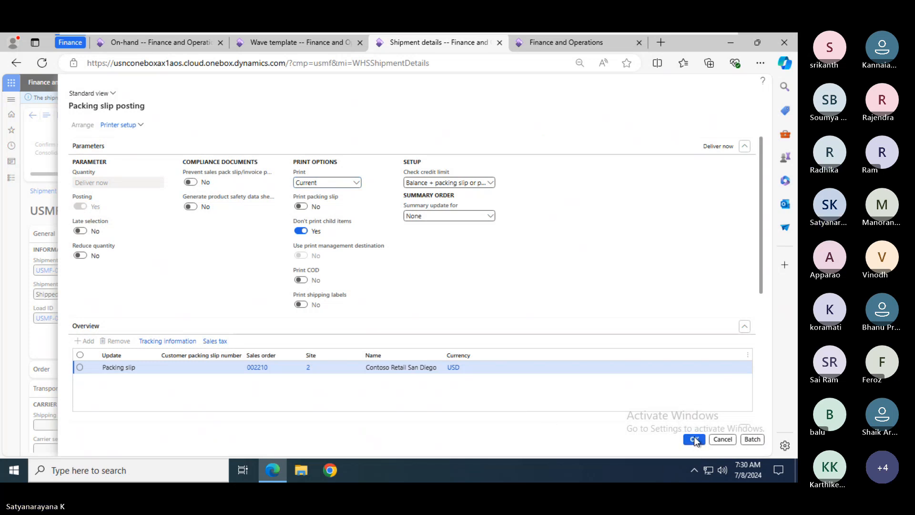
left_click(474, 254)
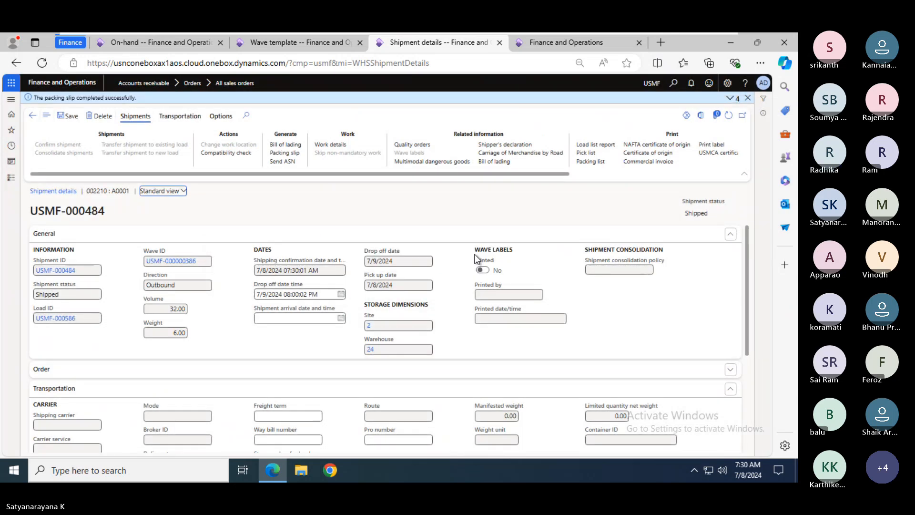
left_click(33, 115)
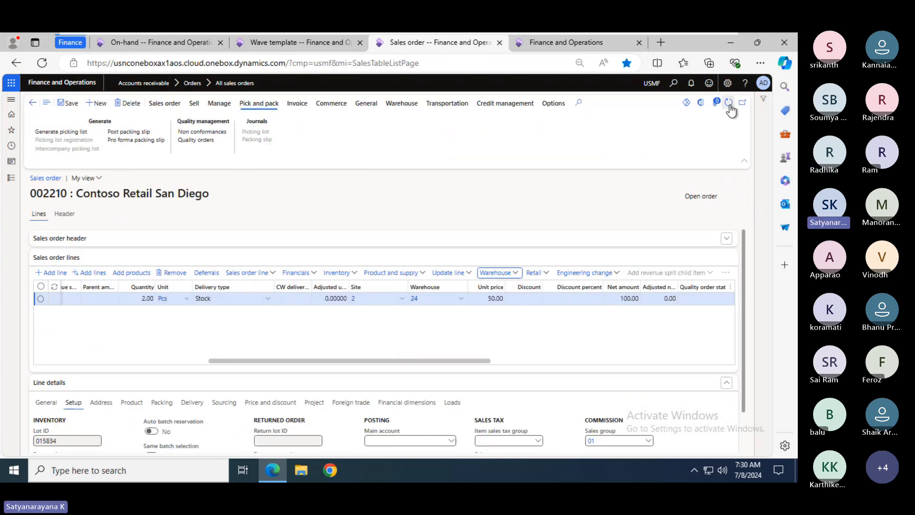
left_click(729, 104)
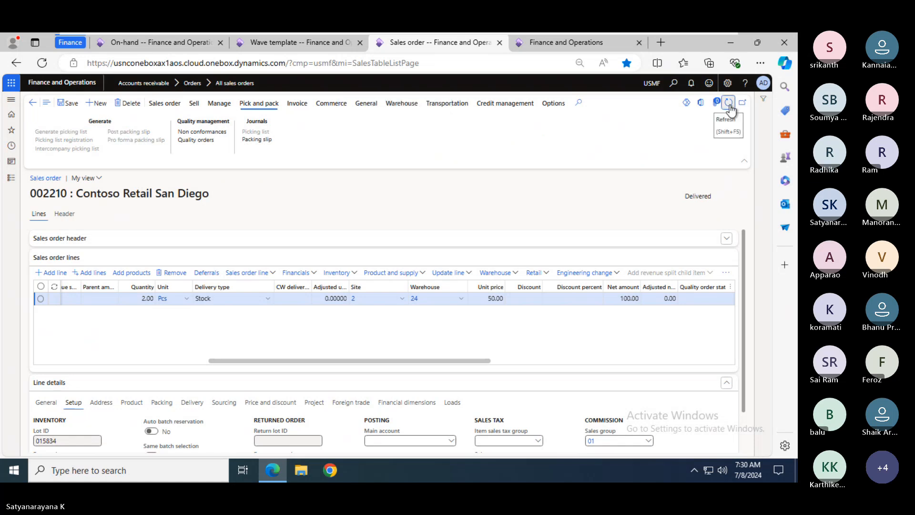
- Post the sales order's invoice with the packing slip quantity, without printing the document
left_click(293, 105)
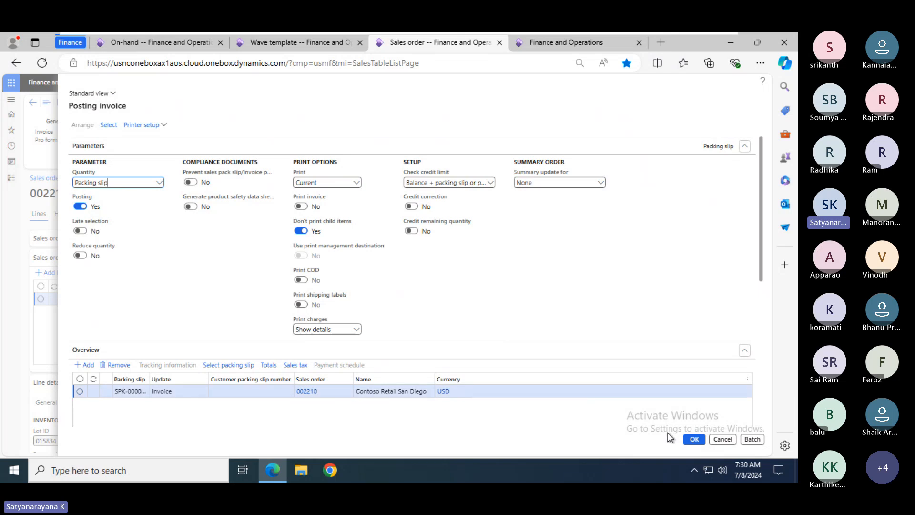
left_click(694, 439)
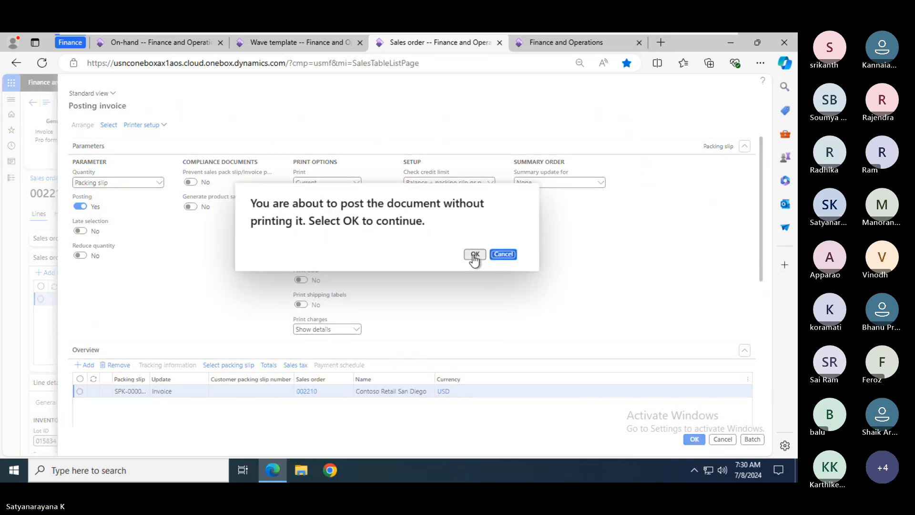
left_click(473, 254)
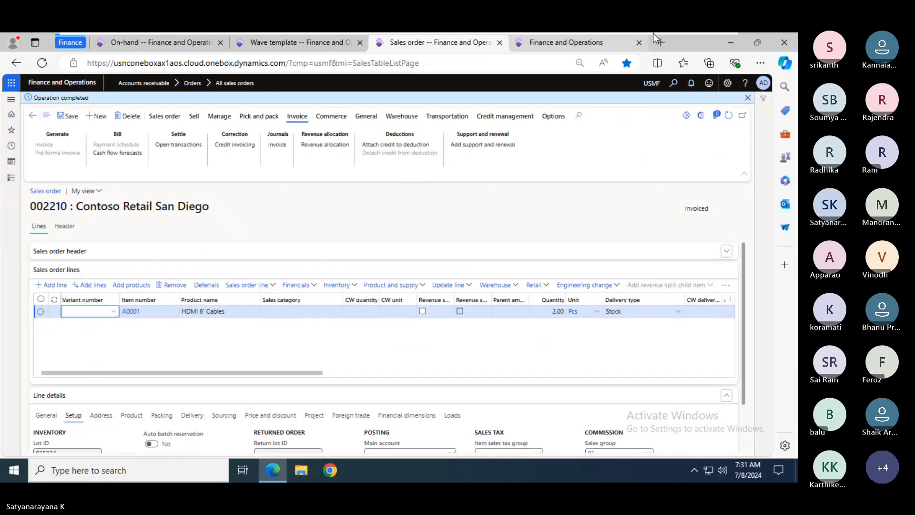
- Switch to the PowerPoint presentation and review the process notes on slide 3, from sales order creation to wave processing
mouse_move(654, 36)
key("alt+Tab")
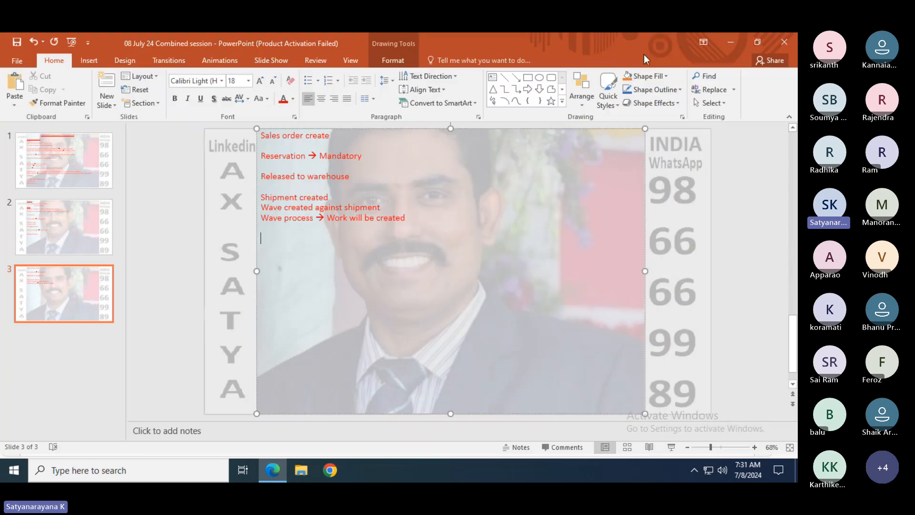
key("Return")
key("Return")
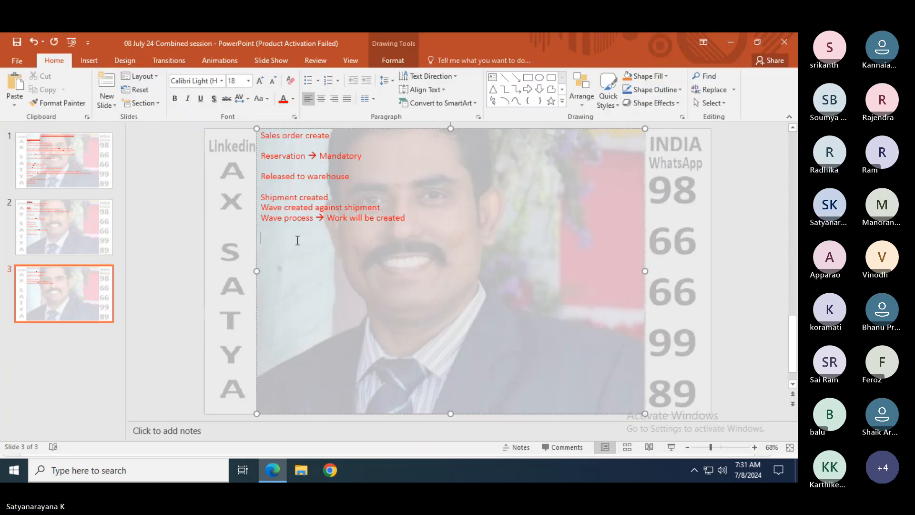
left_click(295, 134)
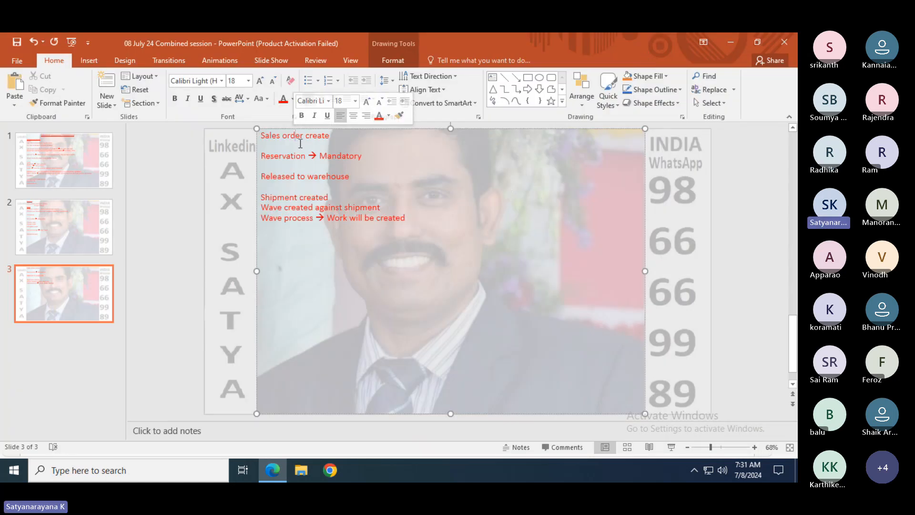
left_click_drag(371, 157, 261, 156)
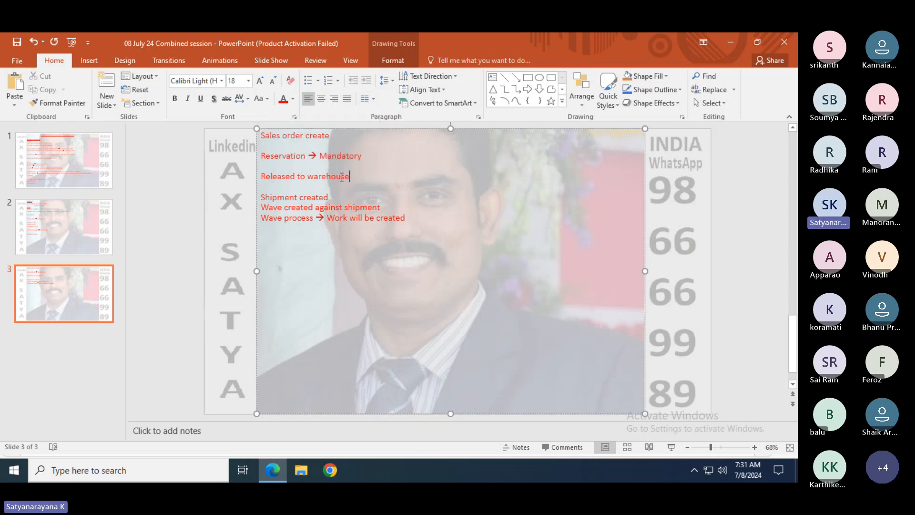
left_click_drag(350, 177, 260, 177)
left_click(293, 196)
left_click(286, 207)
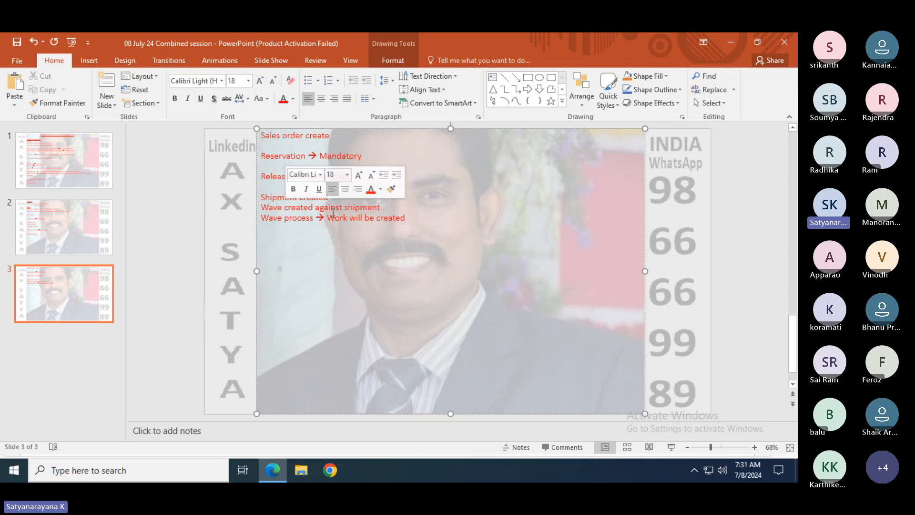
left_click(296, 219)
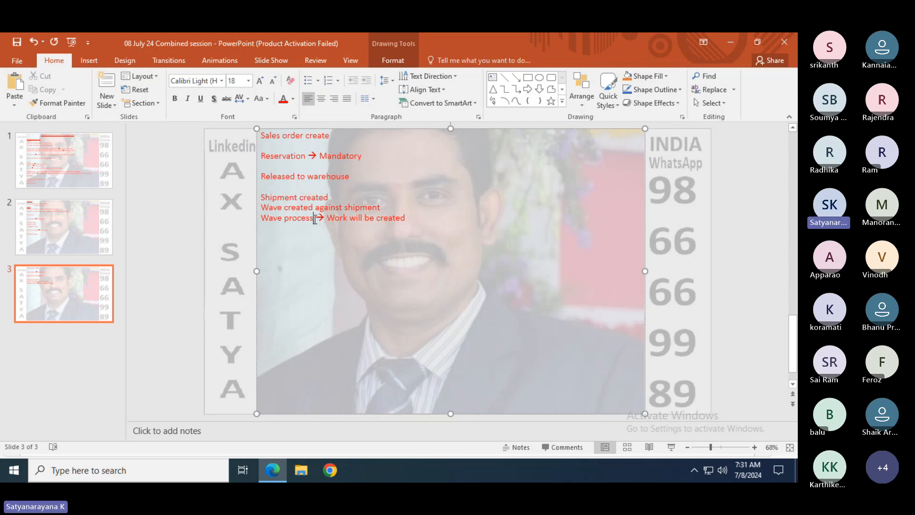
- Change "Wave process" to "Wave processed" in the slide notes and add blank lines below the last entry
left_click(315, 218)
type("ed")
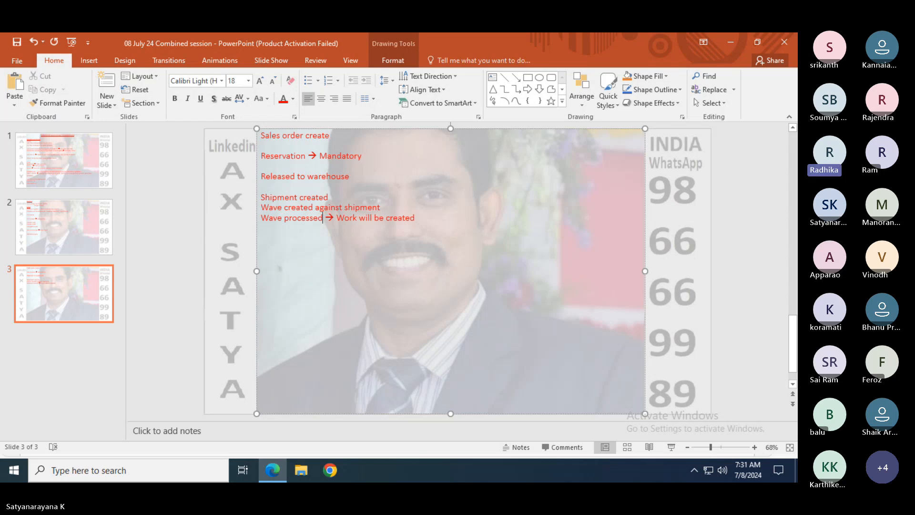
left_click(424, 220)
key("Return")
key("Return")
key("Return")
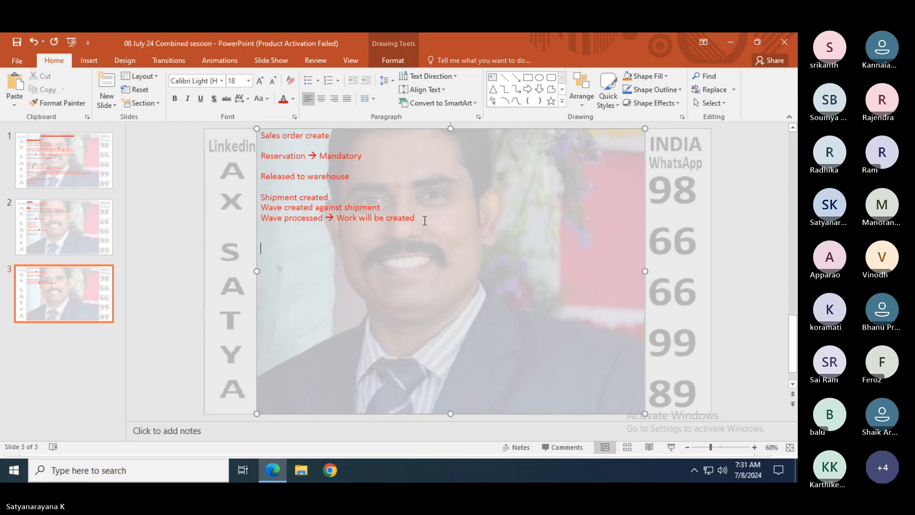
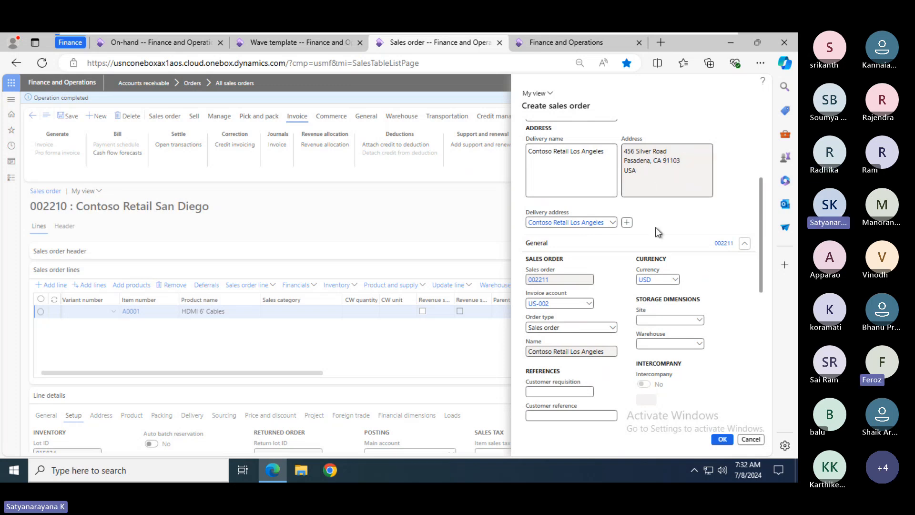
- Set the warehouse to 24 for the new Contoso Retail Los Angeles sales order
left_click(655, 343)
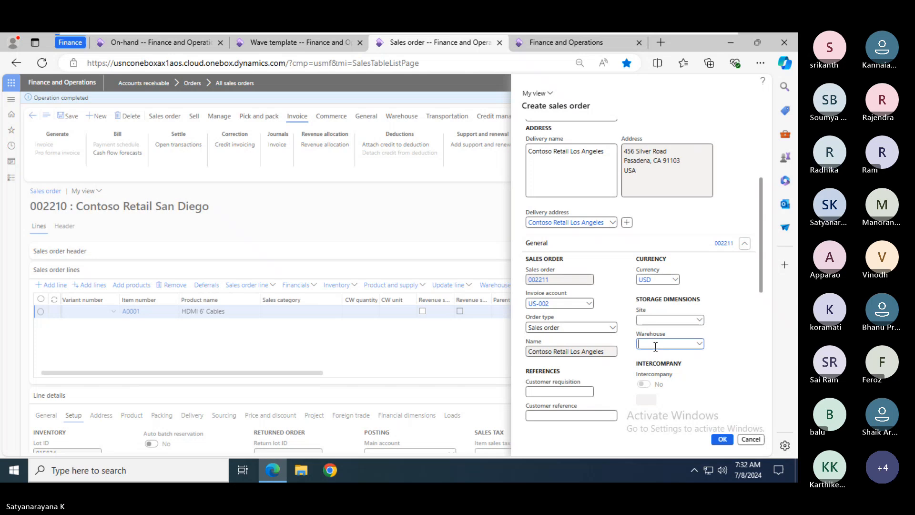
type("24")
key("Tab")
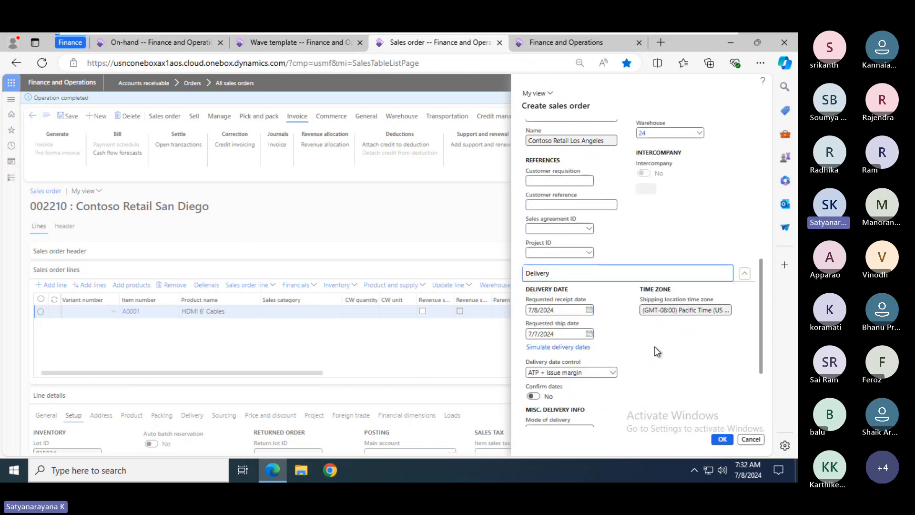
left_click_drag(762, 324, 763, 248)
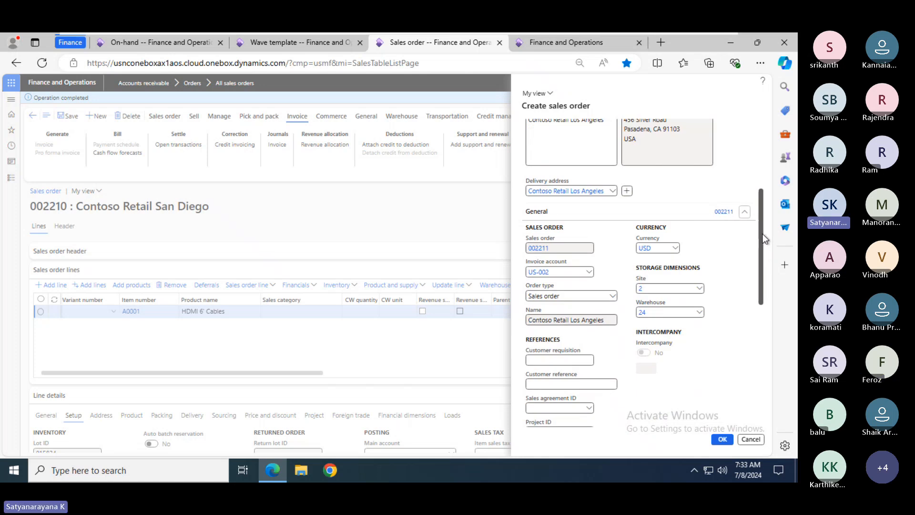
mouse_move(719, 38)
key("alt+Tab")
key("alt+Tab")
key("alt+Tab")
key("alt+Tab")
key("alt+Tab")
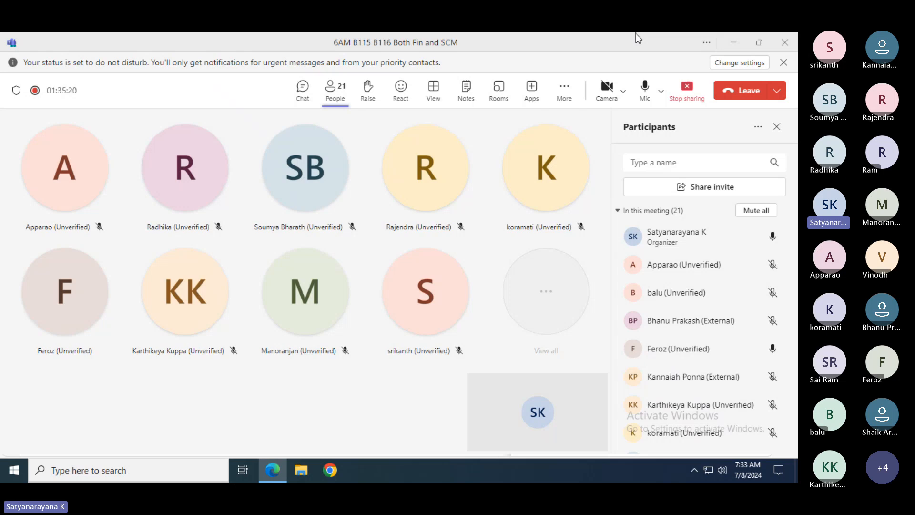
key("alt+Tab")
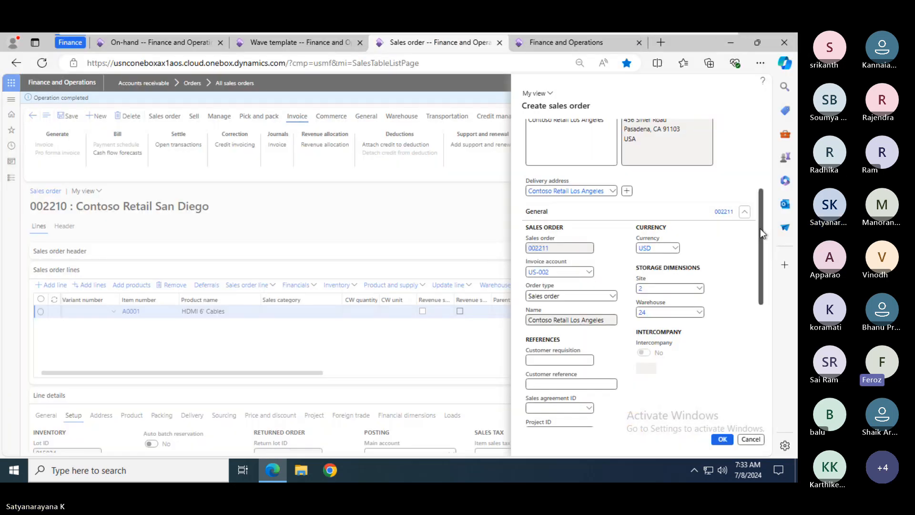
- Review the remaining header details and create the Contoso Retail Los Angeles sales order
left_click_drag(760, 228, 762, 273)
left_click(553, 242)
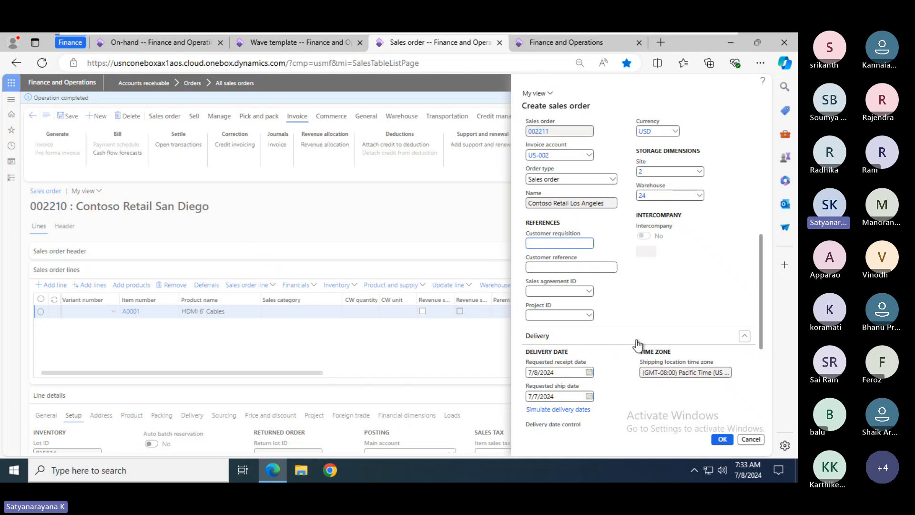
left_click(722, 441)
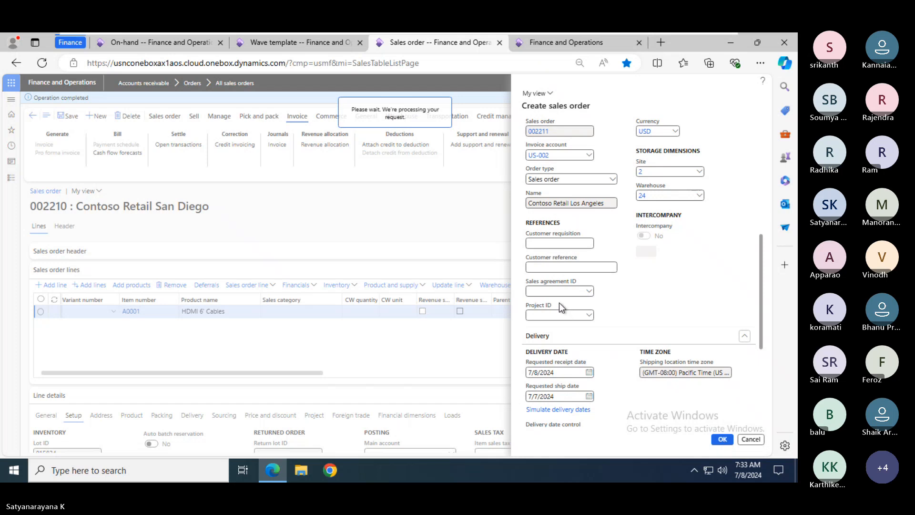
left_click(431, 256)
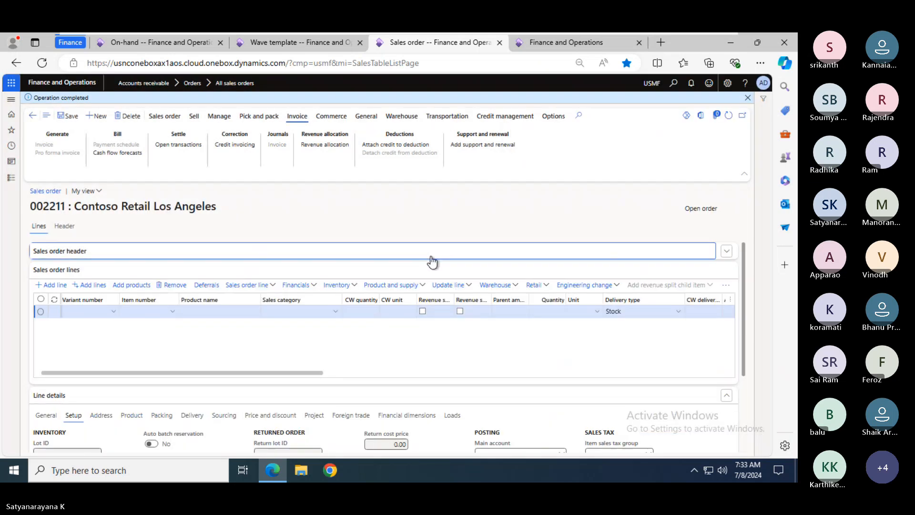
- Enter item A0001 on the first line of the new sales order
left_click(137, 311)
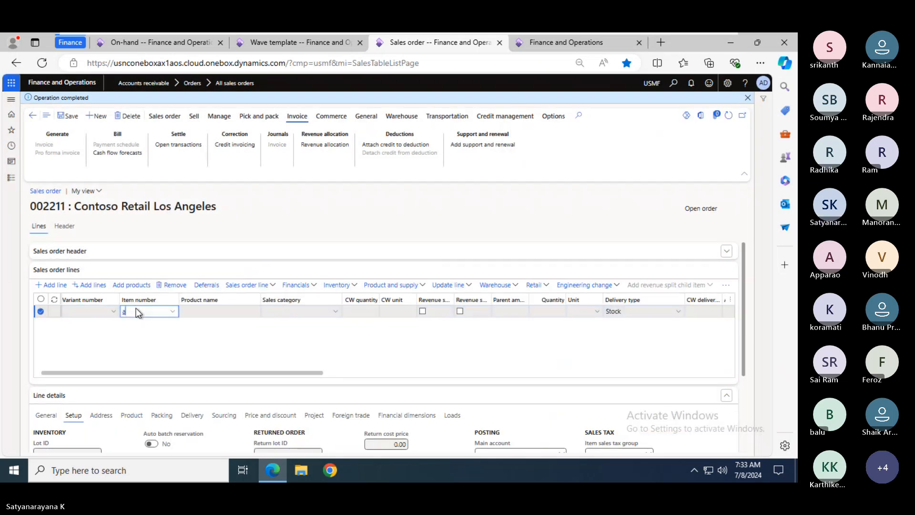
type("a000")
key("Tab")
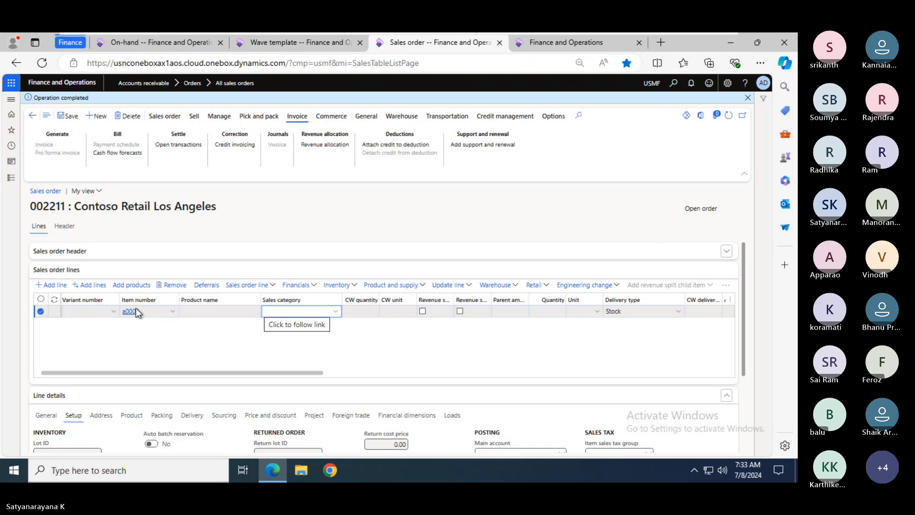
- Set the A0001 line's quantity to 4 and its unit price to 50
key("Tab")
key("Tab")
key("Tab")
key("Tab")
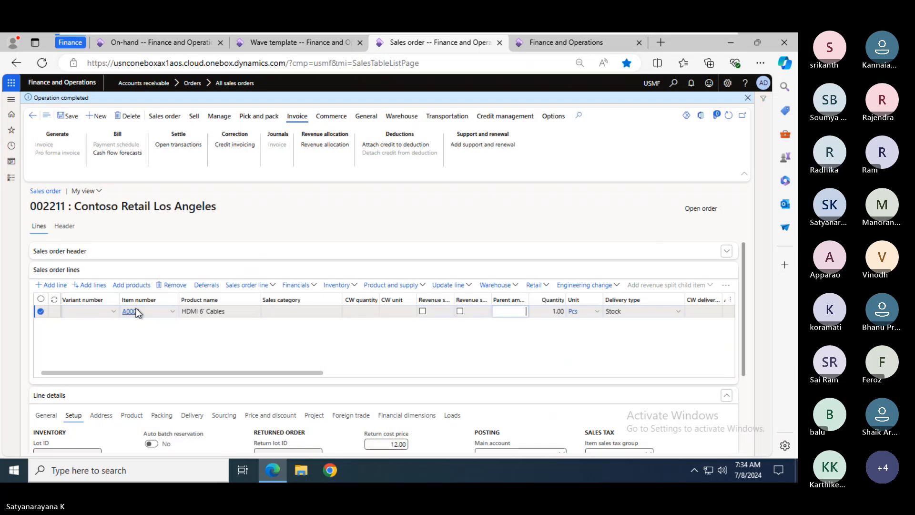
type("4")
key("Tab")
key("Tab")
key("Tab")
key("Tab")
key("Tab")
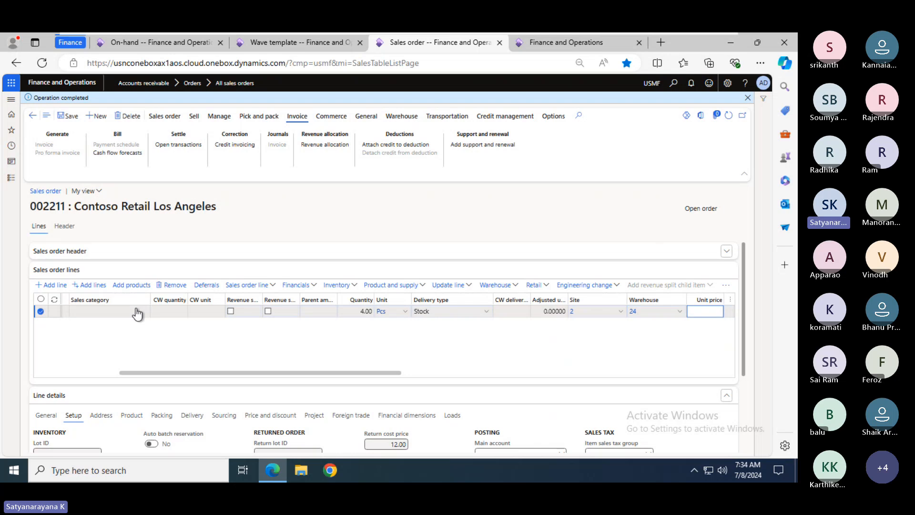
type("50")
key("Tab")
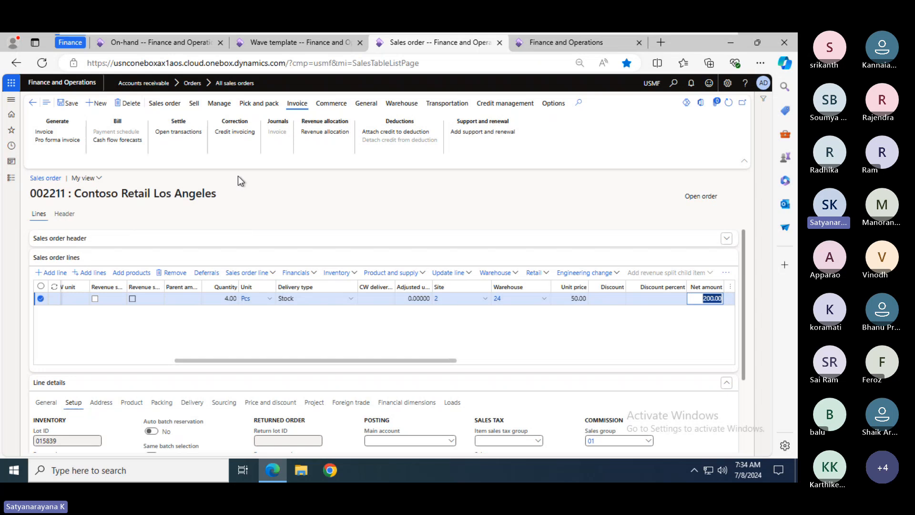
- Open the About information to check the installed product and platform versions, and close it
left_click(193, 105)
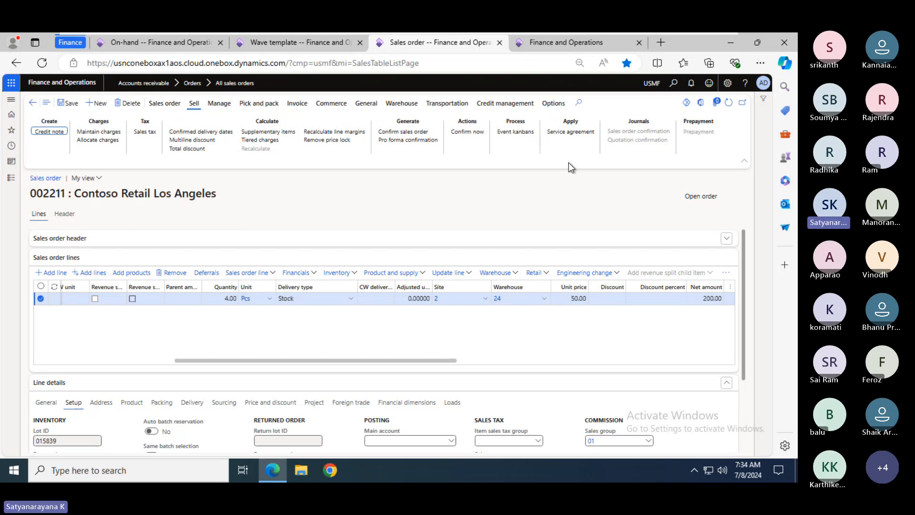
left_click(746, 85)
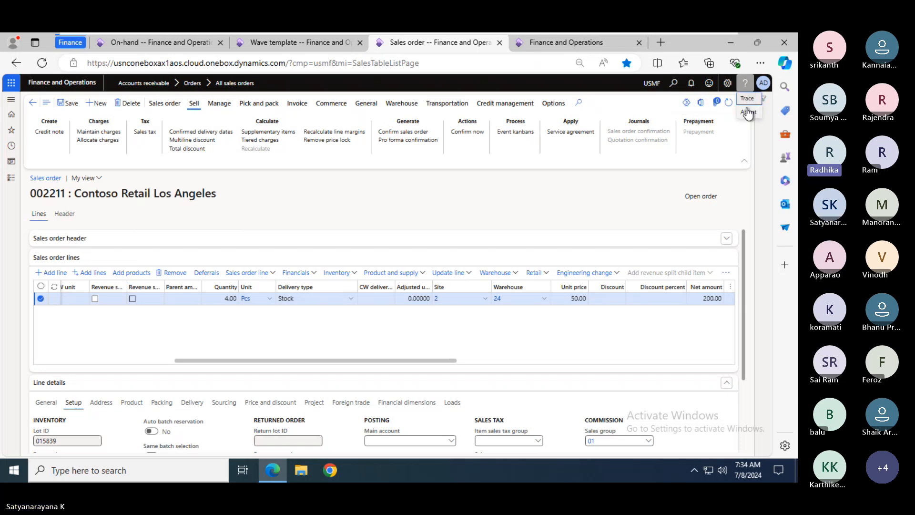
left_click(748, 111)
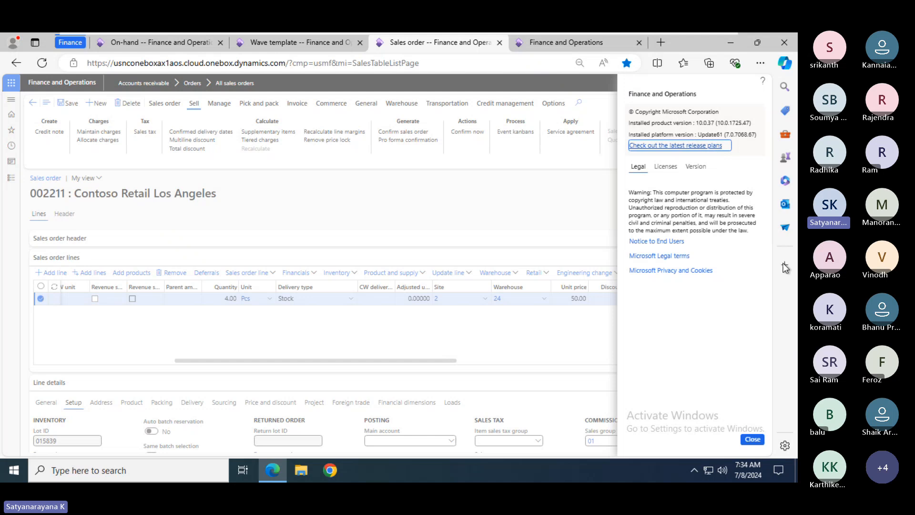
left_click(752, 439)
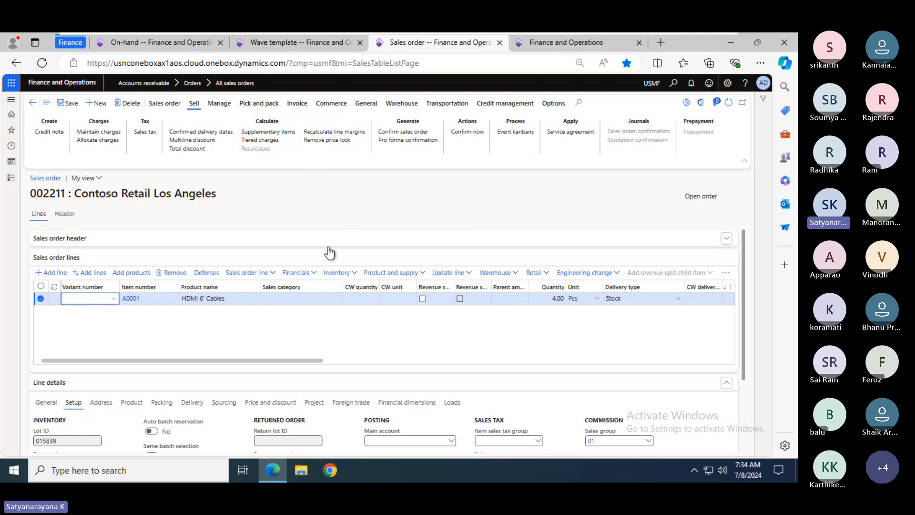
- Reserve the lot for the A0001 order line and release the sales order to the warehouse
left_click(335, 273)
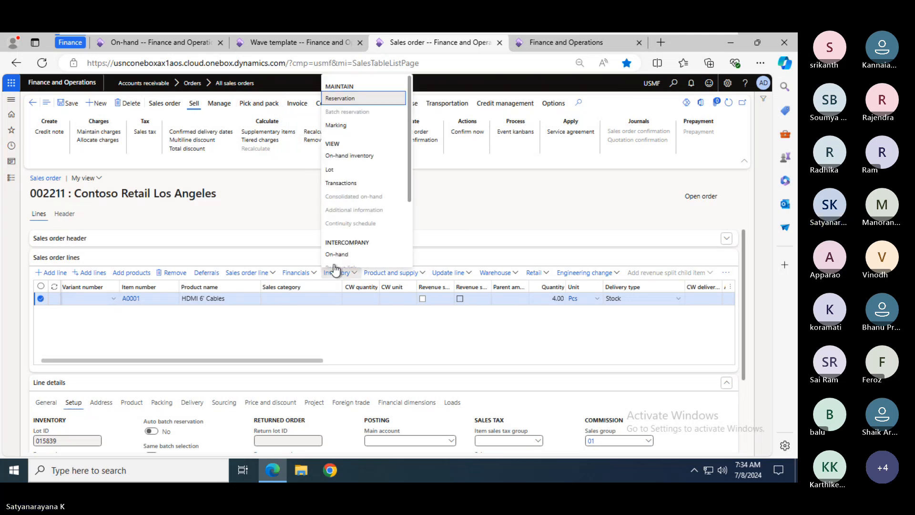
left_click(339, 98)
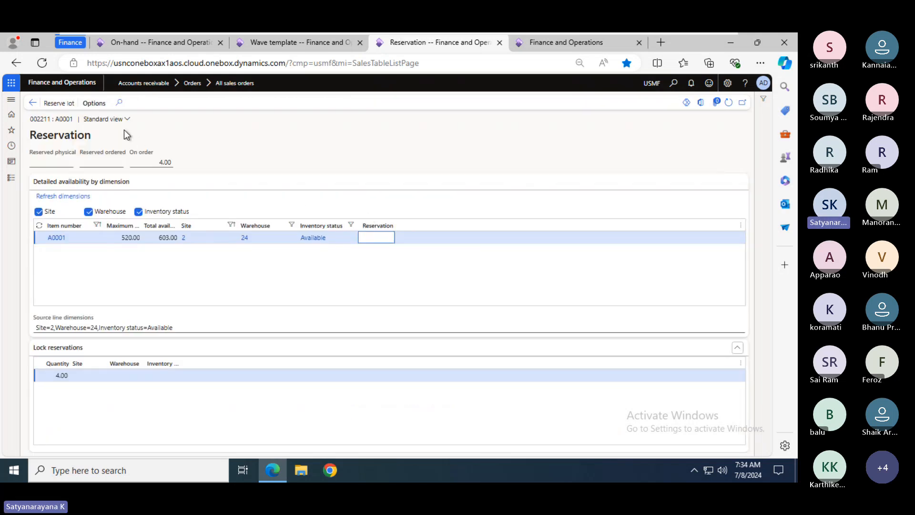
left_click(69, 103)
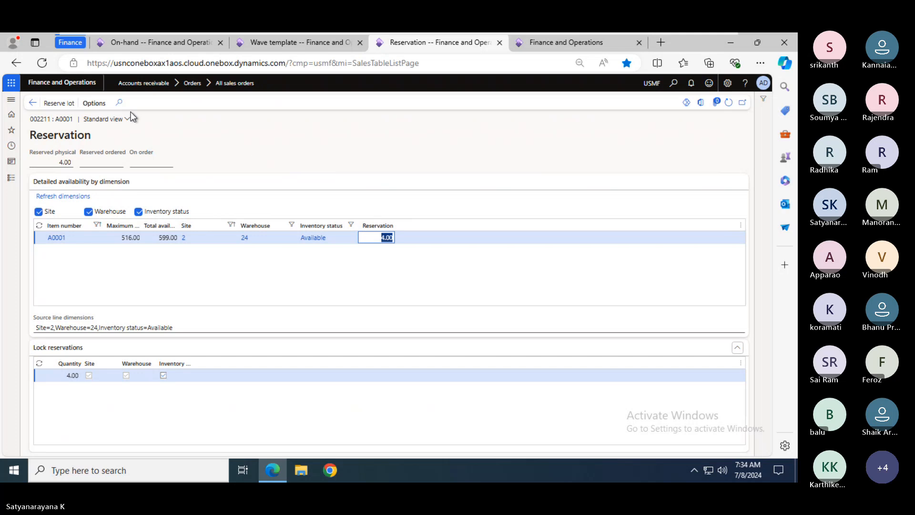
left_click(32, 103)
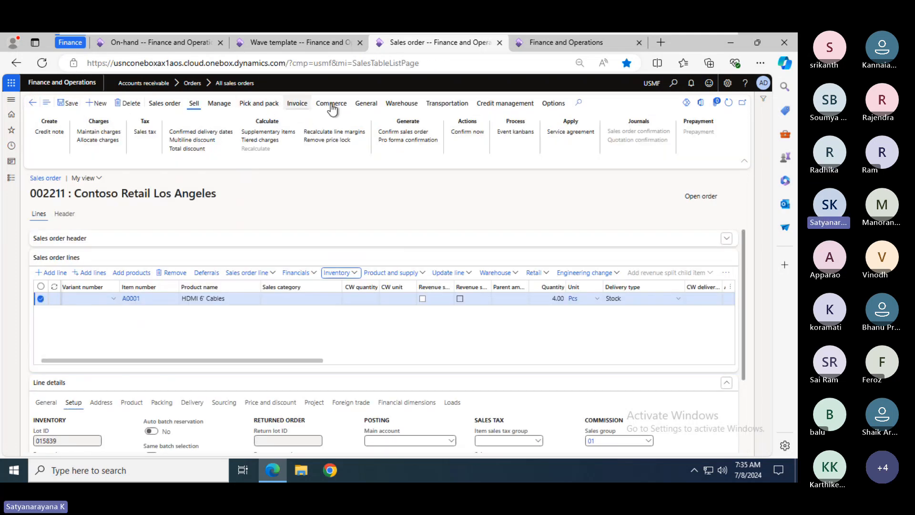
left_click(402, 104)
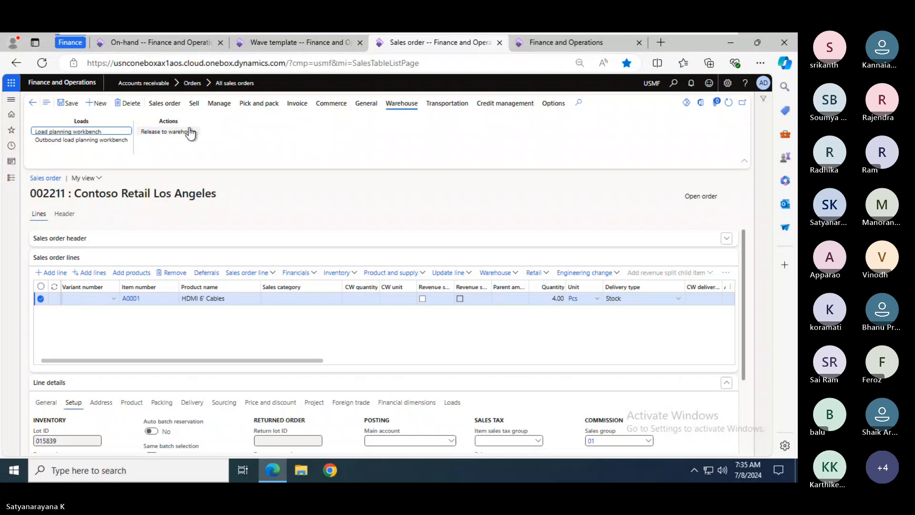
left_click(166, 129)
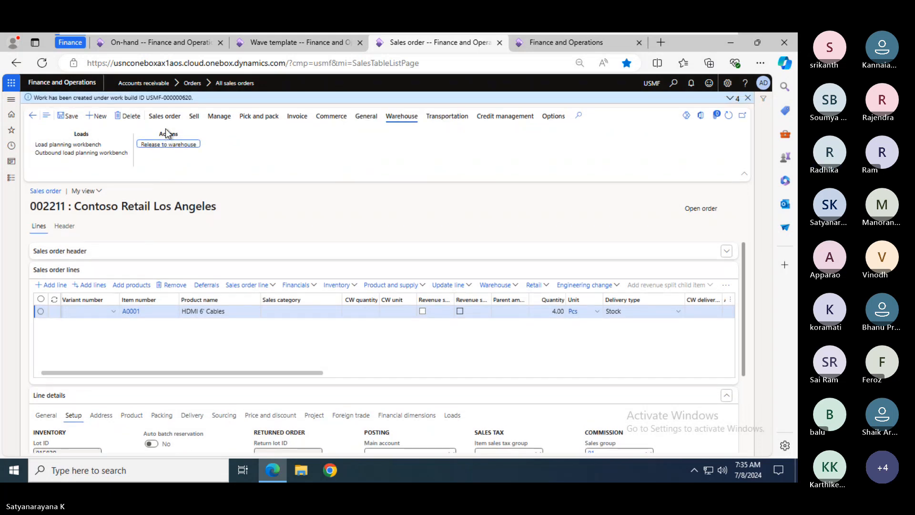
- Expand the warehouse release messages, read through all of them, and dismiss them
left_click(729, 99)
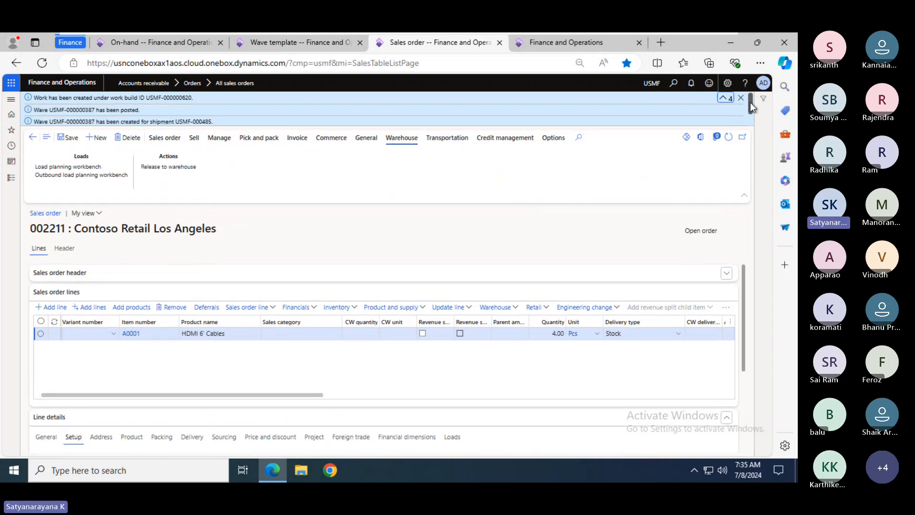
left_click_drag(750, 102, 751, 121)
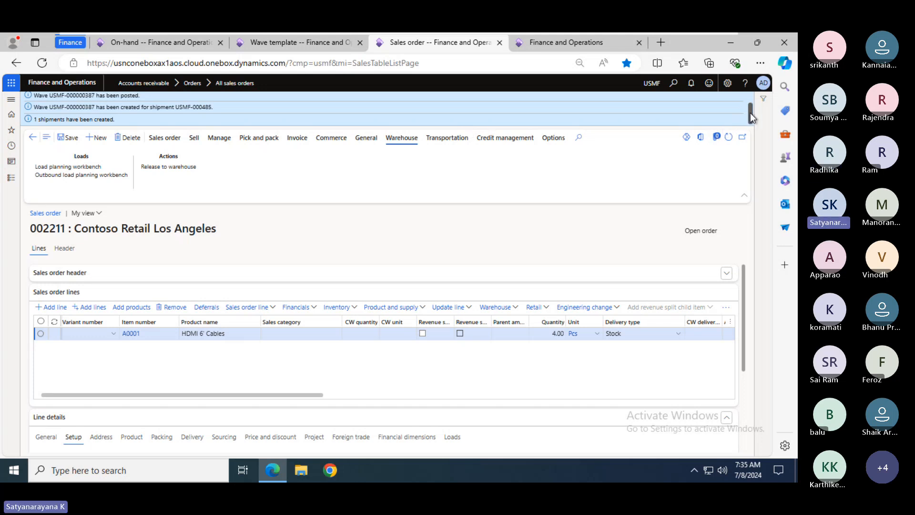
left_click_drag(750, 112, 748, 99)
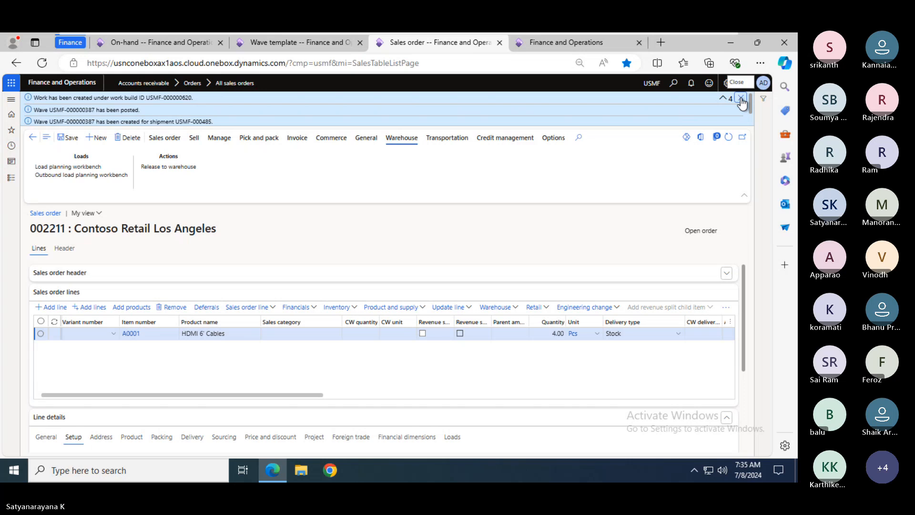
left_click(740, 98)
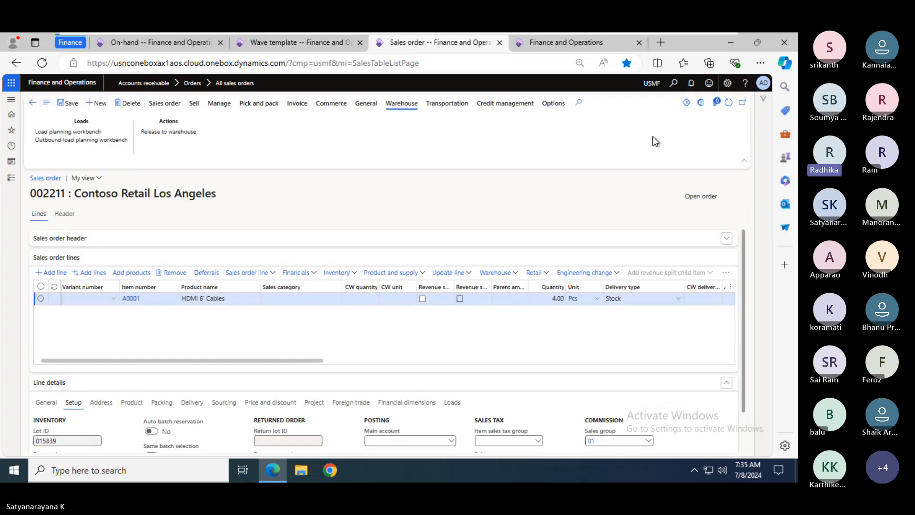
- Open the warehouse work details for the A0001 order line and highlight the work ID
left_click(518, 276)
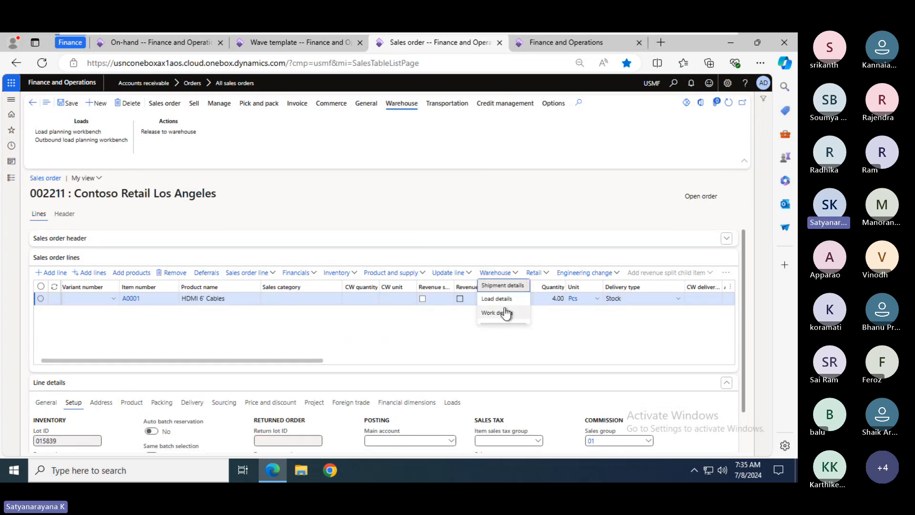
left_click(501, 313)
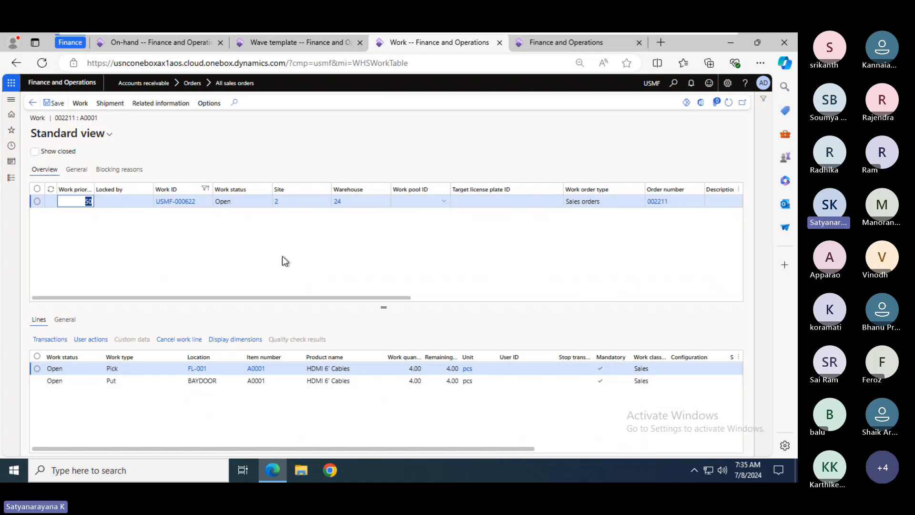
left_click_drag(198, 201, 156, 201)
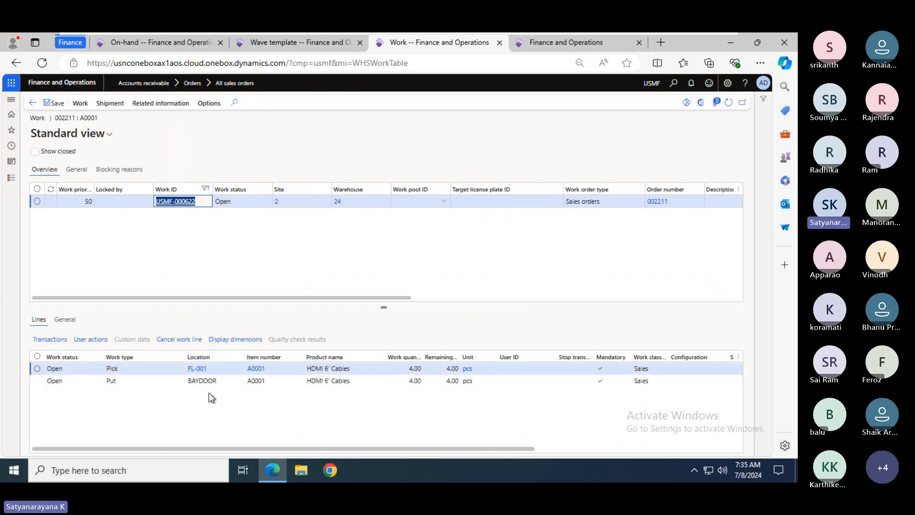
- Switch to the Warehouse Layout.png image to view the shipping area of the warehouse product flow
mouse_move(630, 38)
key("alt+Tab")
key("alt+Tab")
key("alt+Tab")
key("alt+Tab")
key("alt+Tab")
key("alt+Tab")
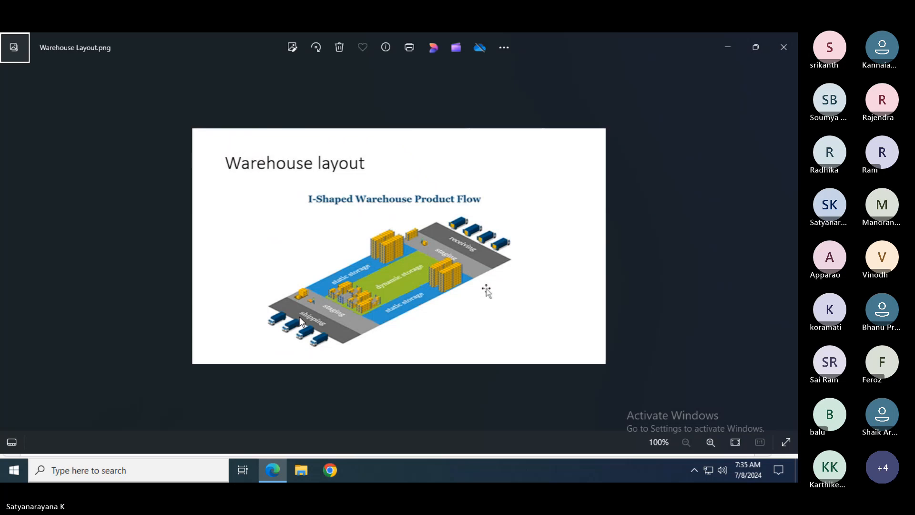
- Switch to Chrome and look through the open mobile scanner and pallet with barcode searches
key("alt+Tab")
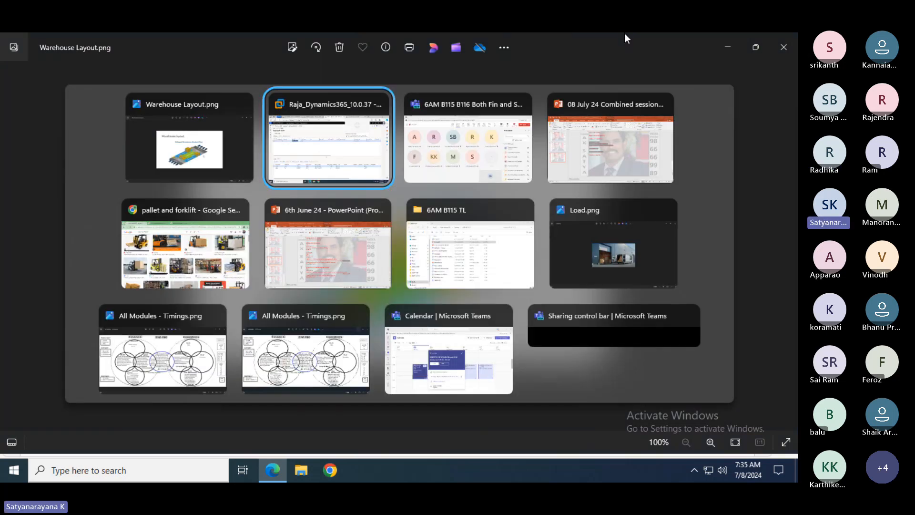
key("alt+Tab")
key("alt+Tab")
key("alt+Tab")
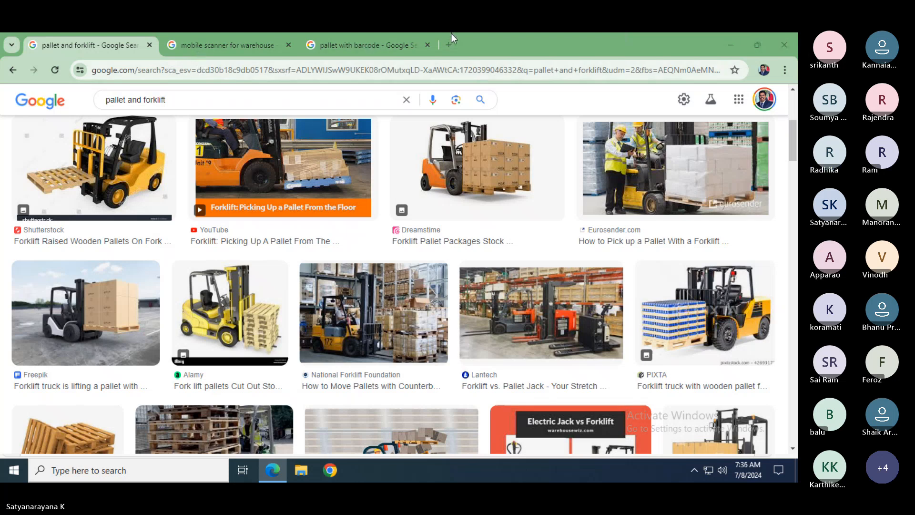
left_click(214, 43)
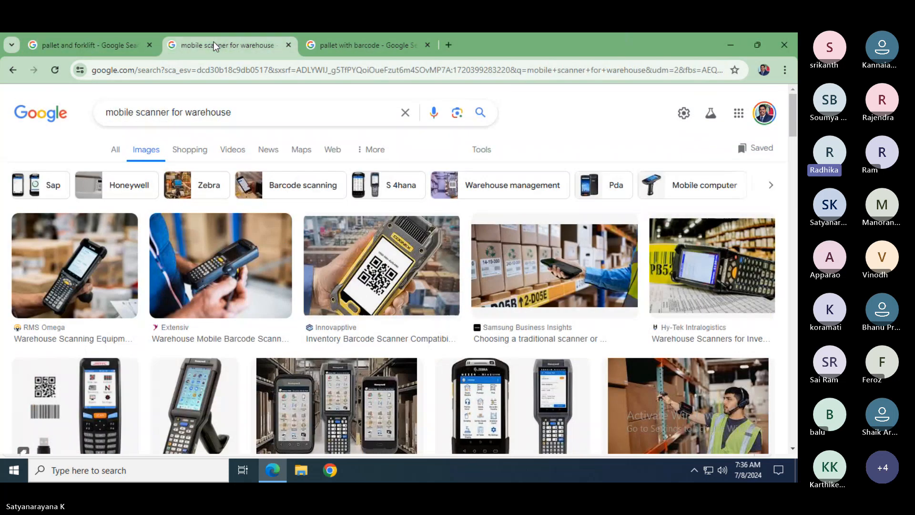
left_click(319, 44)
- Search Google Images for baydoor and browse the image results
left_click_drag(190, 94, 61, 94)
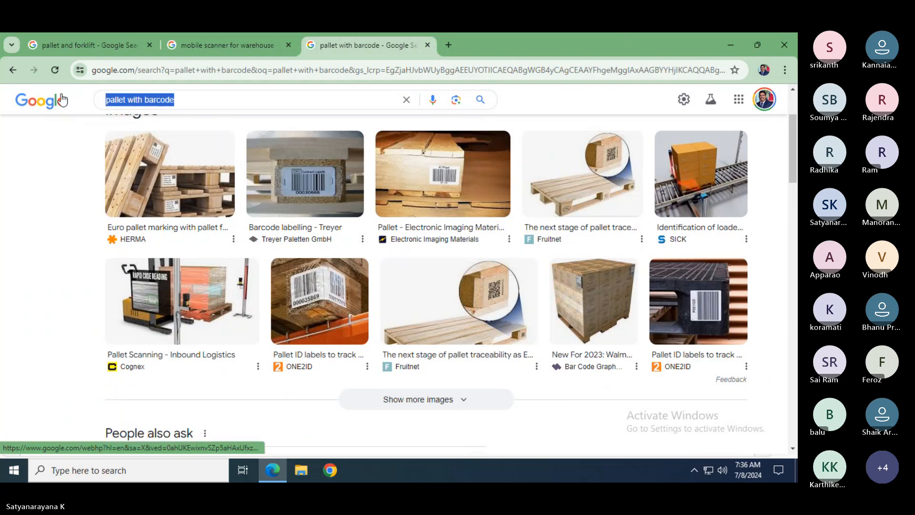
left_click(61, 94)
type("d")
key("BackSpace")
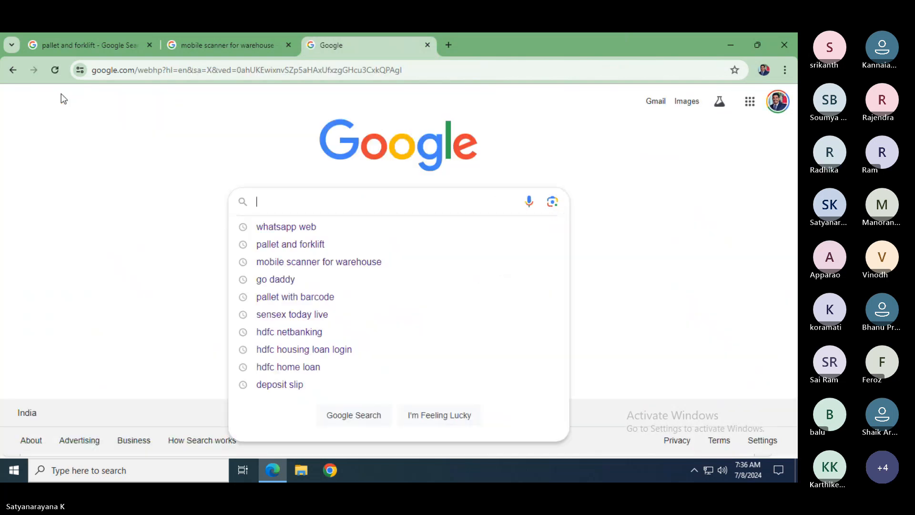
type("bay")
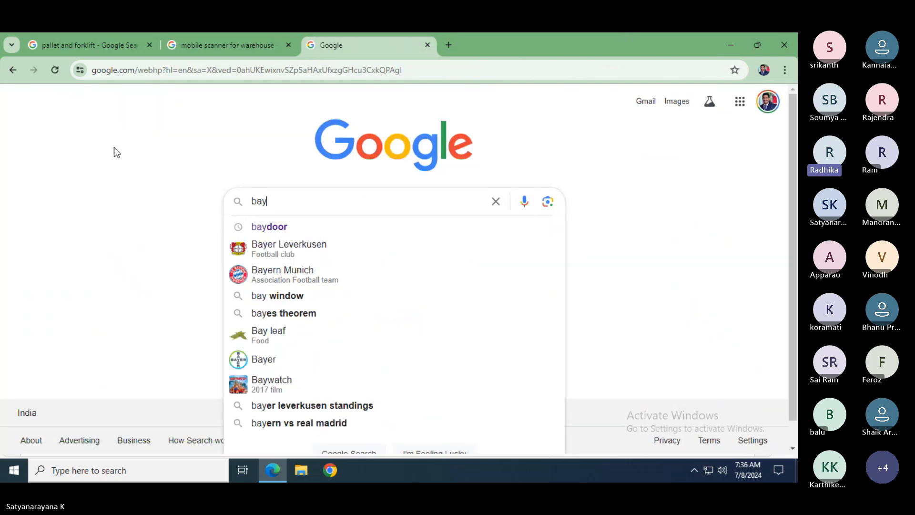
left_click(273, 227)
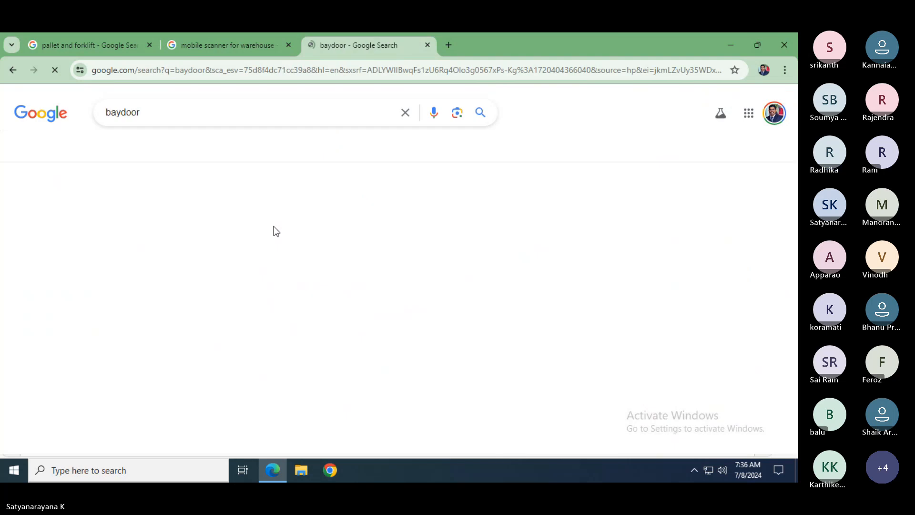
left_click(149, 149)
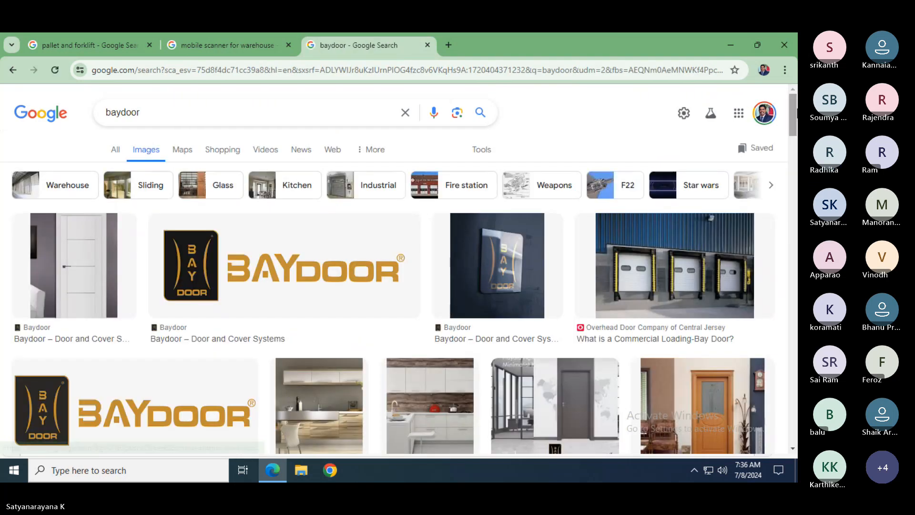
scroll(600, 186, "down", 10)
scroll(534, 225, "down", 2)
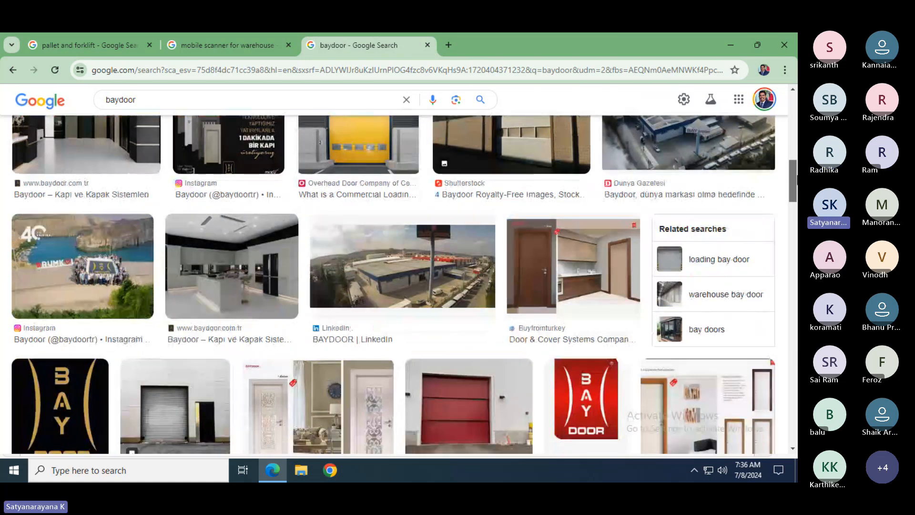
scroll(534, 225, "up", 2)
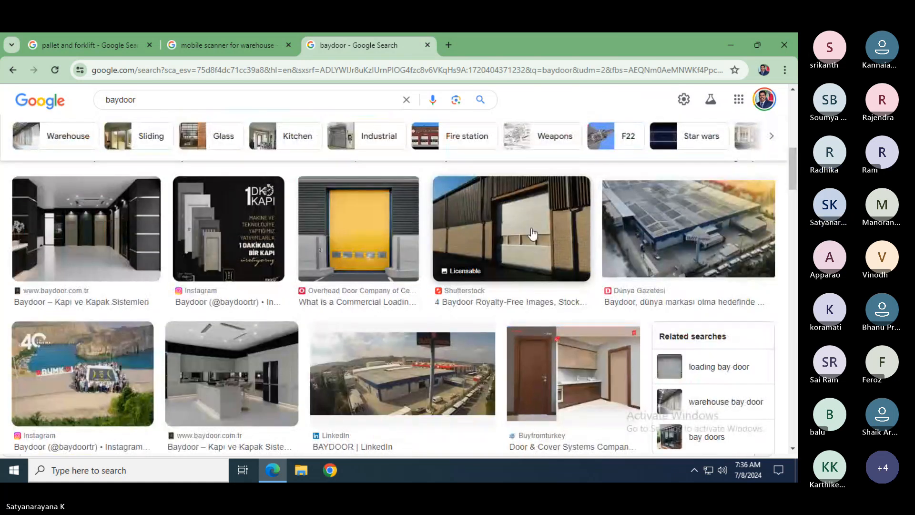
scroll(482, 204, "down", 4)
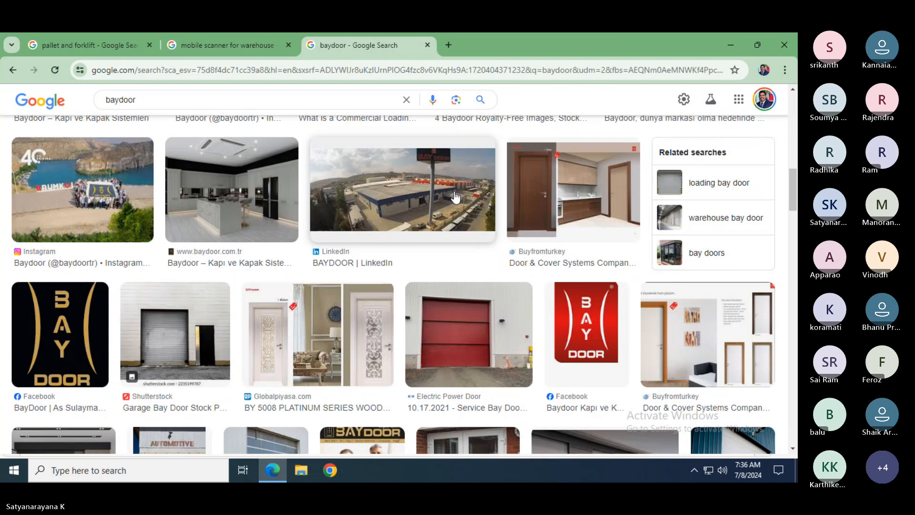
- Refine the image search to baydoor in warehouse and browse the loading bay door pictures
left_click(160, 101)
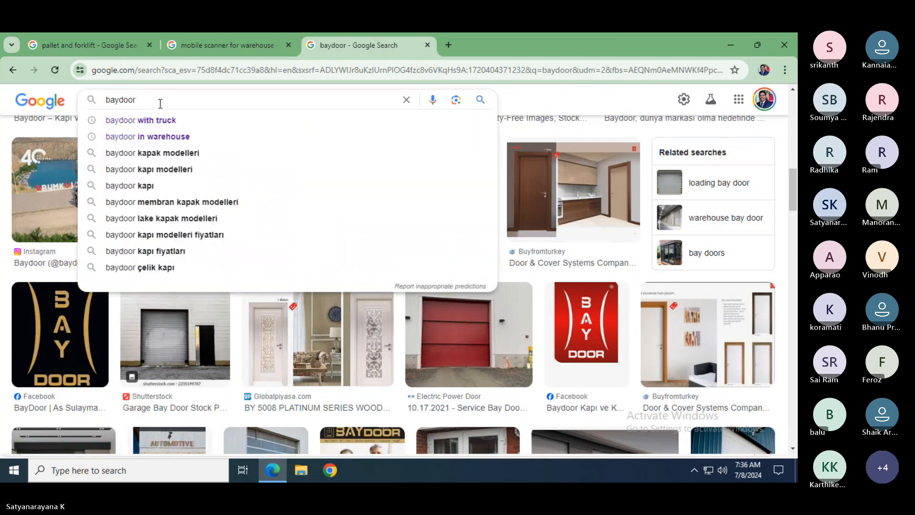
left_click(165, 130)
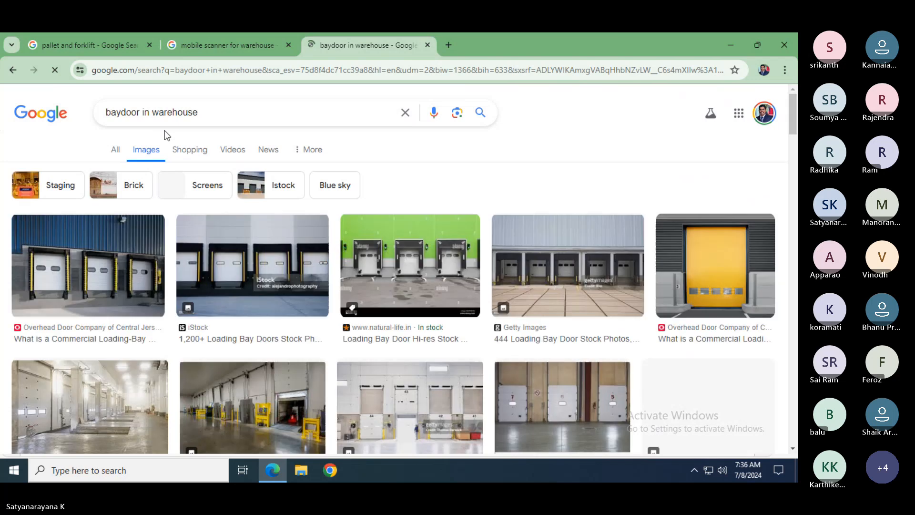
left_click_drag(791, 119, 793, 146)
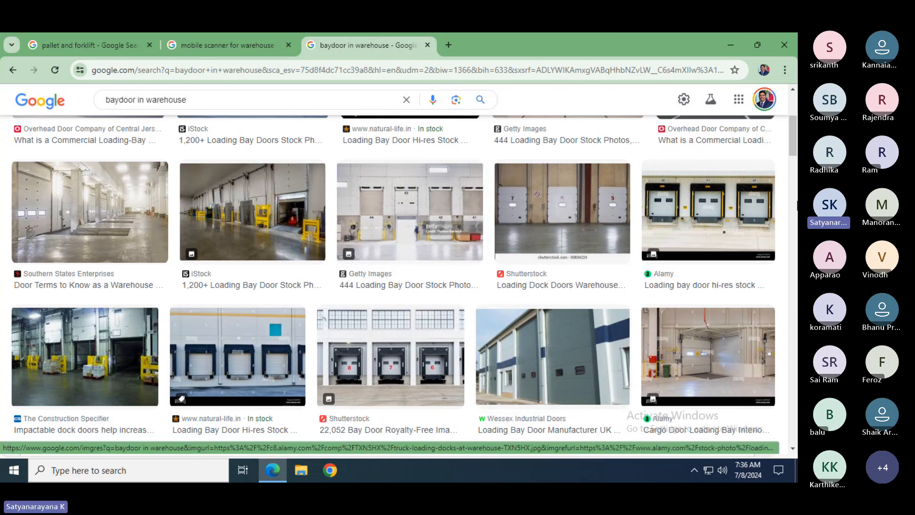
scroll(793, 145, "down", 4)
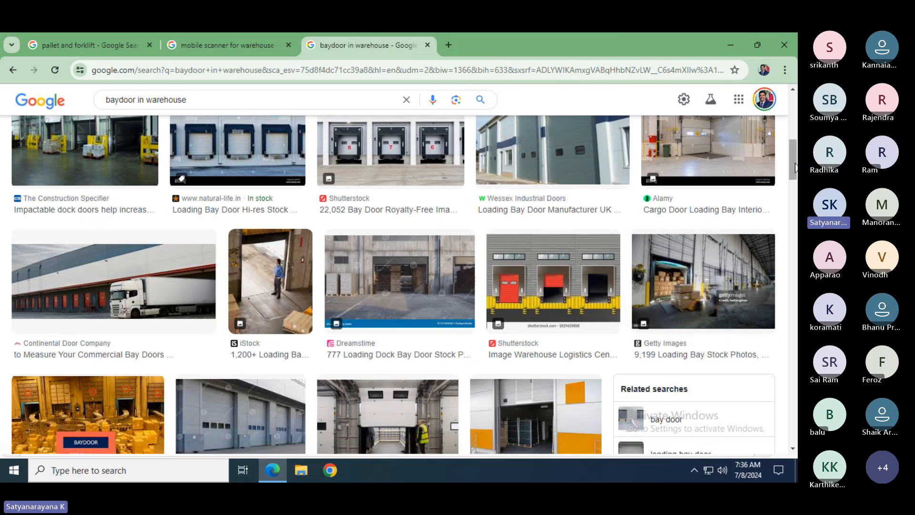
scroll(794, 167, "down", 4)
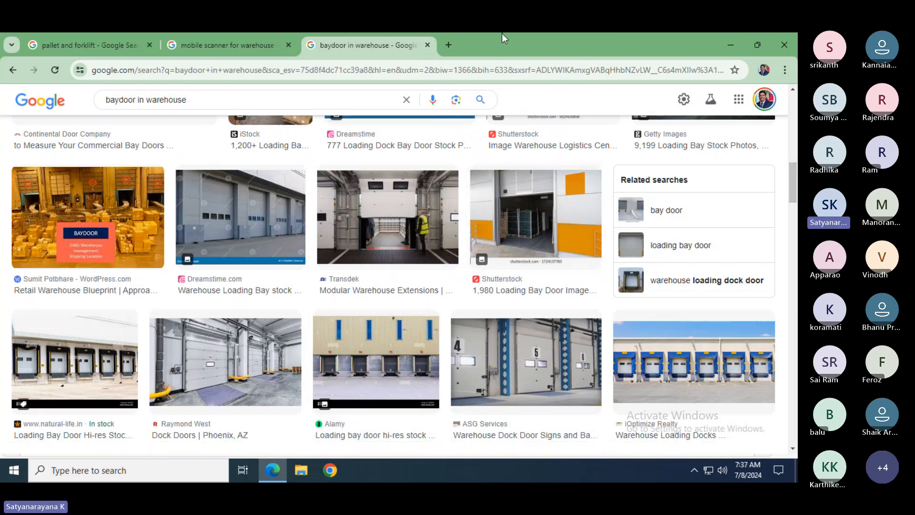
- Switch back to the Finance and Operations work page and copy the work ID of the A0001 sales order
key("alt+Tab")
key("alt+Tab")
key("alt+Tab")
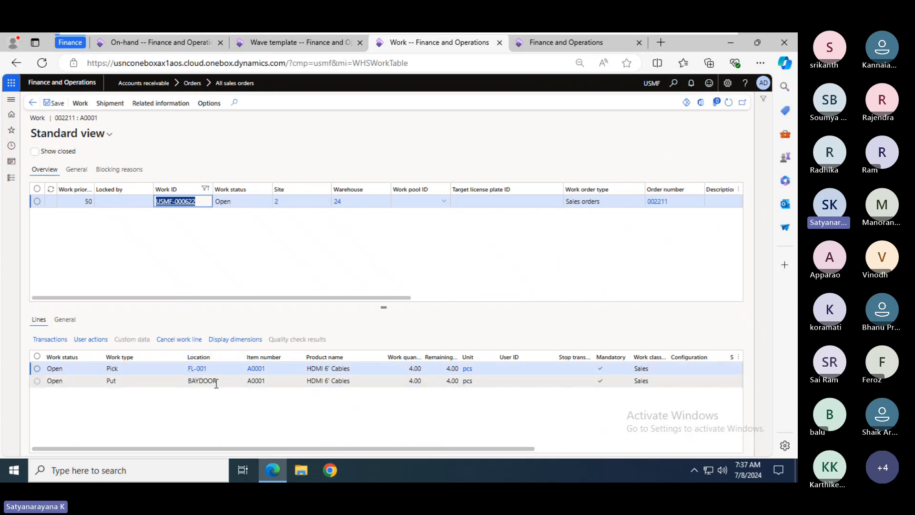
mouse_move(216, 383)
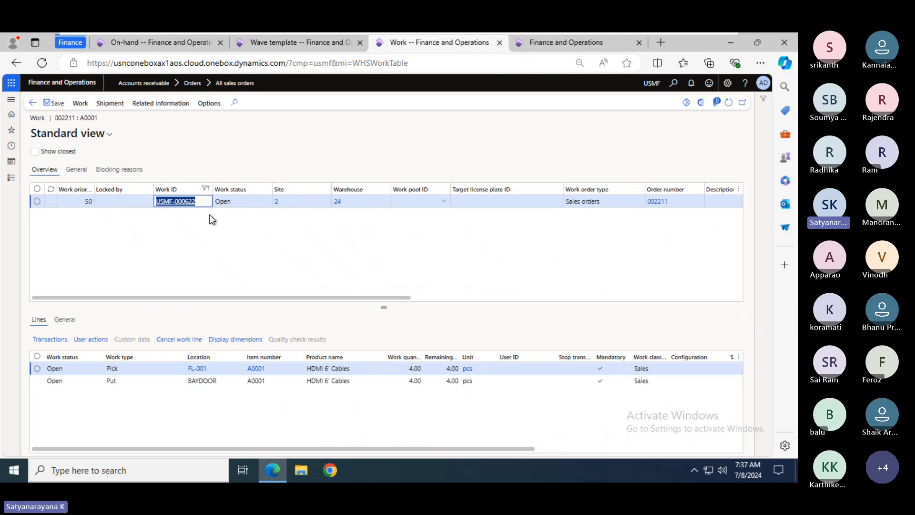
left_click(204, 200)
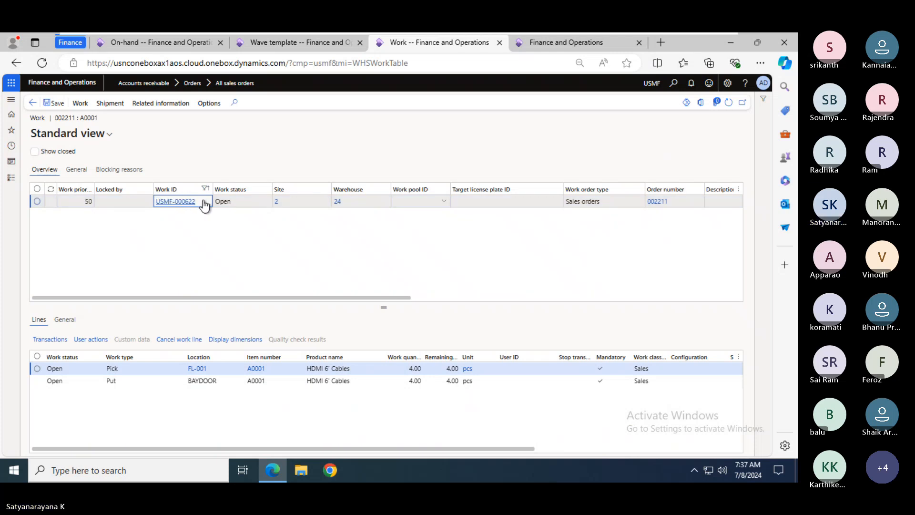
left_click_drag(187, 205, 150, 203)
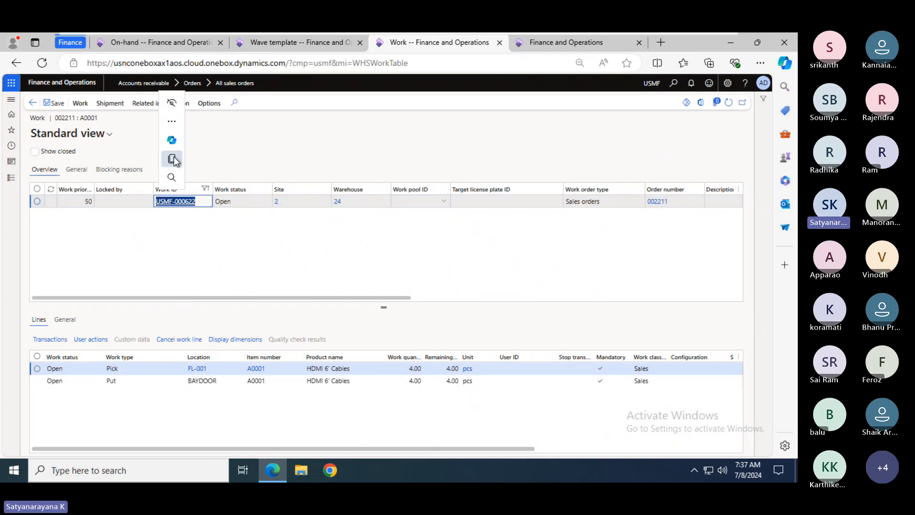
left_click(173, 159)
- Leave the previous work prompt in the mobile device test form and start Sales Picking from the Outbound menu
left_click(552, 46)
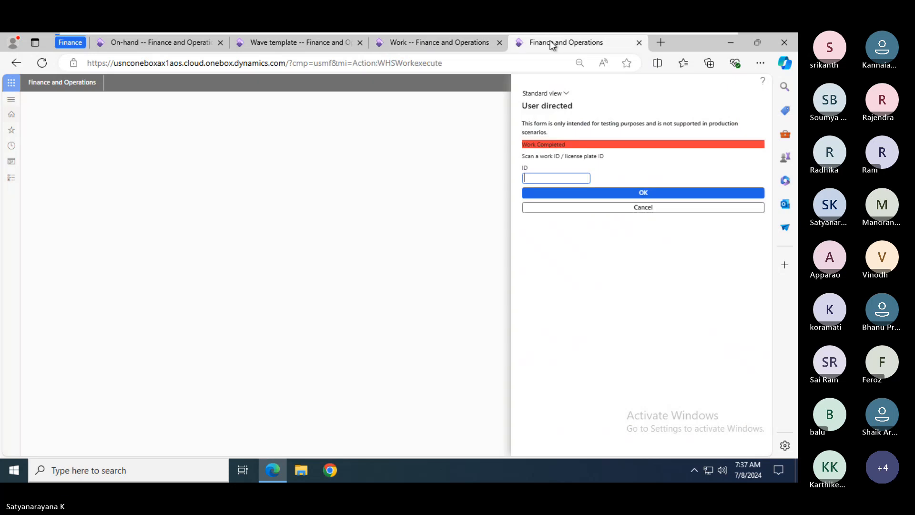
left_click(605, 209)
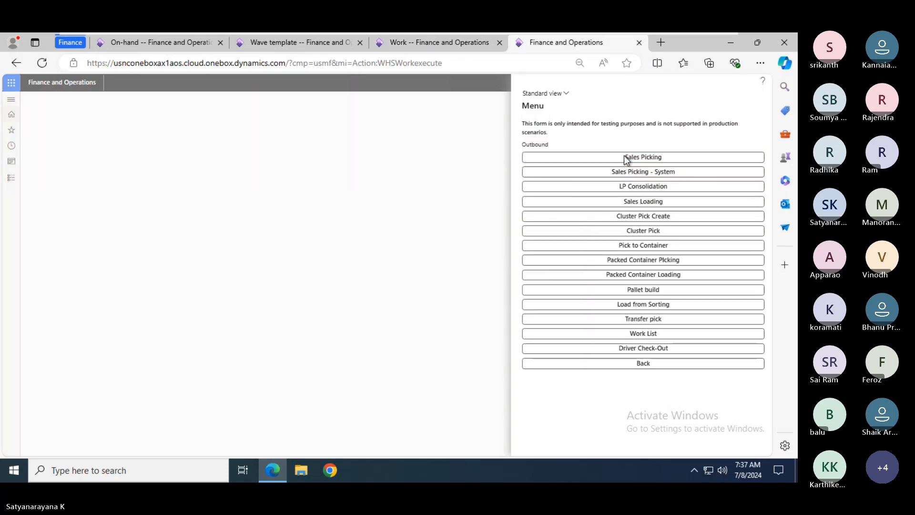
left_click(626, 157)
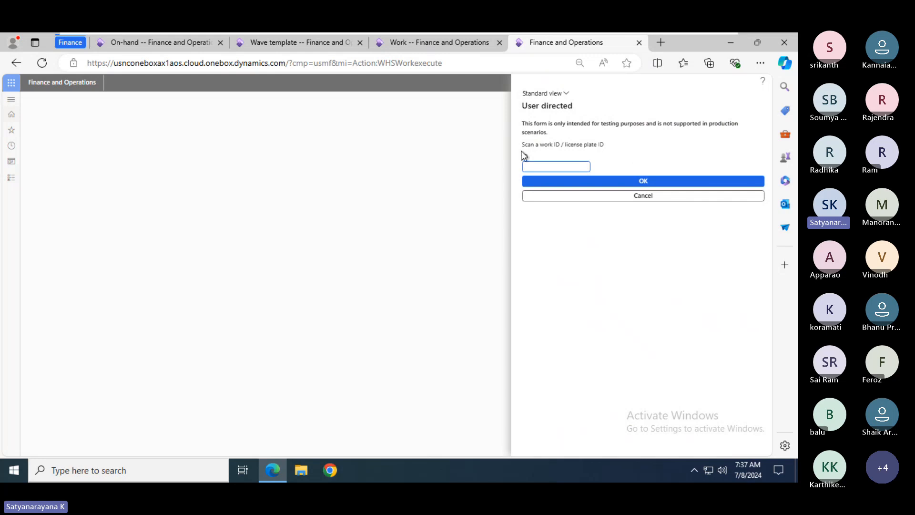
- Highlight the scan prompt for the work ID or license plate, recheck the order's work page, and return to the ID prompt
left_click_drag(520, 144, 606, 145)
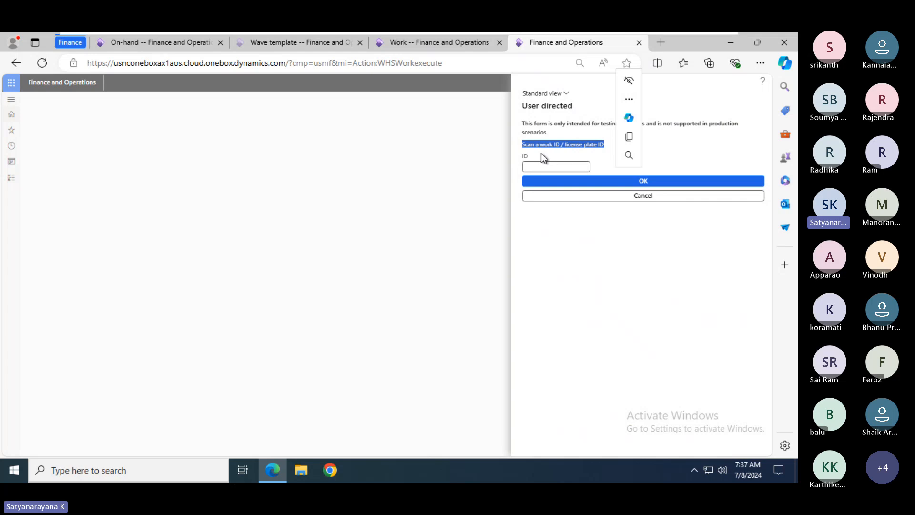
left_click(313, 47)
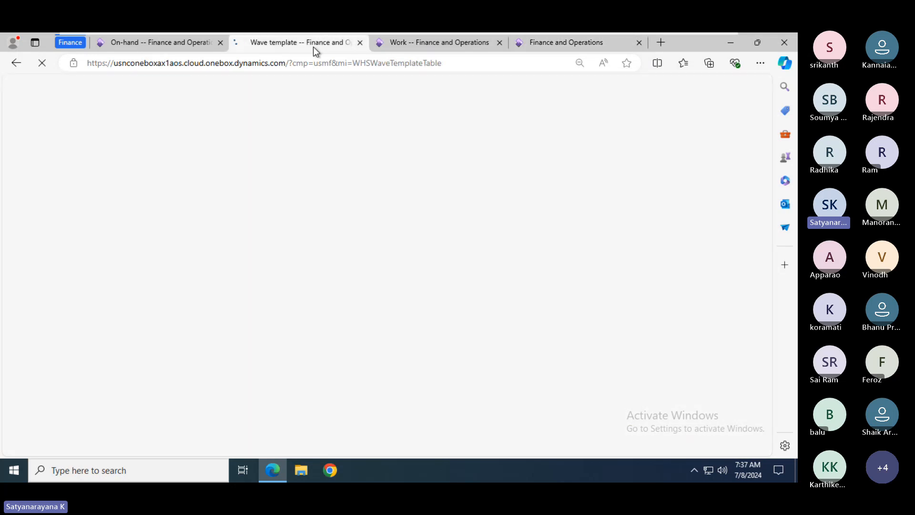
left_click(416, 47)
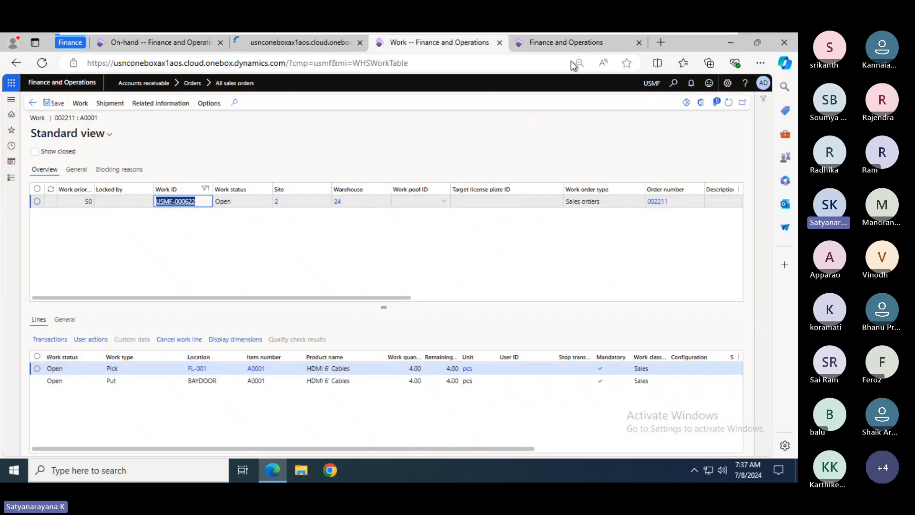
left_click(569, 45)
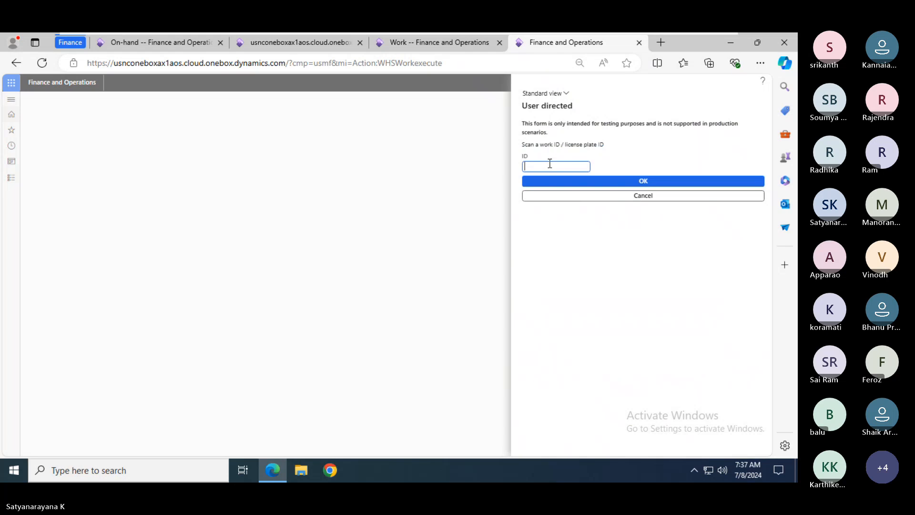
key("ctrl+v")
left_click(643, 184)
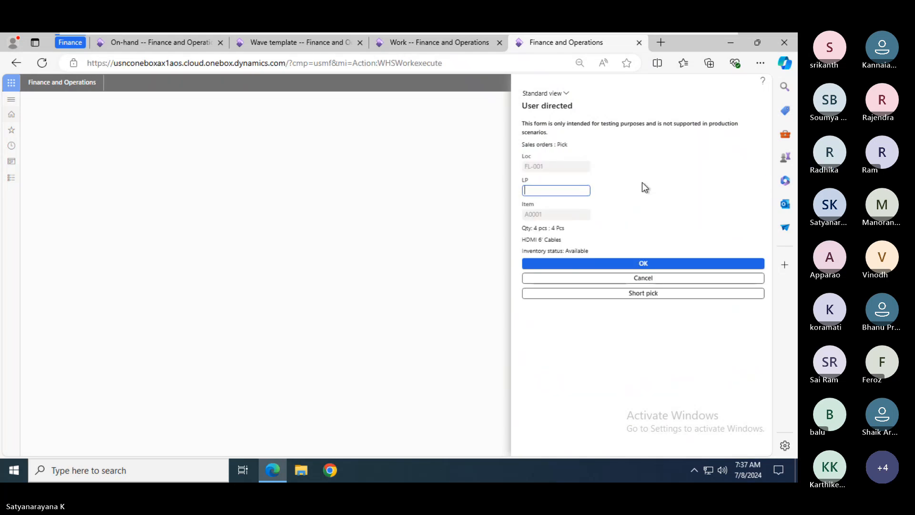
left_click(175, 46)
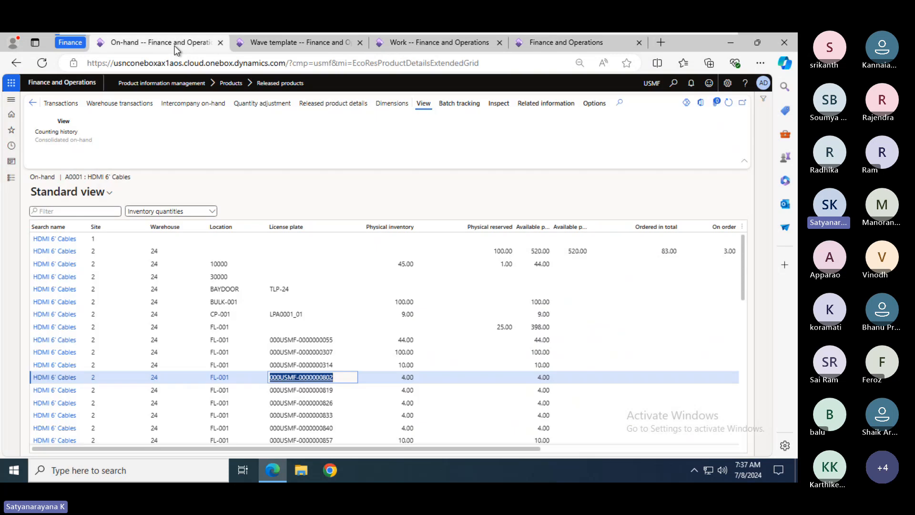
left_click(728, 104)
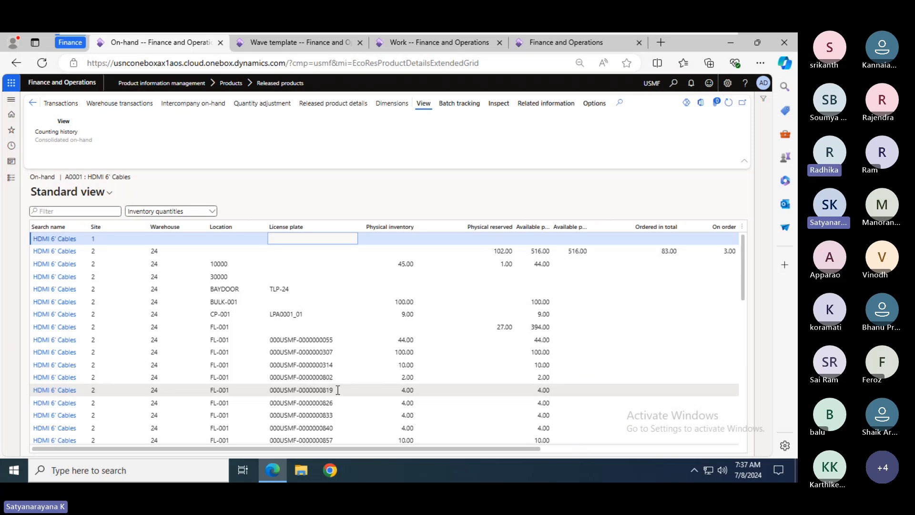
left_click(271, 394)
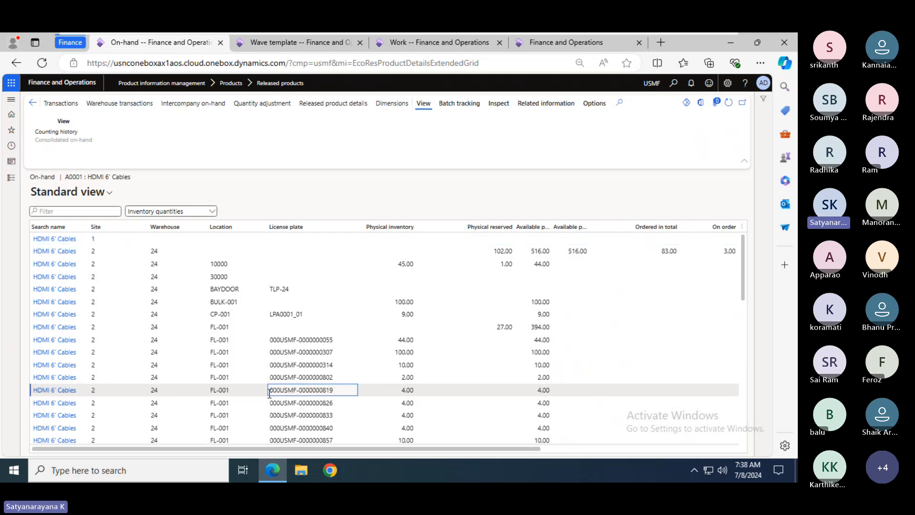
left_click_drag(270, 390, 343, 391)
key("ctrl+c")
mouse_move(343, 391)
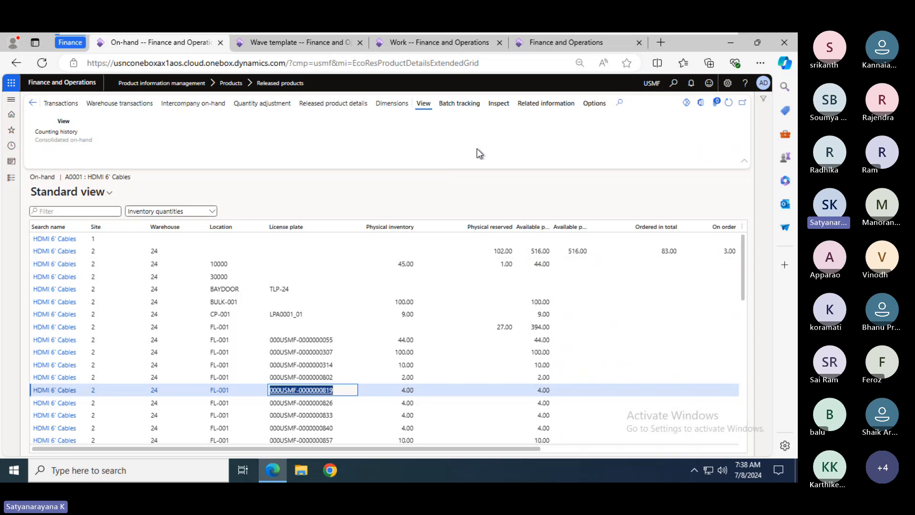
left_click(546, 42)
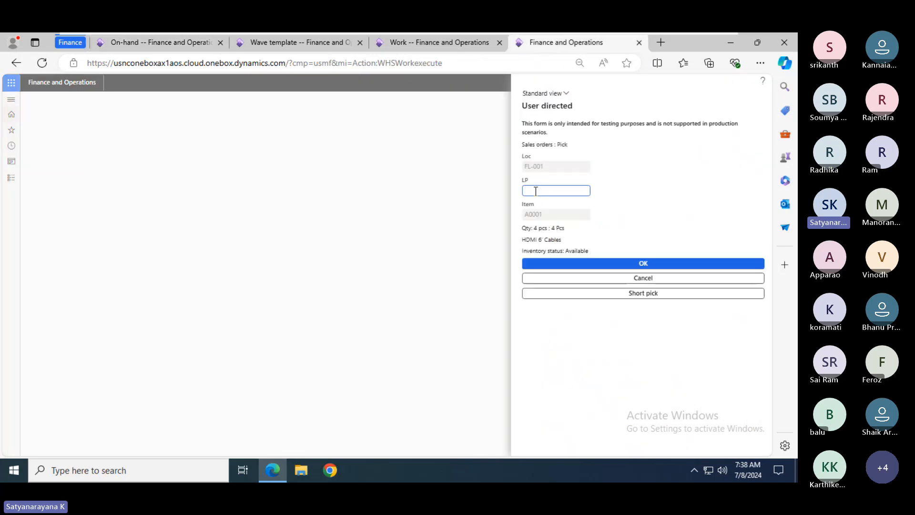
key("ctrl+v")
left_click(181, 45)
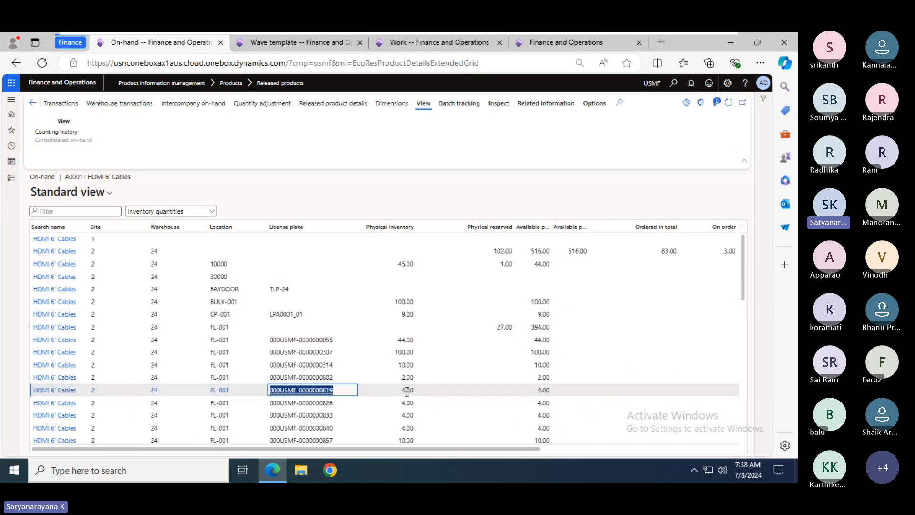
left_click(540, 50)
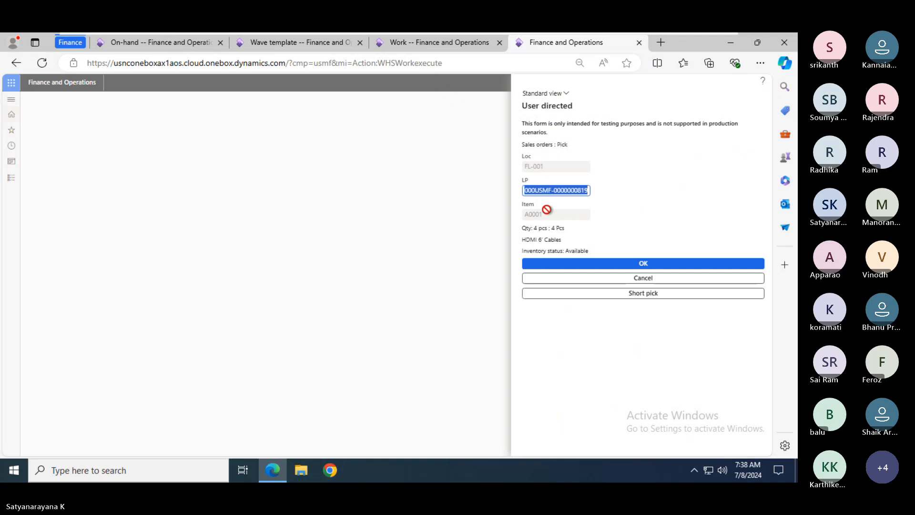
left_click(647, 264)
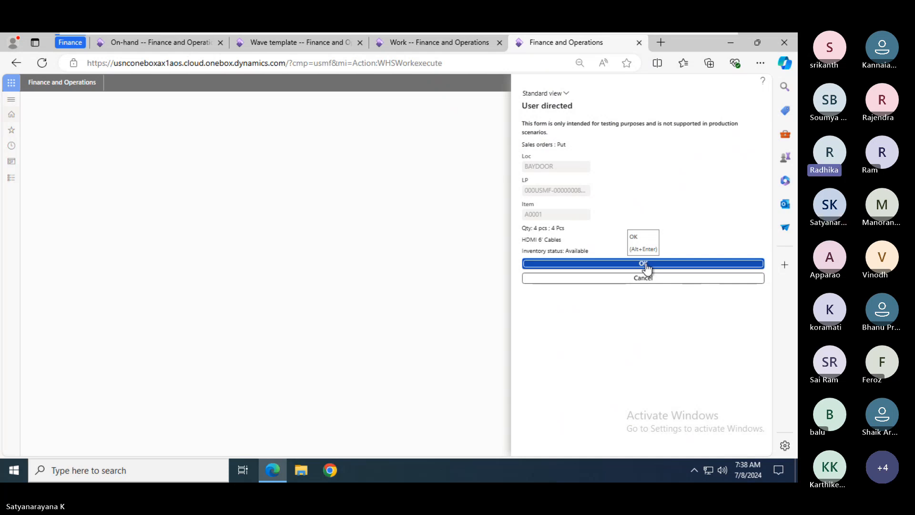
left_click(645, 265)
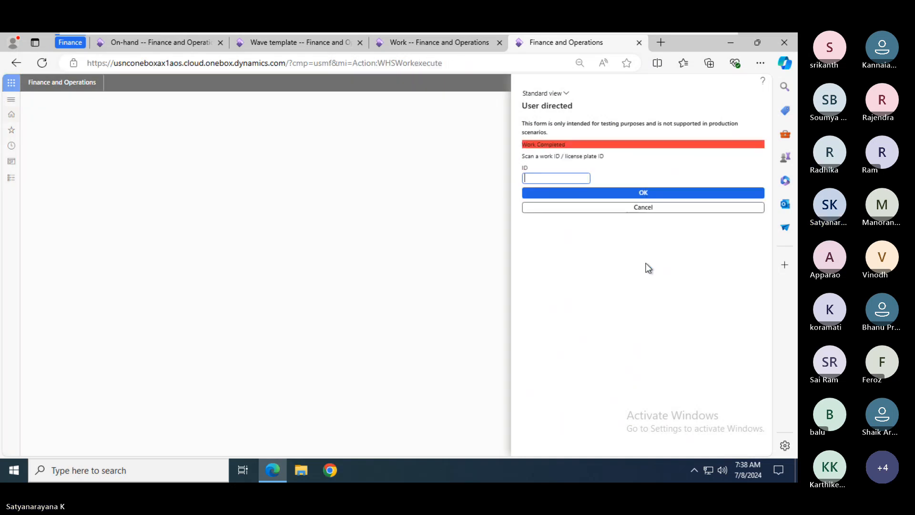
- Refresh the order's work page to check the pick and put lines, and return to the sales order
left_click(413, 45)
left_click(728, 103)
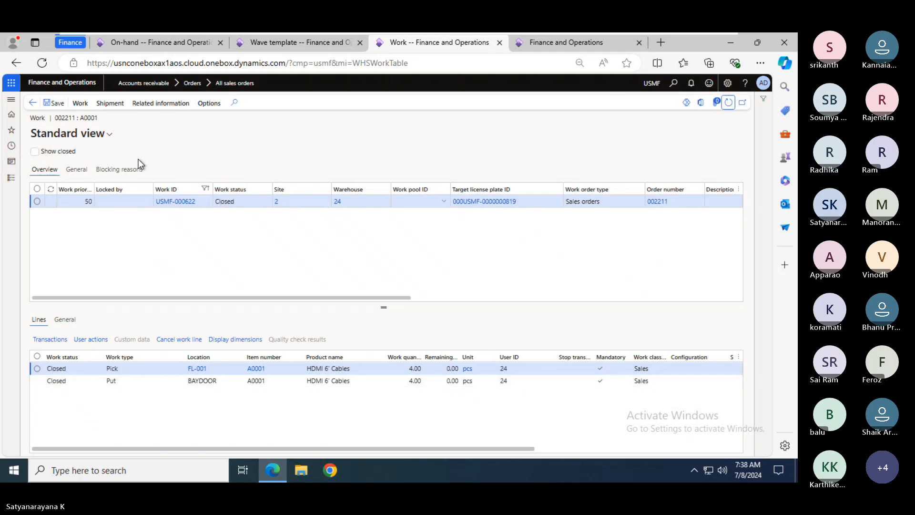
left_click(31, 105)
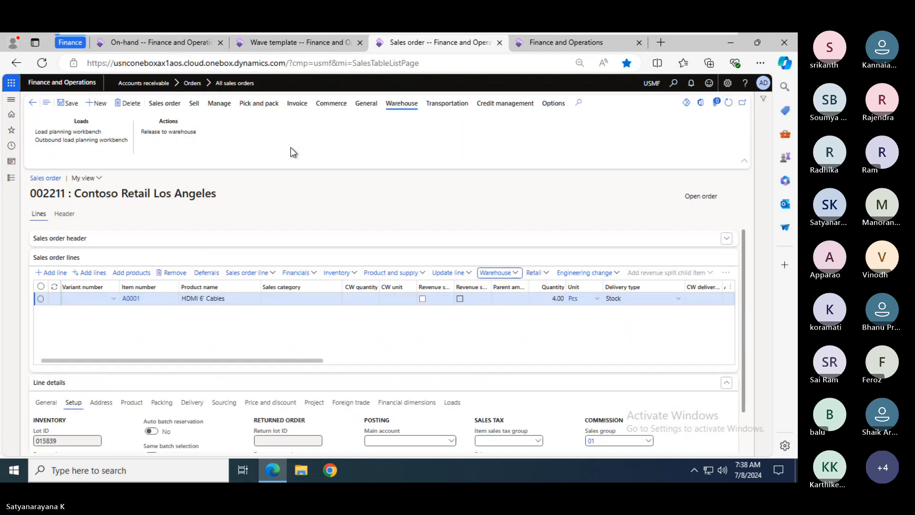
- Open the shipment details of the A0001 sales order line and confirm the shipment
left_click(505, 273)
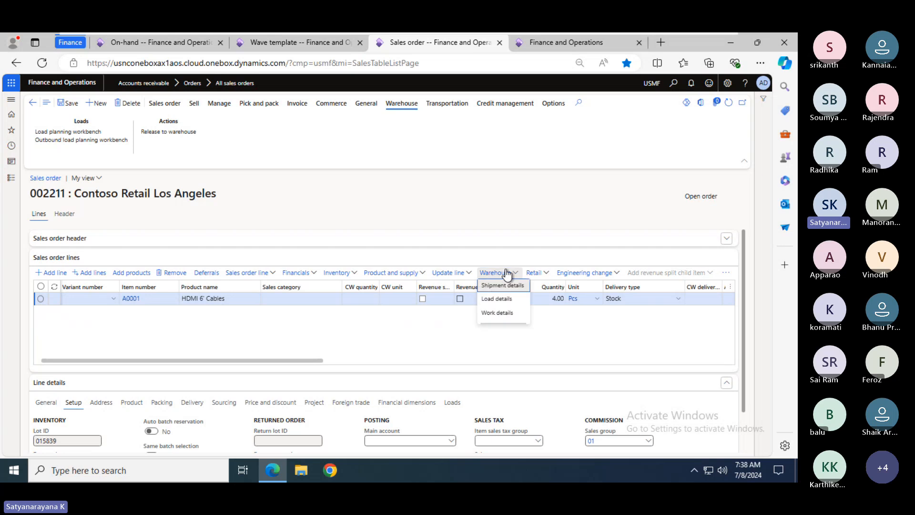
left_click(495, 285)
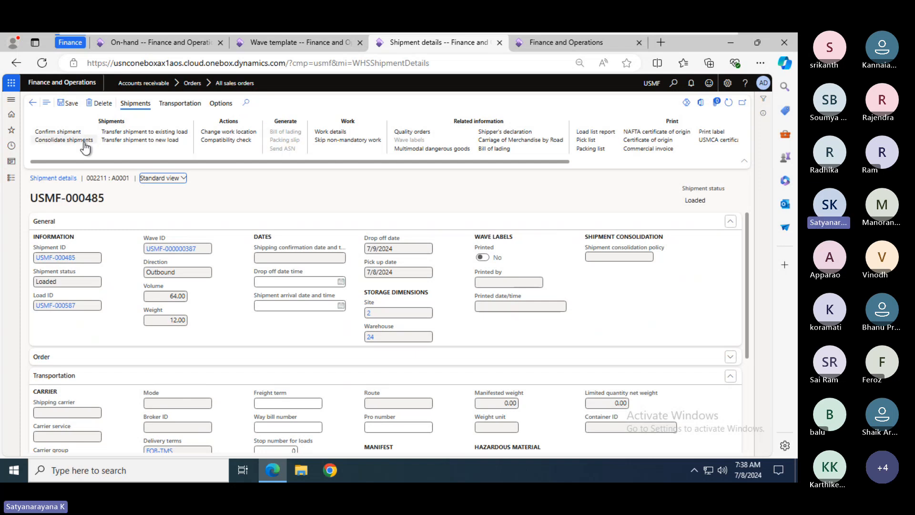
left_click(57, 133)
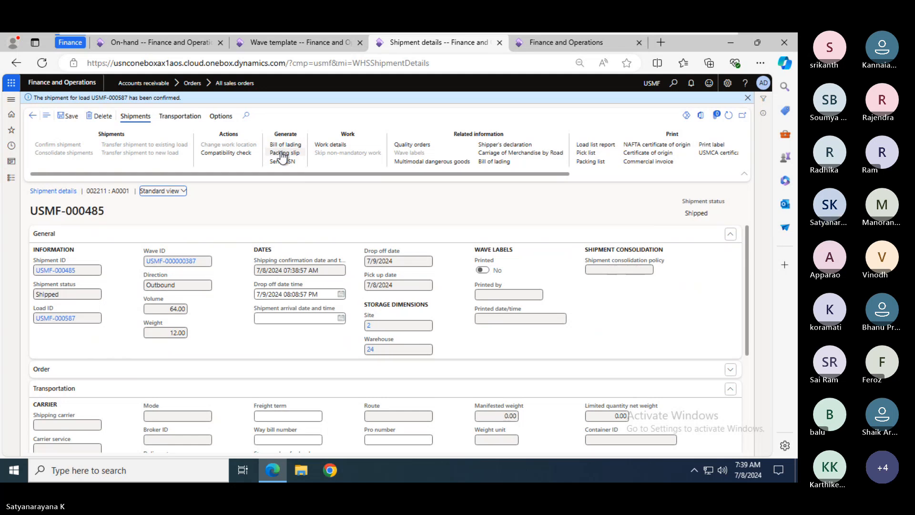
- Generate the packing slip from the shipment and post it without printing
left_click(283, 154)
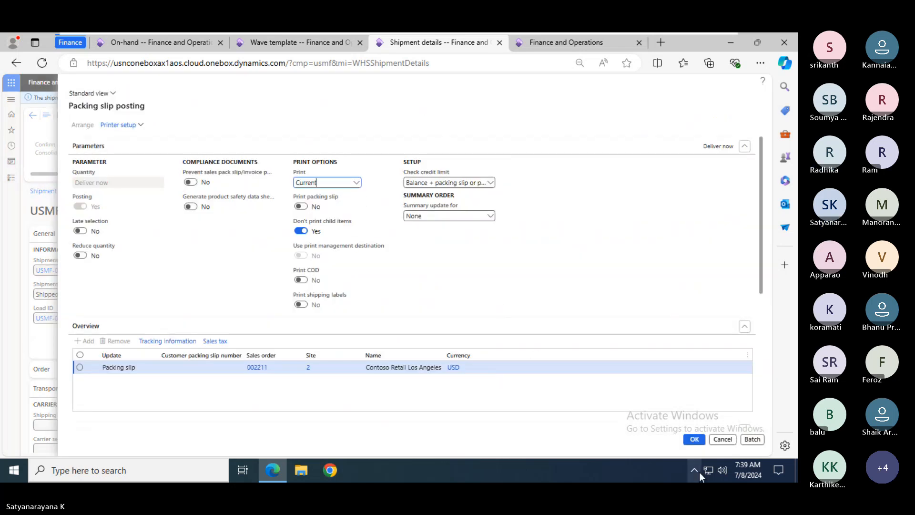
left_click(693, 441)
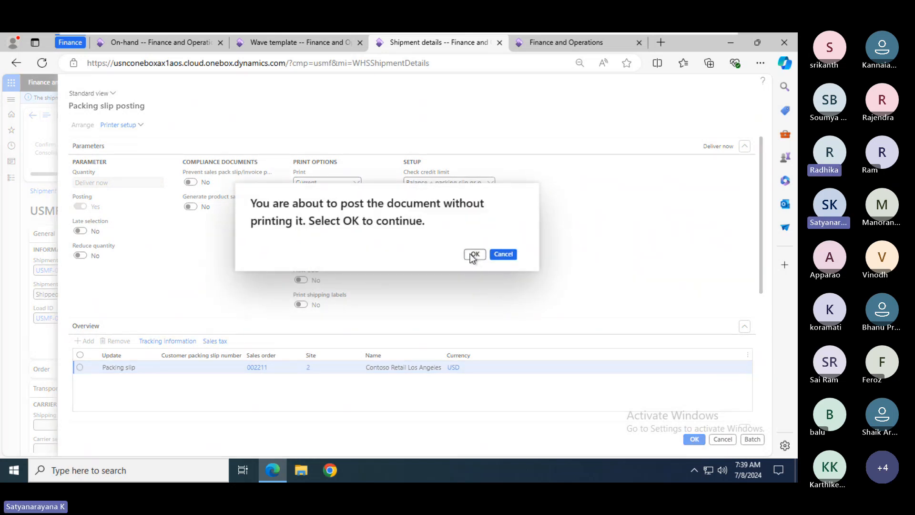
left_click(473, 254)
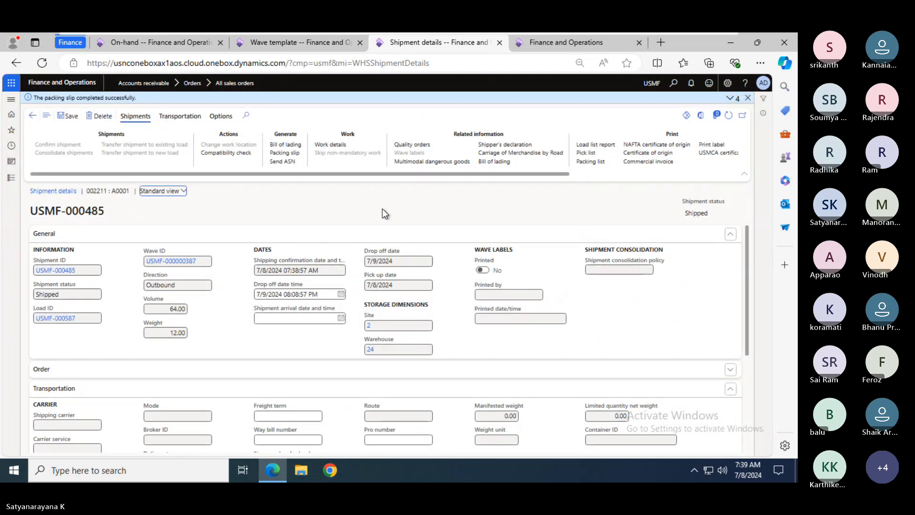
- Return to the sales order and post its invoice with Packing slip as the quantity, without printing
left_click(32, 115)
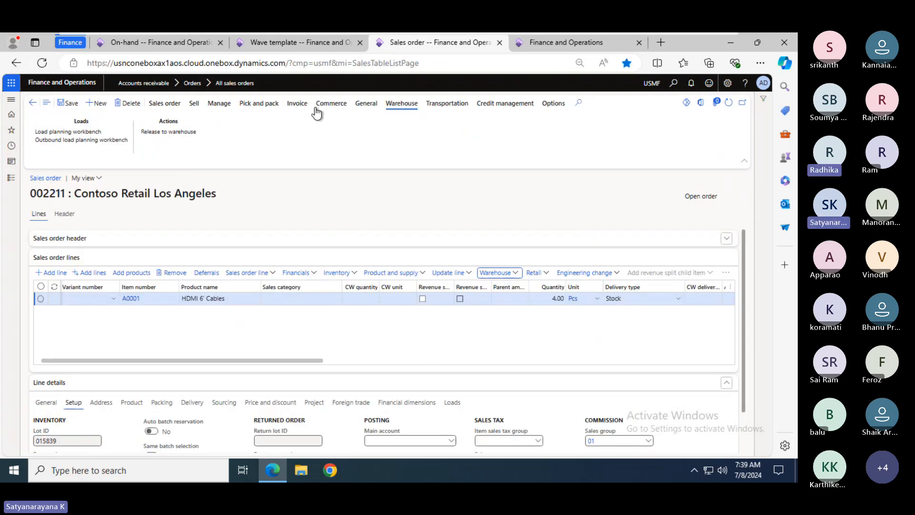
left_click(296, 103)
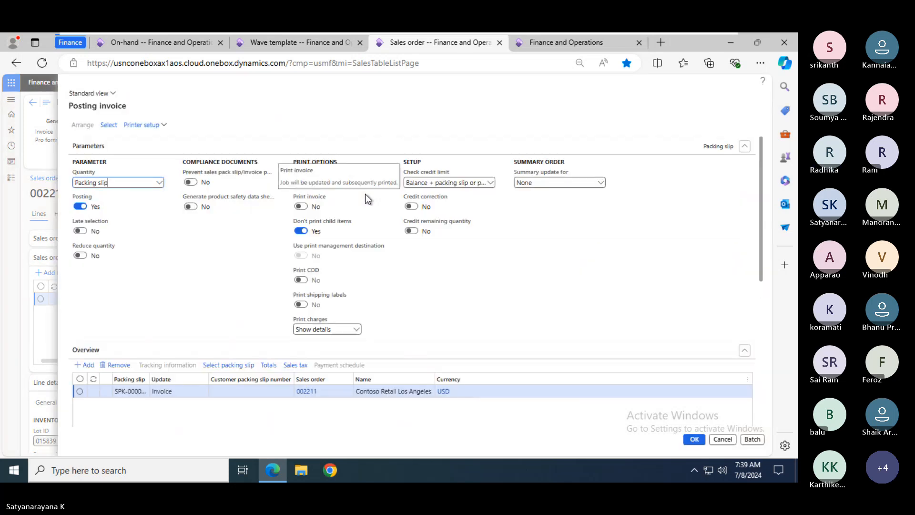
left_click(694, 439)
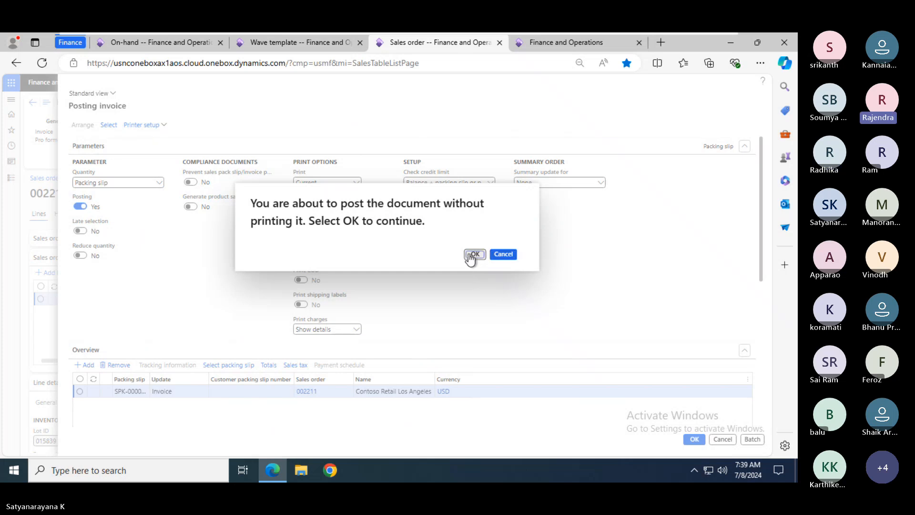
left_click(470, 254)
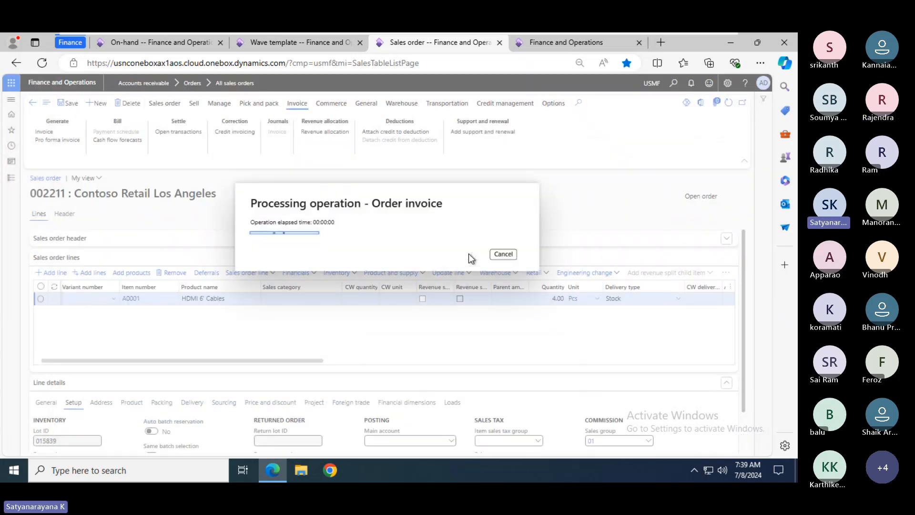
- Switch through the Teams meeting window to the 08 July 24 Combined session presentation in PowerPoint
mouse_move(629, 34)
key("alt+Tab")
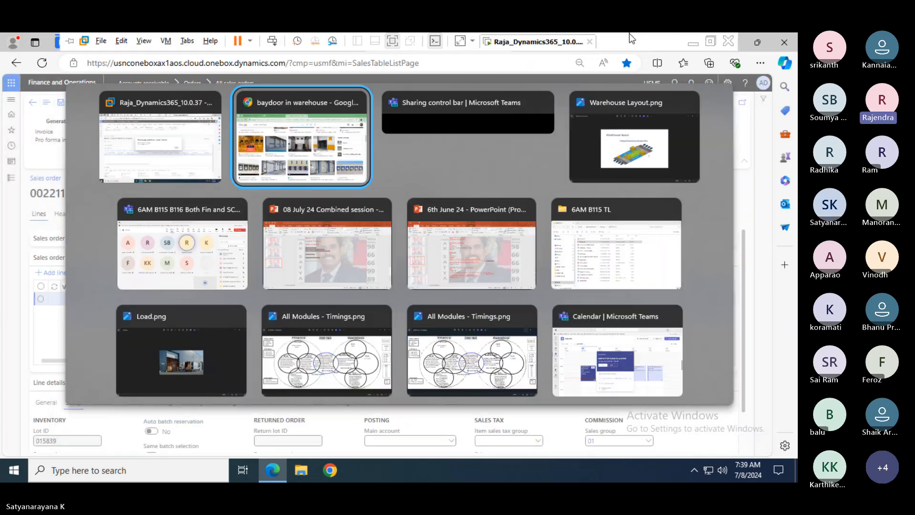
key("alt+Tab")
key("alt+Tab")
key("alt+Tab")
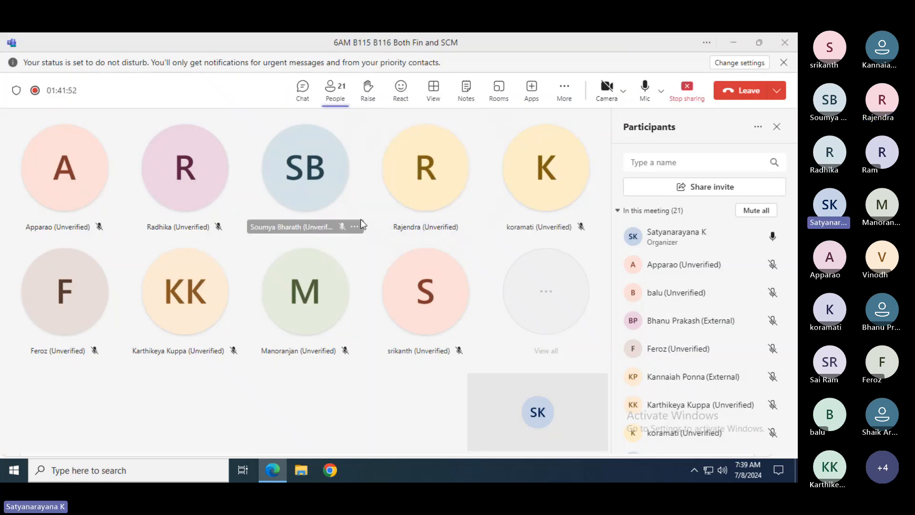
key("alt+Tab")
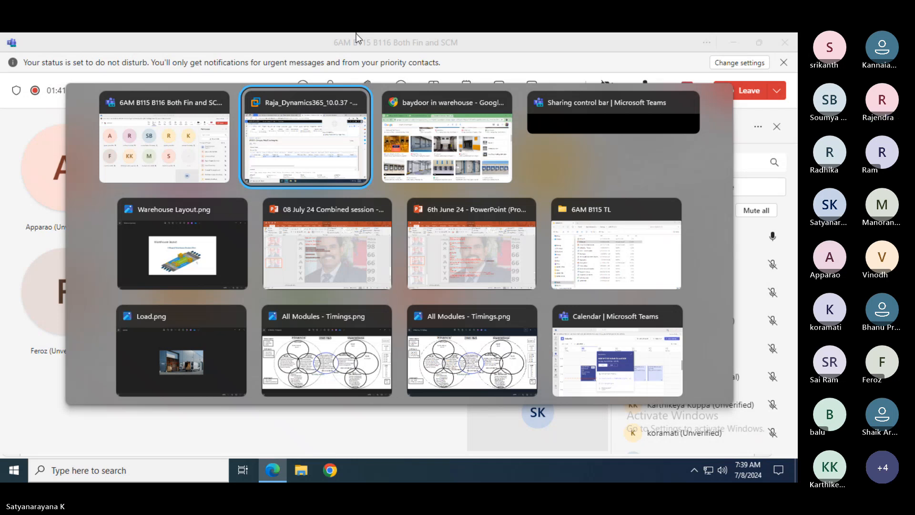
key("alt+Tab")
key("alt+Tab")
key("alt+Tab")
key("alt+Tab")
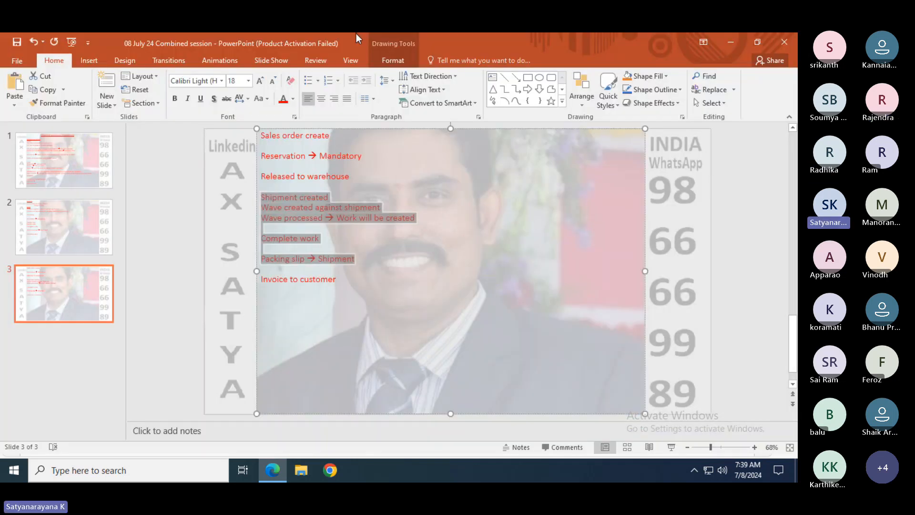
- Highlight Create work in the purchase order flow on slide 2, and go back to the sales order flow on slide 3
left_click(53, 219)
left_click_drag(309, 259, 261, 247)
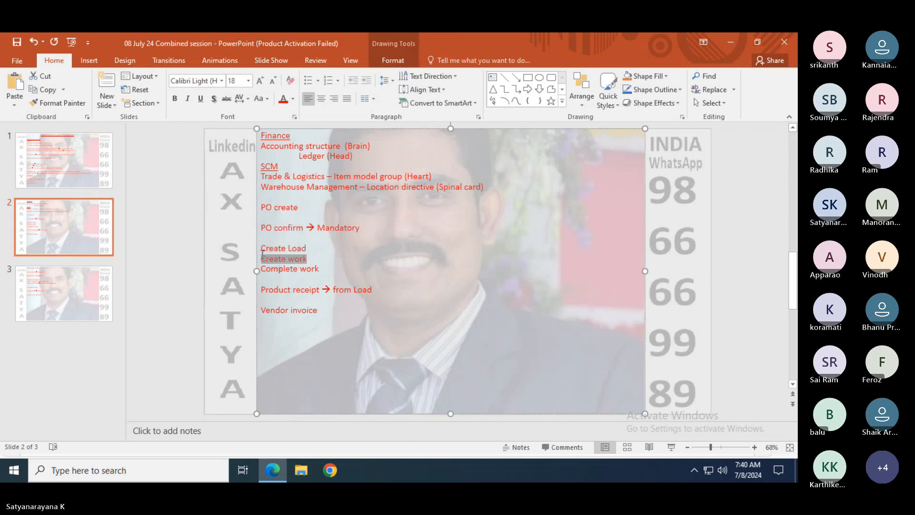
left_click(59, 286)
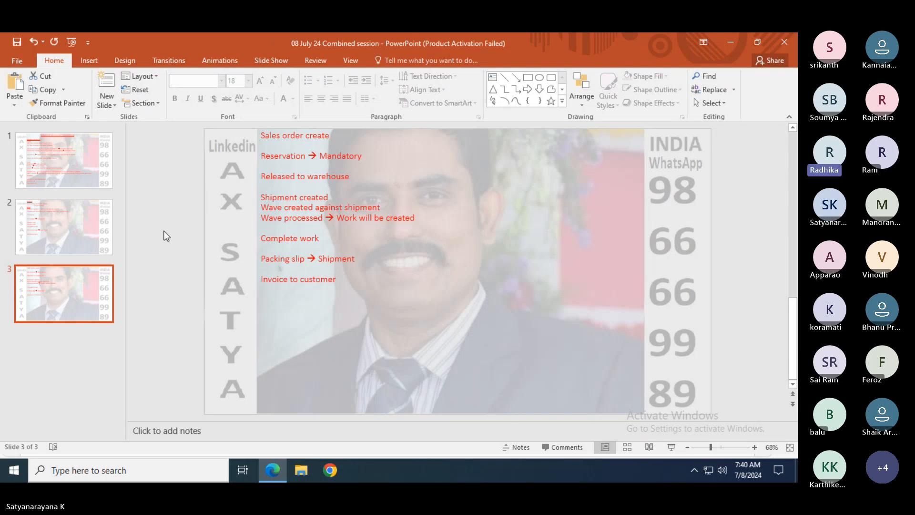
- Switch back to Finance and Operations, open the work details of the invoiced order line, and review the load, shipment and wave ID columns
key("alt+Tab")
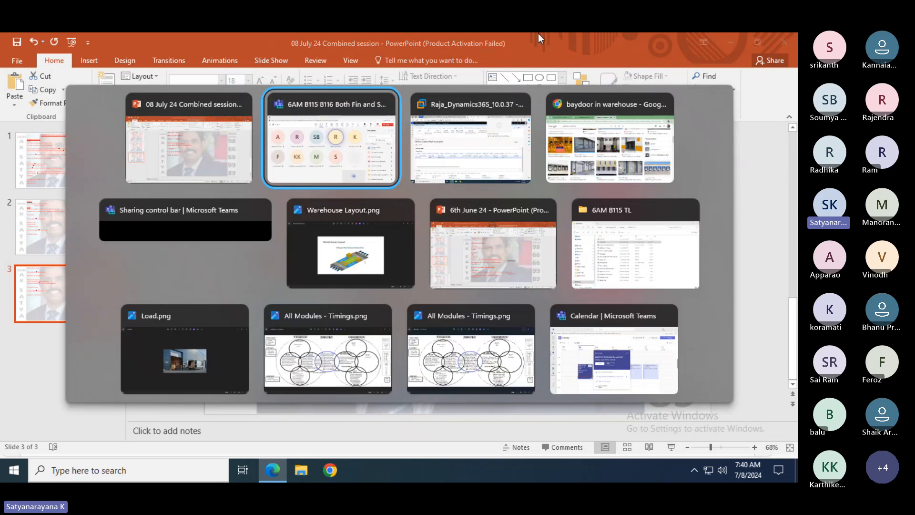
key("alt+Tab")
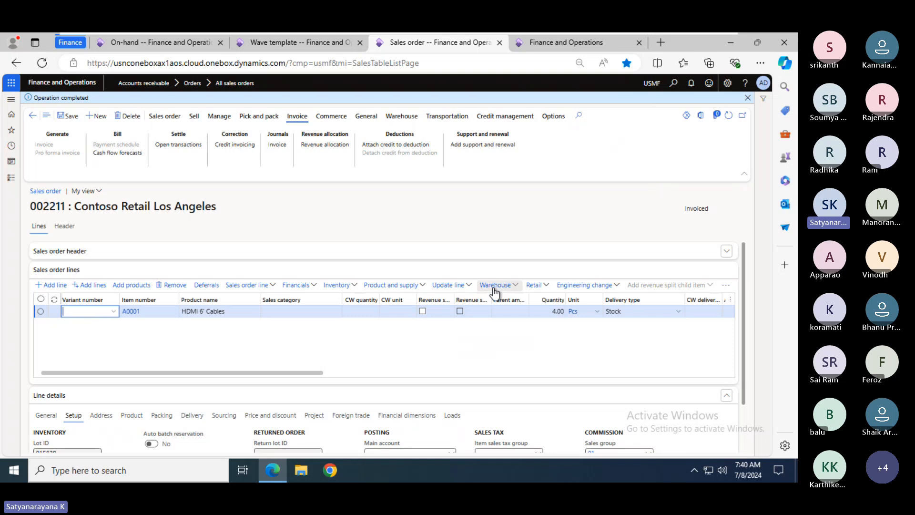
left_click(466, 286)
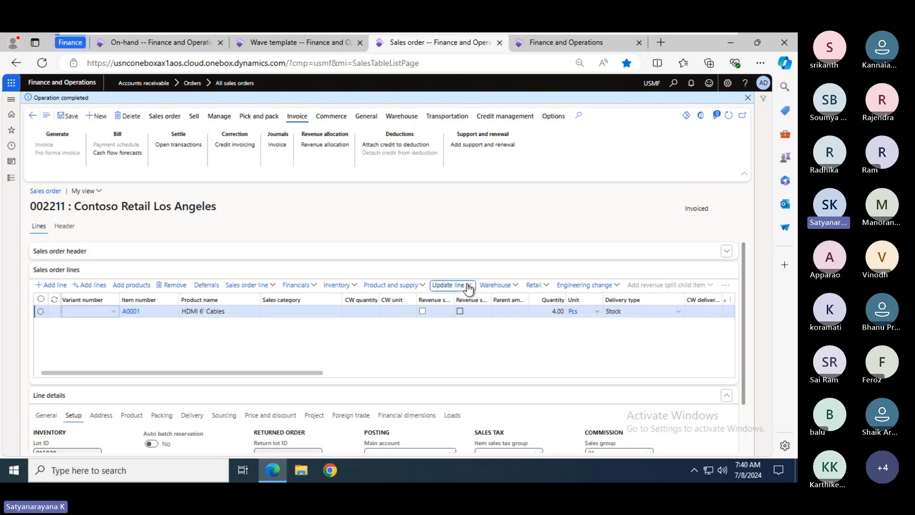
left_click(515, 285)
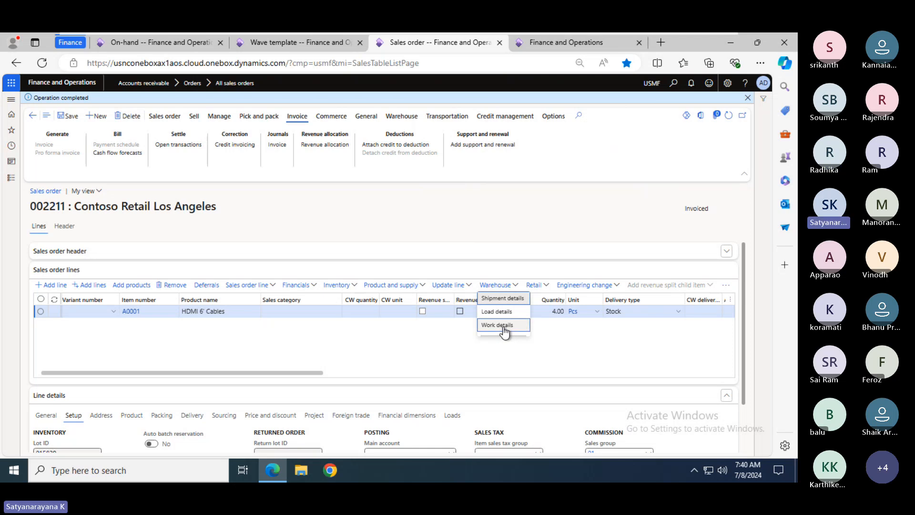
left_click(504, 326)
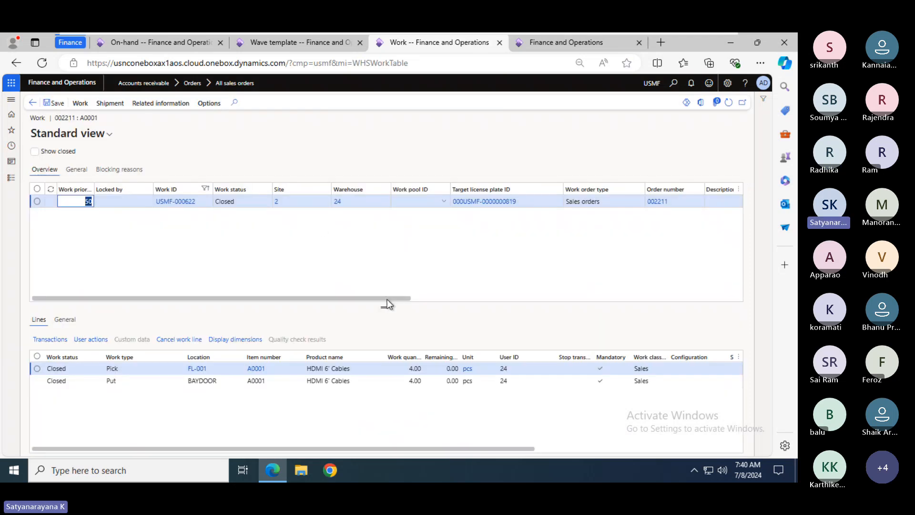
left_click_drag(386, 299, 626, 299)
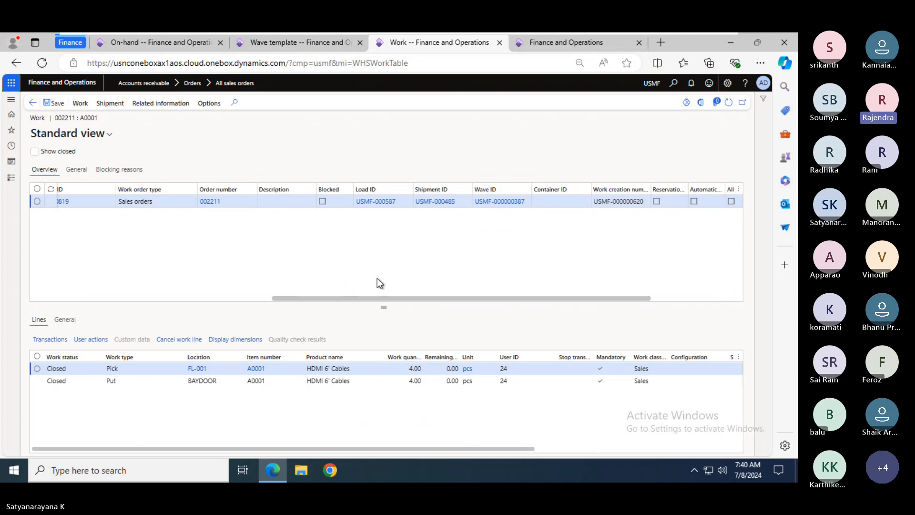
left_click(199, 298)
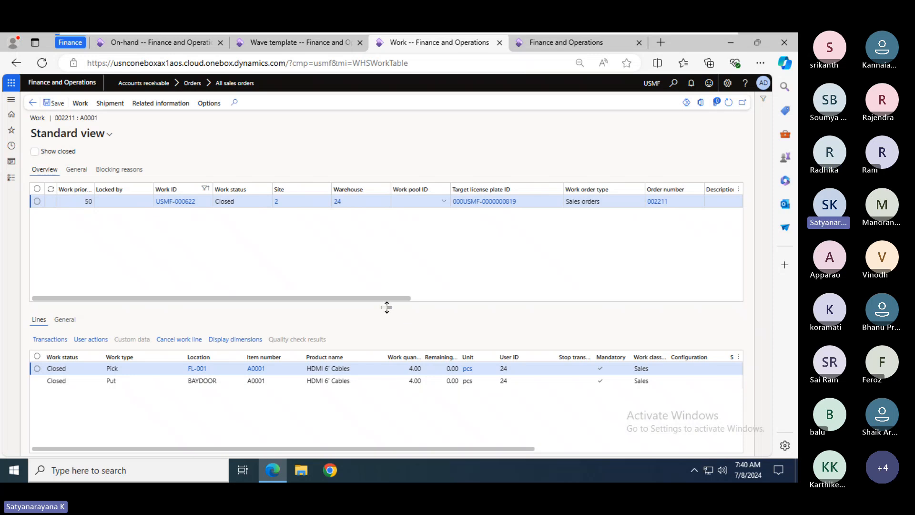
- Review the work's load, shipment and wave IDs, check the 24 Shipping Default wave template, and return to the work details
left_click_drag(385, 298, 595, 283)
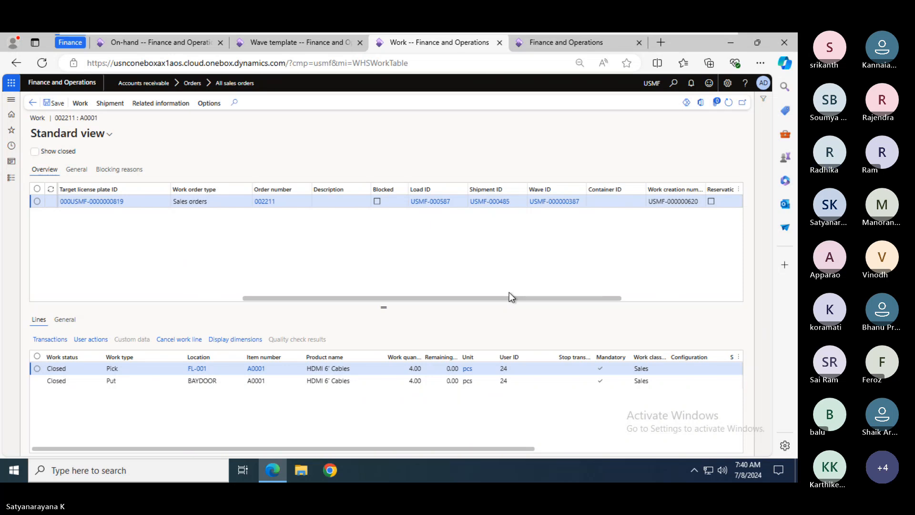
left_click(268, 48)
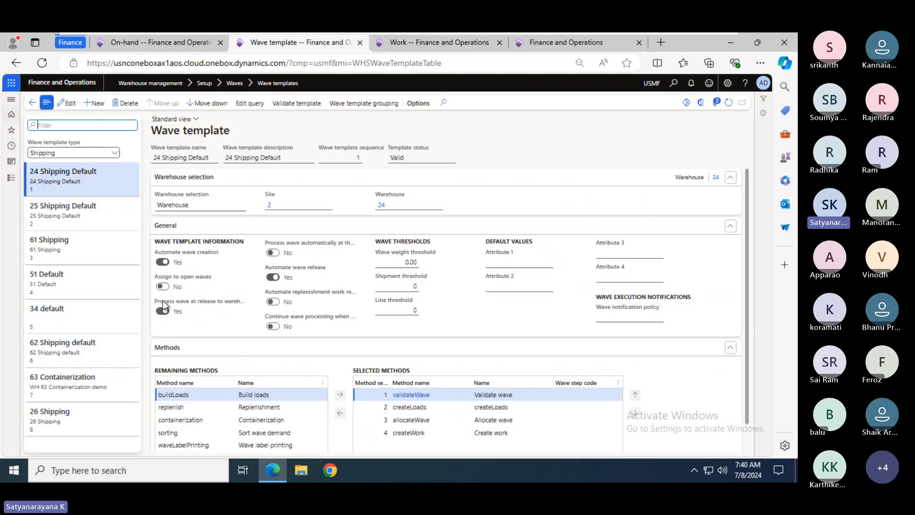
left_click(431, 43)
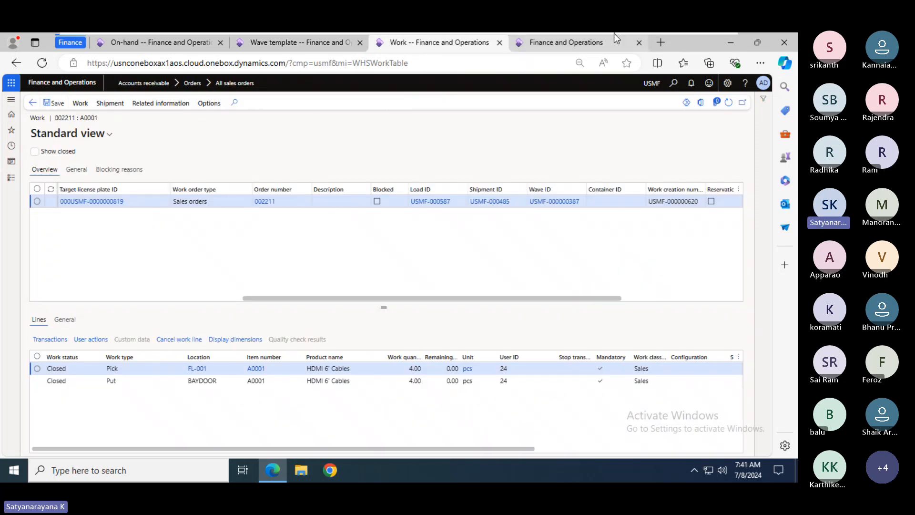
mouse_move(612, 33)
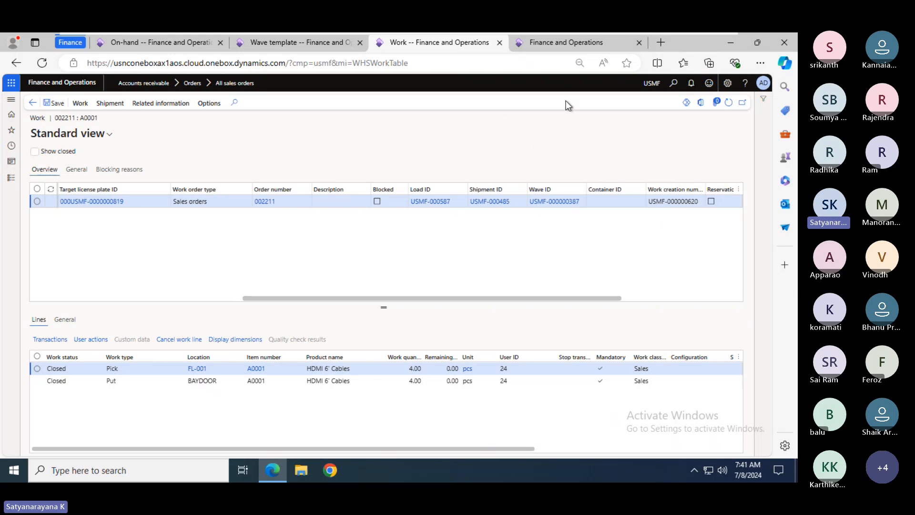
- Switch through the Teams meeting window to the All Modules - Timings.png diagram in the image viewer
key("alt+Tab")
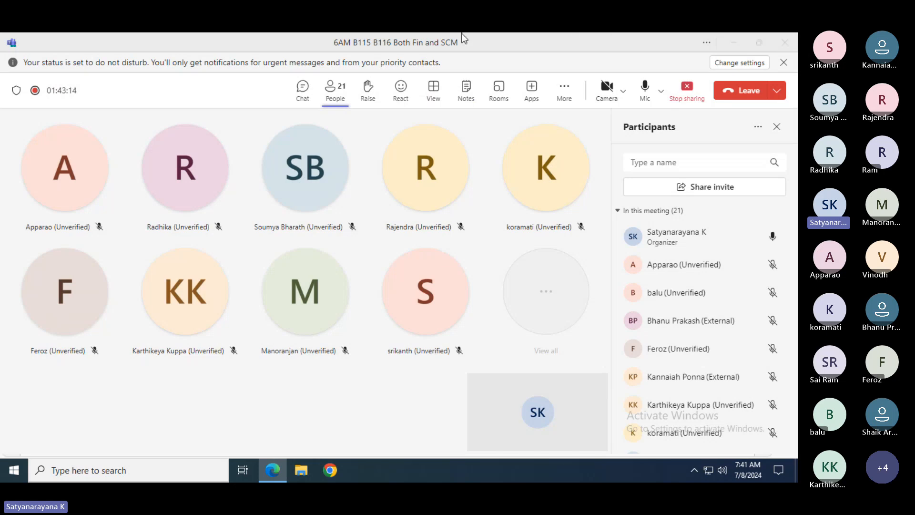
key("alt+Tab")
key("alt+Tab")
key("alt+Tab")
key("alt+Tab")
key("alt+Tab")
key("alt+Tab")
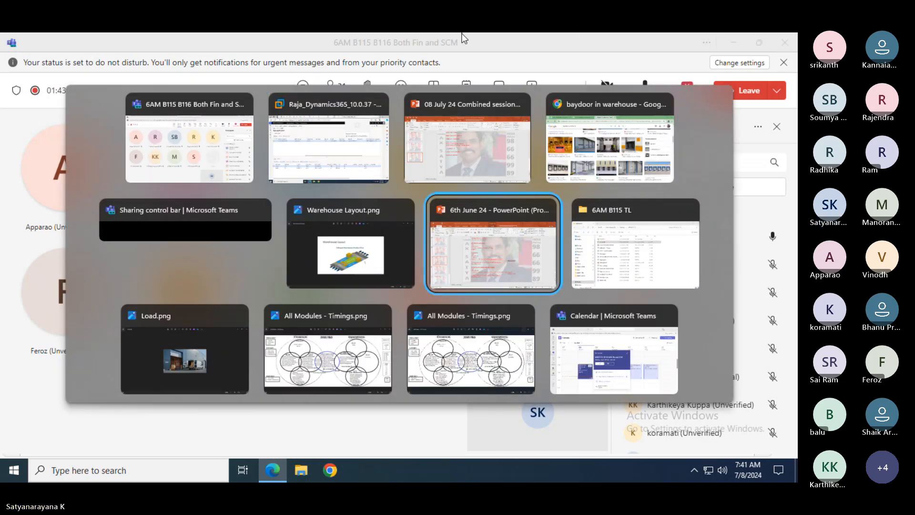
key("alt+Tab")
key("alt+Tab")
key("alt+Tab")
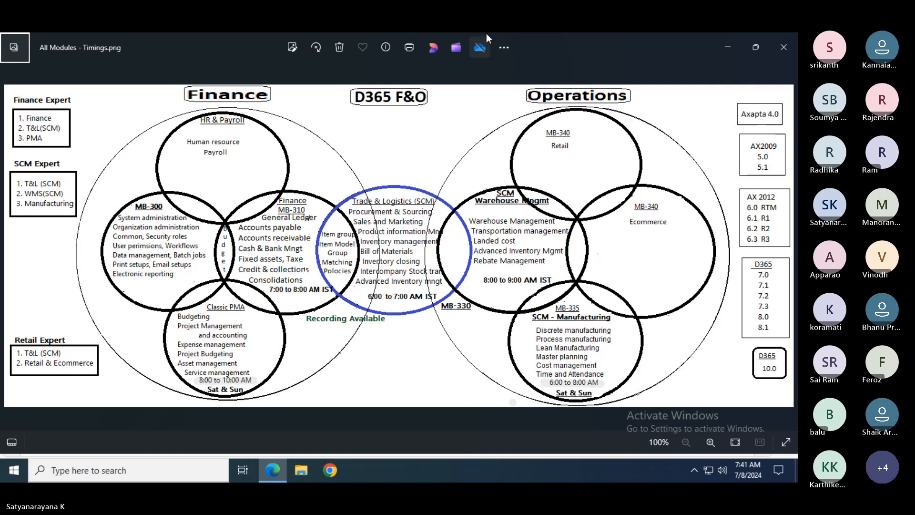
- Check the Finance and Operations work details, go back to All Modules - Timings.png, and close this duplicate image window
key("alt+Tab")
key("Tab")
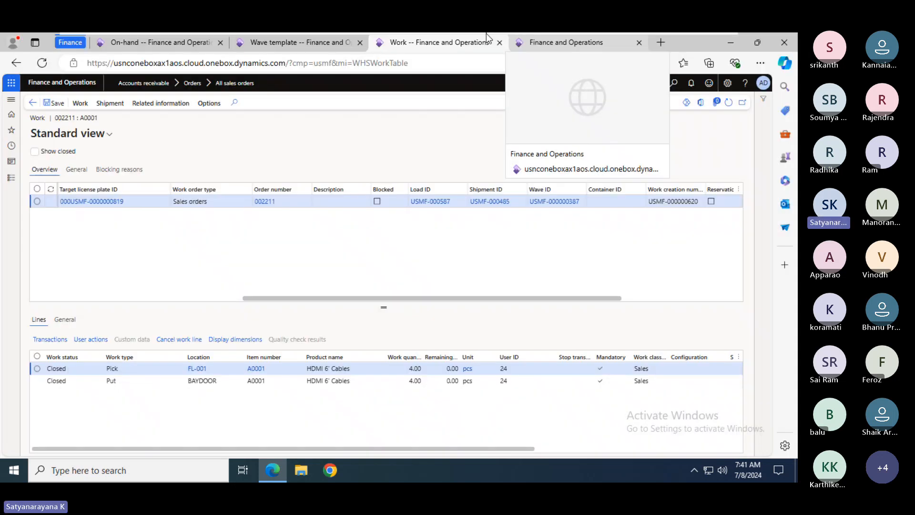
key("alt+Tab")
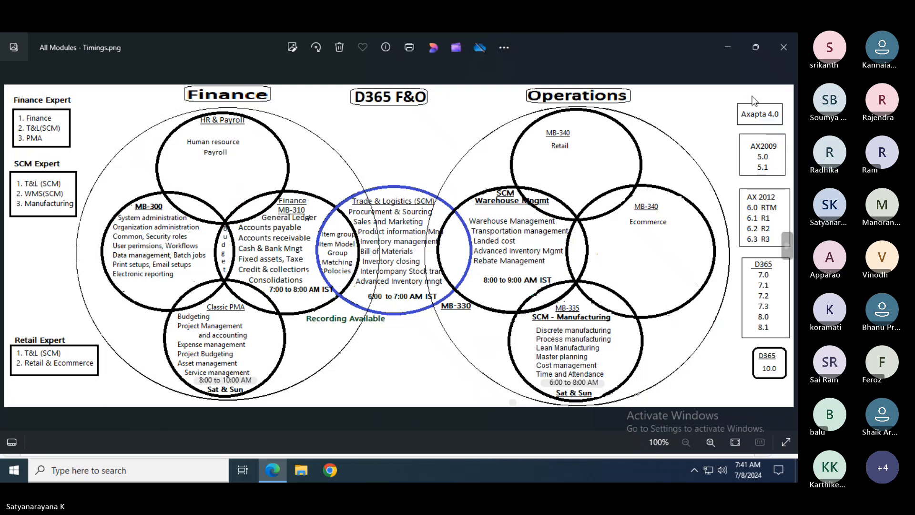
left_click(781, 47)
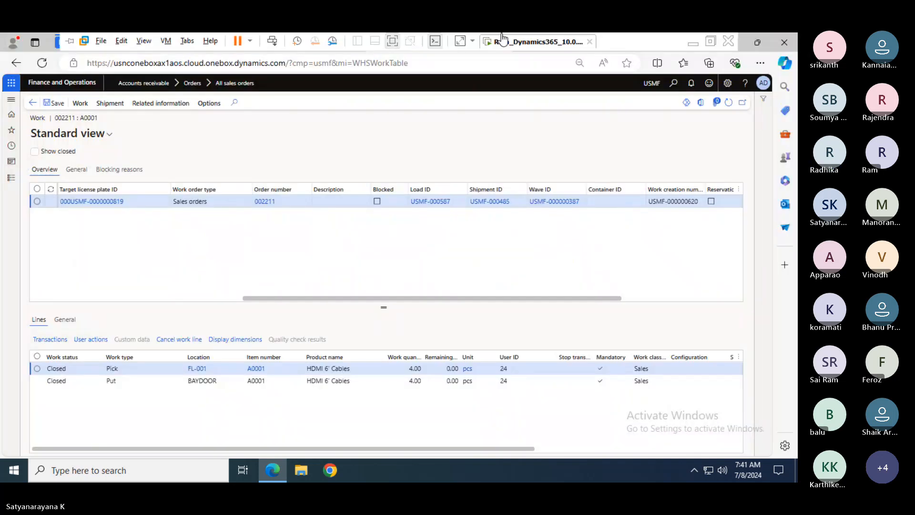
- Bring up the remaining All Modules - Timings.png window and examine the Finance and Operations module overview
key("alt+Tab")
key("alt+Tab")
key("alt+Tab")
key("alt+Tab")
key("alt+Tab")
key("alt+Tab")
key("alt+Tab")
key("alt+Tab")
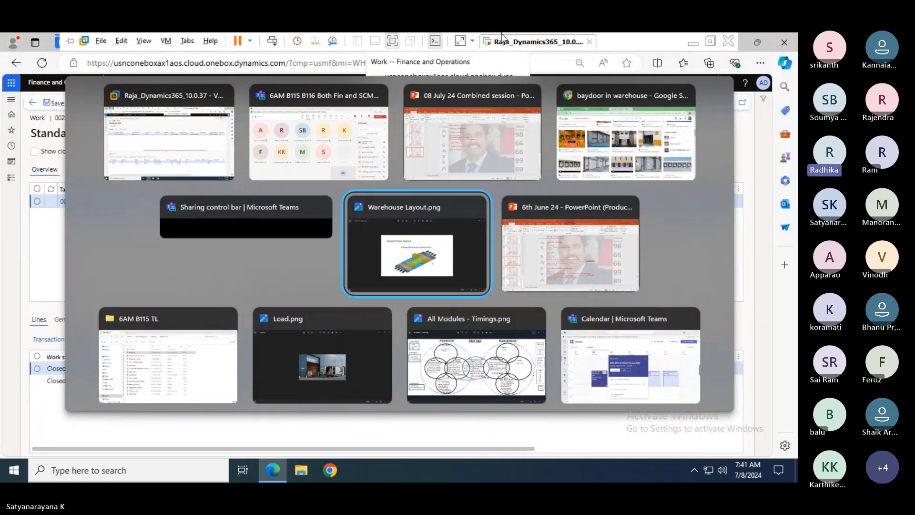
key("Escape")
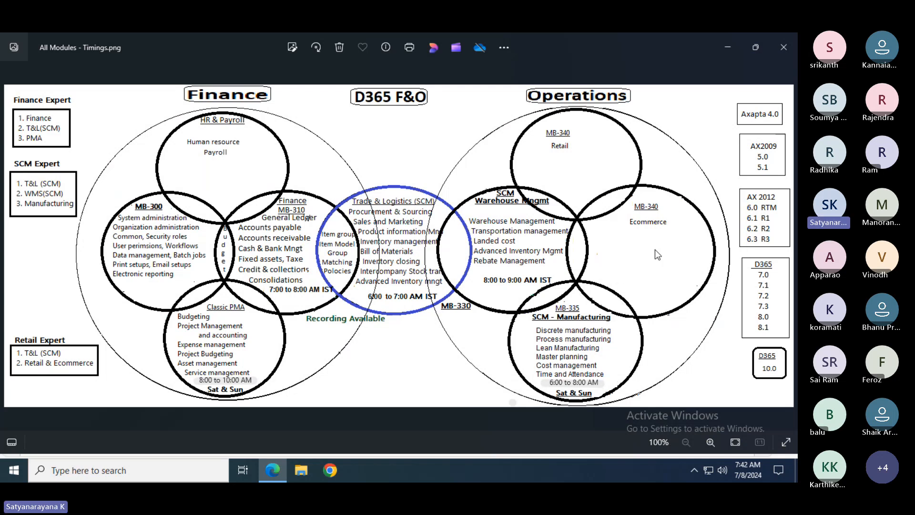
- Switch to the sales order flow in the 08 July 24 Combined session presentation, and go on to the Teams meeting window
key("alt+Tab")
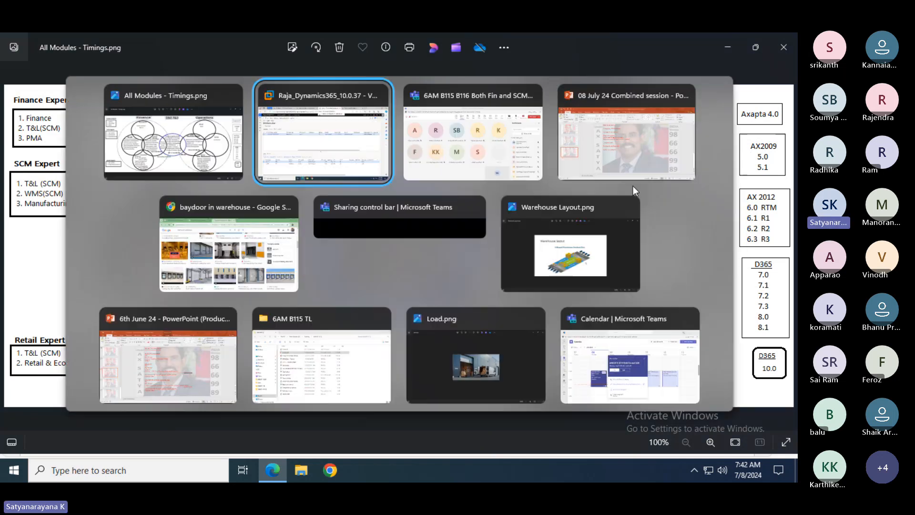
key("alt+Tab")
key("alt+Tab")
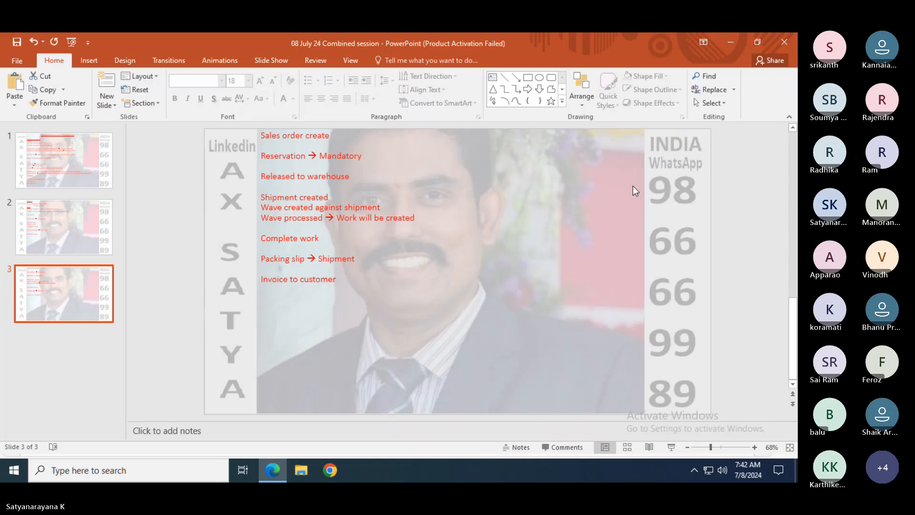
key("alt+Tab")
key("alt+Tab")
key("alt+Tab")
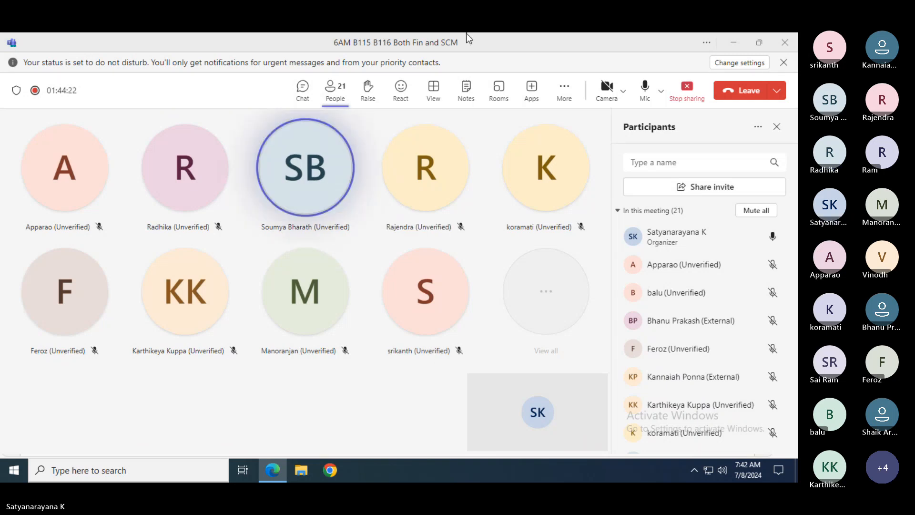
- Switch back to Finance and Operations, review item A0001's on-hand list and the wave template, and return from the work details to the sales order
key("alt+Tab")
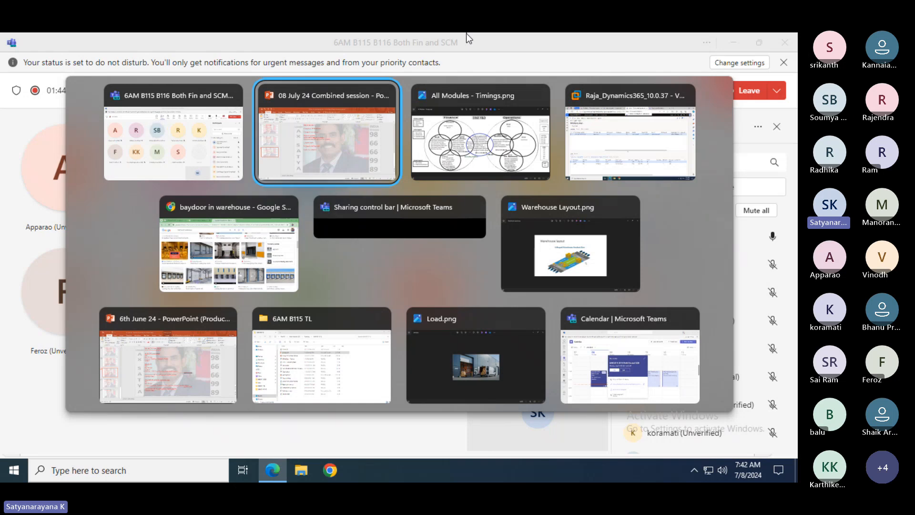
key("alt+Tab")
key("alt+Tab")
key("alt+Tab")
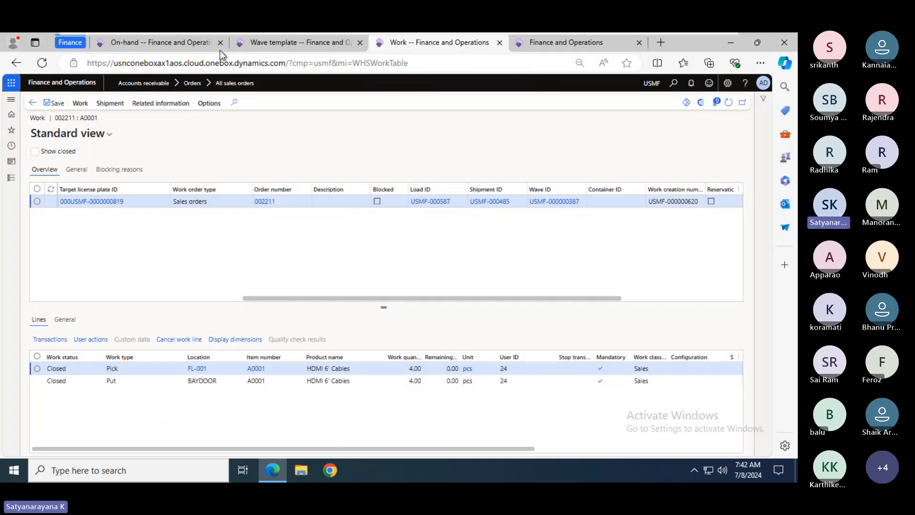
left_click(200, 43)
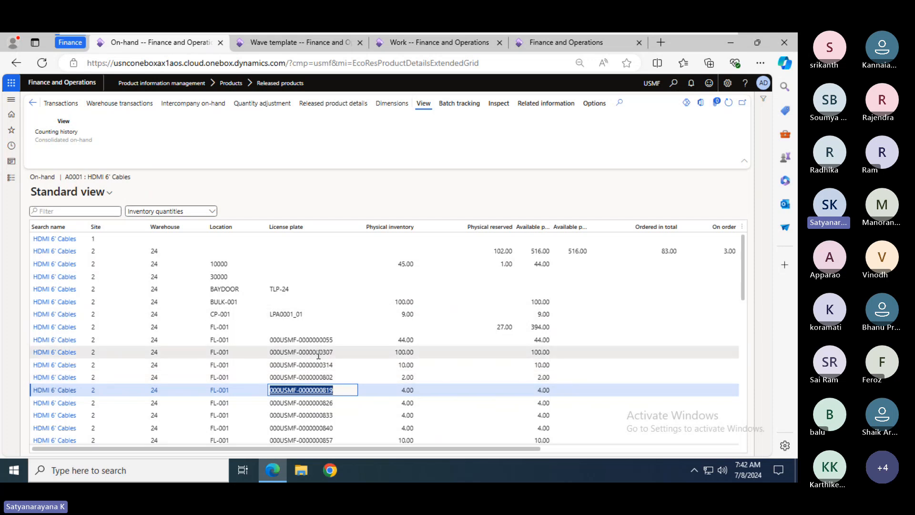
mouse_move(319, 355)
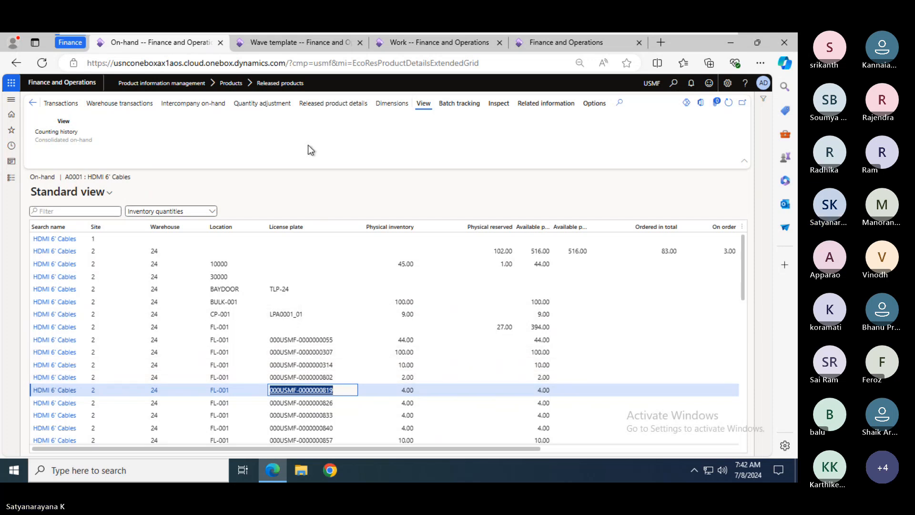
left_click(265, 45)
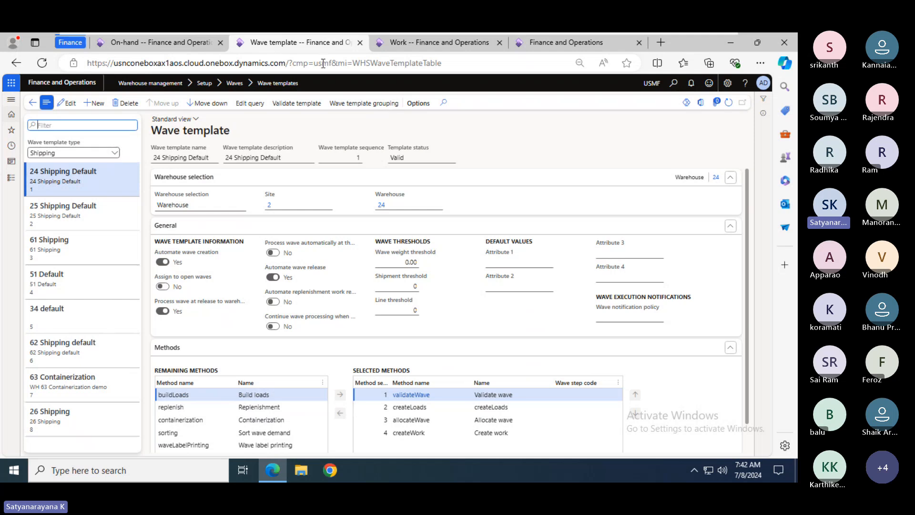
left_click(408, 46)
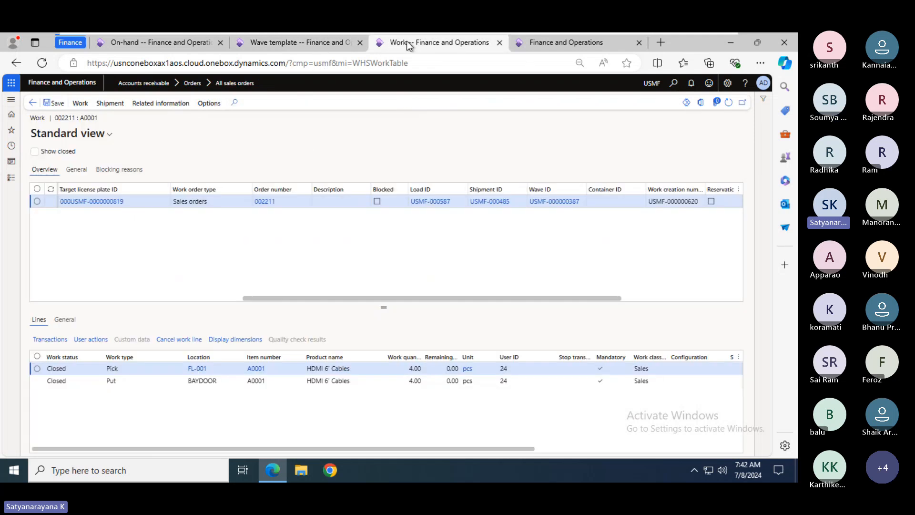
left_click(34, 103)
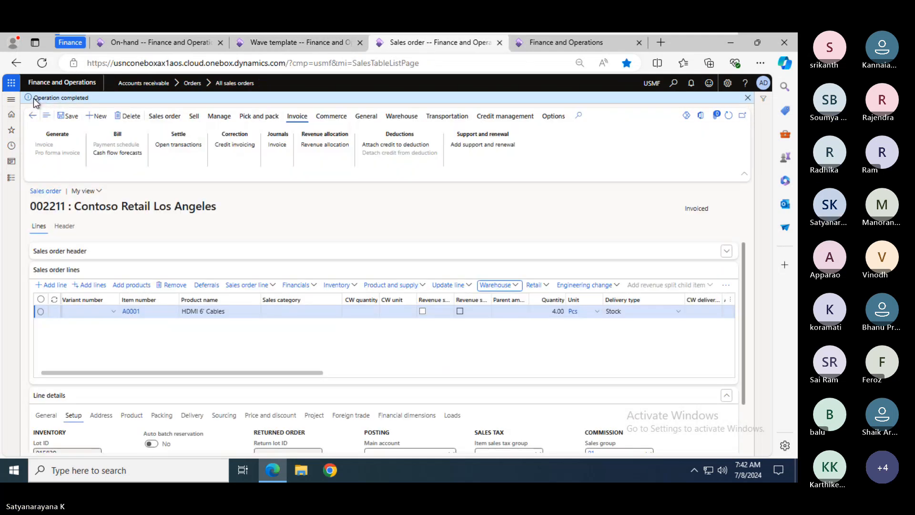
- Replace the wave template page with Mobile device menu items from the Warehouse management setup
key("ctrl+a")
left_click(261, 47)
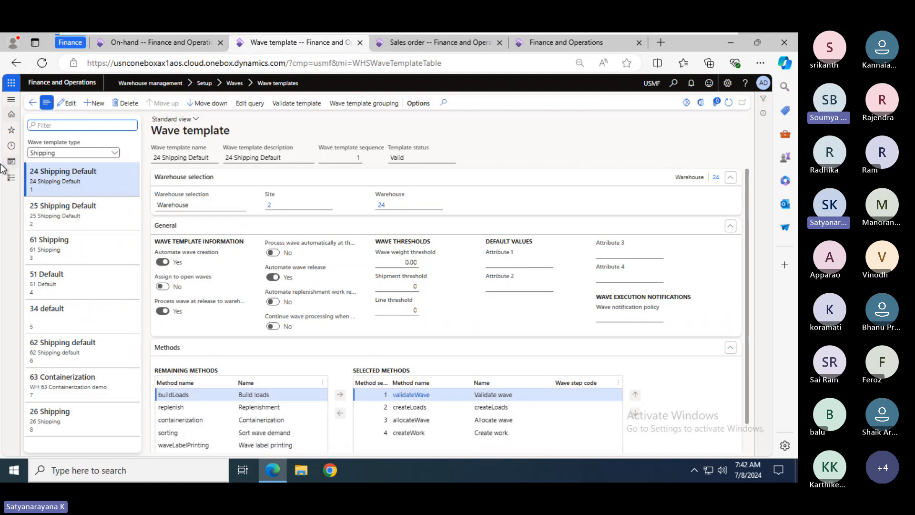
left_click(10, 179)
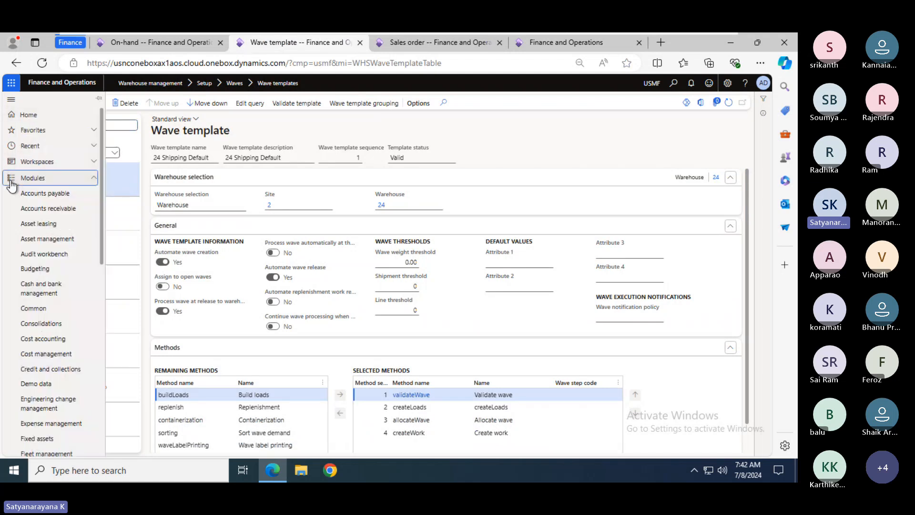
left_click(100, 347)
left_click(100, 409)
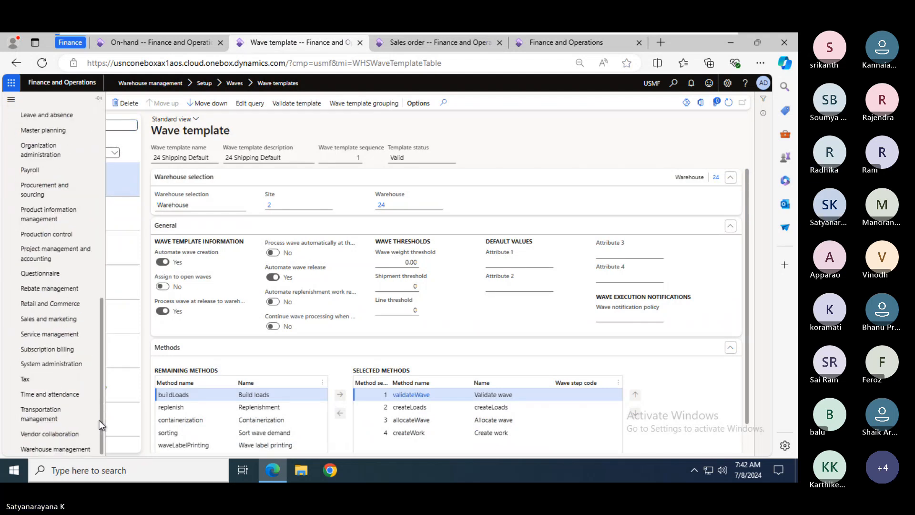
left_click(70, 449)
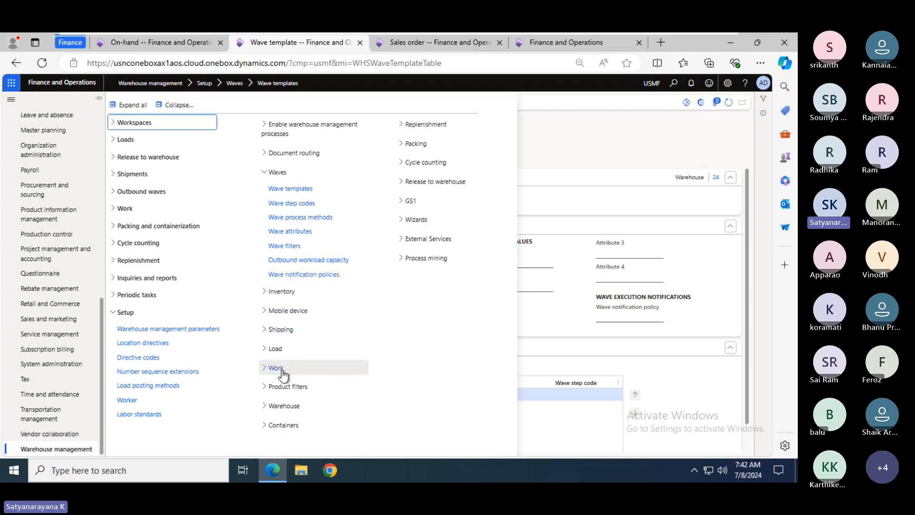
left_click(299, 310)
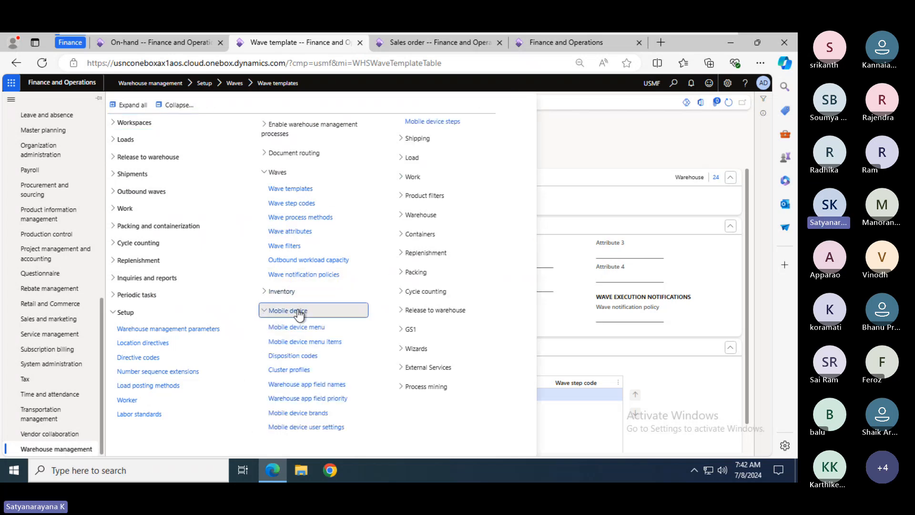
left_click(296, 340)
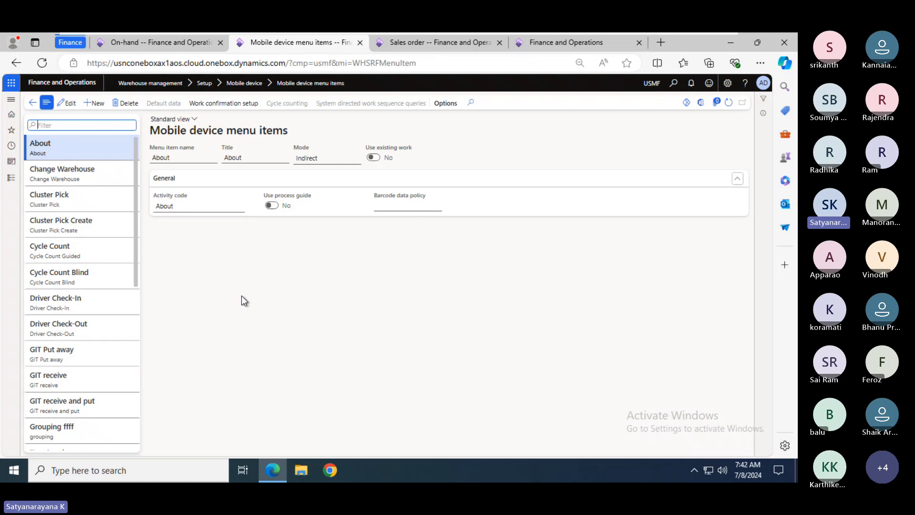
- Edit the Purchase Receive mobile device menu item and set Generate license plate to No
left_click_drag(136, 253, 144, 333)
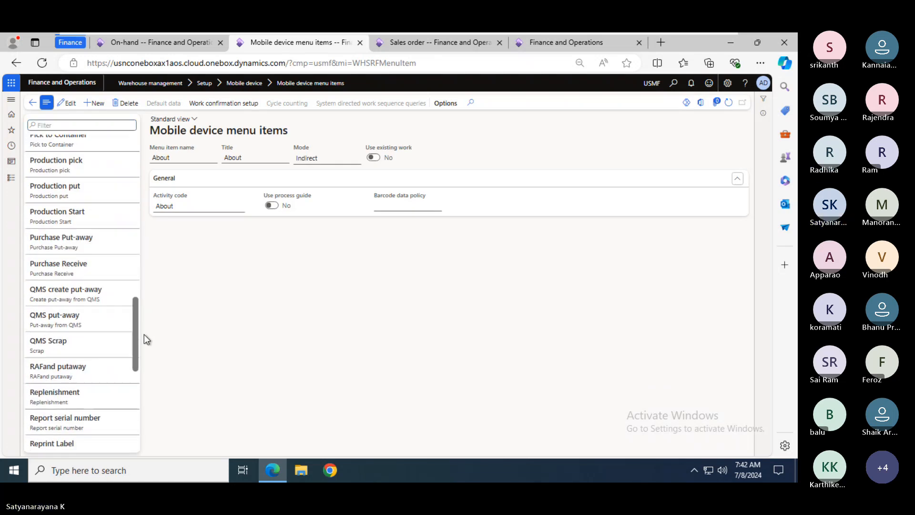
left_click(78, 269)
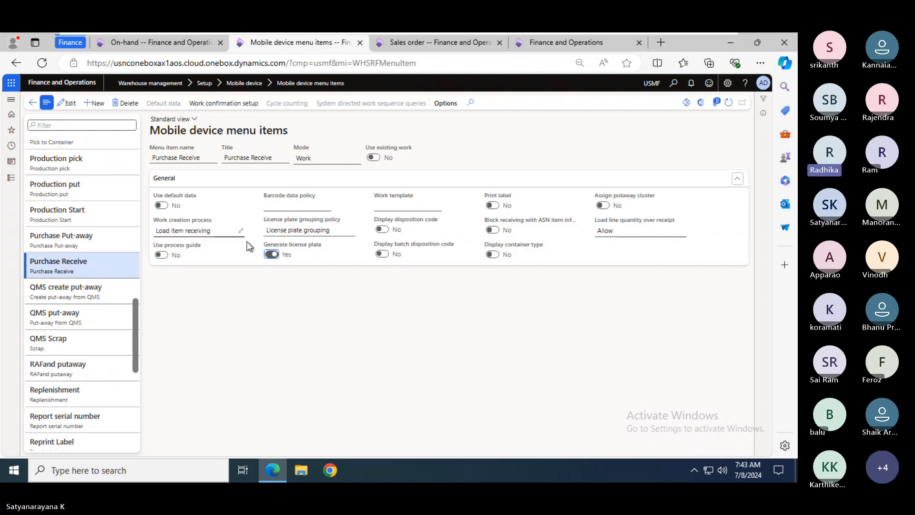
left_click(70, 103)
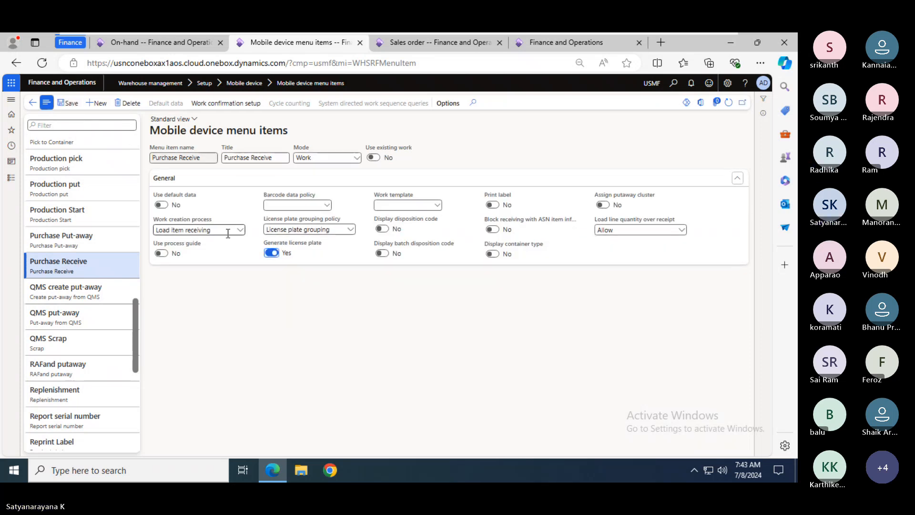
left_click(271, 253)
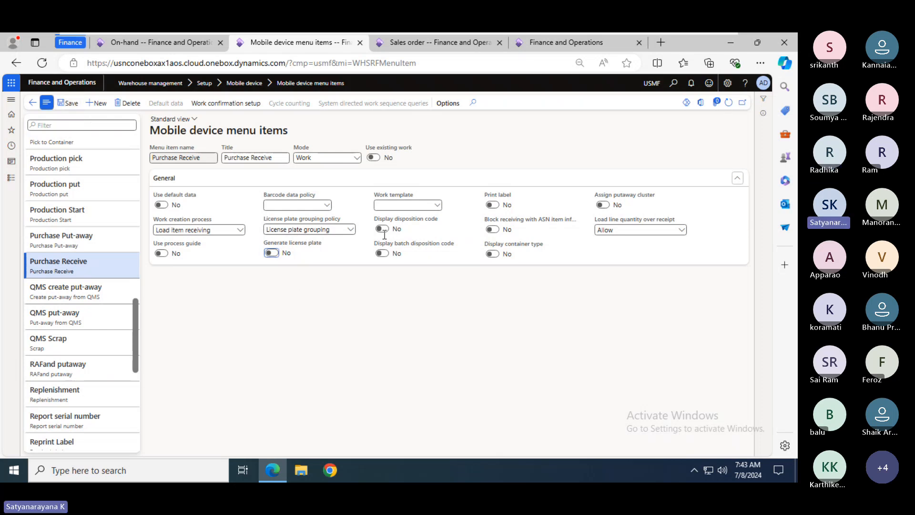
- Leave the sales order for All purchase orders in Accounts payable, and start creating a new purchase order
left_click(443, 43)
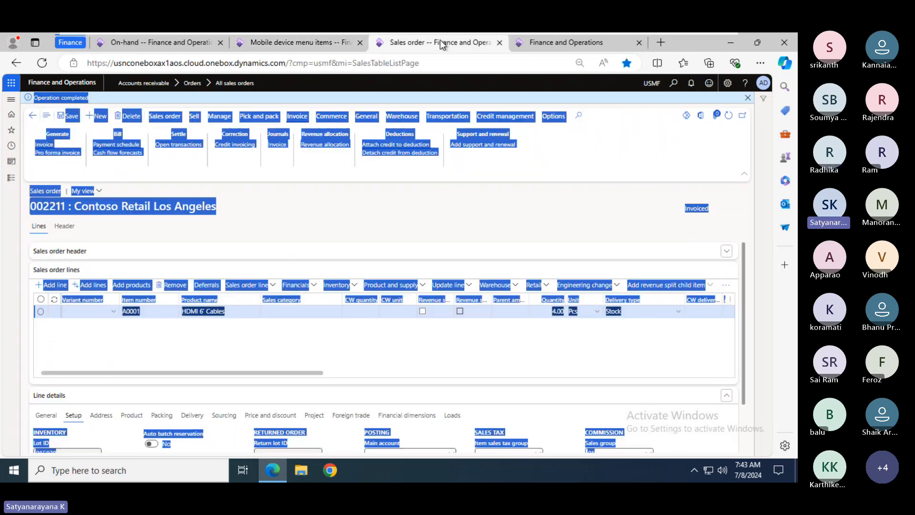
left_click(334, 180)
left_click(13, 177)
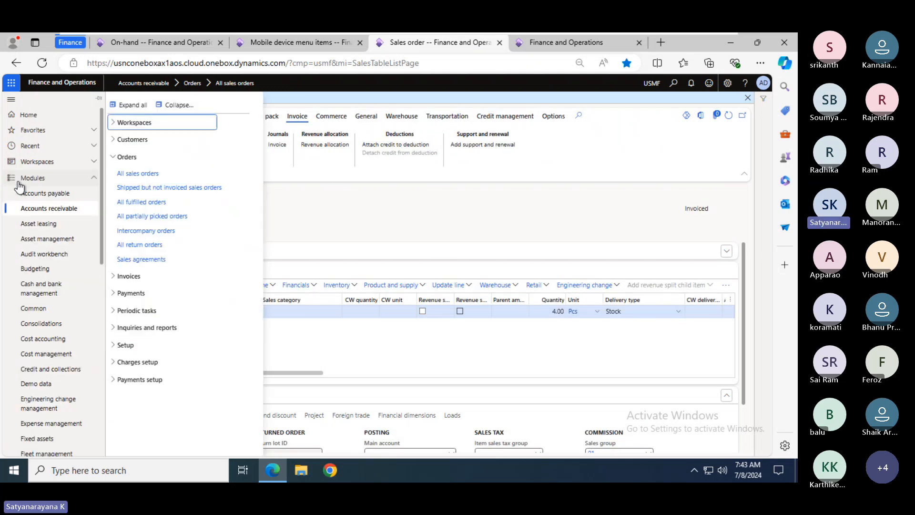
left_click(47, 194)
left_click(129, 174)
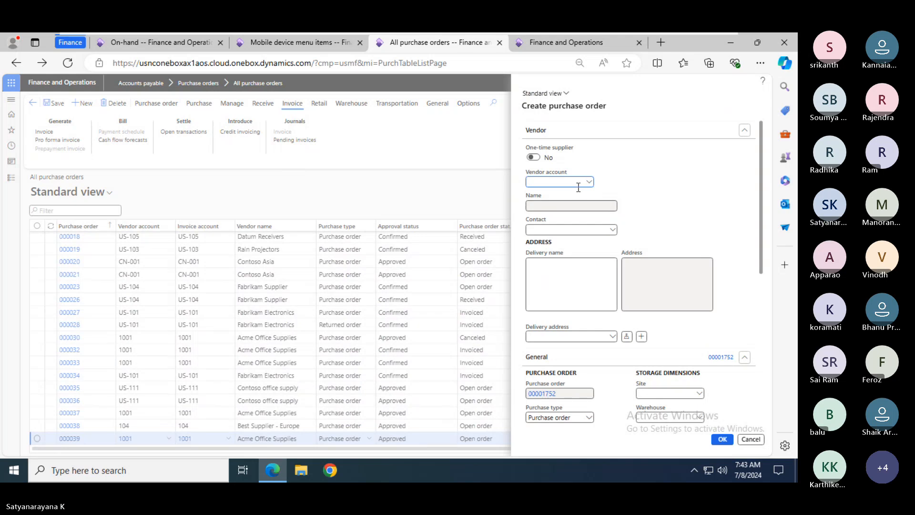
- Create the purchase order for vendor Acme Office Supplies with warehouse 11
left_click(589, 183)
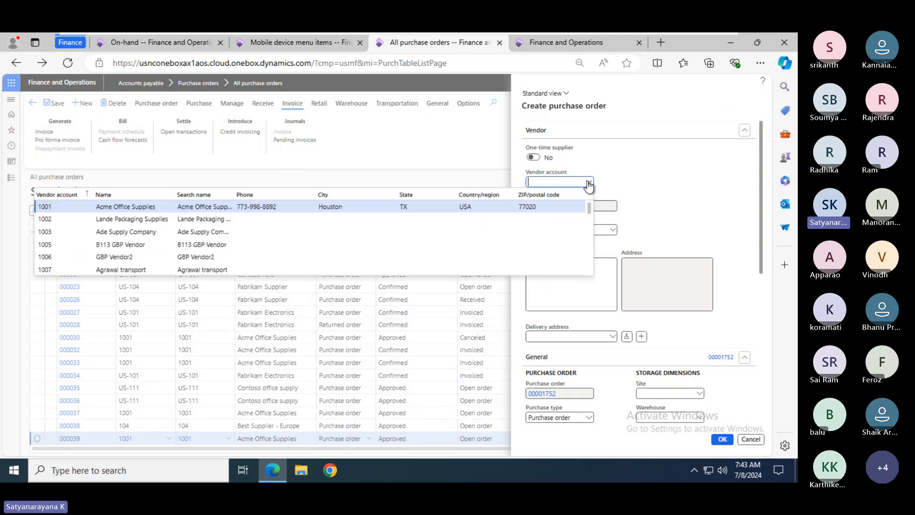
left_click(113, 207)
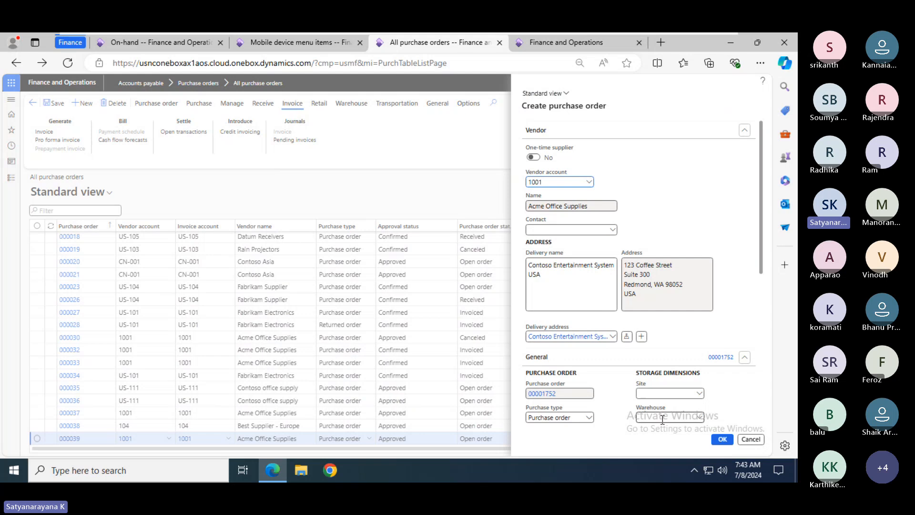
type("11")
key("Tab")
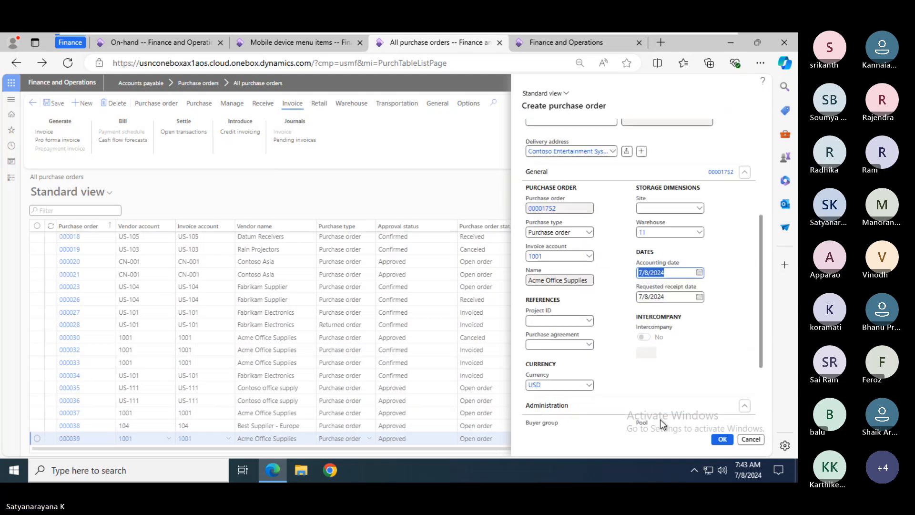
left_click(722, 439)
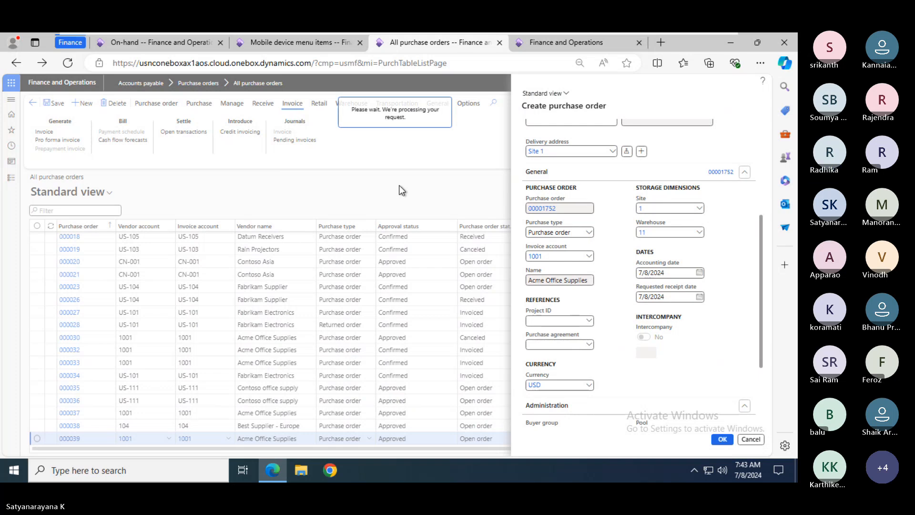
- Fill in the purchase order line with item A0001 and a quantity of 10
type("a")
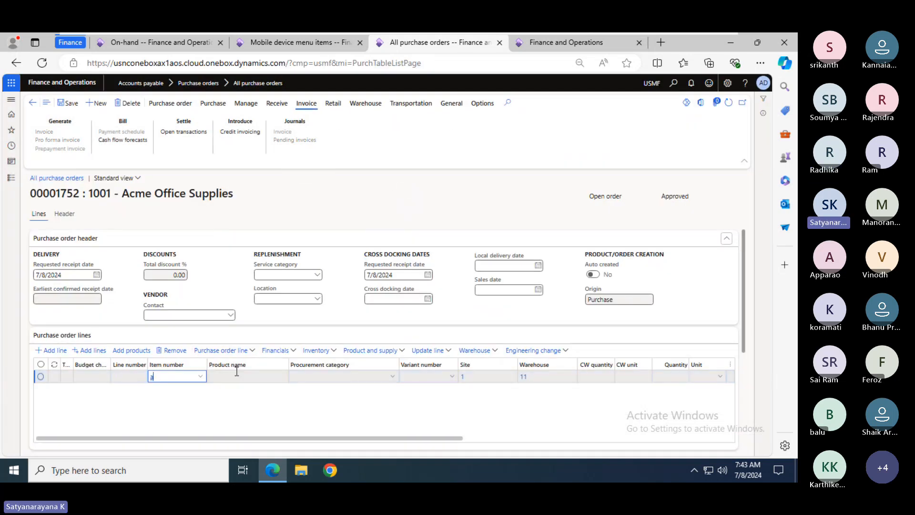
type("0001")
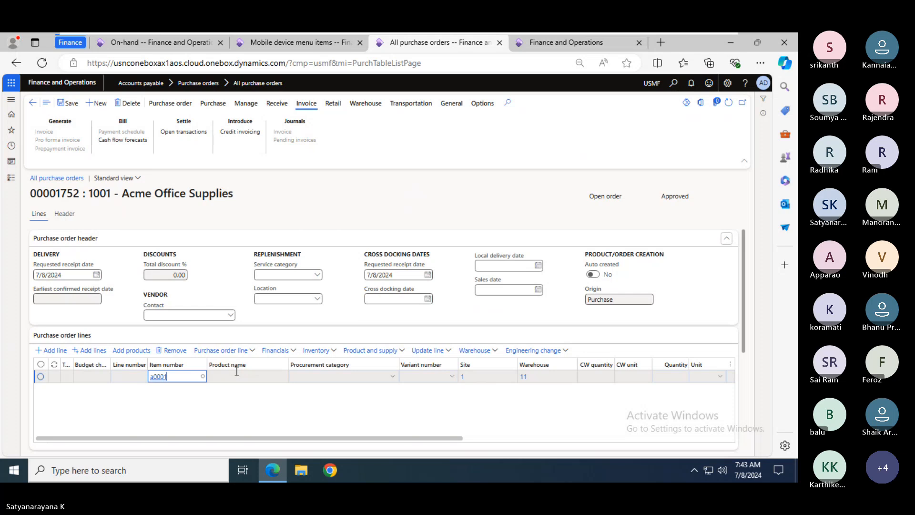
key("Tab")
key("Tab")
key("Tab")
key("Tab")
key("Tab")
key("Tab")
key("Tab")
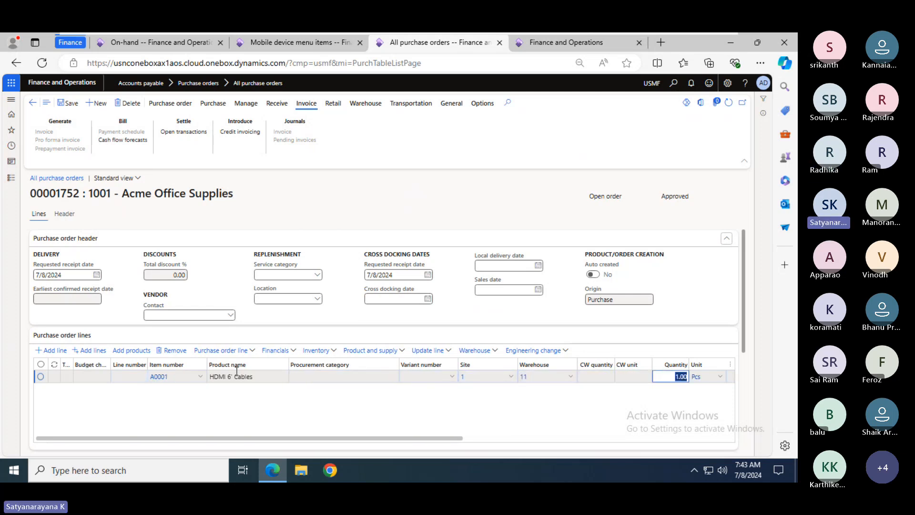
type("10")
key("Tab")
key("Tab")
key("Tab")
key("Tab")
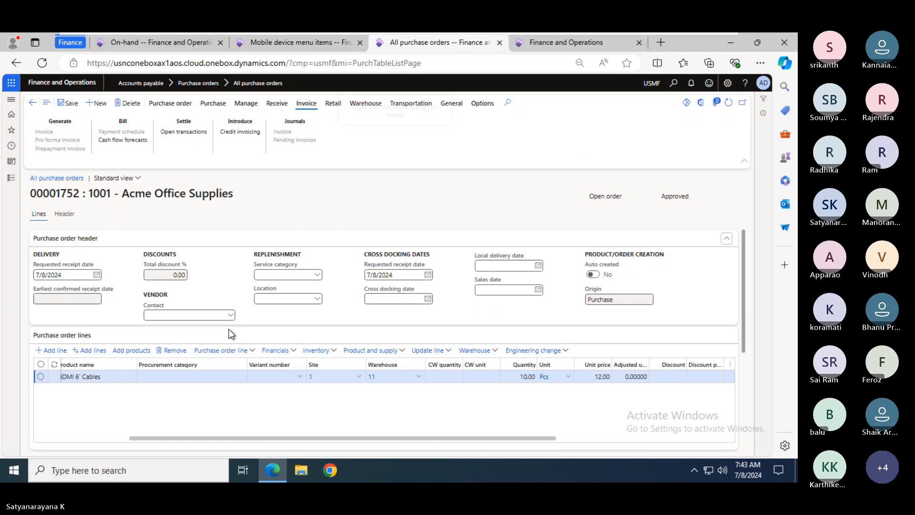
- Confirm the purchase order, and save the Purchase Receive mobile device menu item
left_click(213, 103)
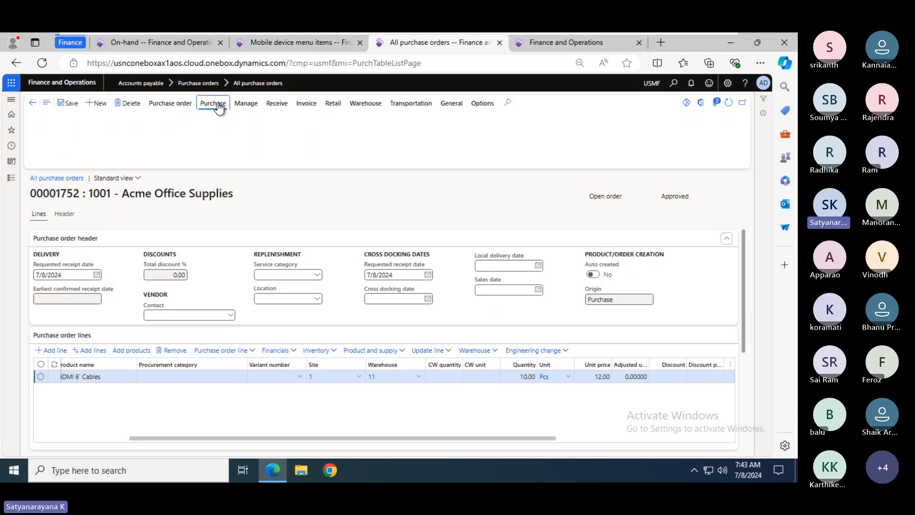
left_click(444, 132)
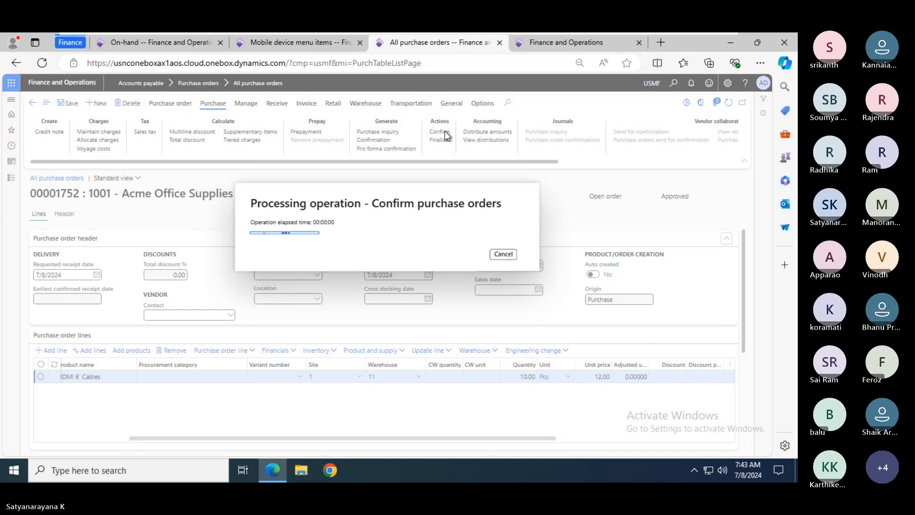
left_click(304, 45)
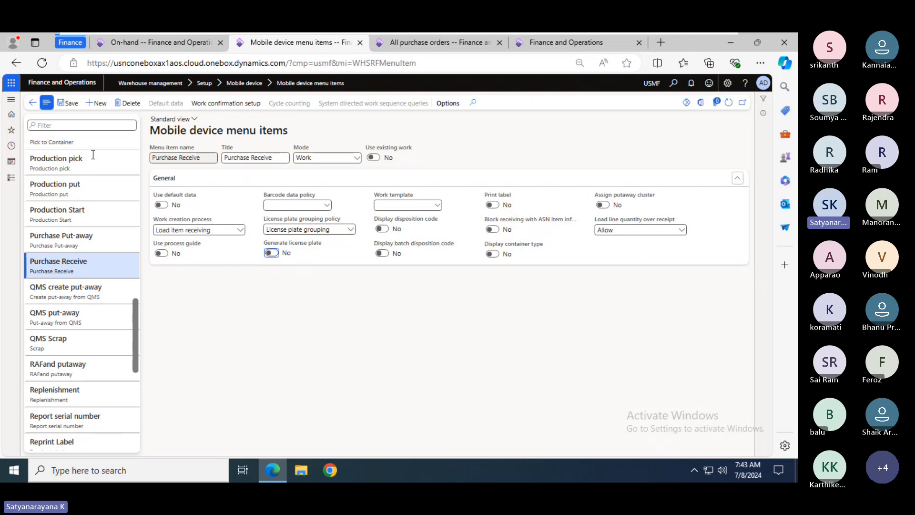
left_click(62, 104)
- In the mobile device emulator, leave the outbound work screen and open Purchase Receive under Inbound
left_click(559, 47)
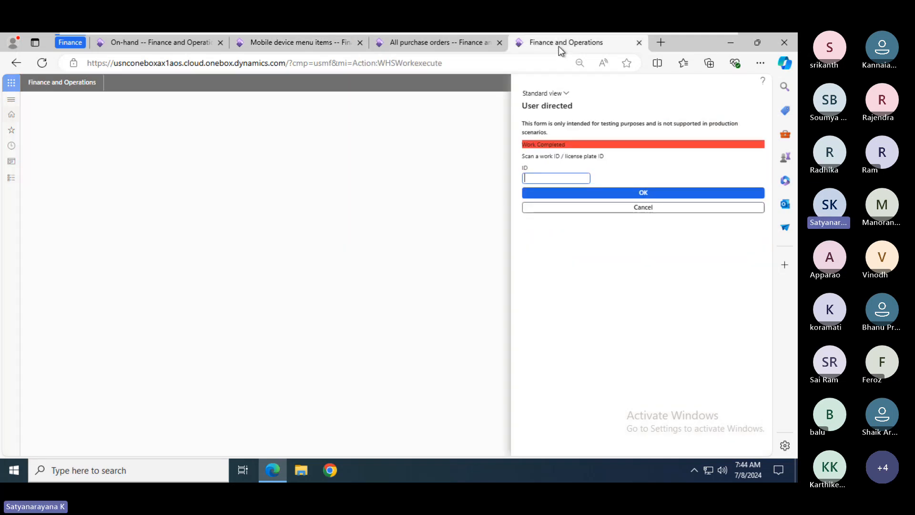
left_click(644, 209)
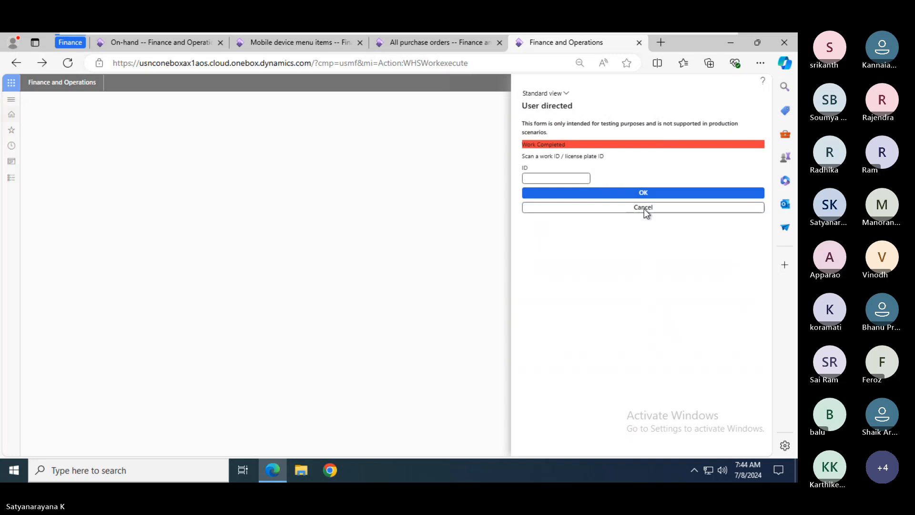
left_click(653, 363)
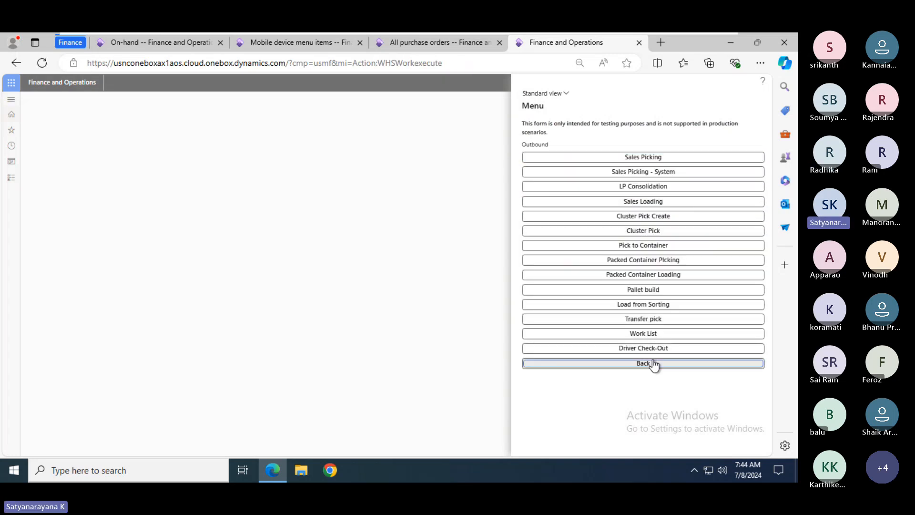
left_click(646, 159)
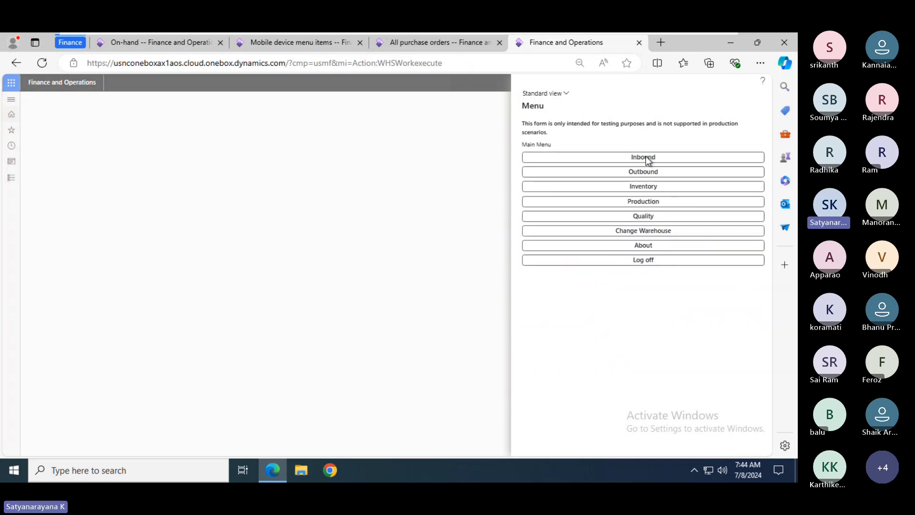
left_click(633, 160)
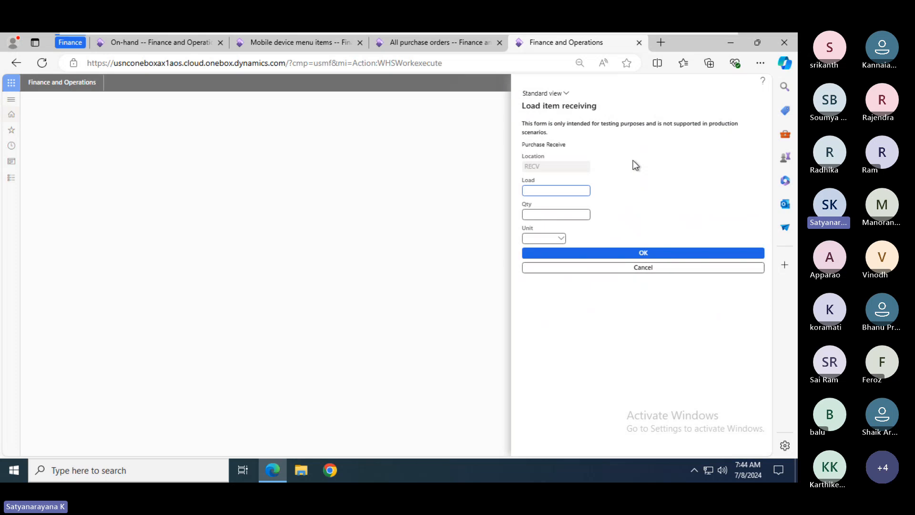
- Return to the purchase order and check its lines in the inbound load planning workbench
left_click(405, 46)
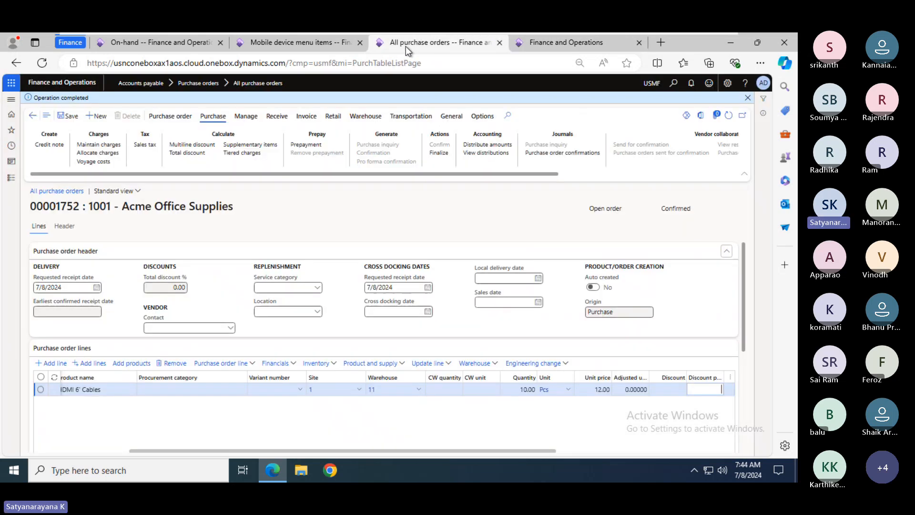
left_click(366, 116)
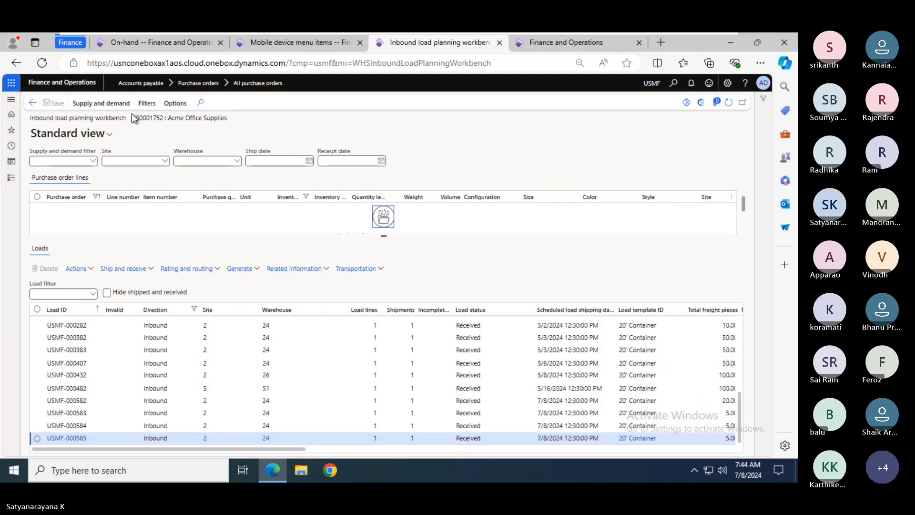
left_click(114, 104)
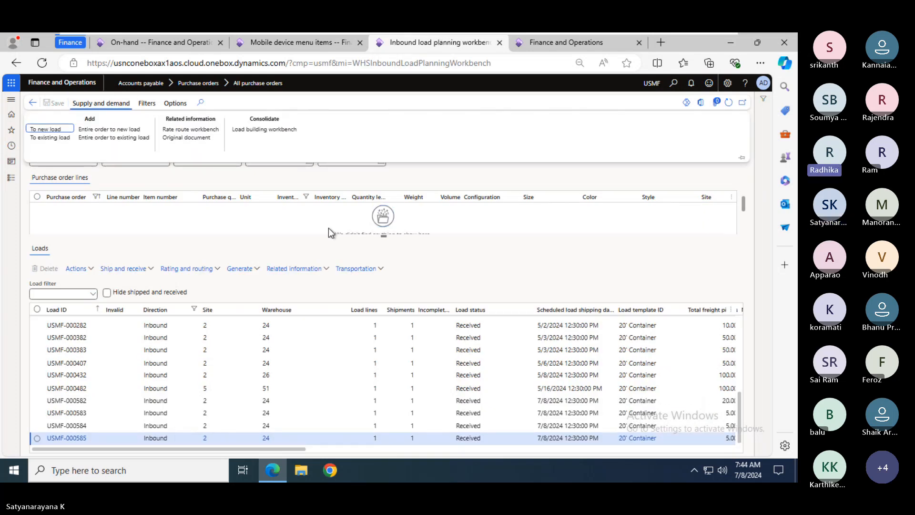
key("Escape")
key("Escape")
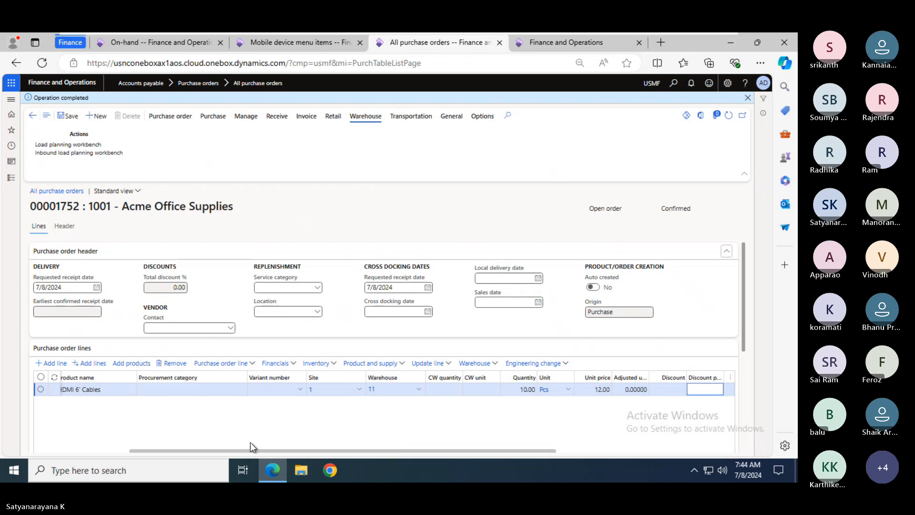
mouse_move(231, 445)
left_mouse_down()
mouse_move(142, 446)
mouse_move(224, 440)
left_mouse_up()
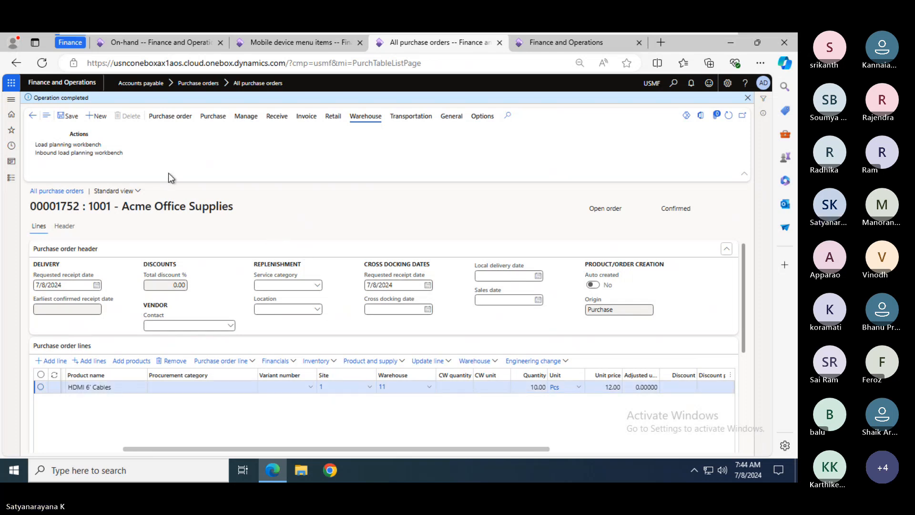
left_click(78, 152)
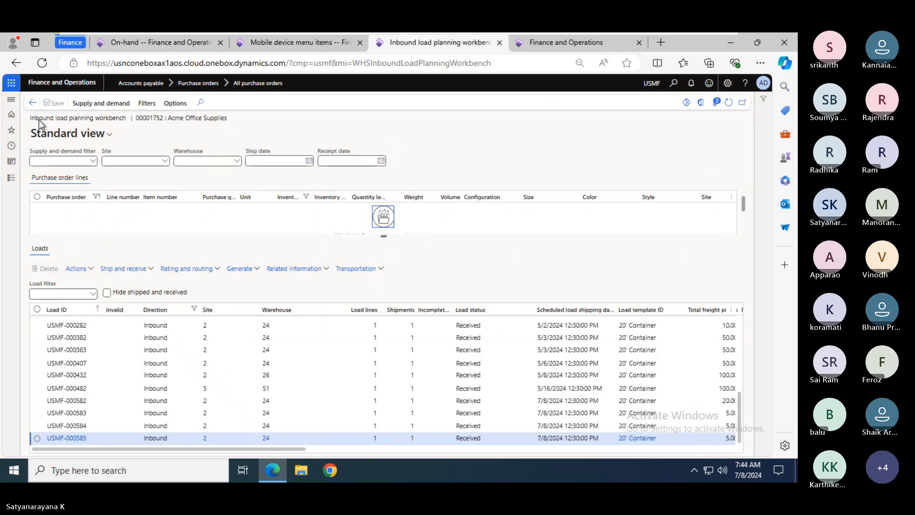
left_click(29, 104)
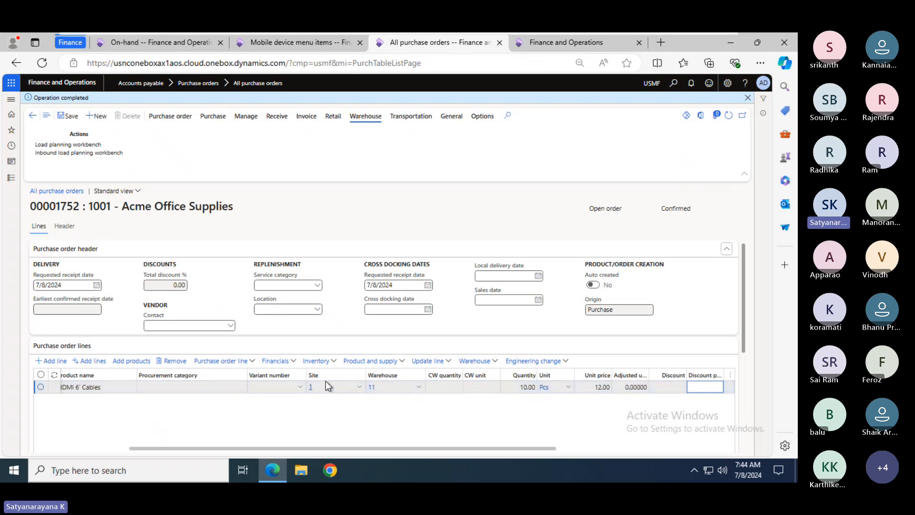
- Set the purchase order header's site to 2 and warehouse to 24, and update the order lines to match
left_click(65, 226)
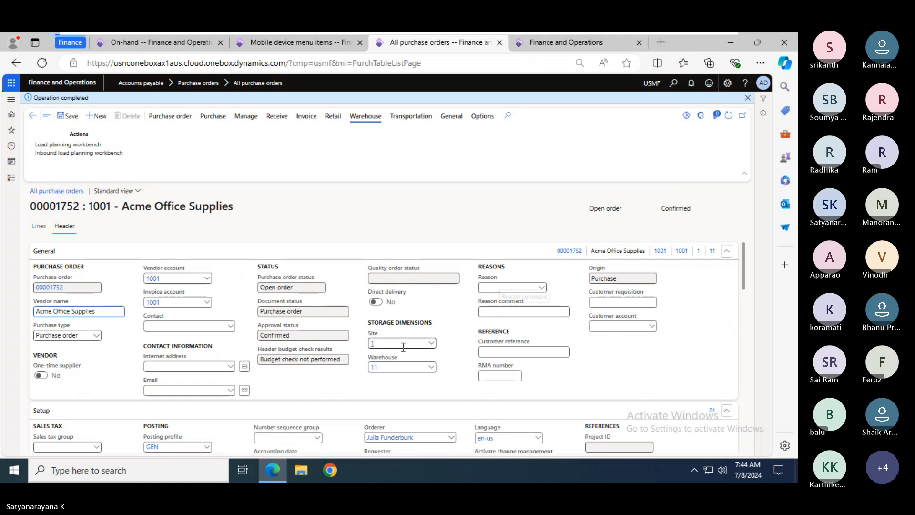
left_click(386, 344)
key("Tab")
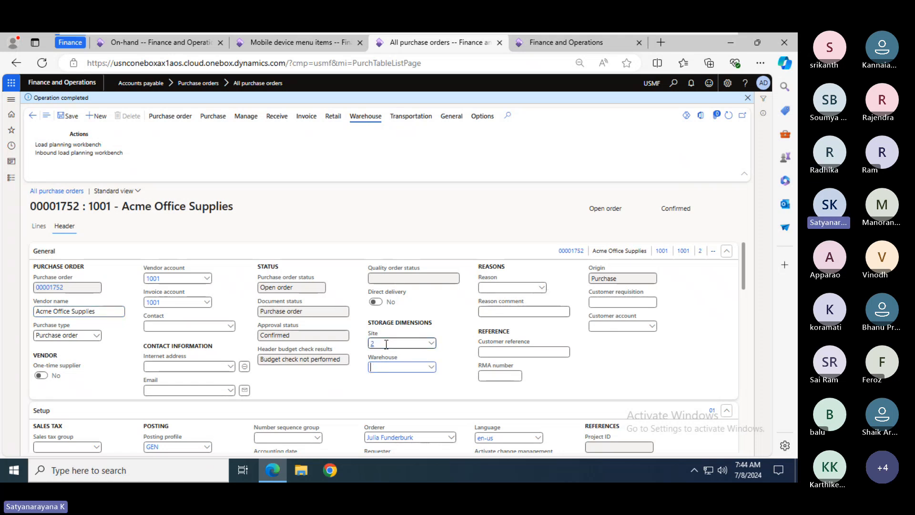
type("24")
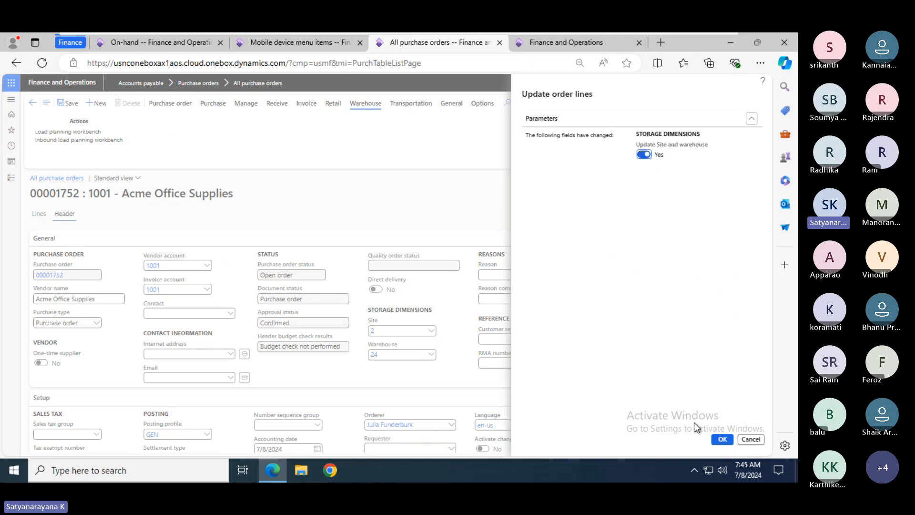
left_click(722, 439)
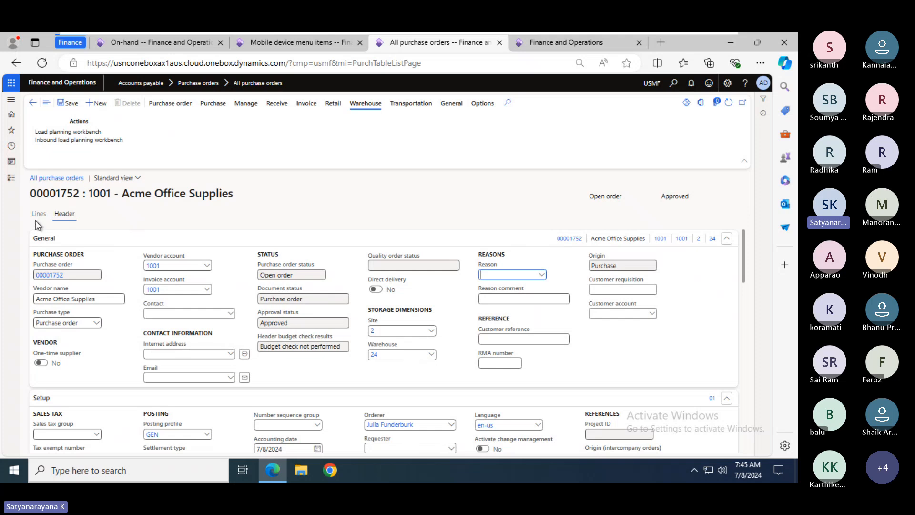
- Check the site and warehouse on the HDMI 6' Cables line, and confirm the purchase order again
left_click(39, 214)
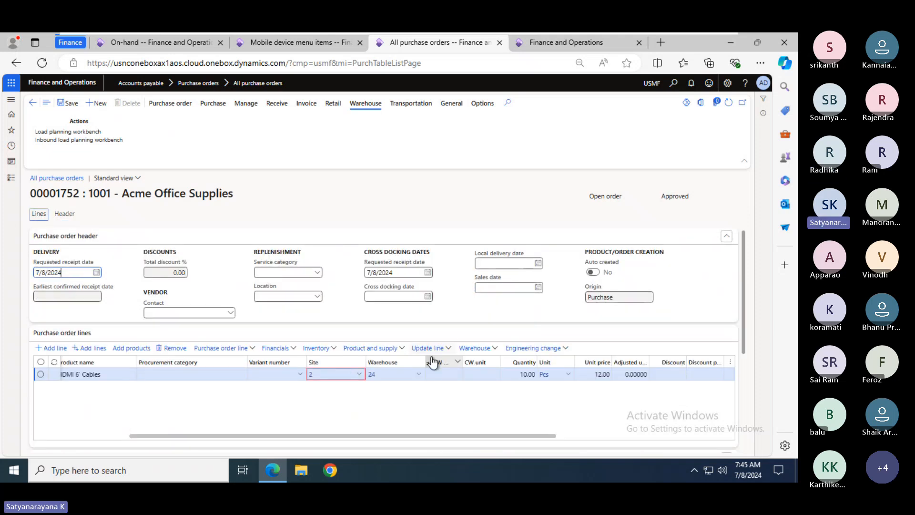
left_click(388, 373)
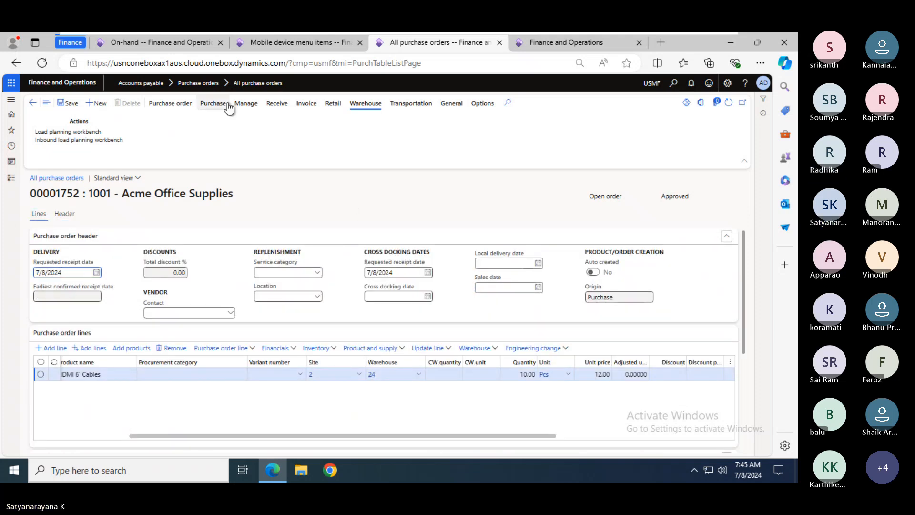
left_click(213, 103)
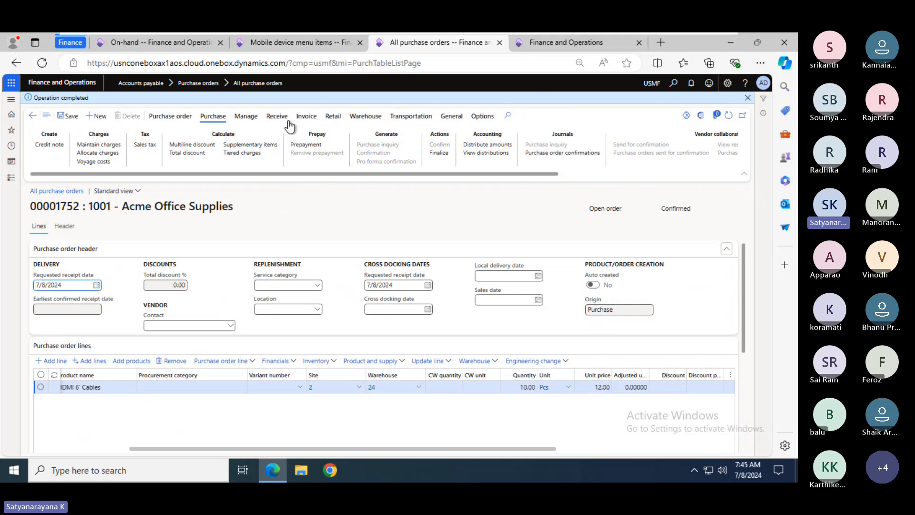
- Add the purchase order line to a new inbound load using the 20' Container load template
left_click(365, 116)
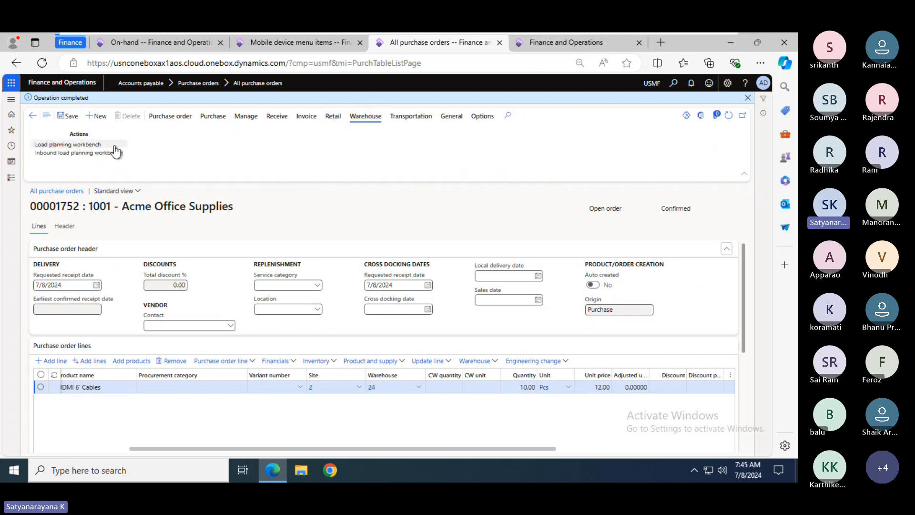
left_click(82, 154)
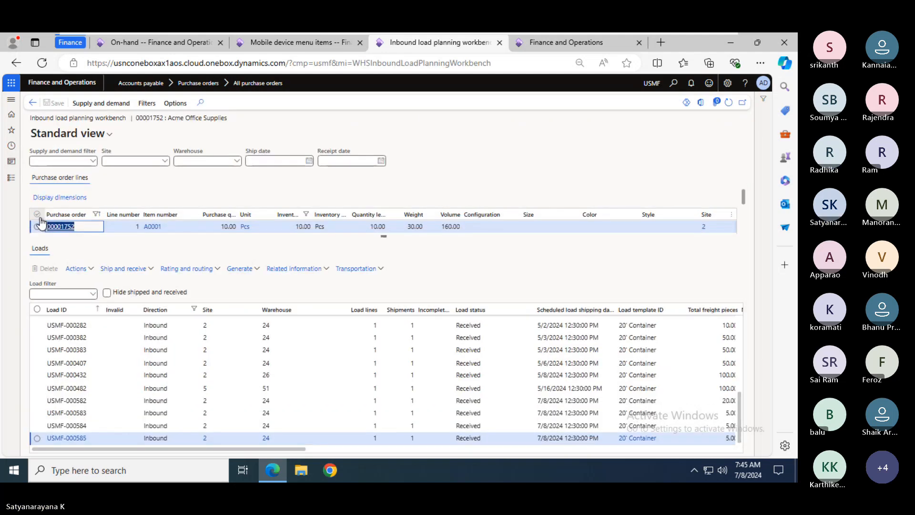
left_click(101, 106)
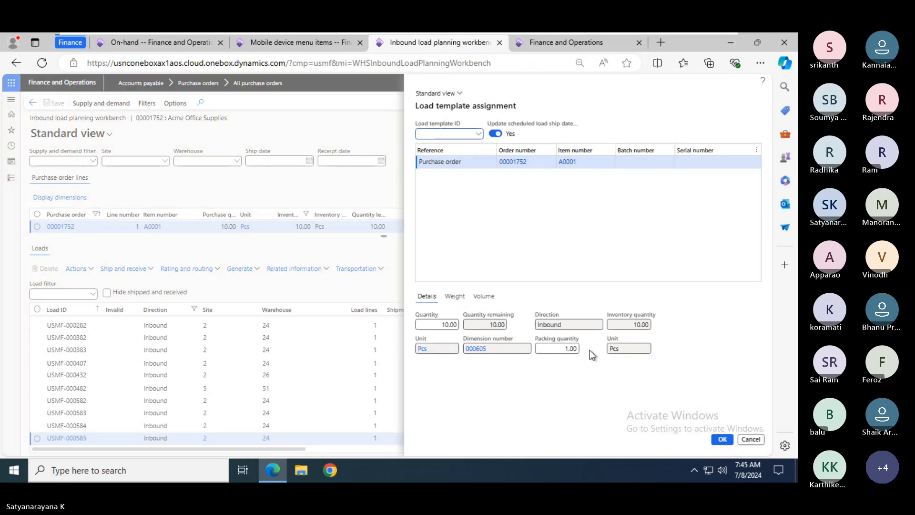
left_click(478, 134)
left_click(479, 158)
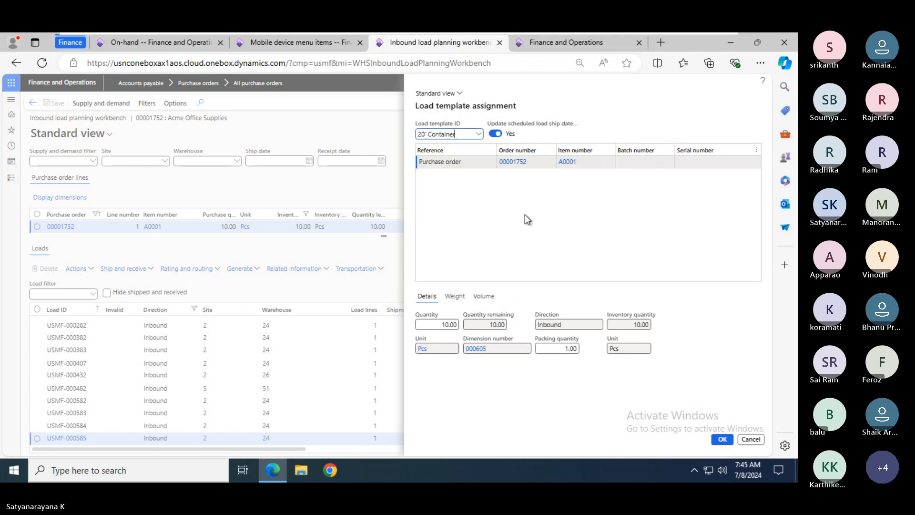
left_click(720, 439)
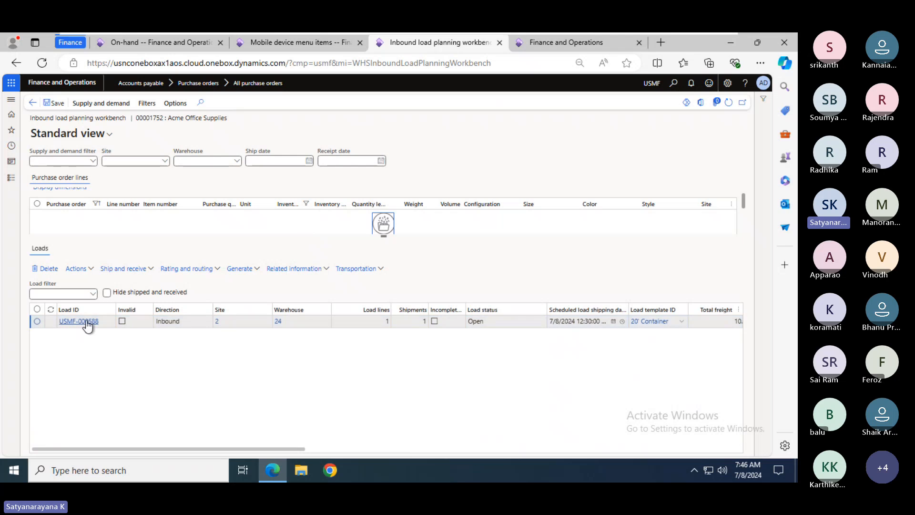
- Copy the new inbound load's ID and submit load USMF-000588 in the mobile device's Purchase Receive form
left_click(105, 322)
right_click(64, 326)
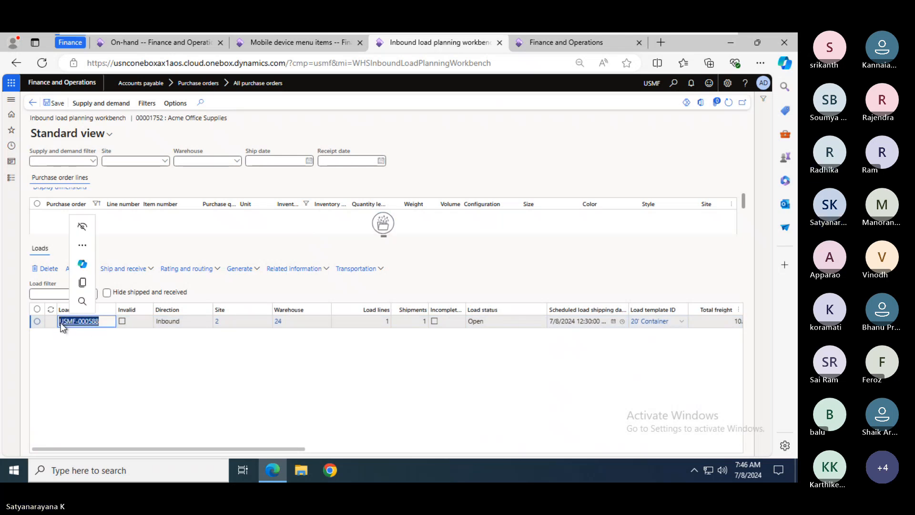
left_click(83, 286)
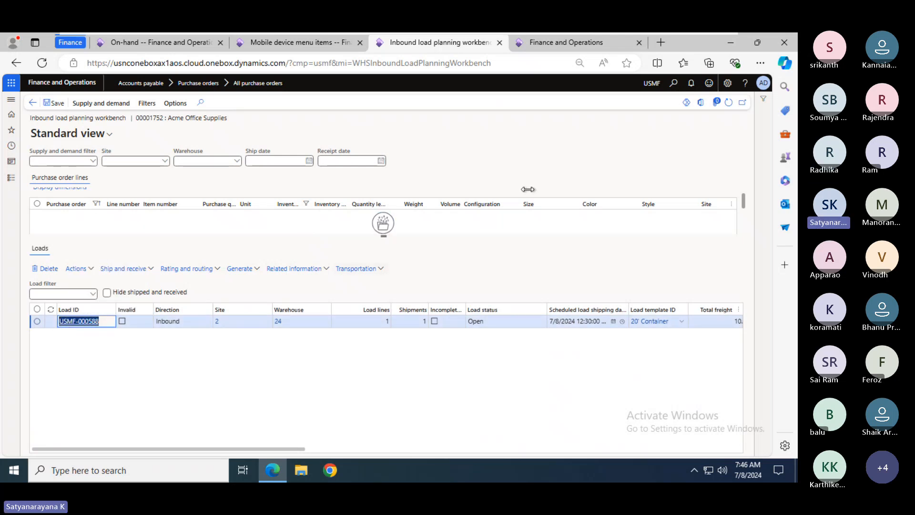
left_click(538, 44)
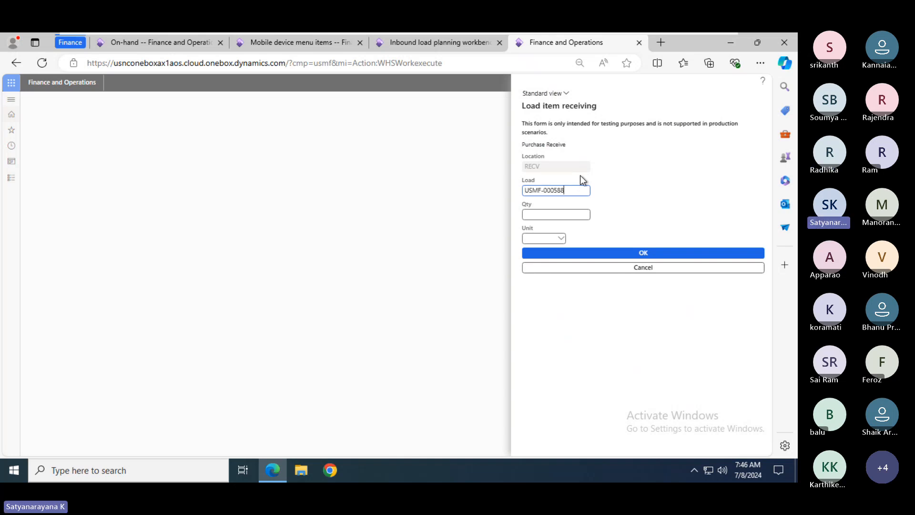
left_click(644, 253)
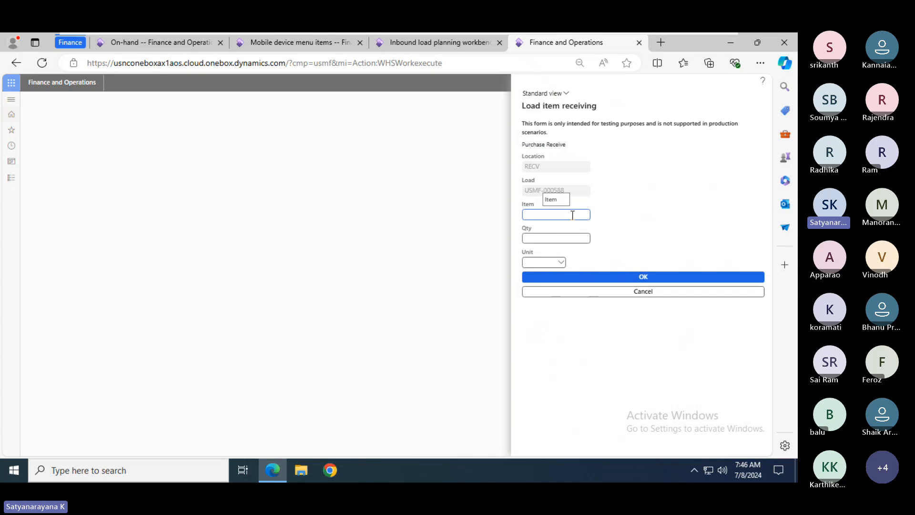
- Enter item A0001 with a quantity of 10 pcs for the load being received and submit it
type("A0001")
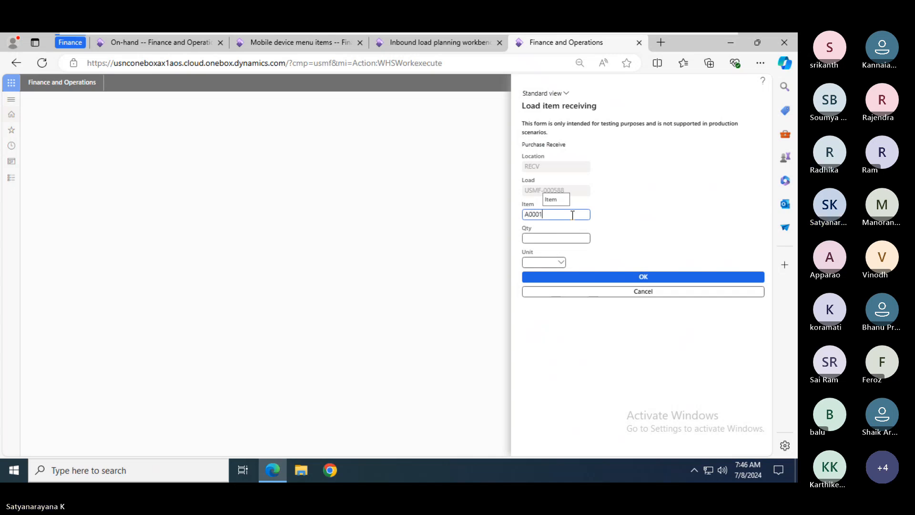
left_click(651, 276)
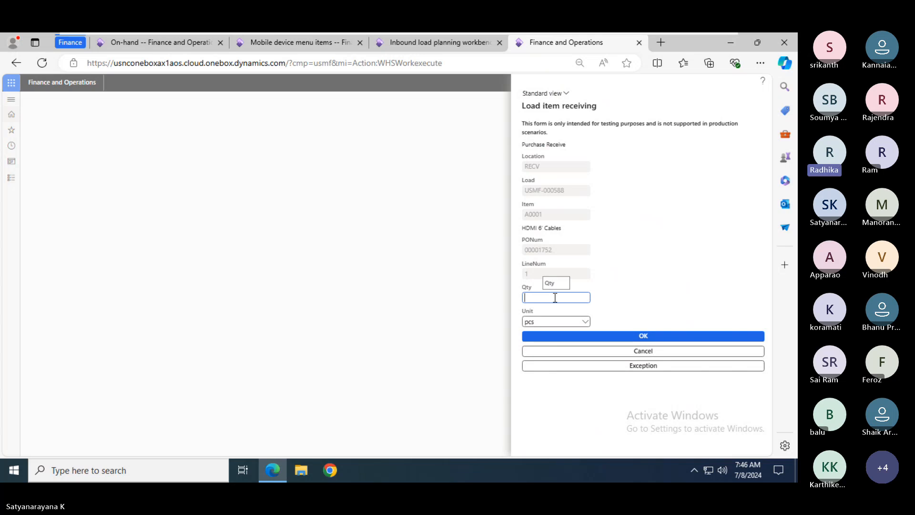
type("10")
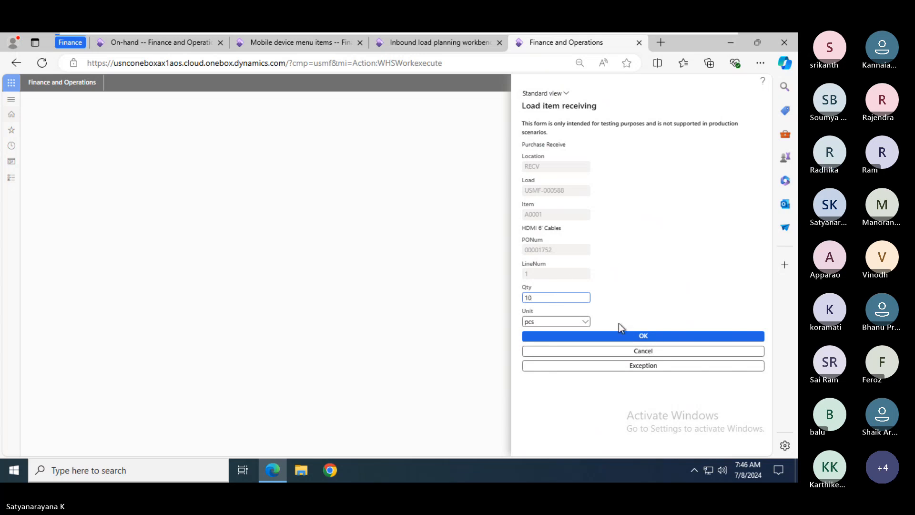
left_click(644, 336)
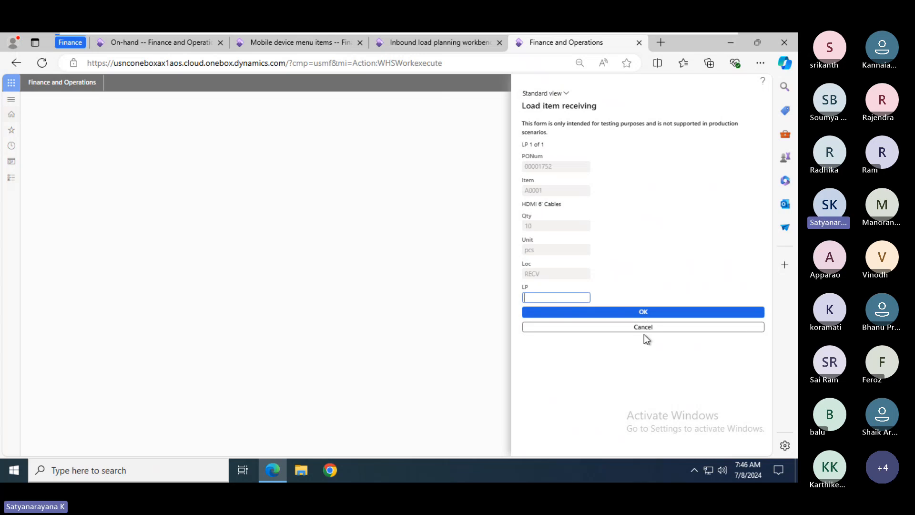
- Check the Purchase Receive menu item's license plate setting, and receive the goods onto license plate 08JUL2024-001
left_click(285, 44)
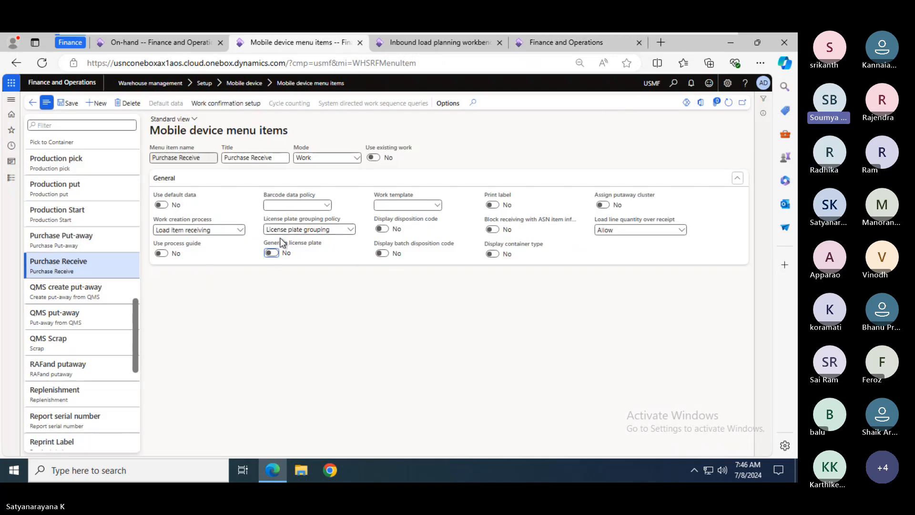
left_click(451, 41)
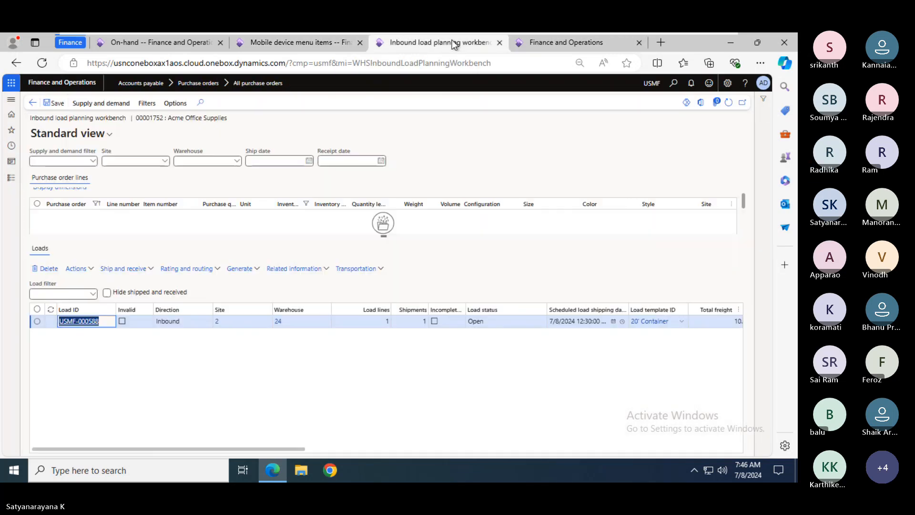
left_click(540, 43)
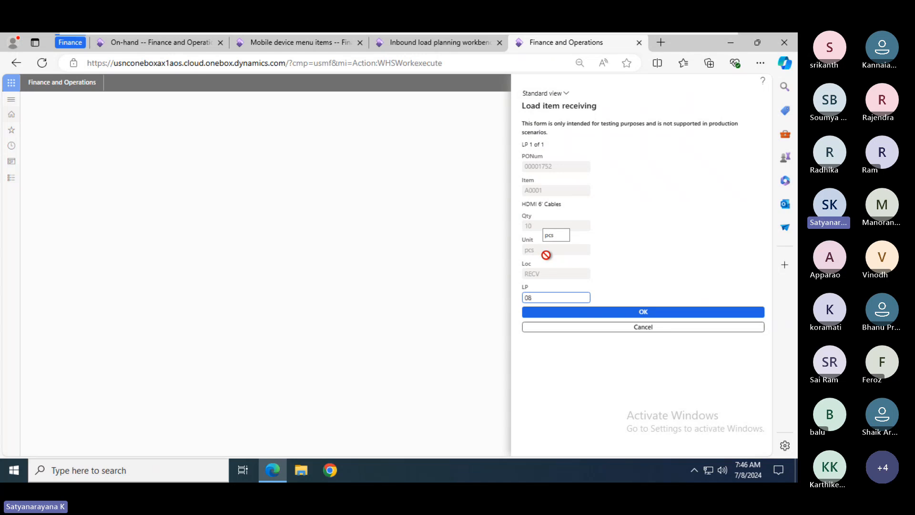
type("J")
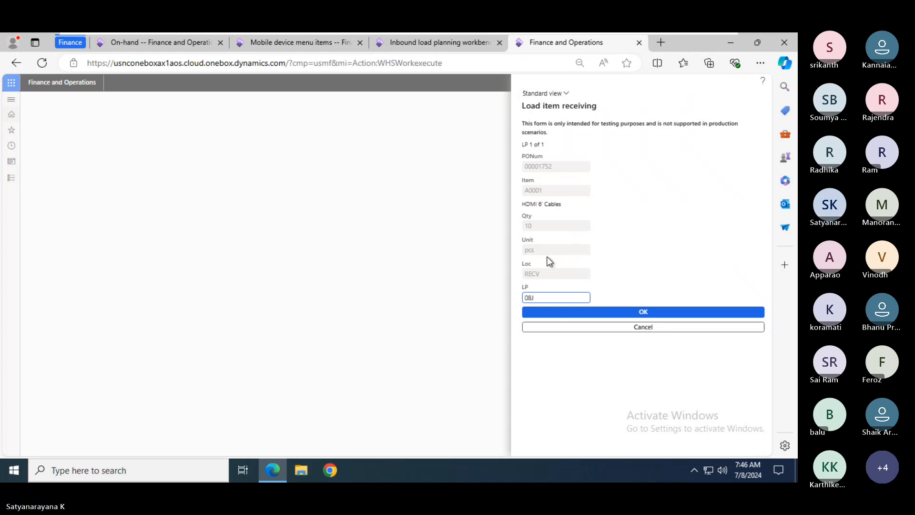
type("u")
type("UL")
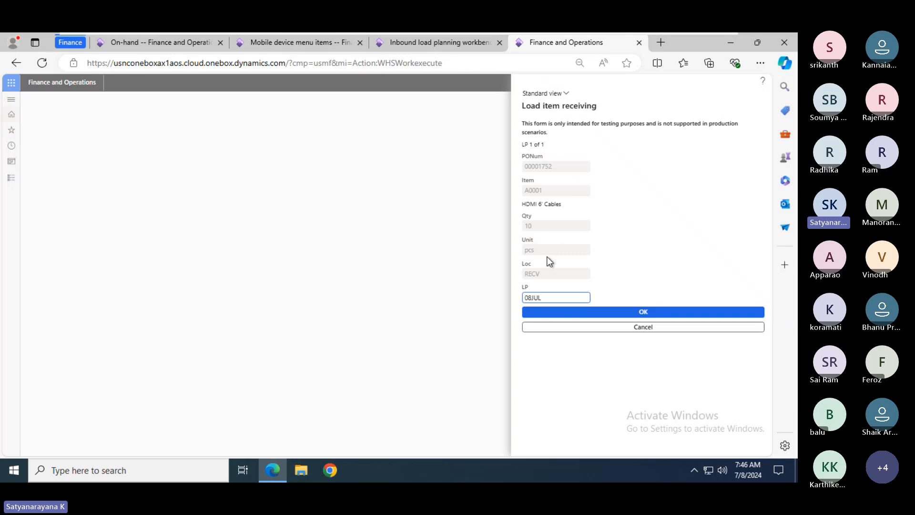
type("202")
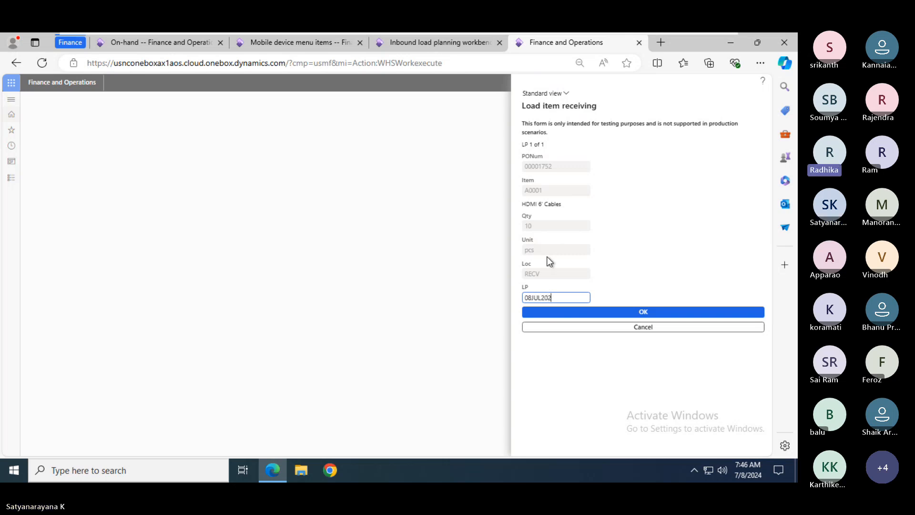
type("4-001")
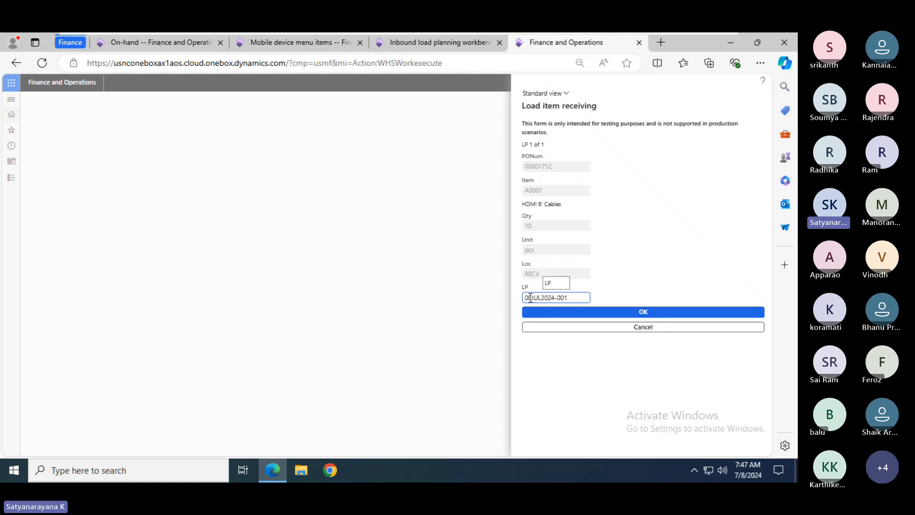
left_click(642, 312)
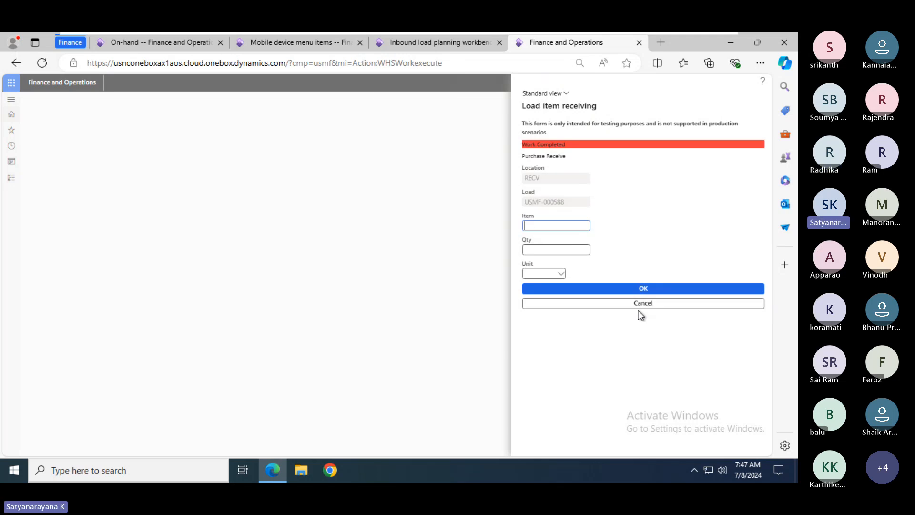
- Refresh the on-hand list for HDMI 6' Cables and locate license plate 08JUL2024-001 at RECV in warehouse 24
left_click(192, 45)
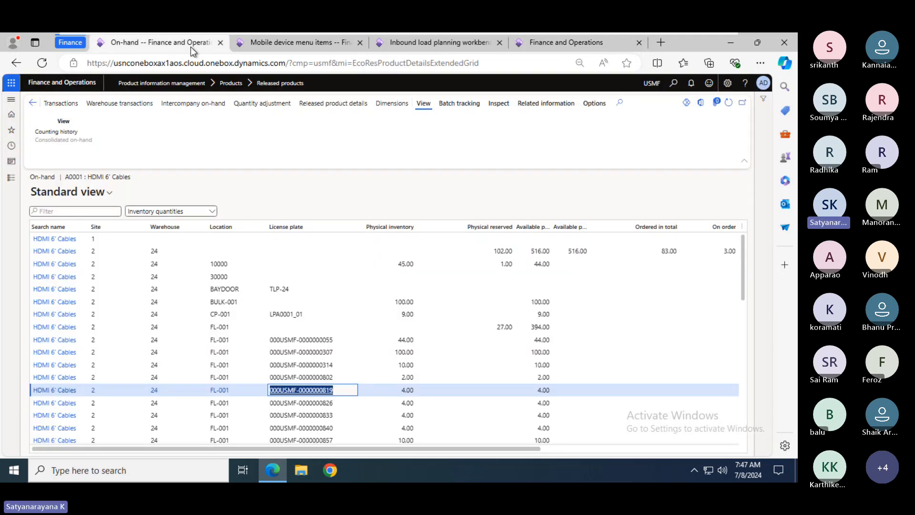
left_click(729, 104)
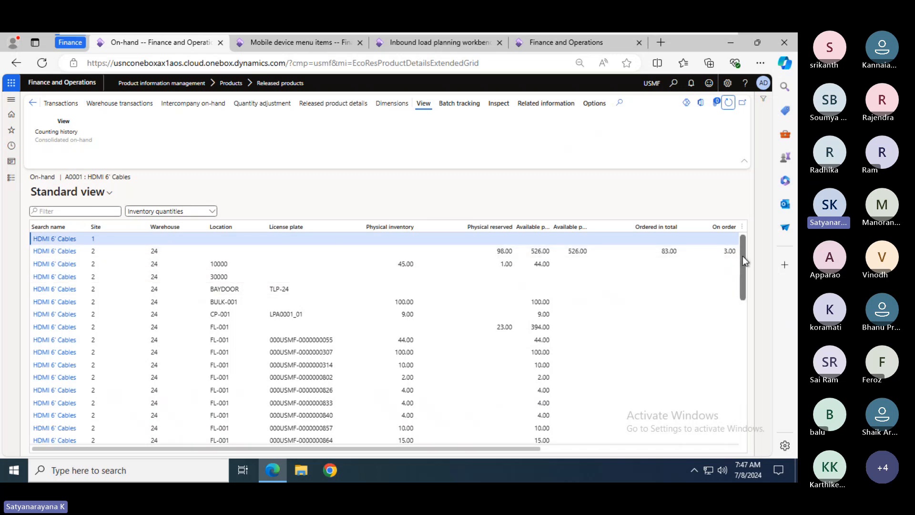
left_click_drag(743, 256, 749, 362)
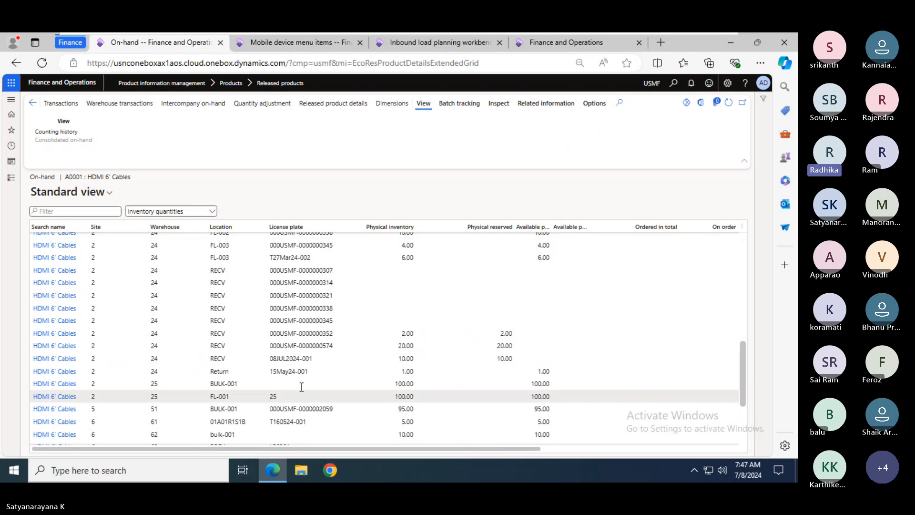
left_click(321, 360)
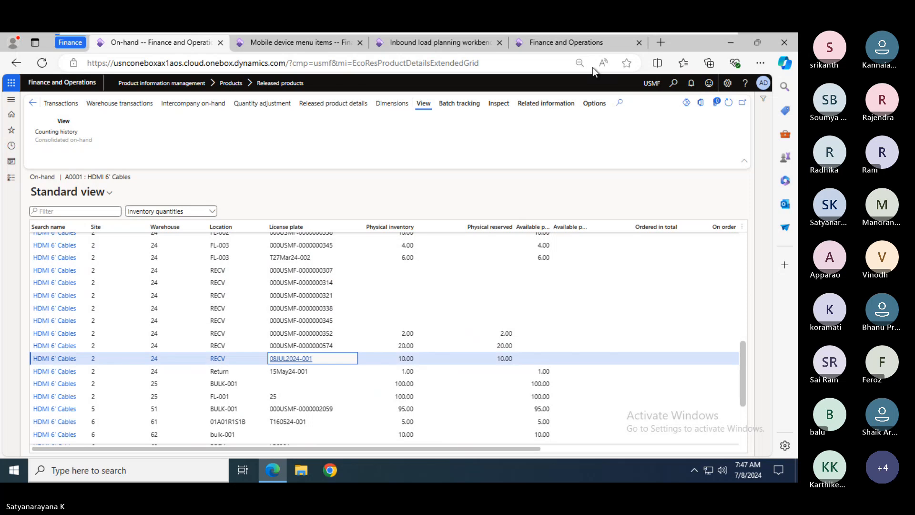
- Leave load item receiving on the mobile device and start Purchase Put-away
left_click(587, 44)
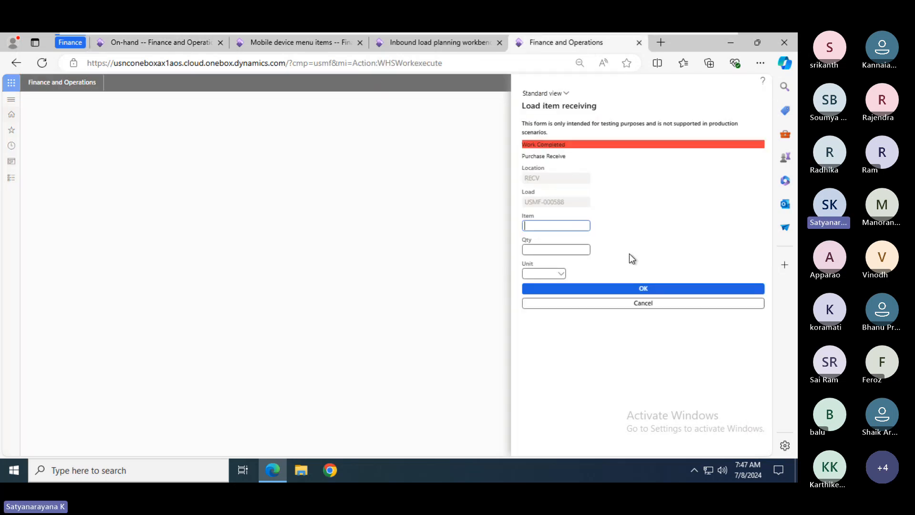
left_click(645, 304)
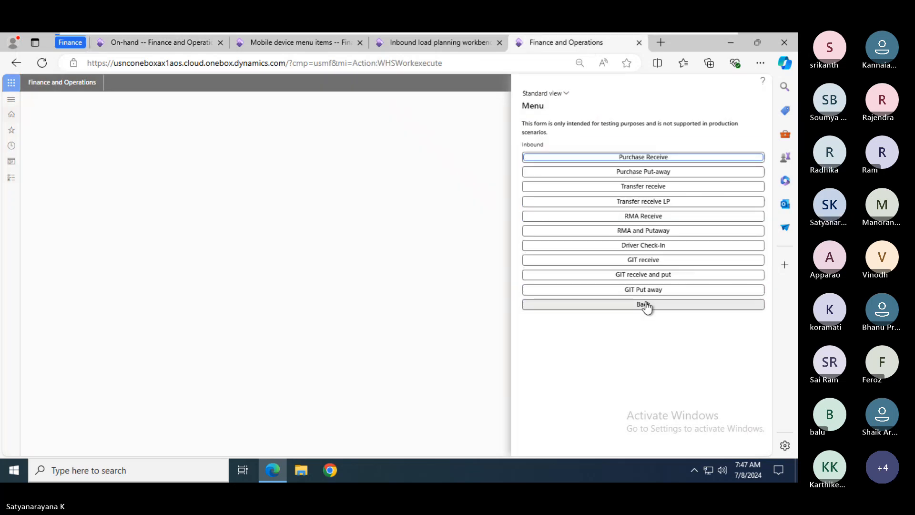
left_click(624, 173)
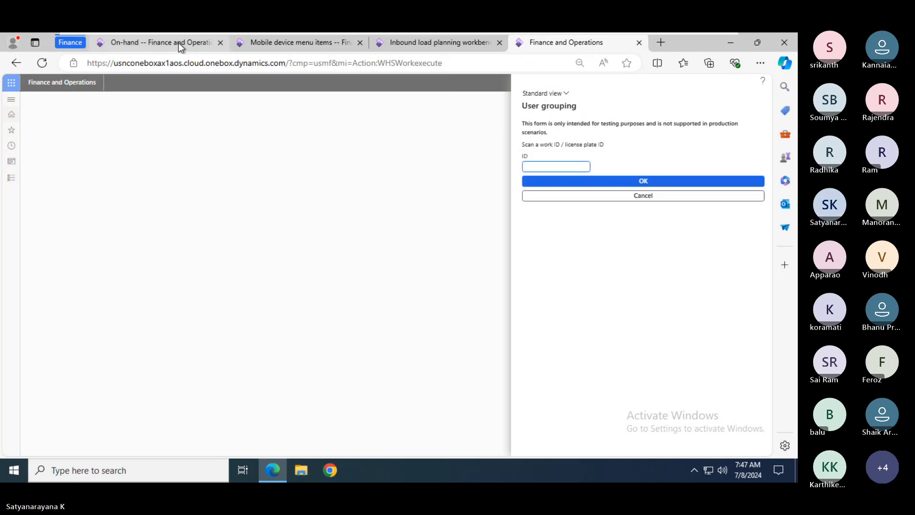
- Return to the purchase order, open the warehouse work details for the HDMI 6' Cables line, and copy the work ID
left_click(402, 44)
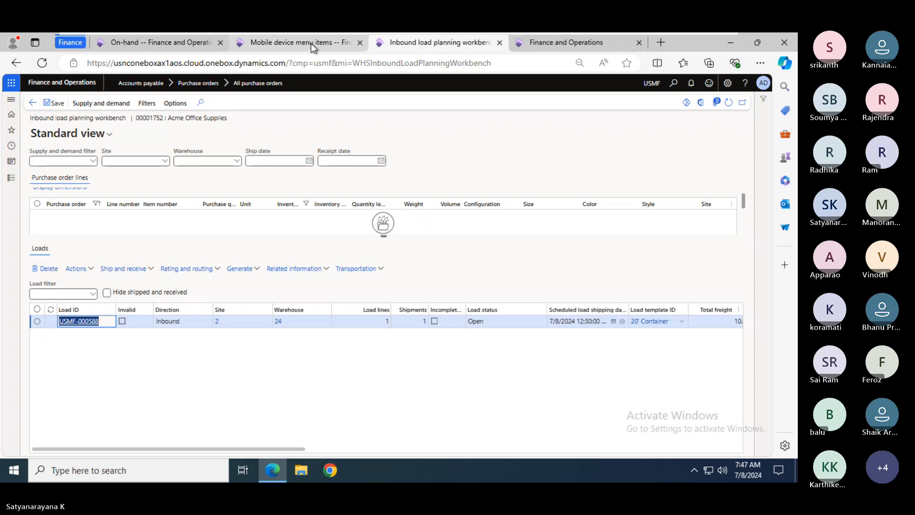
left_click(31, 103)
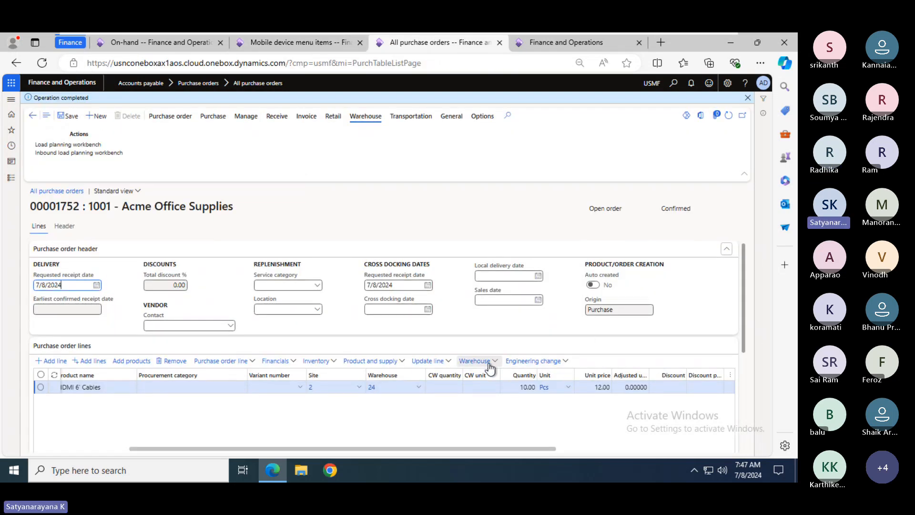
left_click(498, 363)
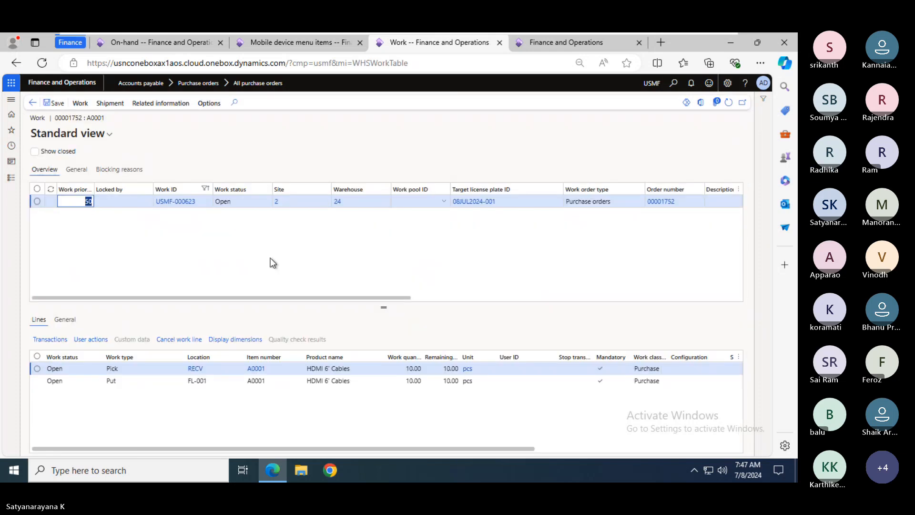
left_click_drag(207, 208, 156, 207)
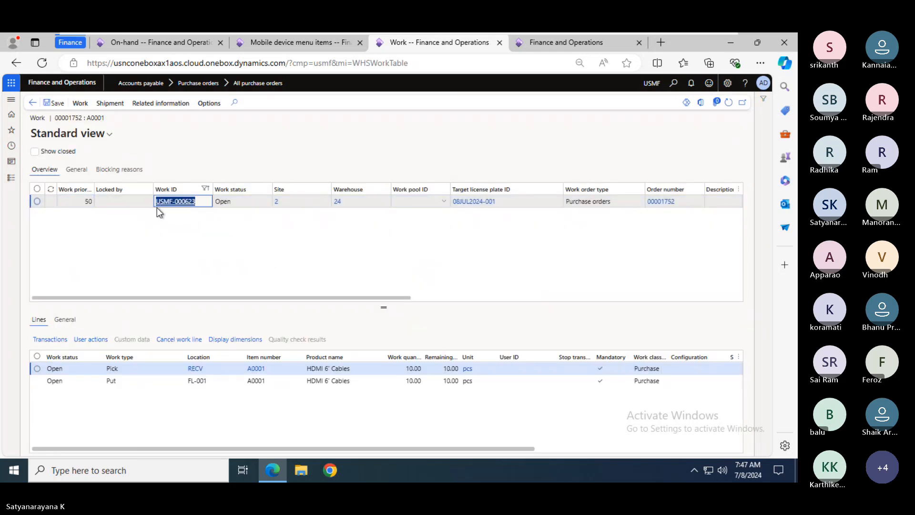
left_click(179, 167)
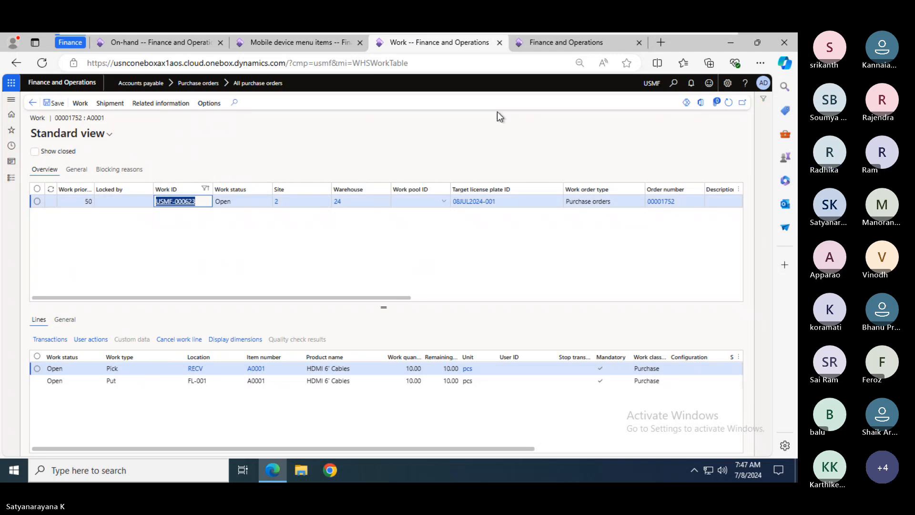
- Complete put-away work USMF-000623 on the mobile device, picking 10 pcs of A0001 from RECV and putting them in FL-001
left_click(561, 42)
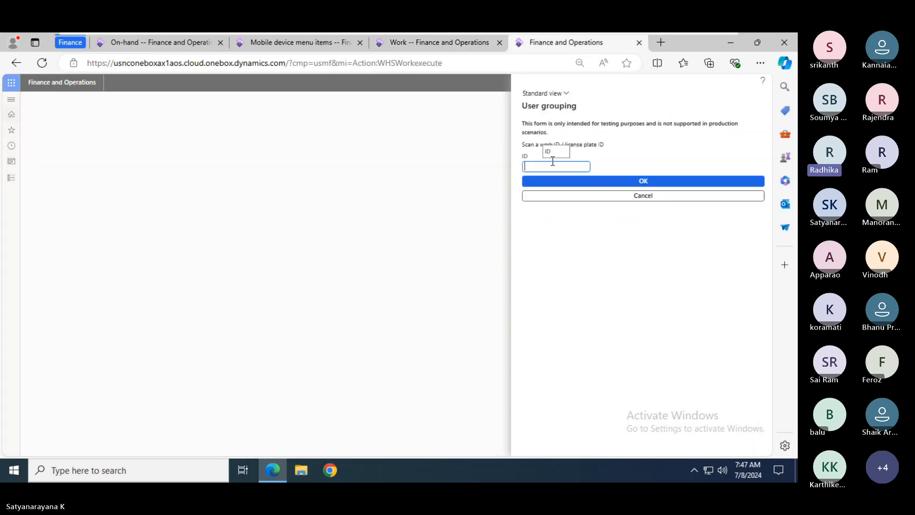
key("ctrl+v")
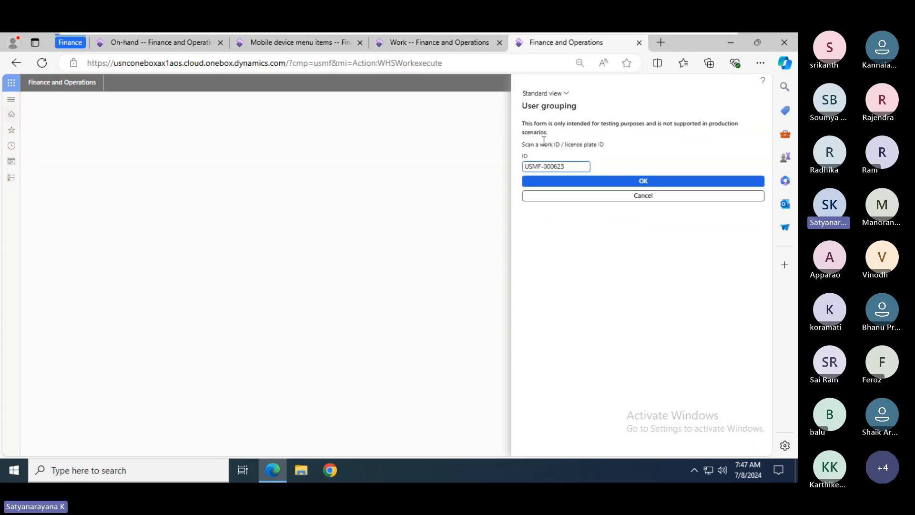
left_click(643, 181)
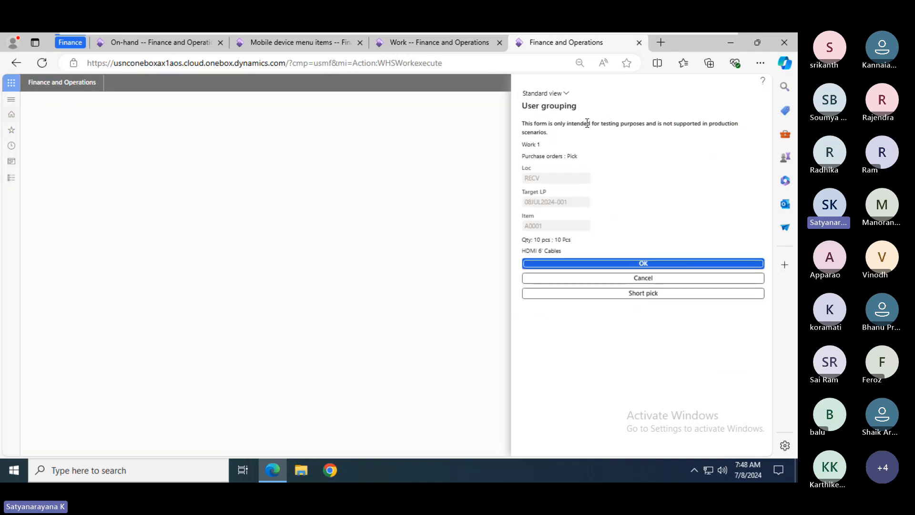
left_click(633, 266)
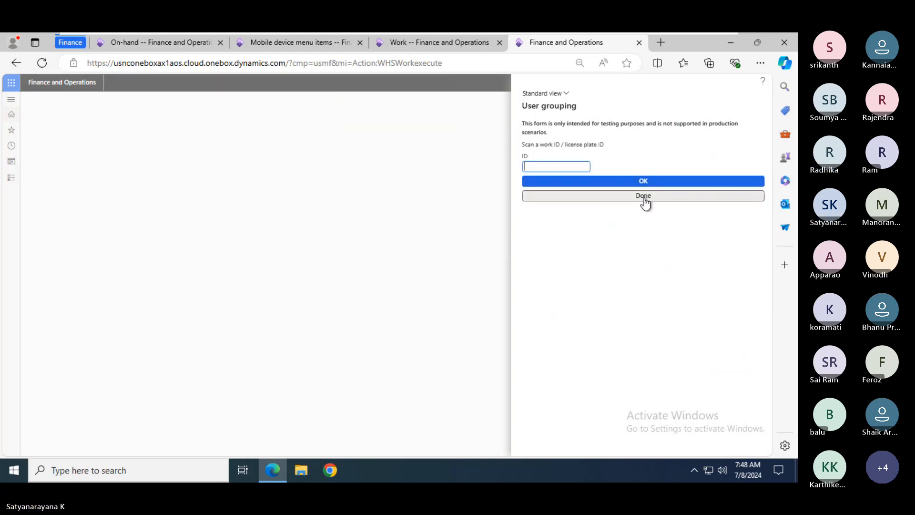
left_click(644, 197)
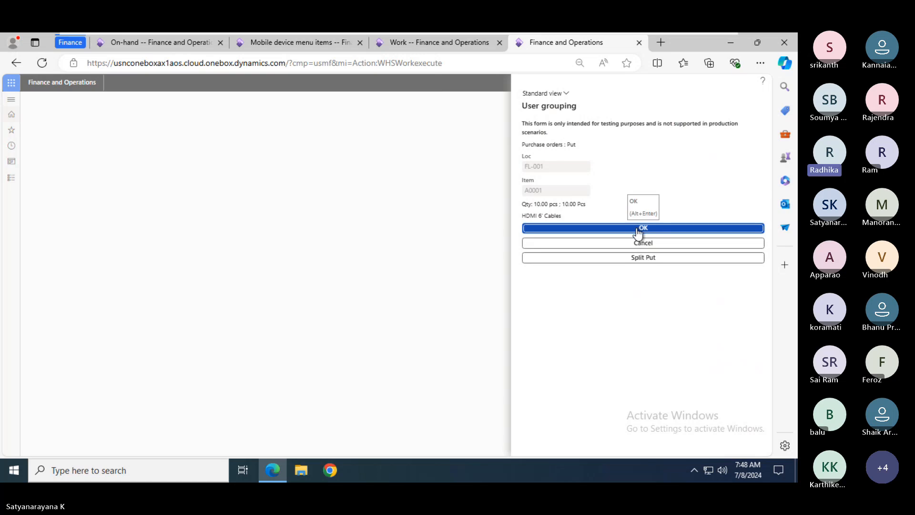
left_click(636, 228)
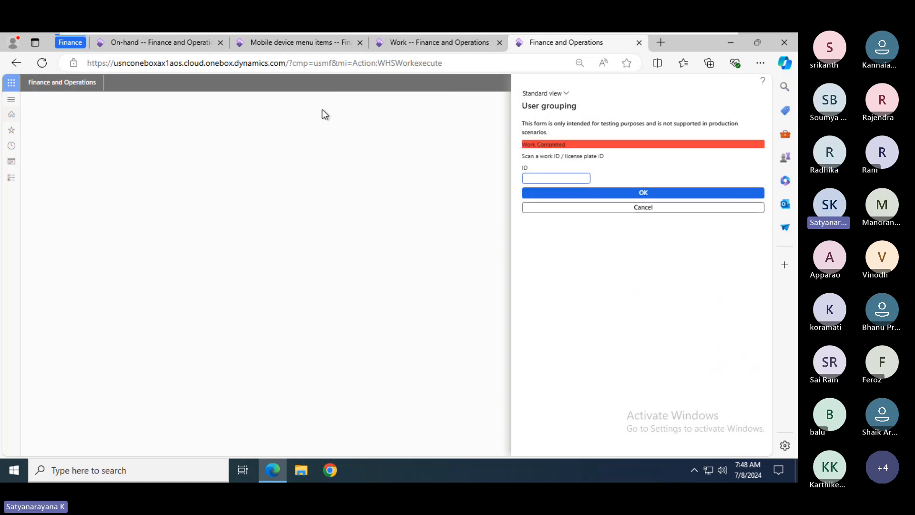
- Return to the Purchase Receive settings in the mobile device menu items
left_click(264, 45)
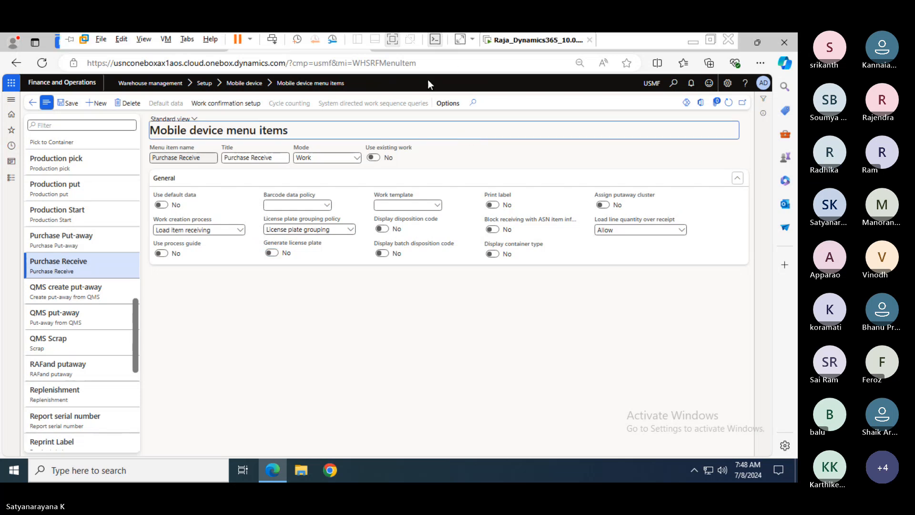
- Refresh the work details to check the status of the A0001 put-away work, and return to the purchase order
left_click(416, 46)
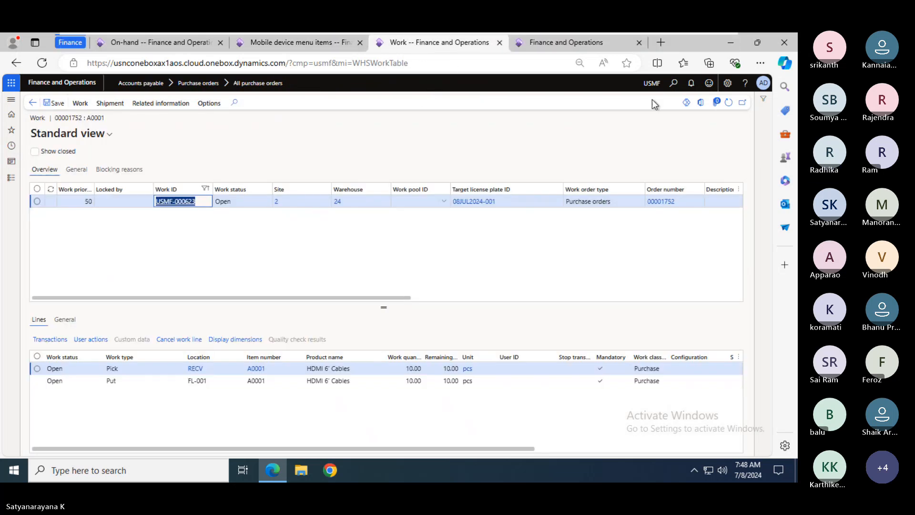
left_click(728, 102)
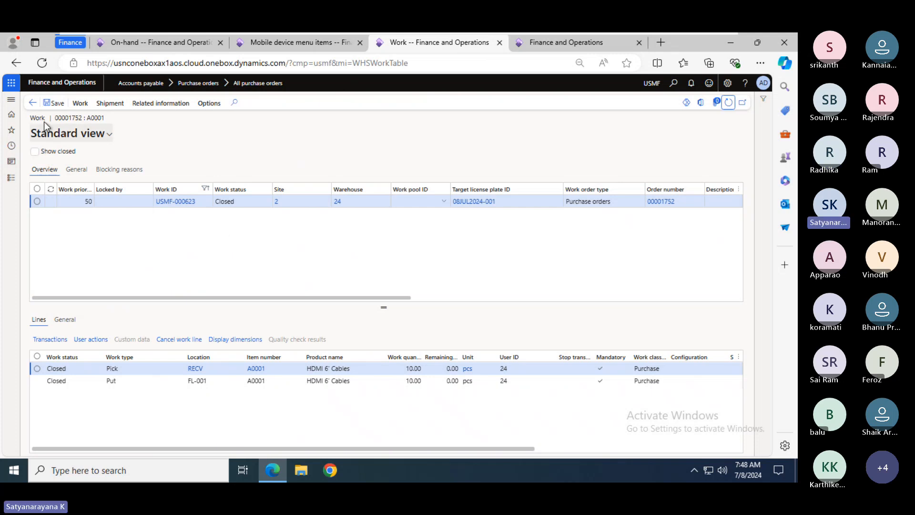
left_click(33, 102)
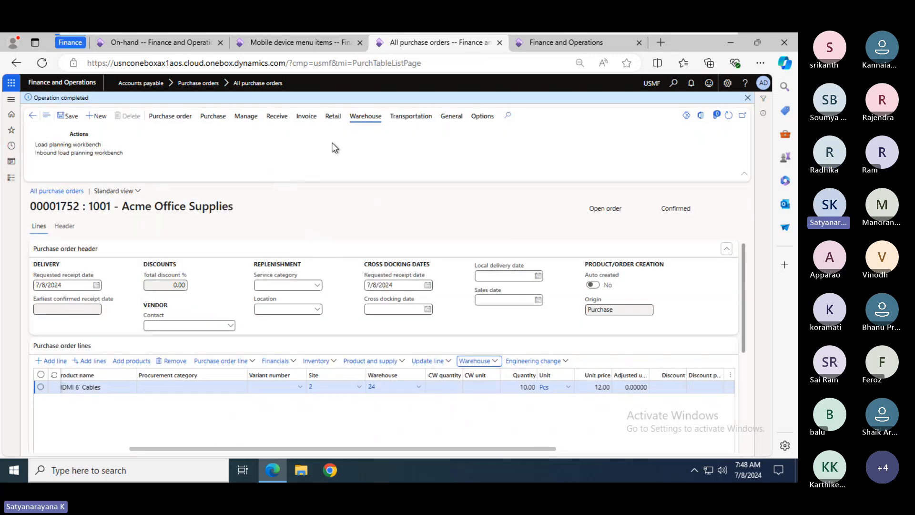
- Open the load details for the HDMI 6' Cables purchase order line
left_click(272, 119)
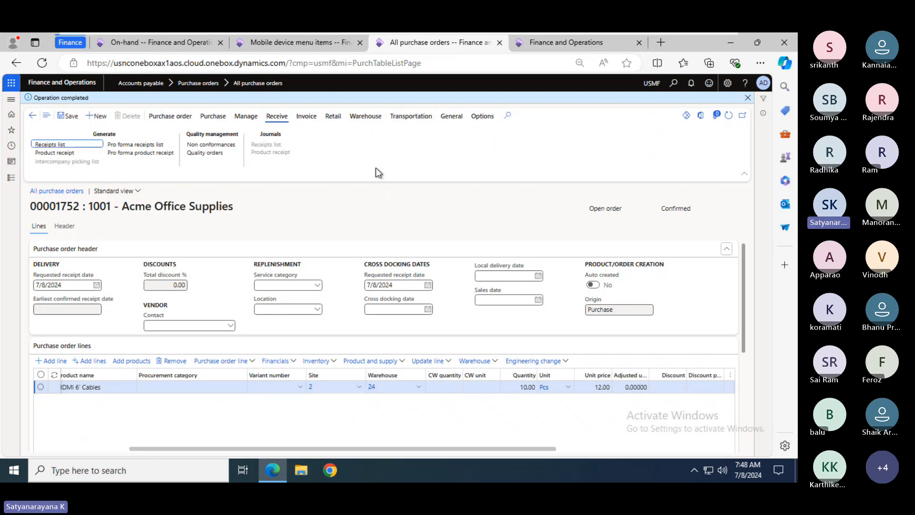
left_click(476, 361)
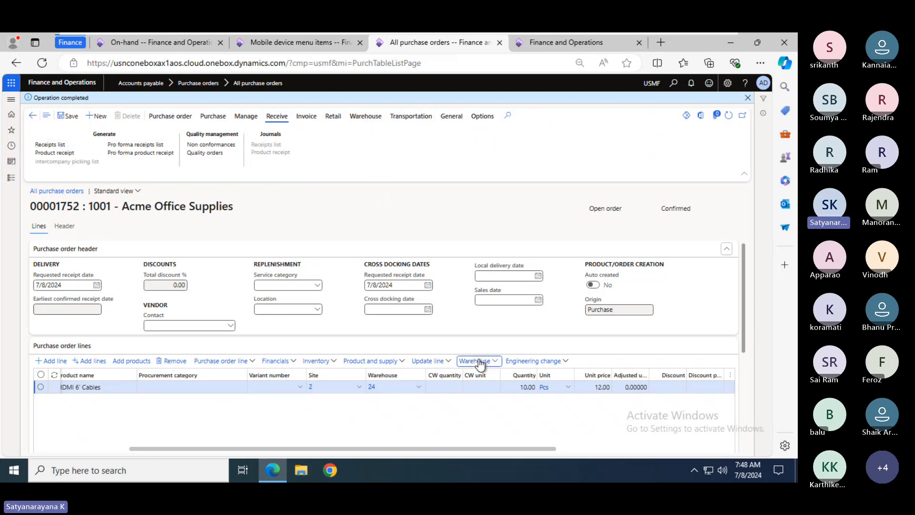
left_click(474, 375)
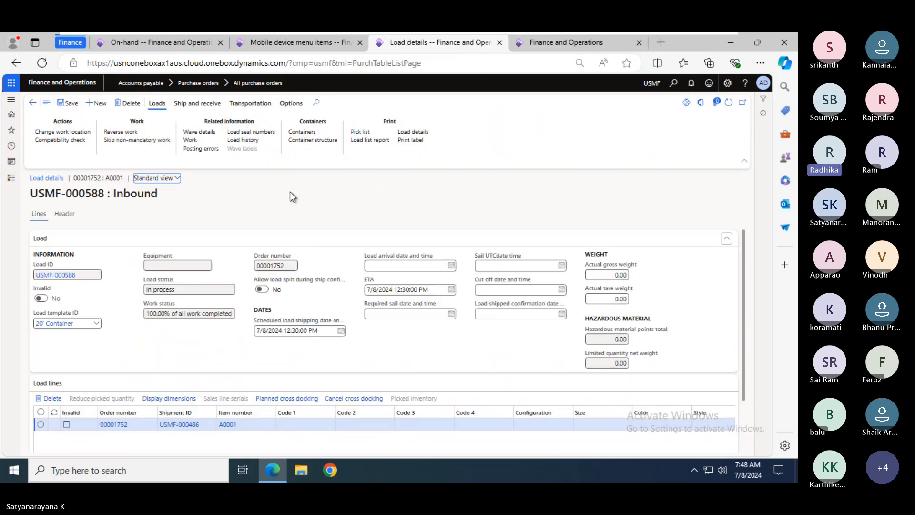
- Confirm the inbound shipment for the load and post its product receipt with document date 7/8/2024
left_click(194, 104)
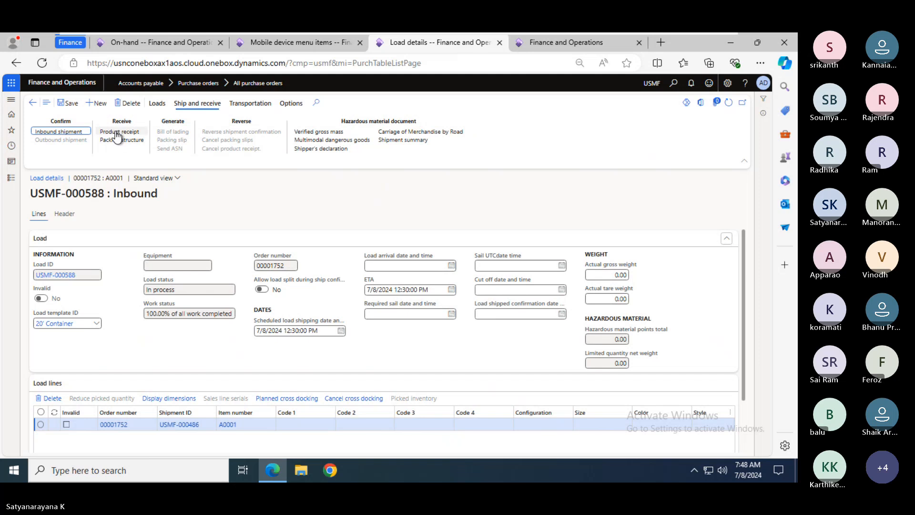
left_click(60, 134)
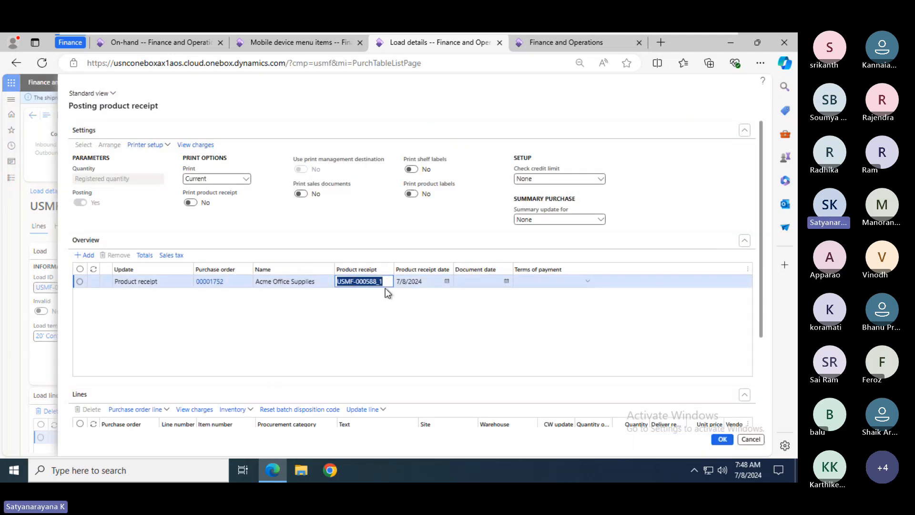
left_click(477, 282)
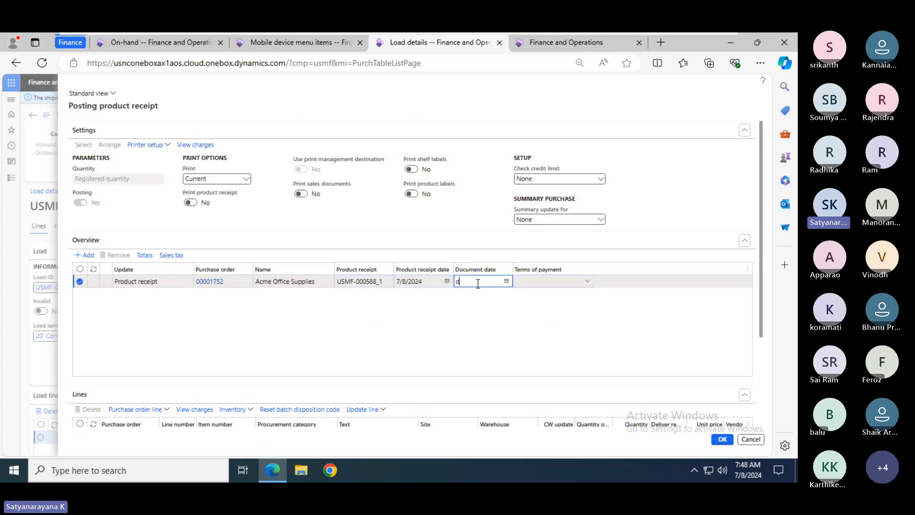
type("d")
key("Tab")
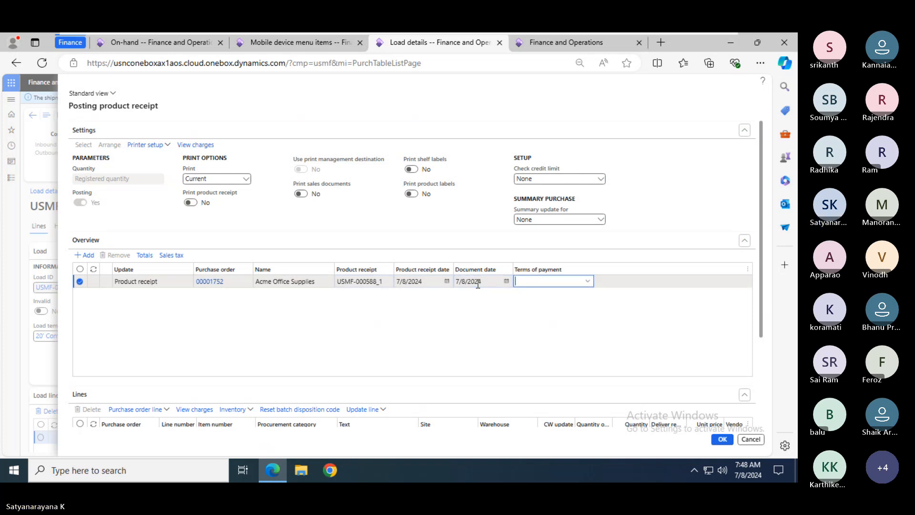
left_click(722, 439)
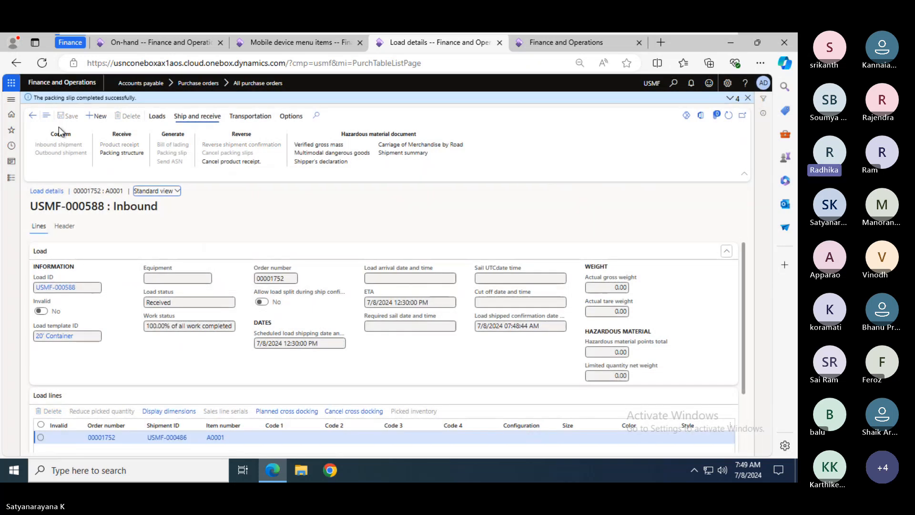
- Return to the purchase order and generate a vendor invoice from it
left_click(33, 115)
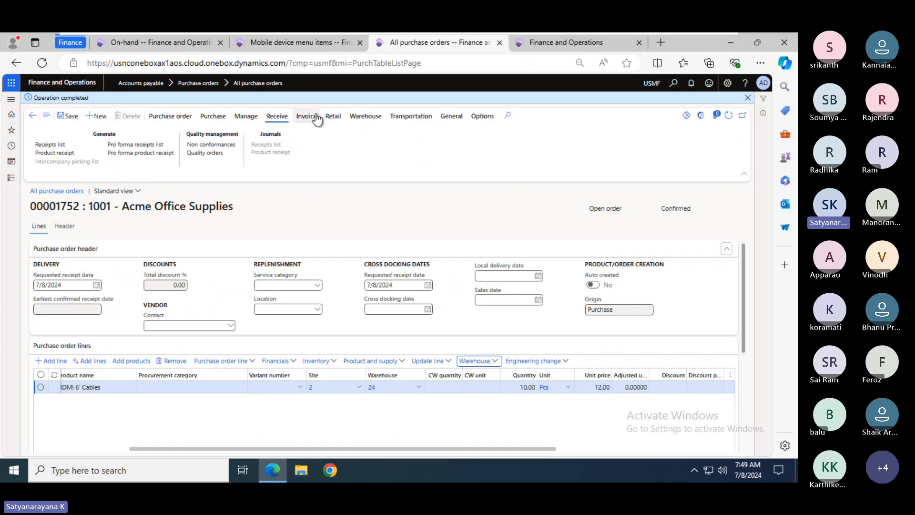
left_click(313, 122)
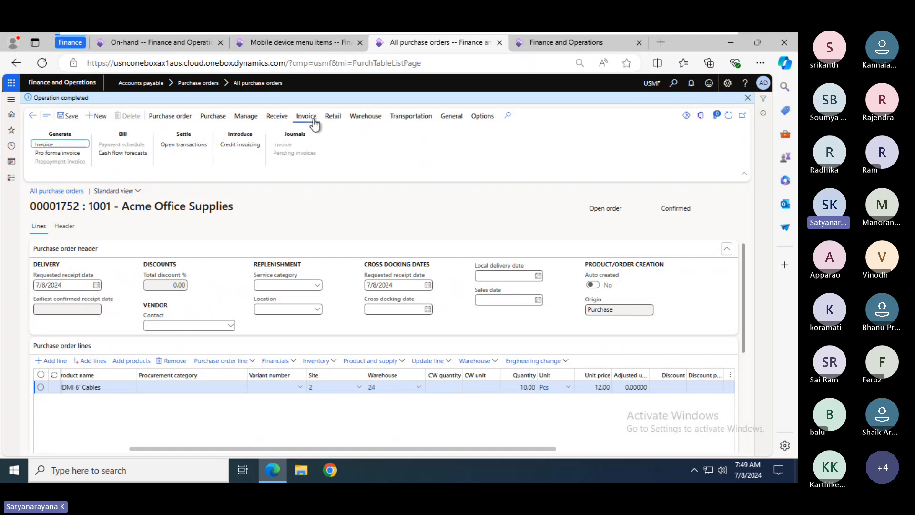
left_click(38, 145)
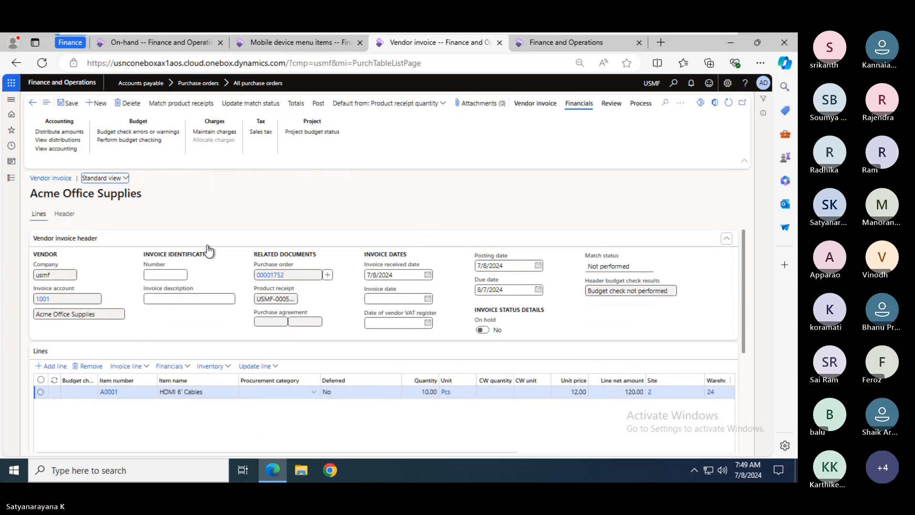
- Post the vendor invoice with number VI-1752 and invoice date 7/8/2024, updating its match status first
left_click(172, 274)
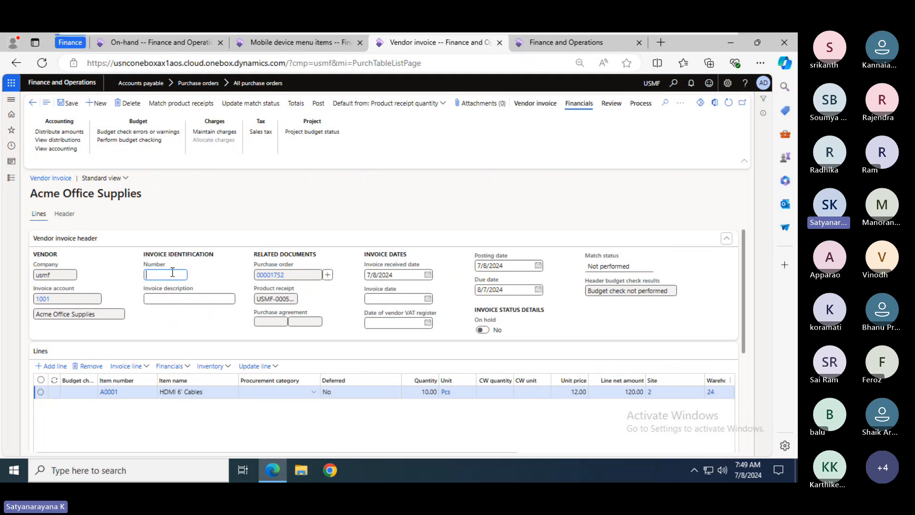
type("VI-17")
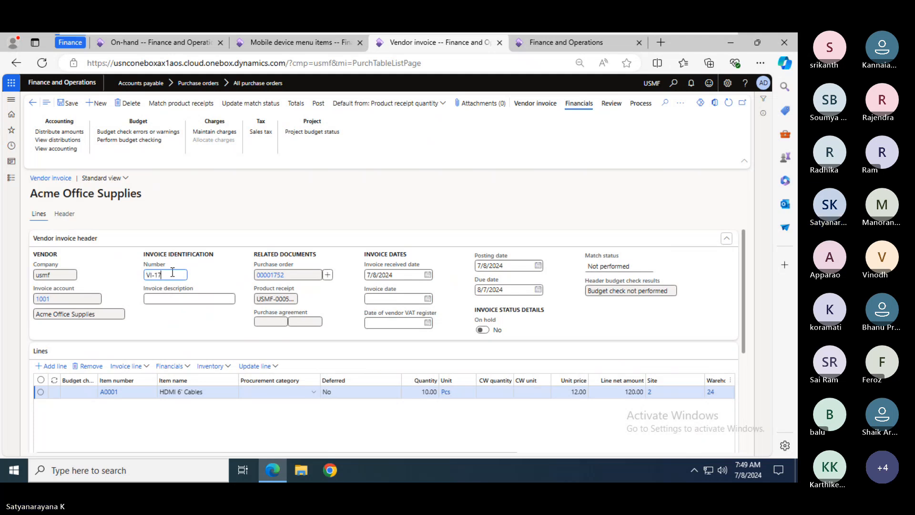
type("52")
key("Tab")
key("Tab")
key("Tab")
key("Tab")
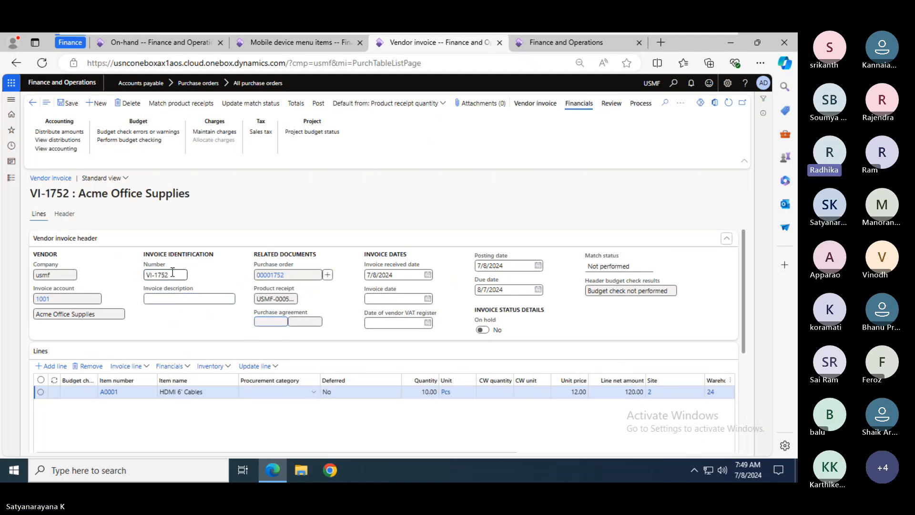
key("Tab")
type("d")
key("Tab")
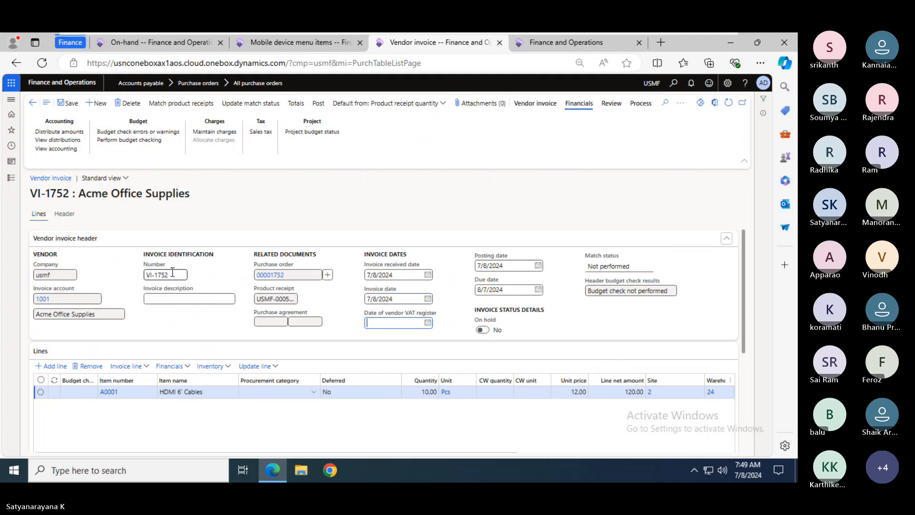
left_click(240, 105)
left_click(317, 103)
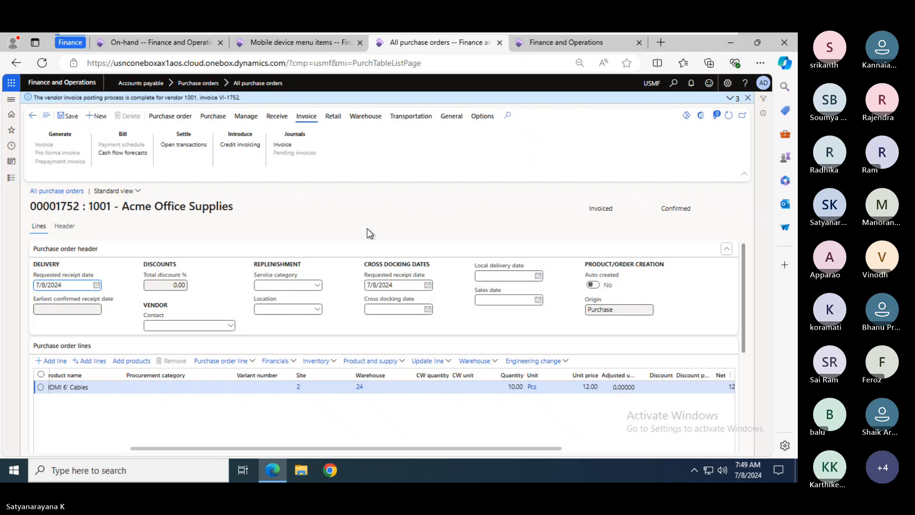
- Switch to the All Modules - Timings.png image in the photo viewer
mouse_move(615, 33)
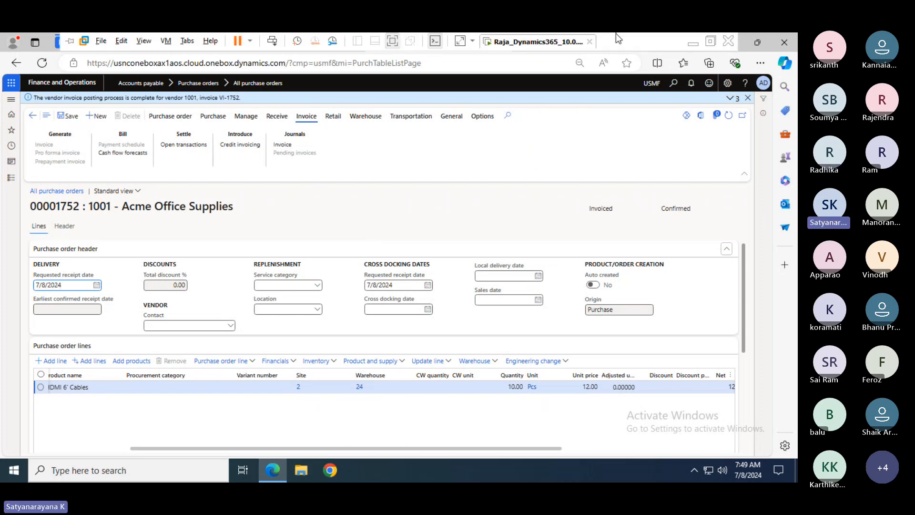
key("alt+Tab")
key("alt+Tab")
key("alt+Tab")
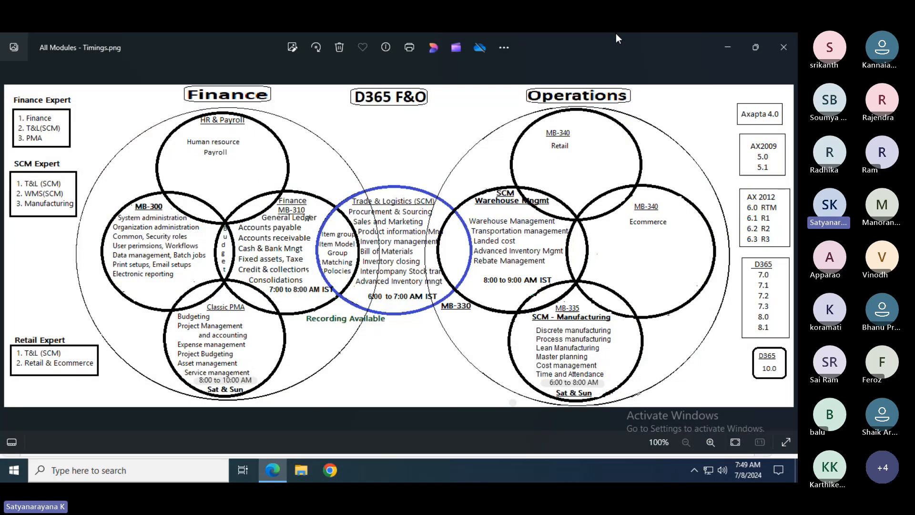